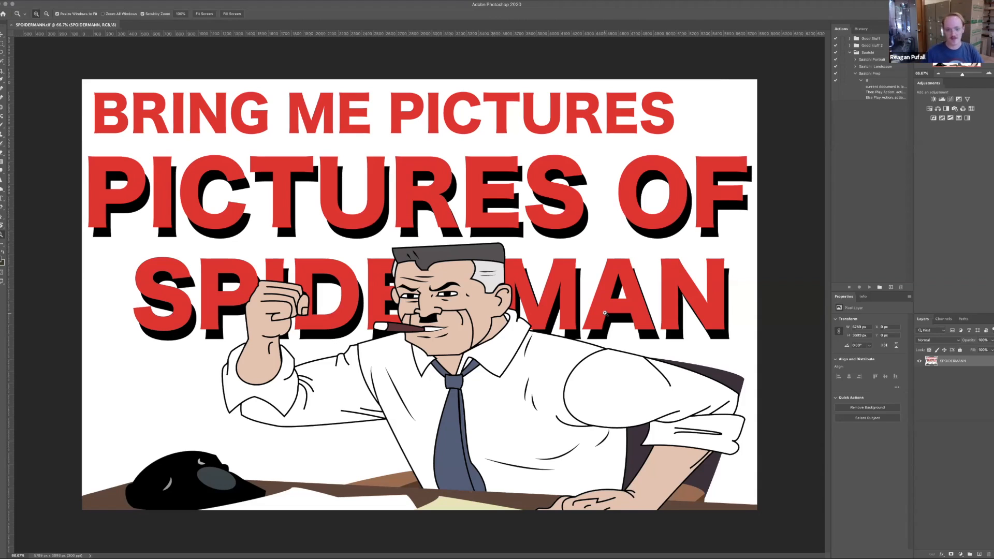
# Zoom into the edge of the red lettering in the Photoshop document to examine the raster image's individual pixels.
pyautogui.moveTo(403, 226); pyautogui.dragTo(523, 220)
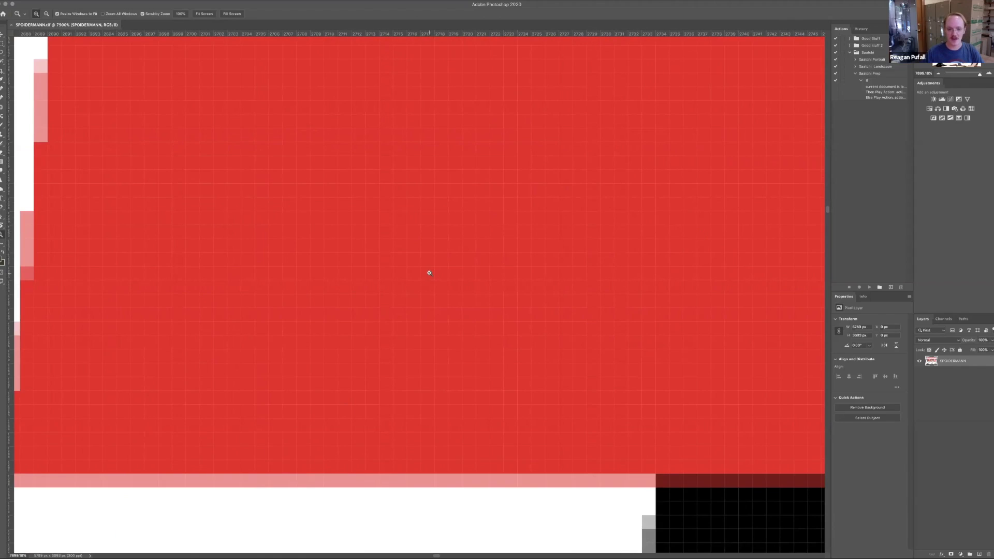
pyautogui.moveTo(415, 273); pyautogui.dragTo(204, 282)
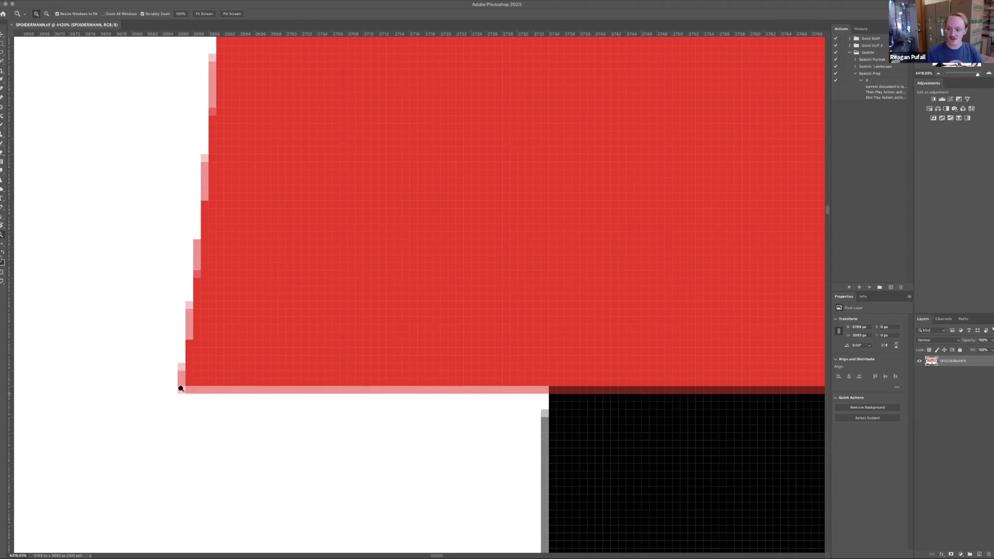
pyautogui.moveTo(423, 441); pyautogui.dragTo(302, 413)
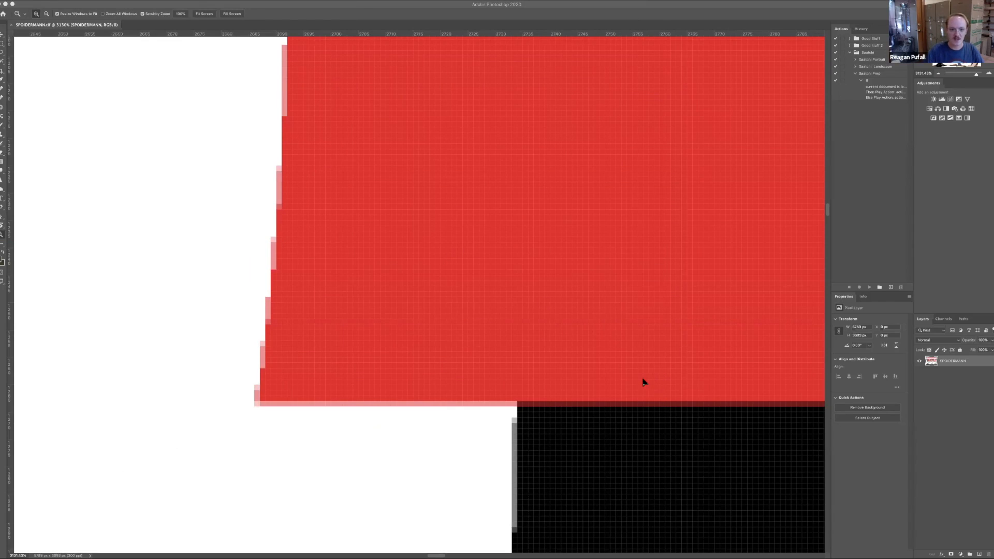
# Switch to Illustrator and hide the Template layer behind the smaller landscape artwork.
pyautogui.press('super+Tab')
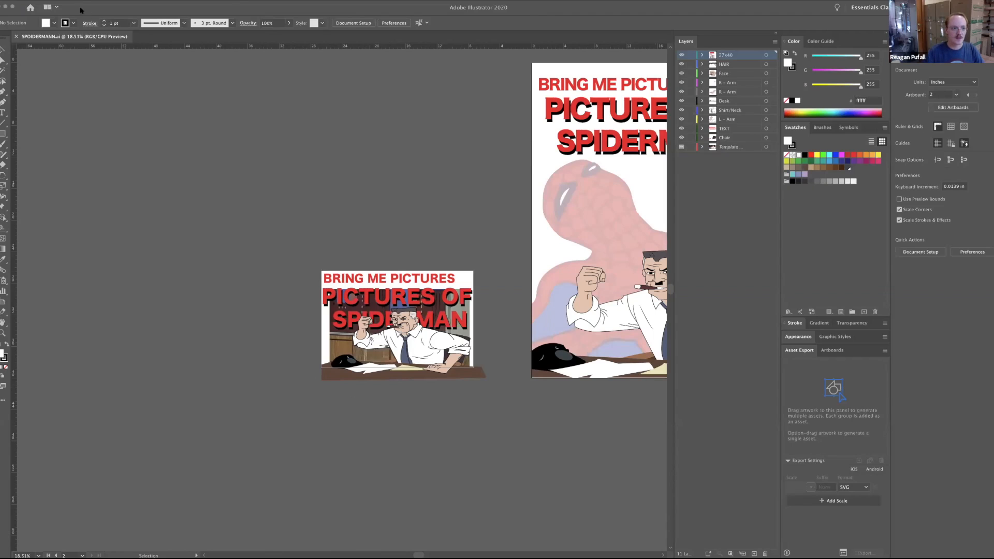
pyautogui.press('space')
pyautogui.moveTo(346, 207); pyautogui.dragTo(315, 163)
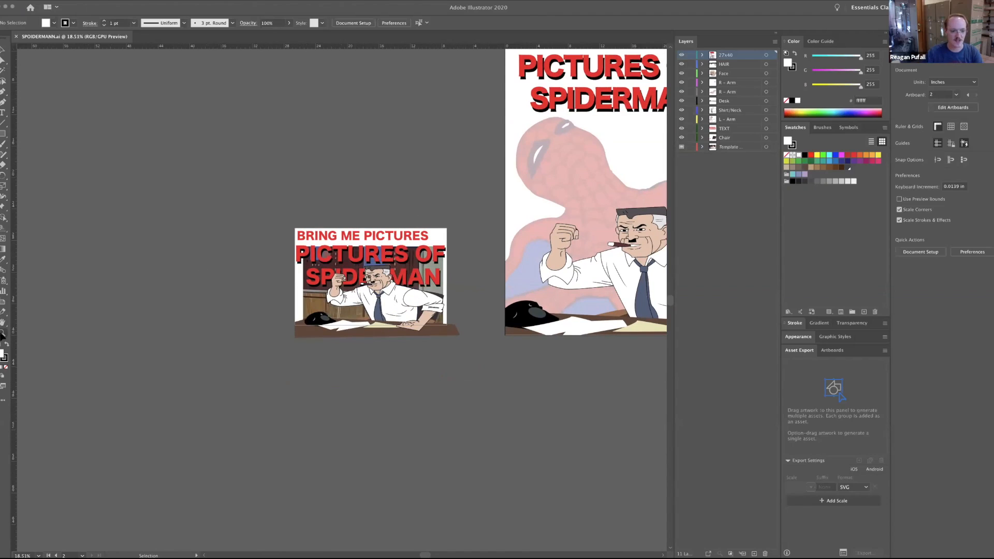
pyautogui.click(3, 333)
pyautogui.moveTo(335, 276); pyautogui.dragTo(447, 281)
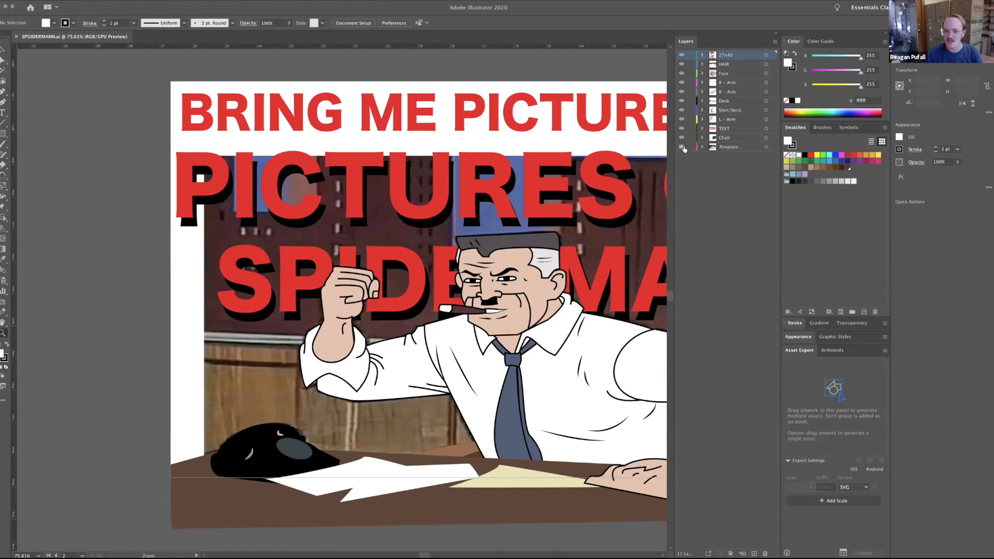
pyautogui.click(681, 147)
# Examine the edges of the vector linework at extreme magnification, and return to a view of the whole poster artboard.
pyautogui.moveTo(466, 275); pyautogui.dragTo(552, 276)
pyautogui.moveTo(646, 280); pyautogui.dragTo(648, 280)
pyautogui.moveTo(522, 330); pyautogui.dragTo(466, 306)
pyautogui.moveTo(303, 308); pyautogui.dragTo(610, 305)
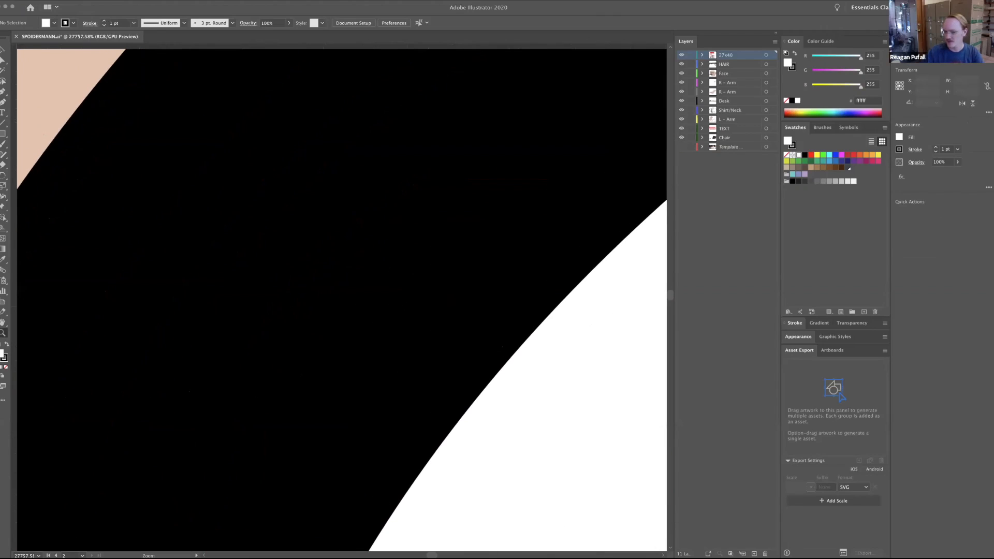
pyautogui.moveTo(413, 368); pyautogui.dragTo(354, 270)
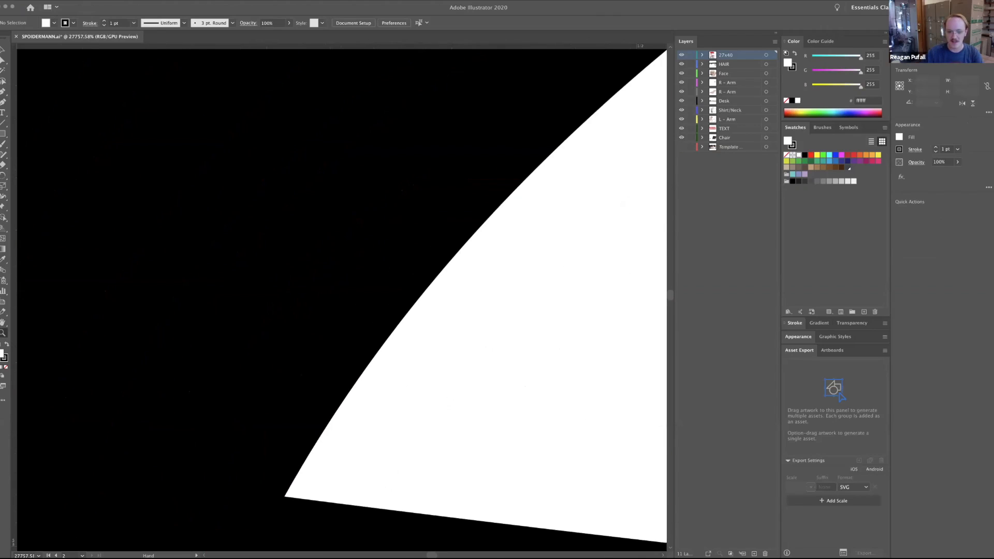
pyautogui.moveTo(350, 358); pyautogui.dragTo(378, 342)
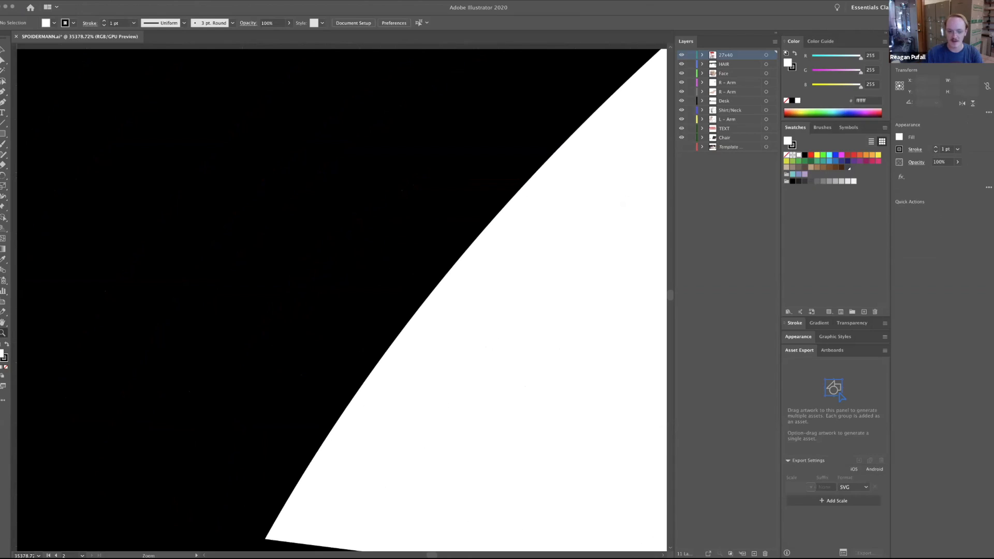
pyautogui.press('v')
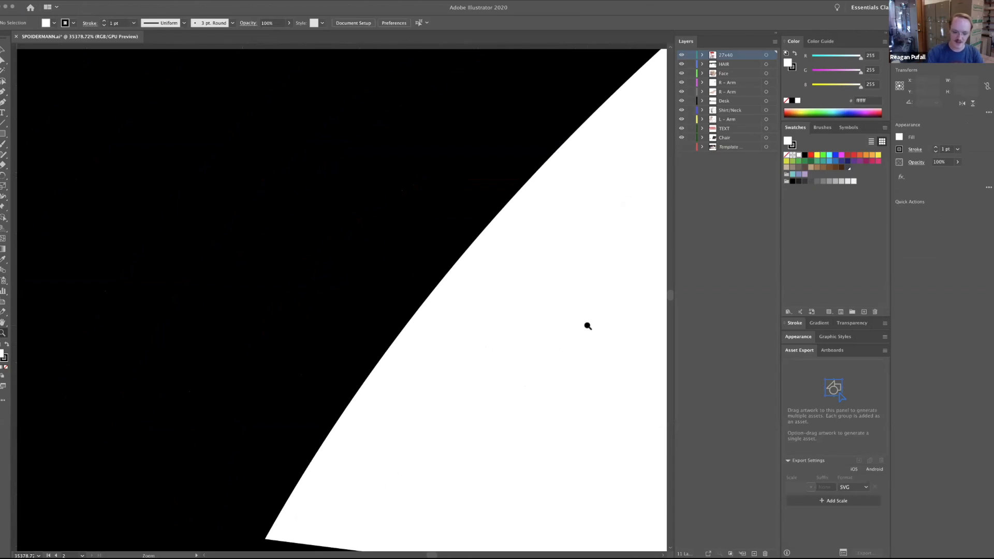
pyautogui.press('super+0')
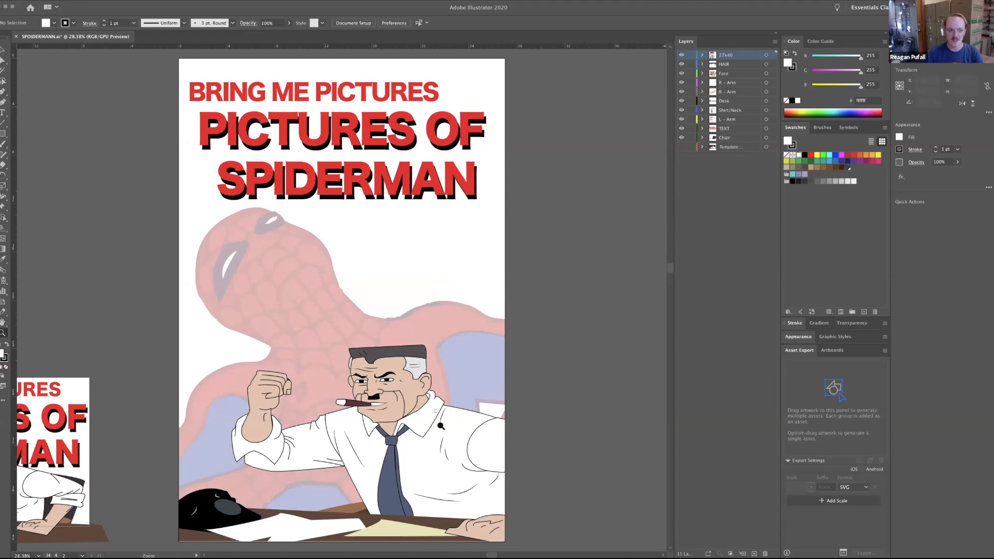
# Inspect the poster's clip group and the anchor points and paths of all its artwork using Direct Selection.
pyautogui.click(3, 51)
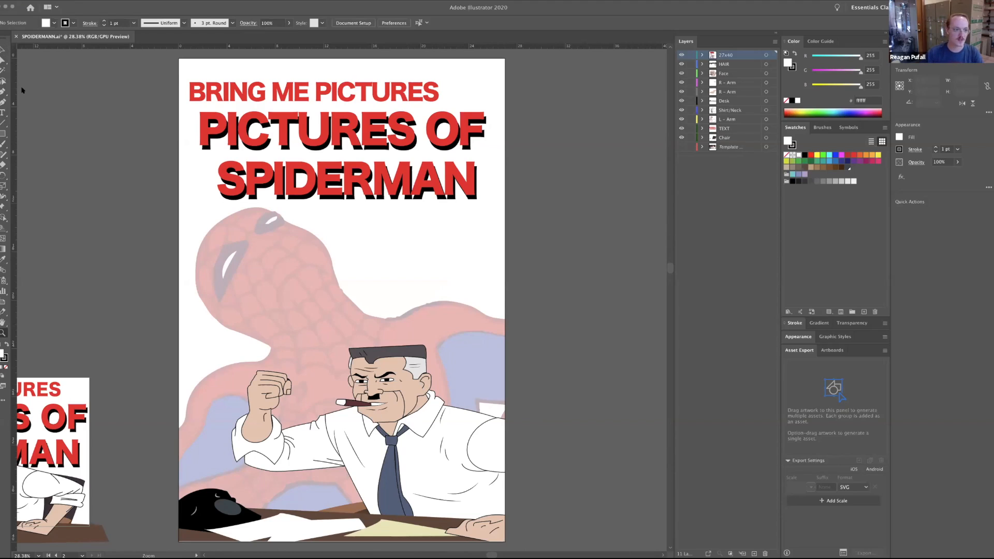
pyautogui.click(3, 51)
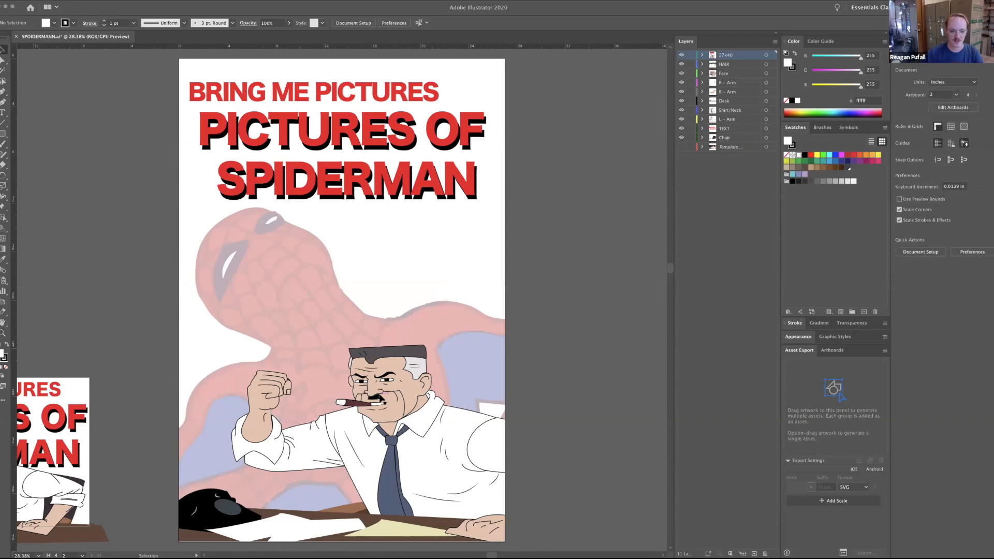
pyautogui.click(269, 492)
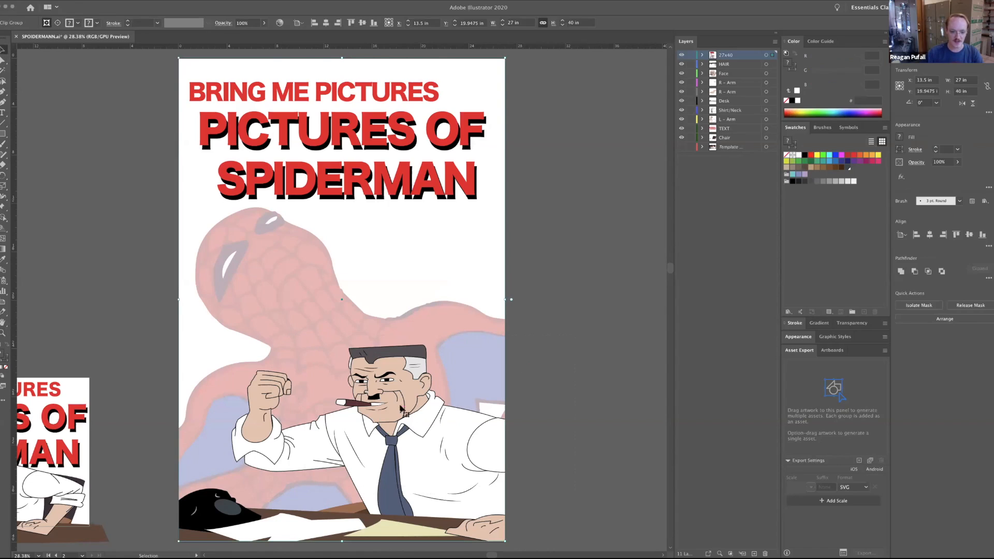
pyautogui.press('a')
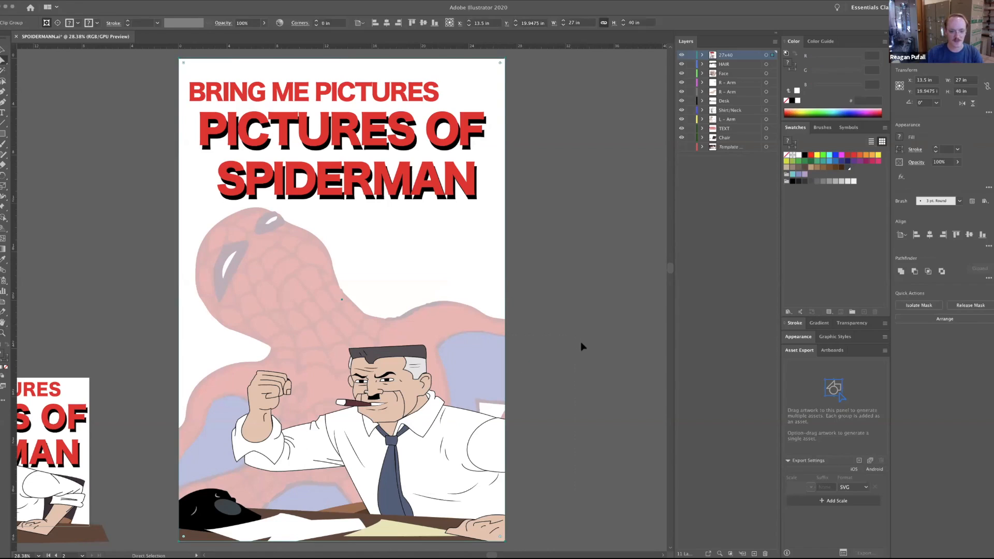
pyautogui.click(582, 344)
pyautogui.press('super+a')
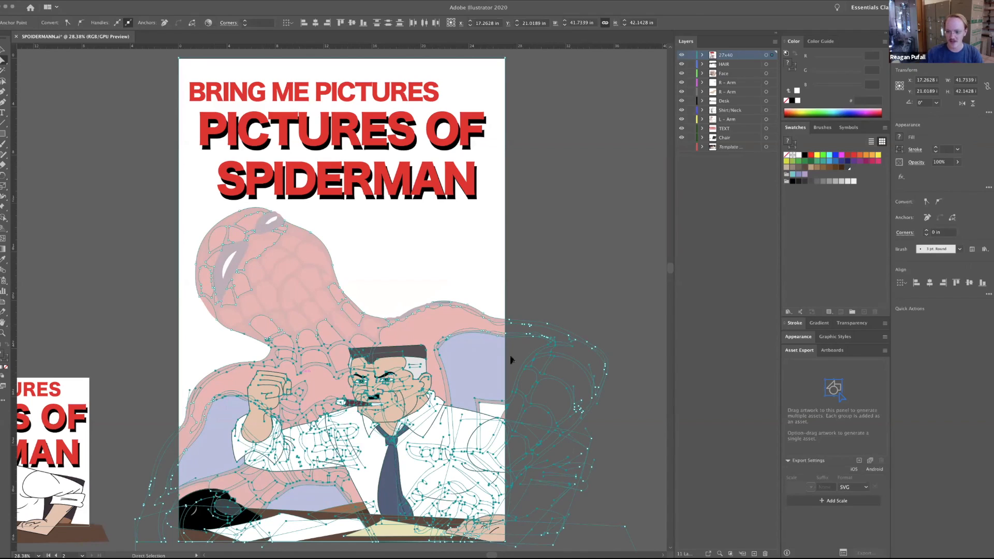
pyautogui.click(585, 282)
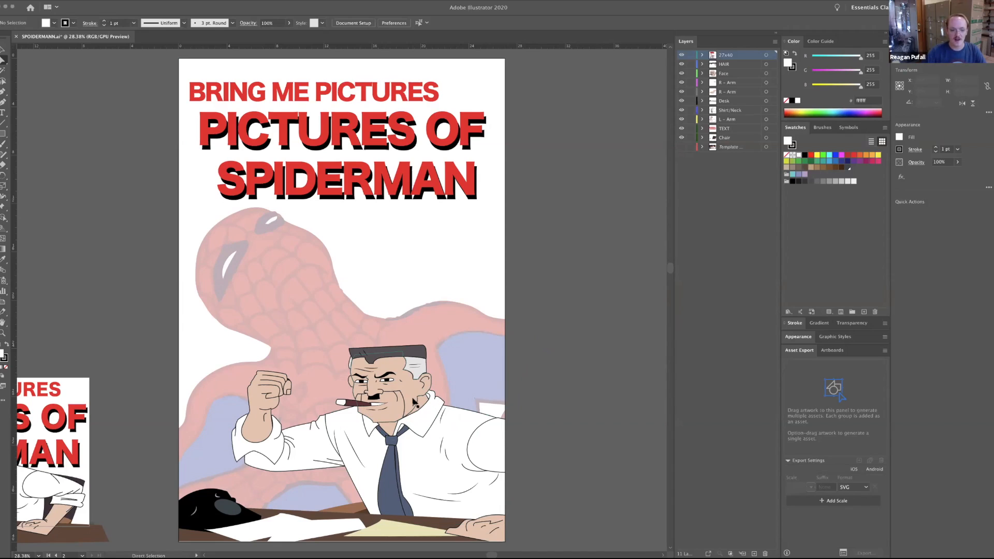
# Try filling the man's face with dark blue (1b1464), and undo the recolouring.
pyautogui.click(428, 379)
pyautogui.click(78, 24)
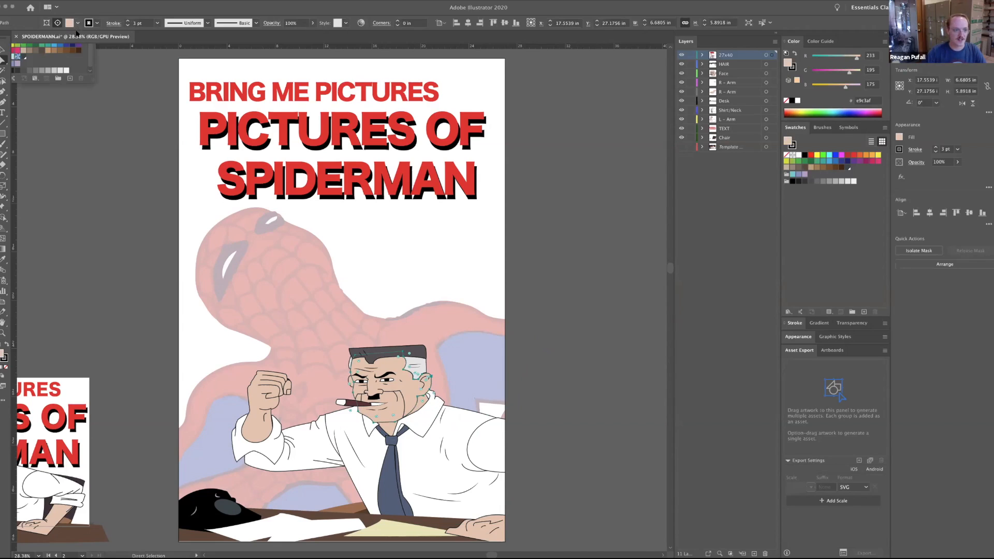
pyautogui.click(73, 44)
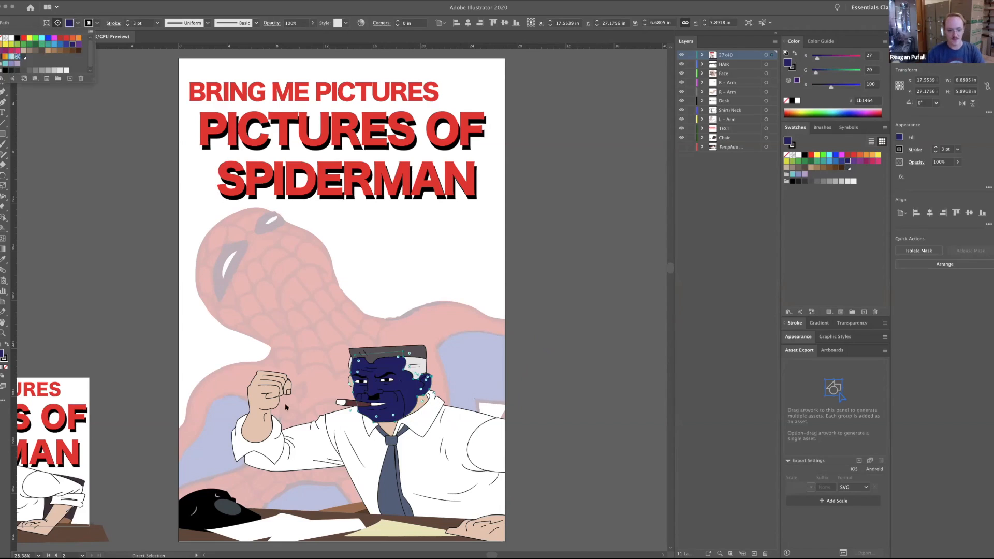
pyautogui.click(151, 142)
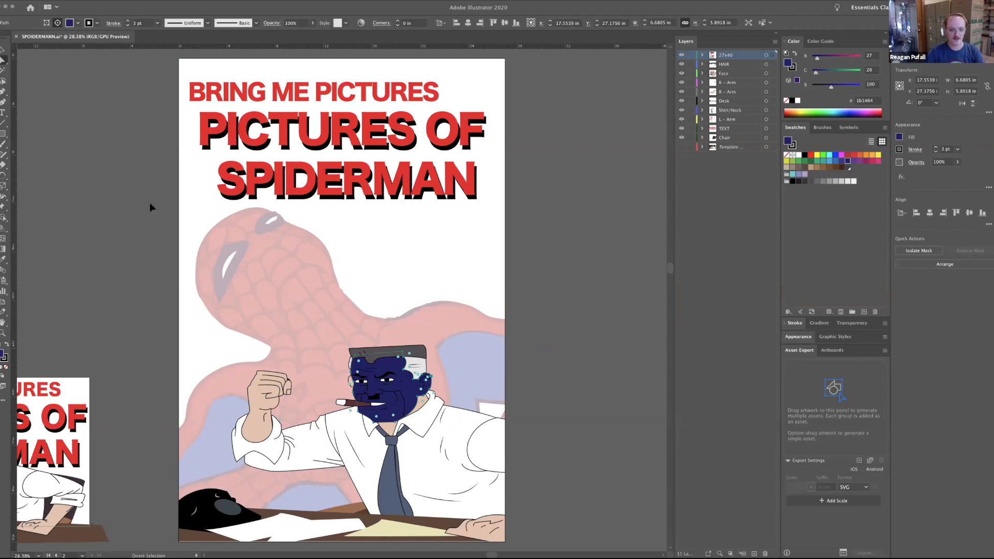
pyautogui.press('super+z')
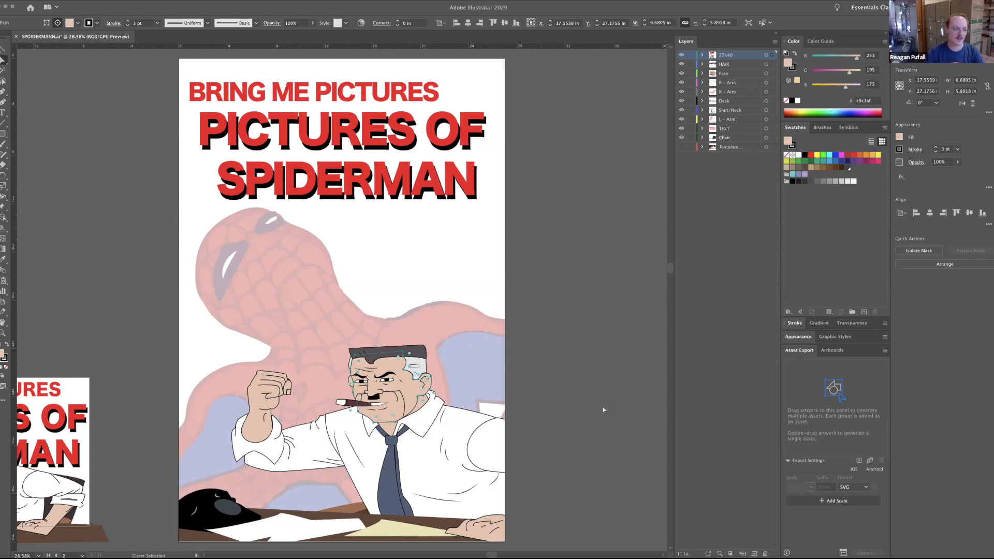
# Select all the artwork to view the anchor points across the lettering and figures, and clear the selection.
pyautogui.click(545, 414)
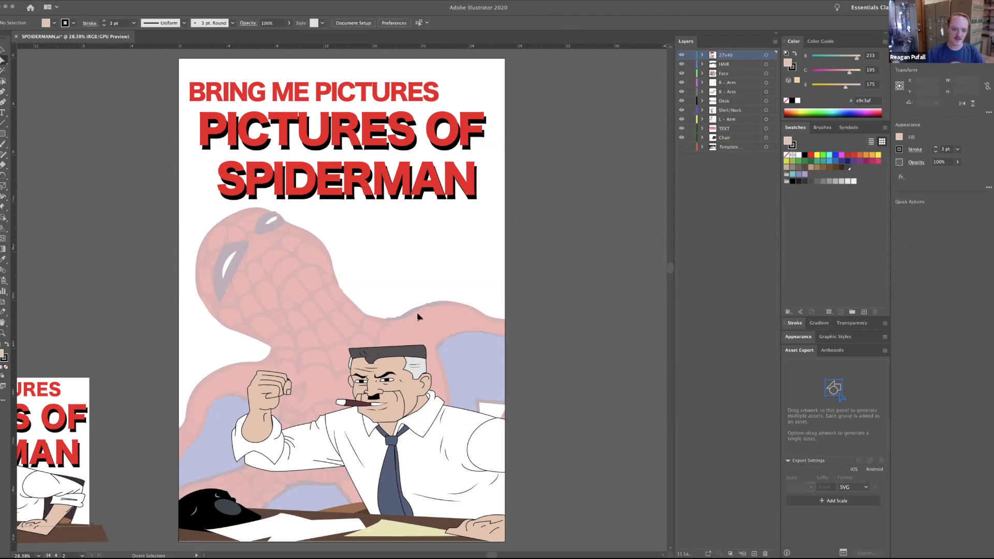
pyautogui.press('super+a')
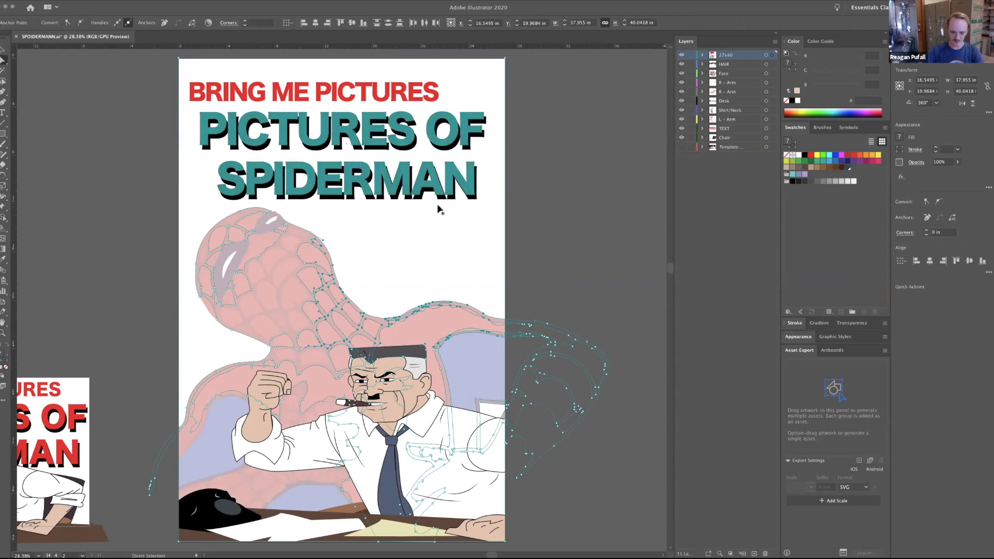
pyautogui.click(528, 451)
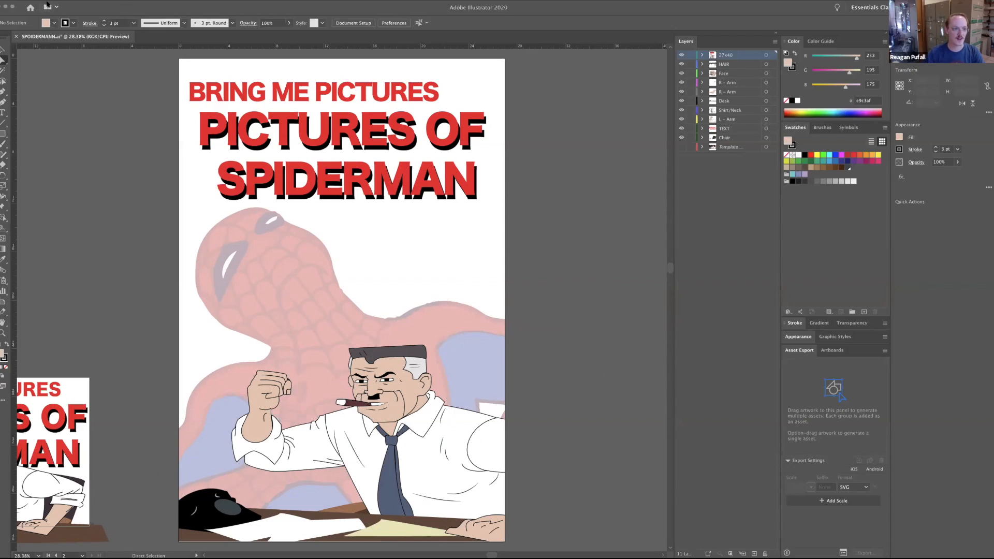
# Start setting up a new document and name it Hand Washing.
pyautogui.click(48, 5)
pyautogui.click(111, 90)
pyautogui.press('super+n')
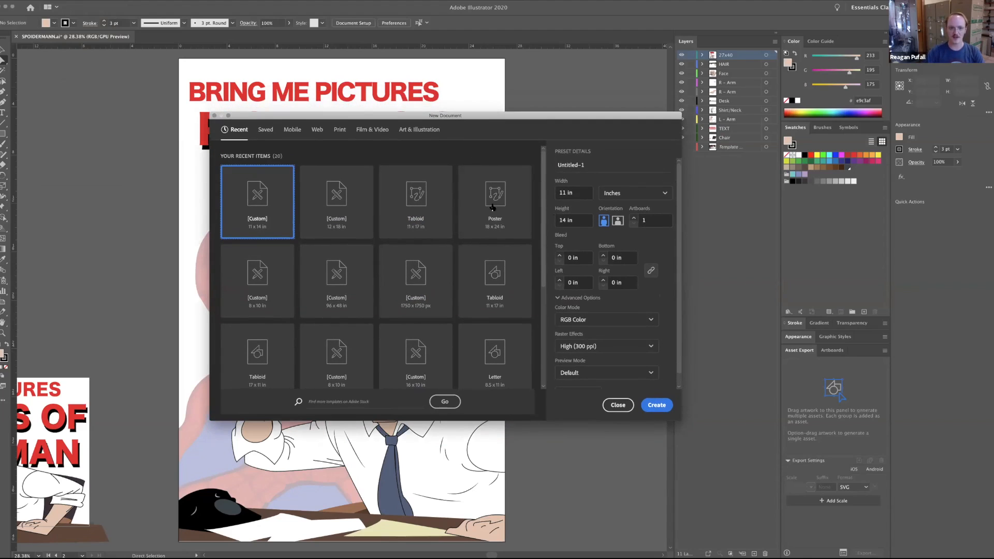
pyautogui.click(265, 129)
pyautogui.click(237, 130)
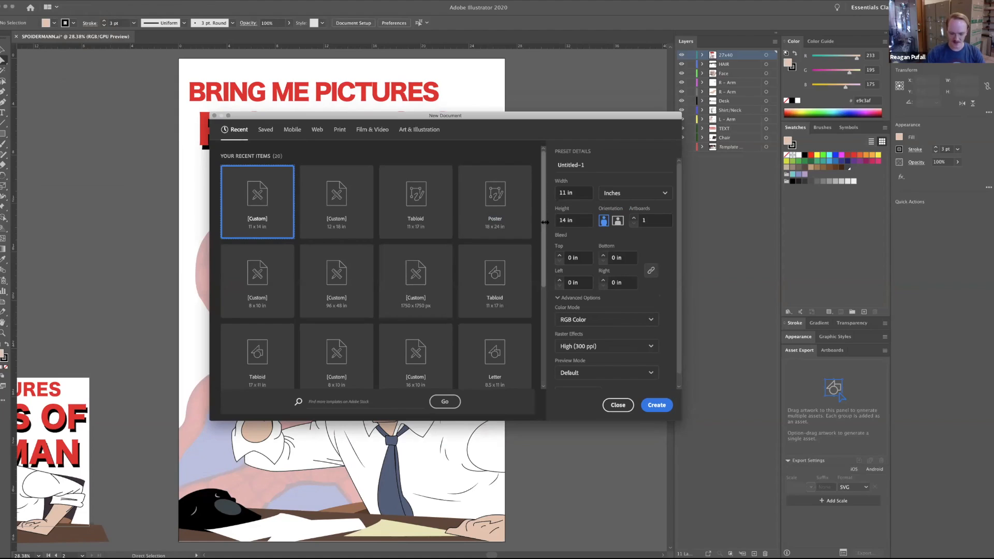
pyautogui.click(625, 165)
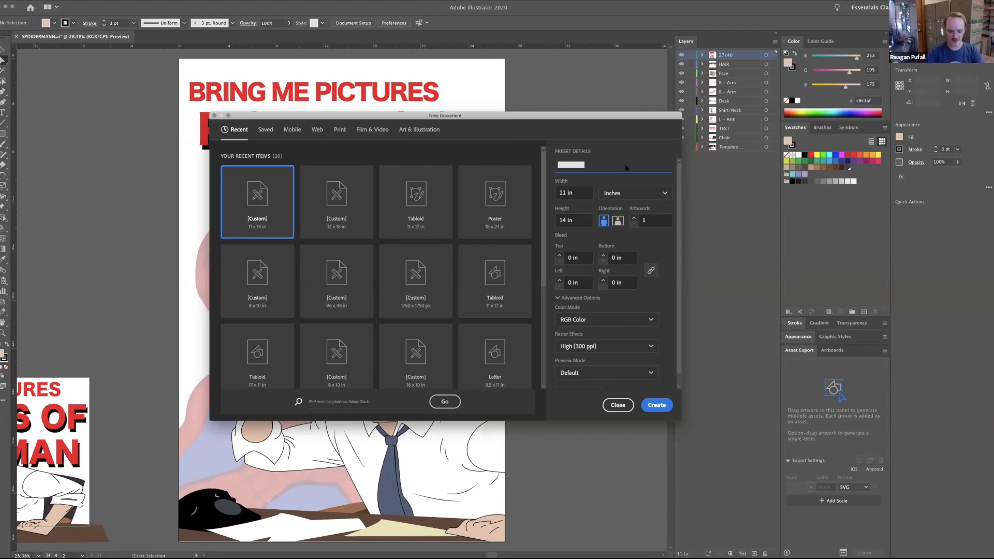
pyautogui.write('Hand Washing')
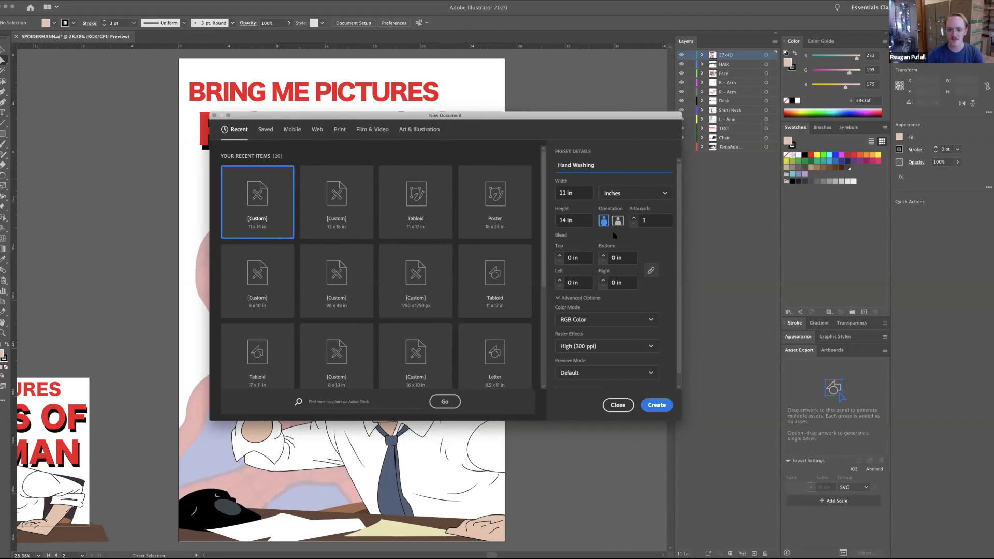
# Set the new document's height to 17 in and keep Inches as the unit.
pyautogui.moveTo(588, 223); pyautogui.dragTo(558, 221)
pyautogui.write('17')
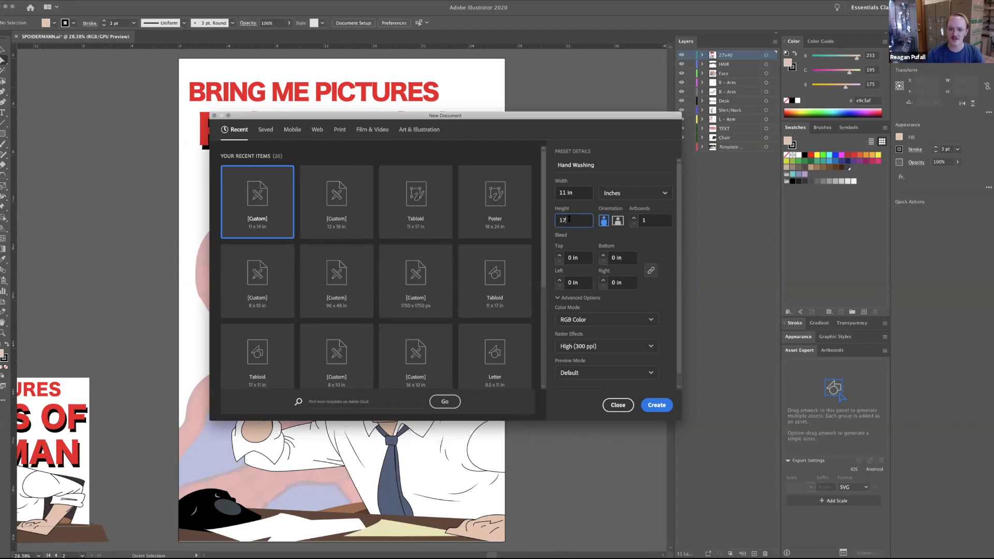
pyautogui.click(592, 183)
pyautogui.click(621, 193)
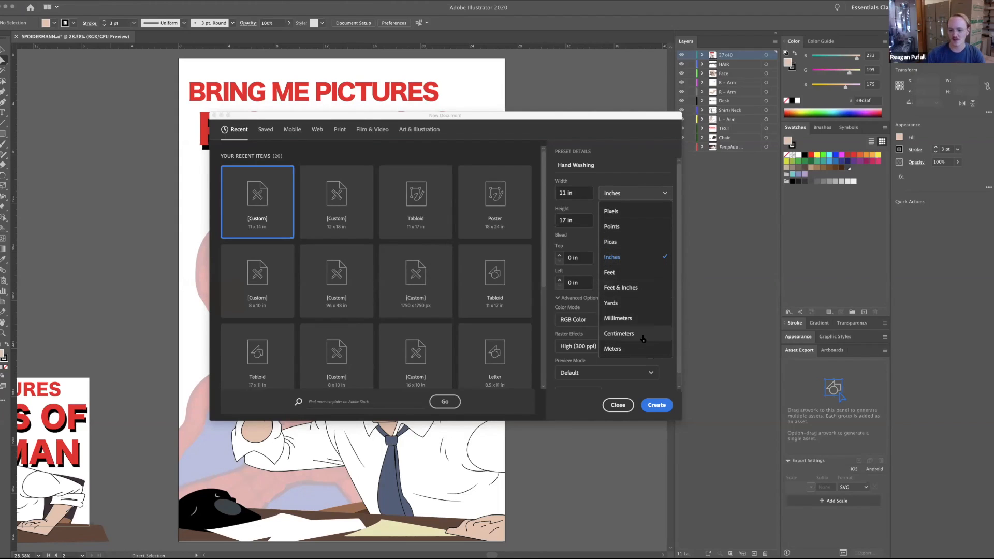
pyautogui.click(615, 258)
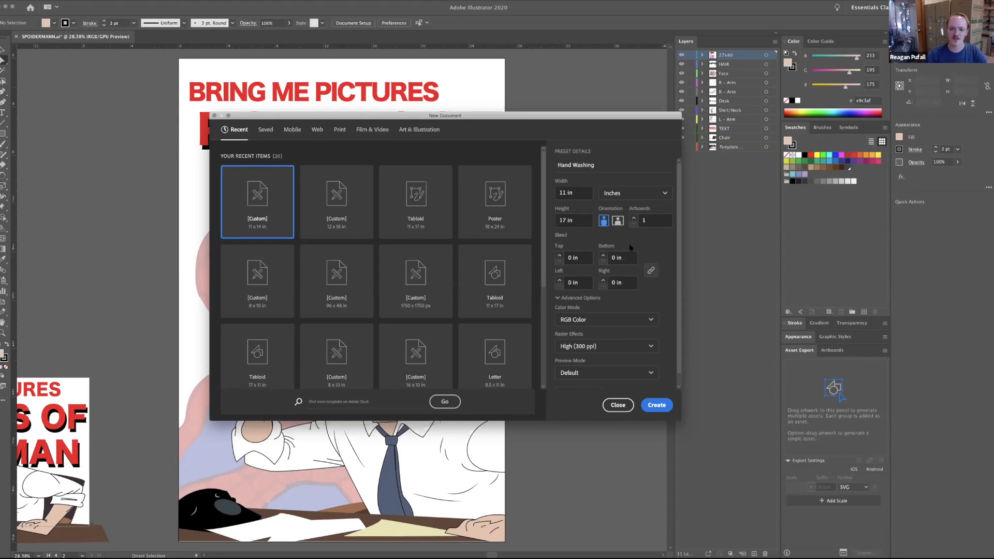
# Review the new document's advanced options and the available color modes, leaving RGB Color selected.
pyautogui.click(602, 297)
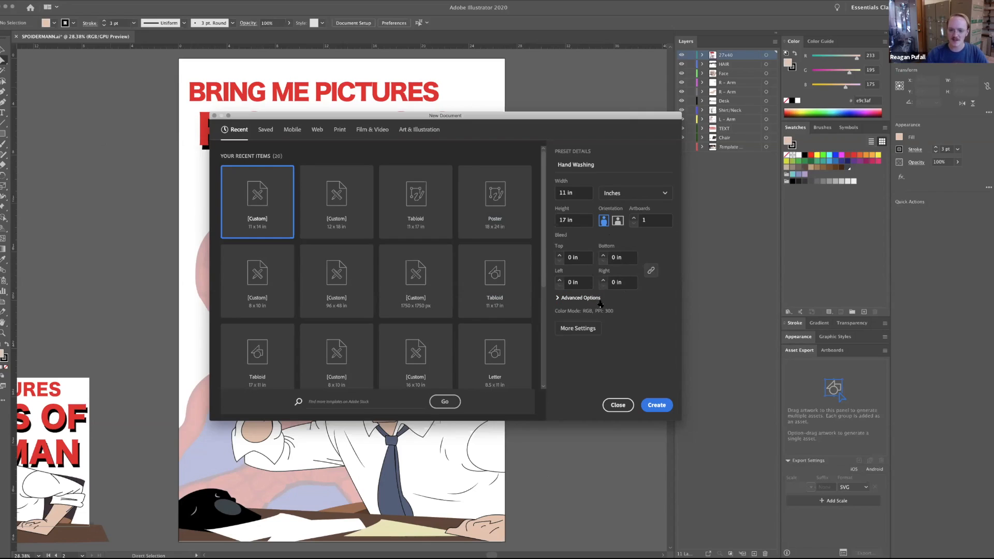
pyautogui.click(600, 300)
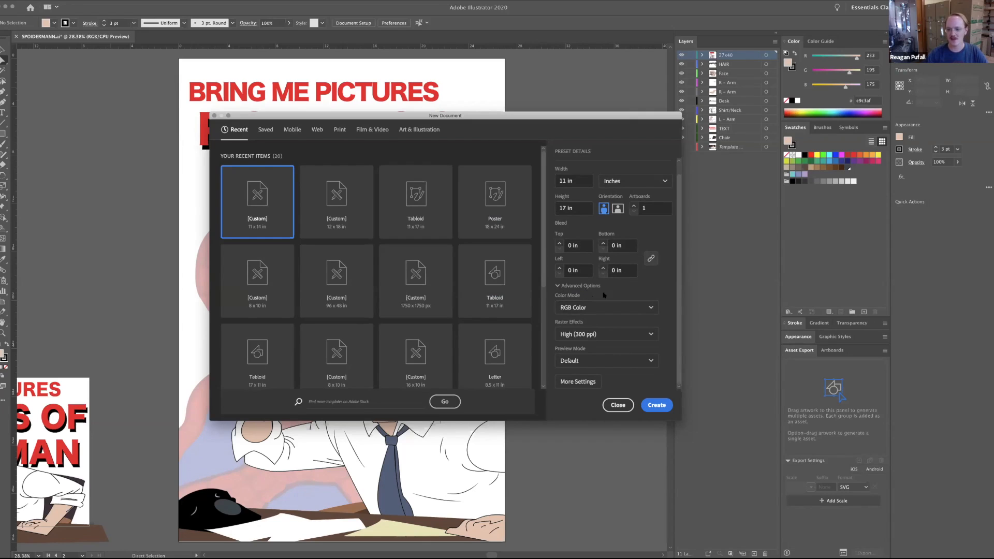
pyautogui.click(623, 310)
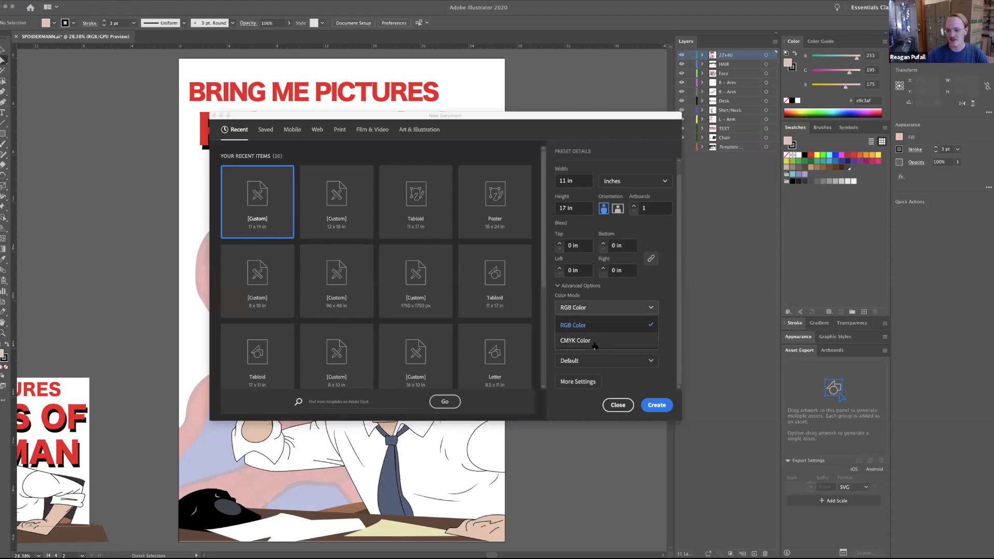
pyautogui.click(669, 337)
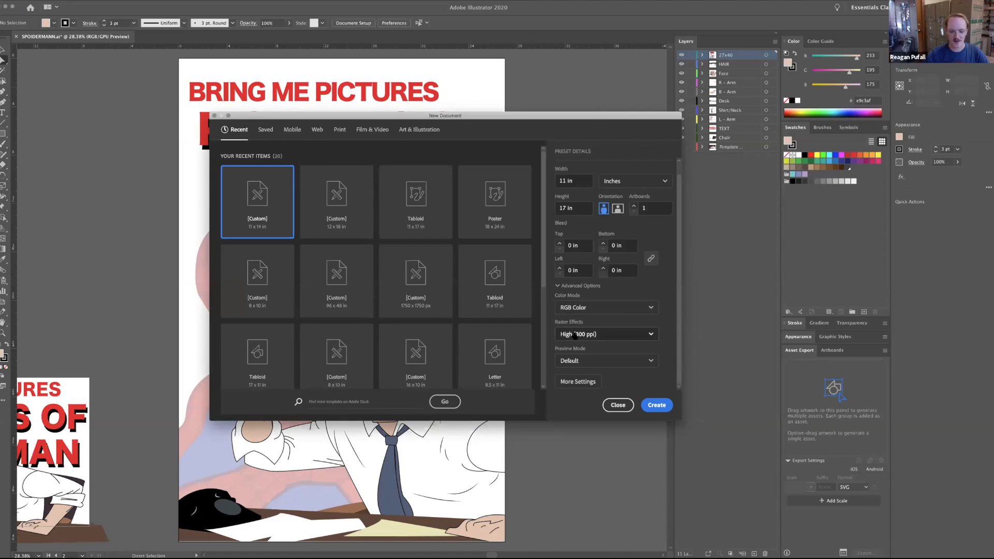
# Review the available raster effects resolutions for the new document, keeping High (300 ppi).
pyautogui.click(623, 337)
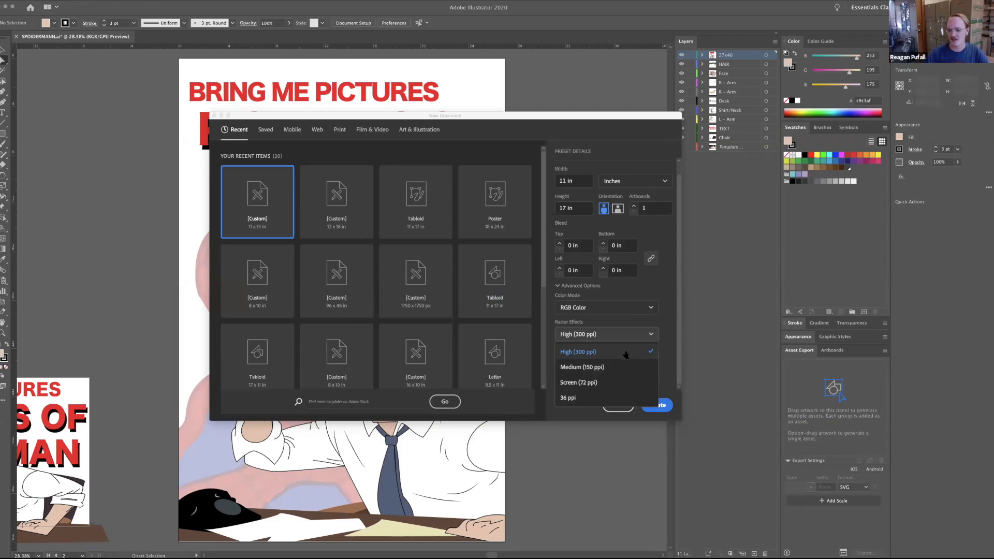
pyautogui.click(656, 356)
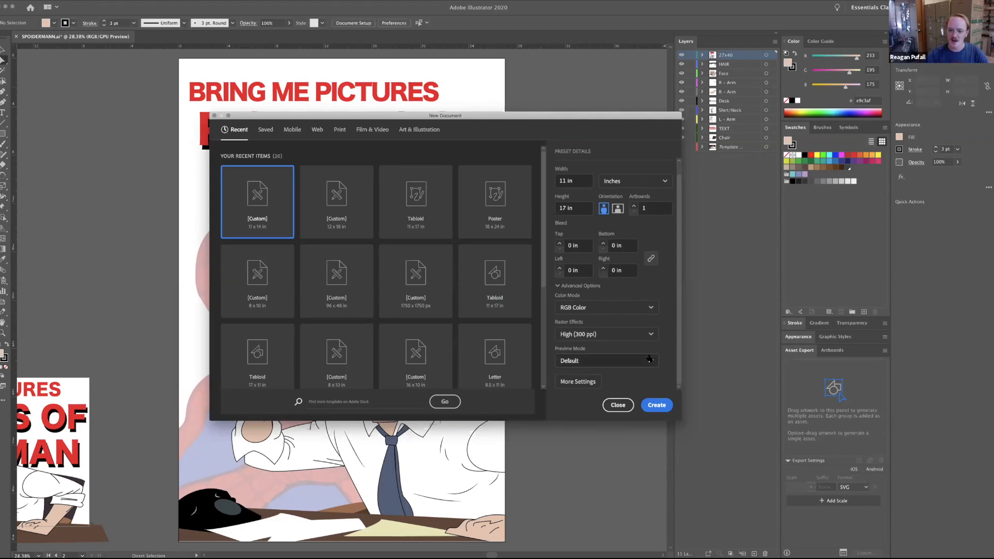
pyautogui.click(667, 359)
pyautogui.click(669, 359)
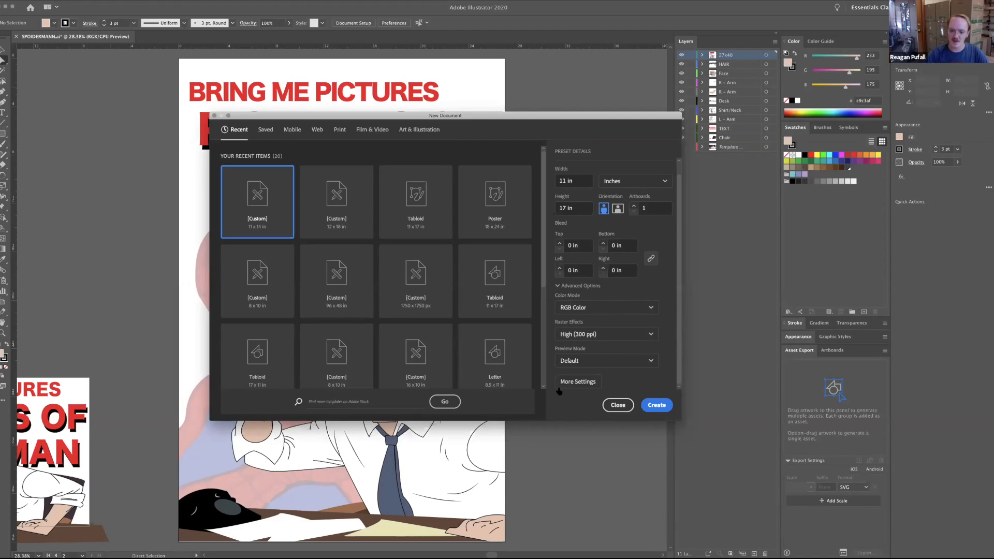
# Check the new document's additional settings without changing them, and create the Hand Washing document.
pyautogui.click(576, 382)
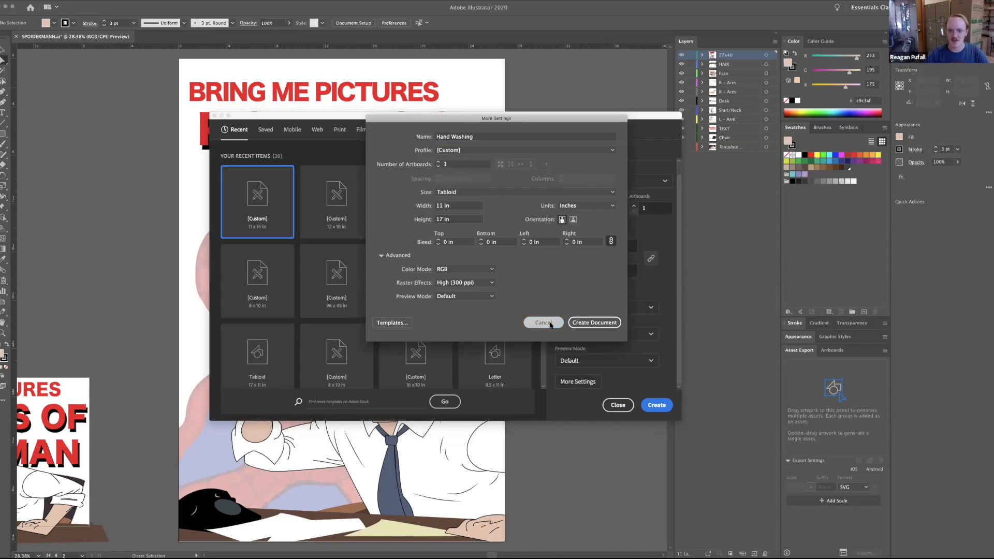
pyautogui.click(543, 322)
pyautogui.click(658, 408)
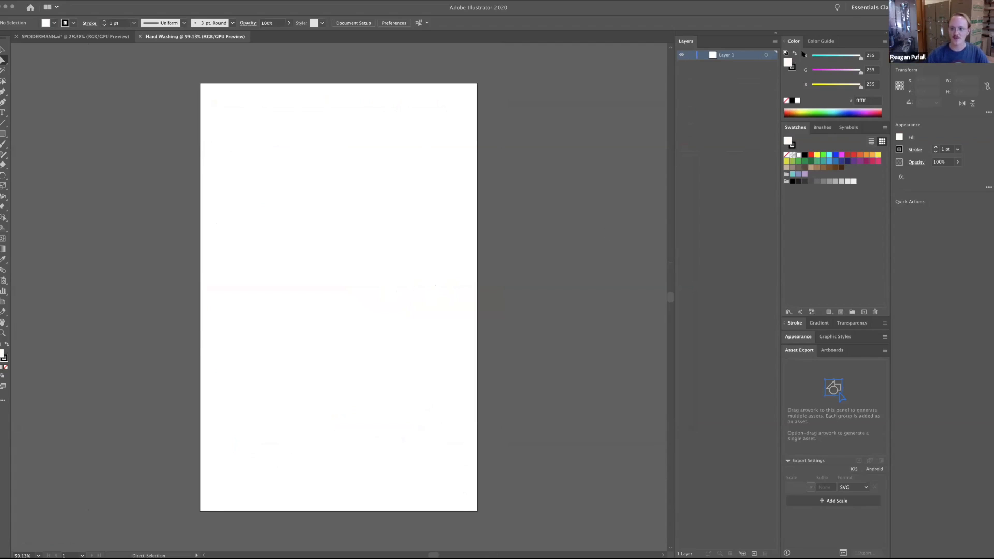
# Switch to the Essentials workspace and reset it to its default layout.
pyautogui.click(874, 11)
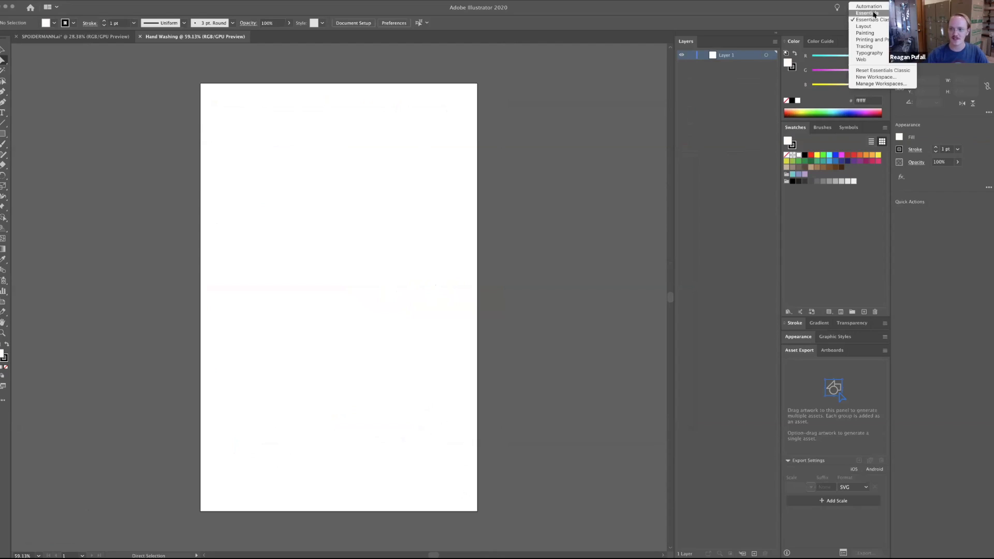
pyautogui.click(879, 16)
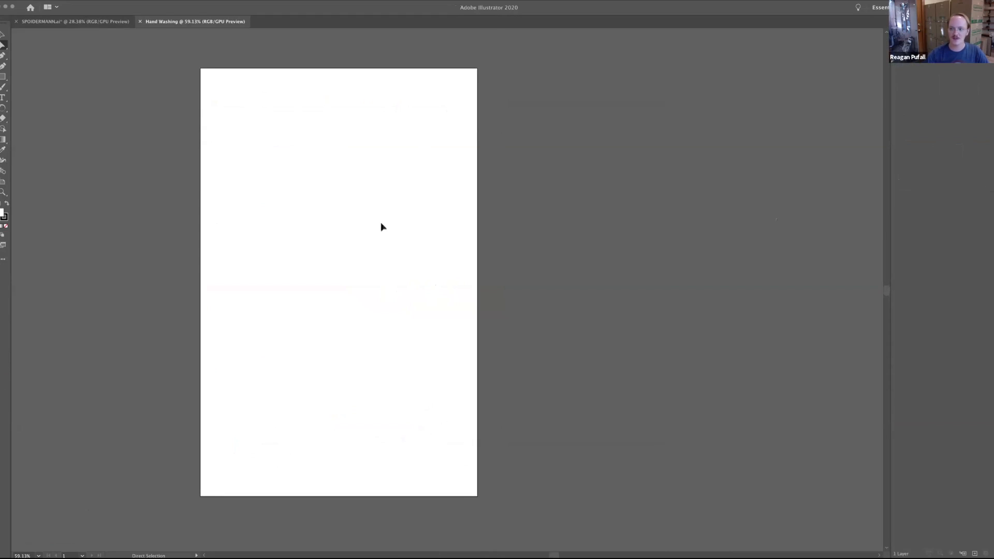
pyautogui.click(880, 8)
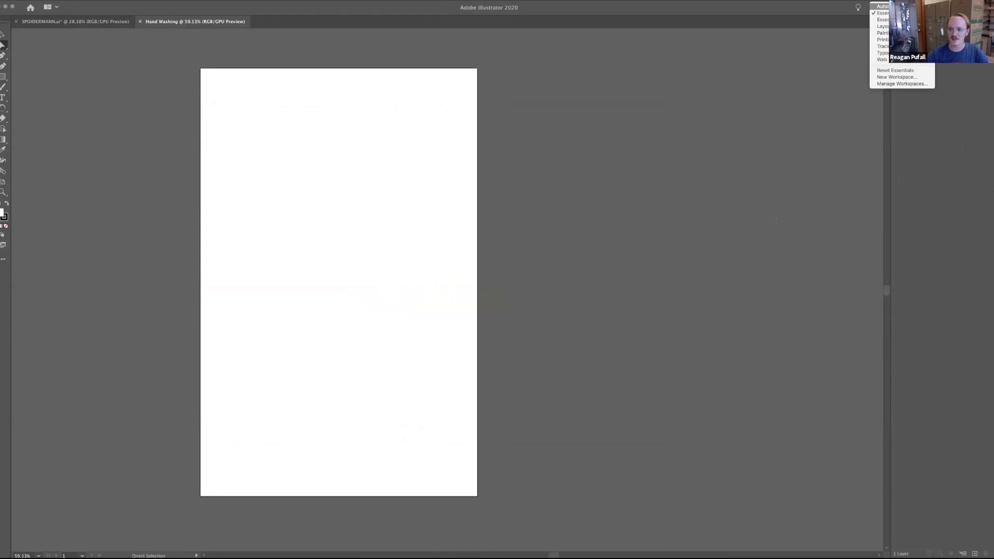
pyautogui.click(903, 72)
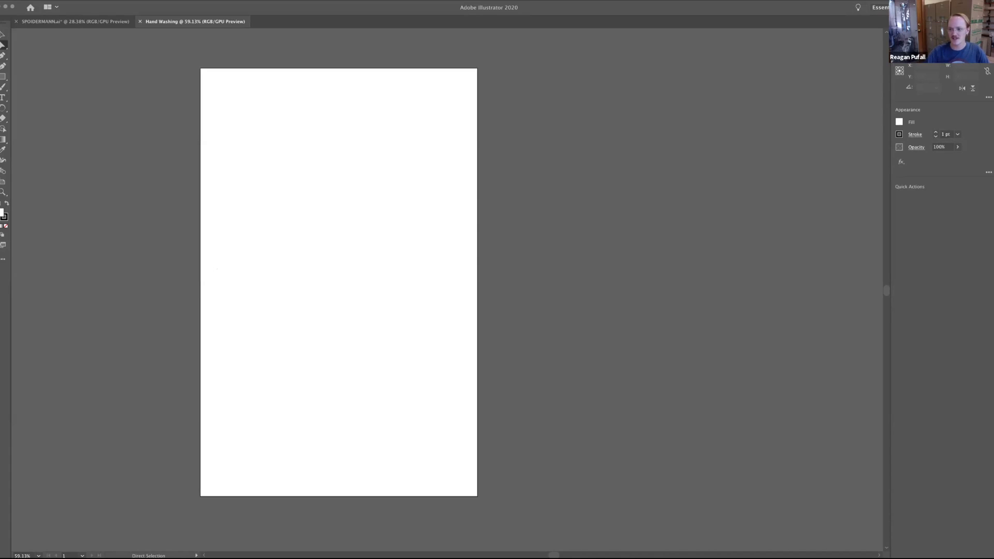
pyautogui.click(3, 0)
pyautogui.click(36, 14)
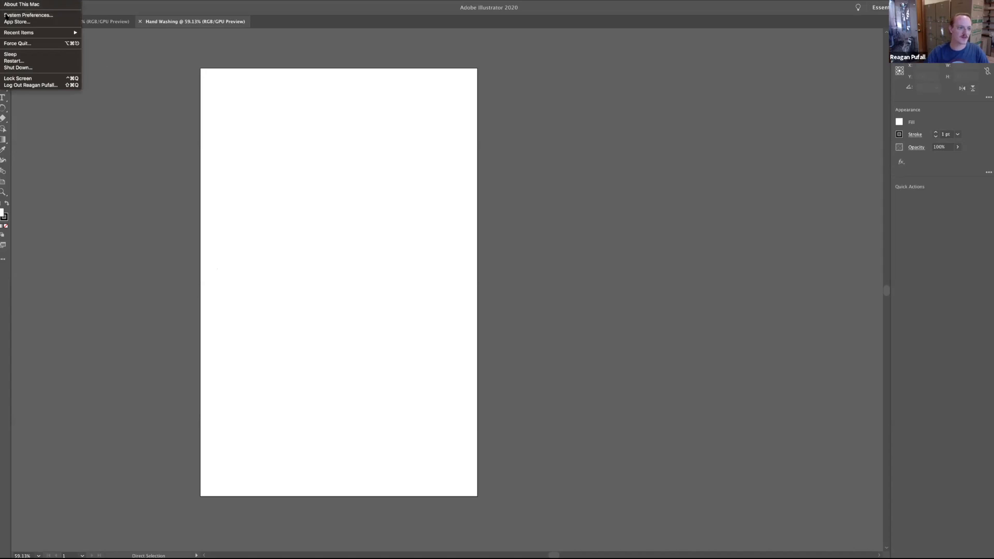
pyautogui.click(275, 92)
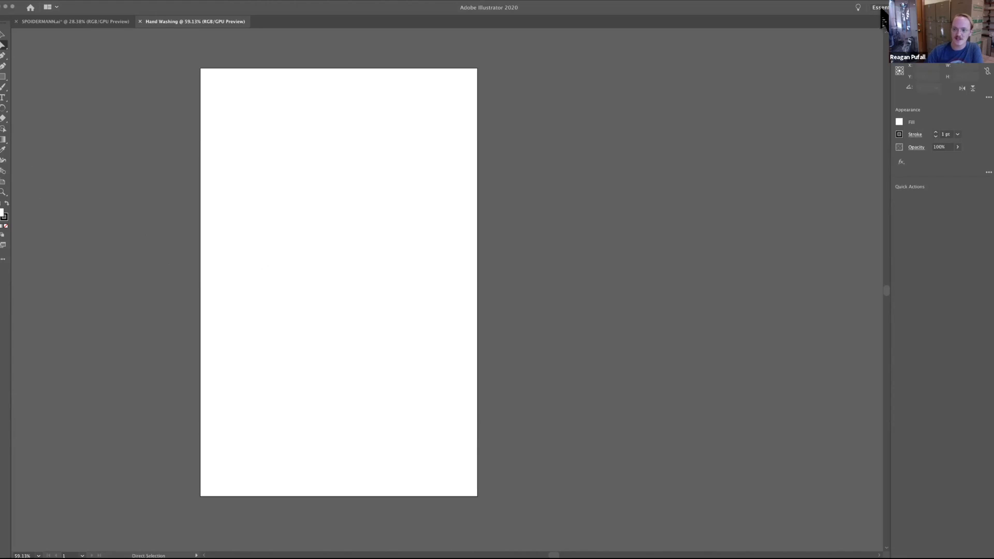
# Switch to the Essentials Classic workspace and reset it to its default layout.
pyautogui.click(880, 8)
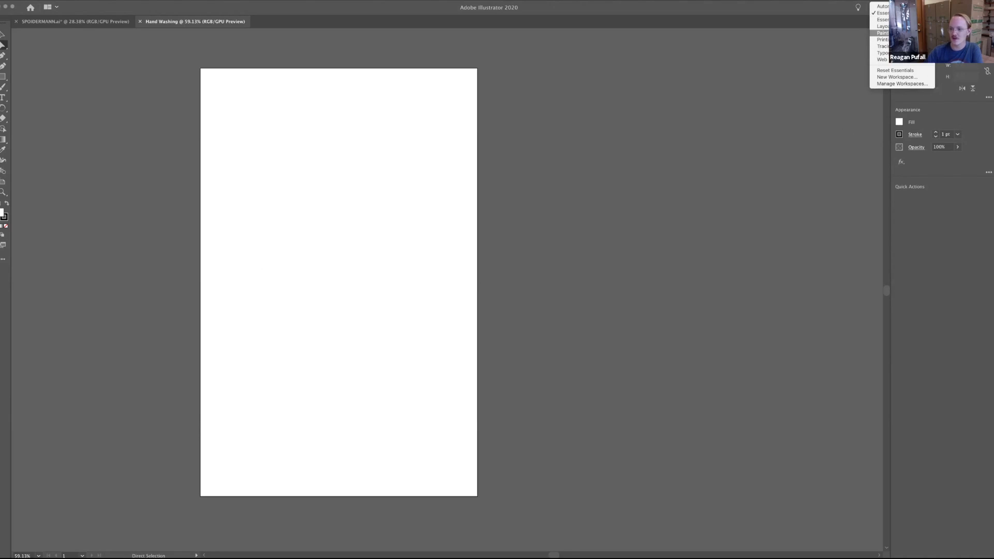
pyautogui.click(883, 20)
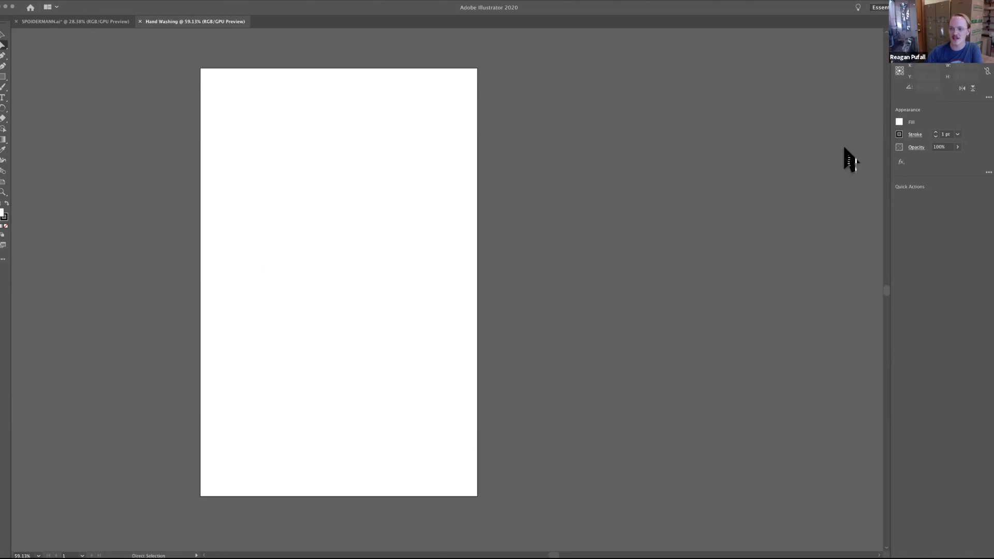
pyautogui.click(874, 6)
pyautogui.click(941, 123)
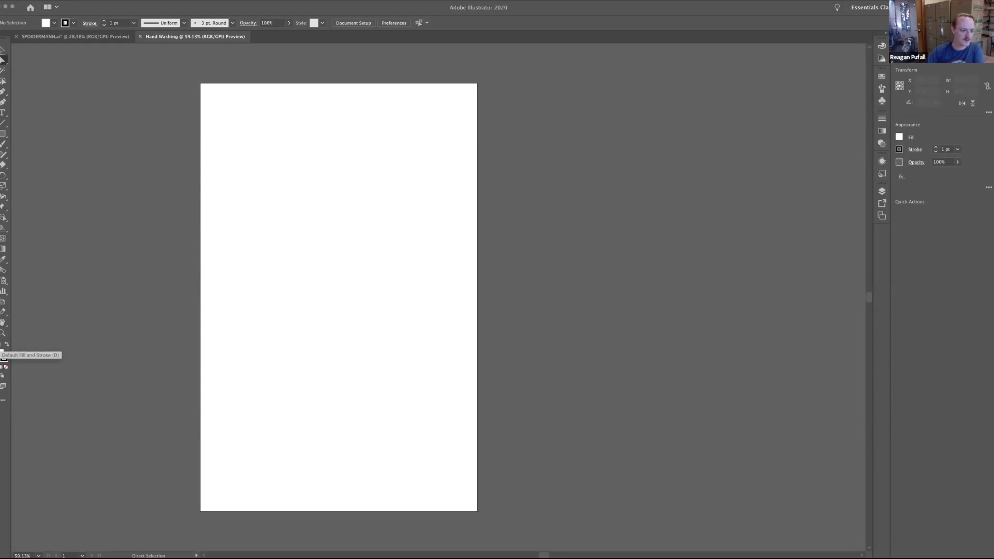
# Swap the fill and stroke colors and swap them back, and set the fill to None.
pyautogui.click(6, 344)
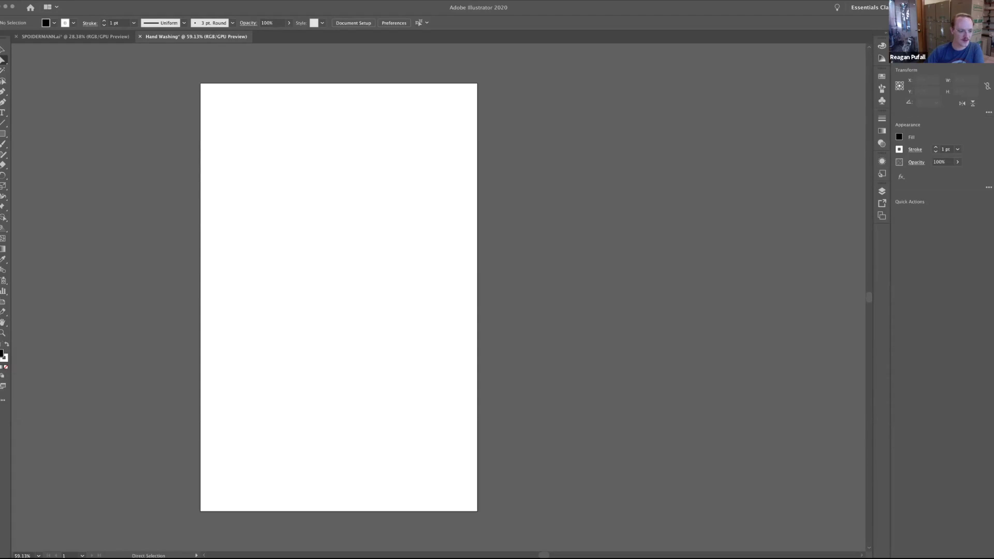
pyautogui.click(7, 344)
pyautogui.click(5, 366)
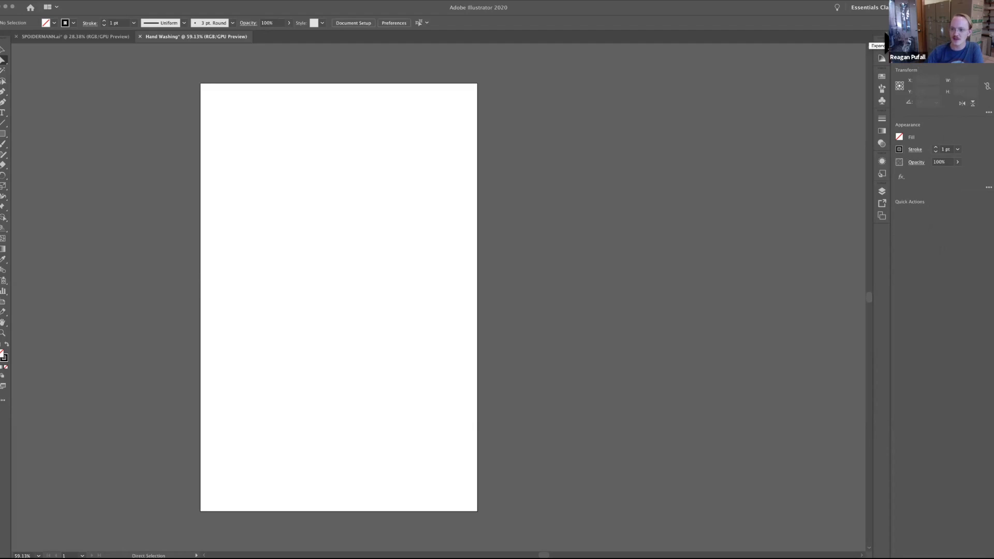
# Expand the collapsed panels and dock the Layers panel in its own full-height column beside the Color panel.
pyautogui.click(880, 40)
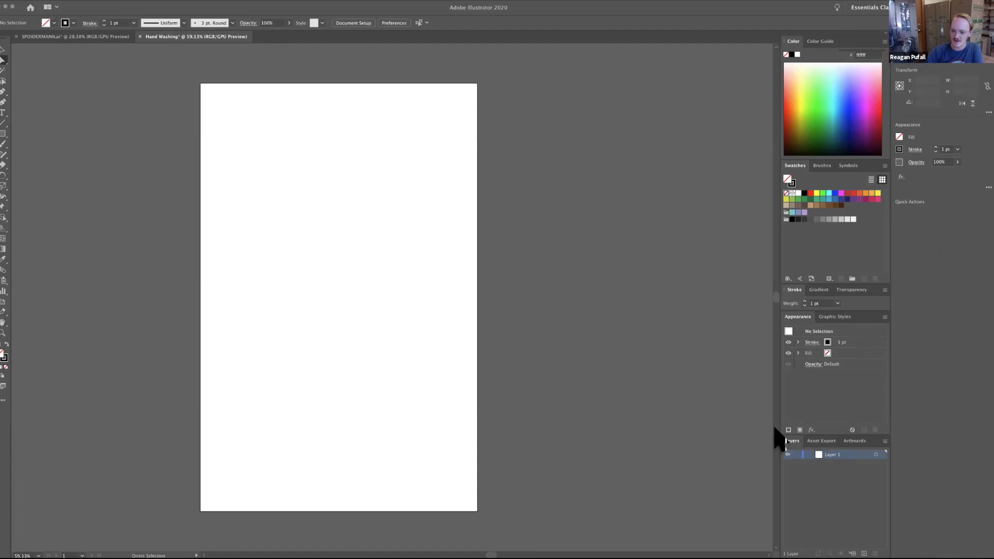
pyautogui.moveTo(788, 439); pyautogui.dragTo(589, 208)
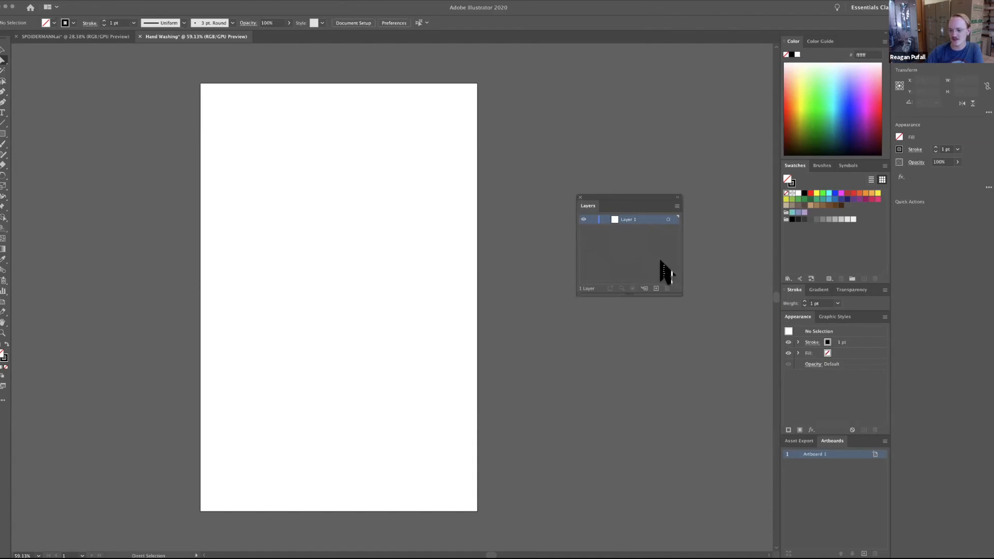
pyautogui.moveTo(590, 212); pyautogui.dragTo(779, 163)
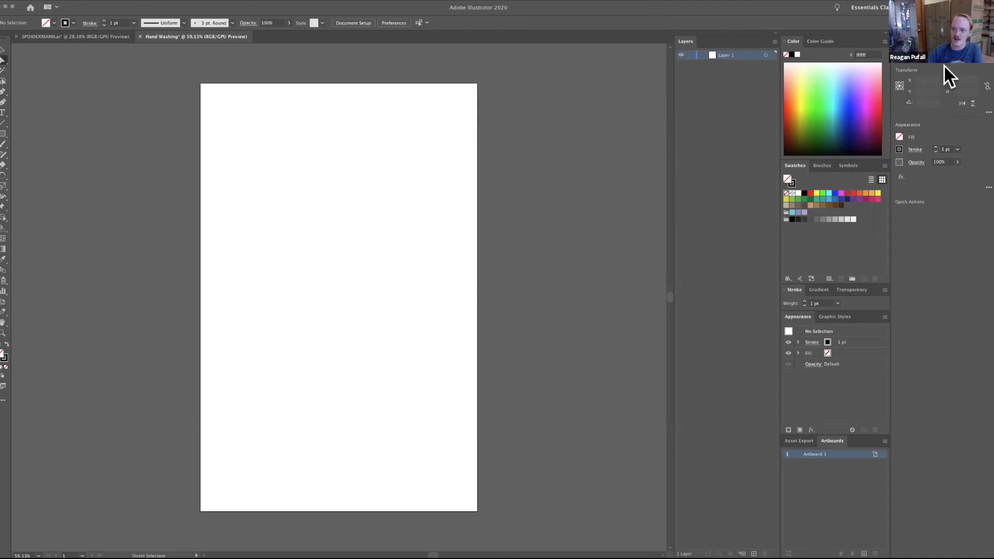
pyautogui.click(933, 42)
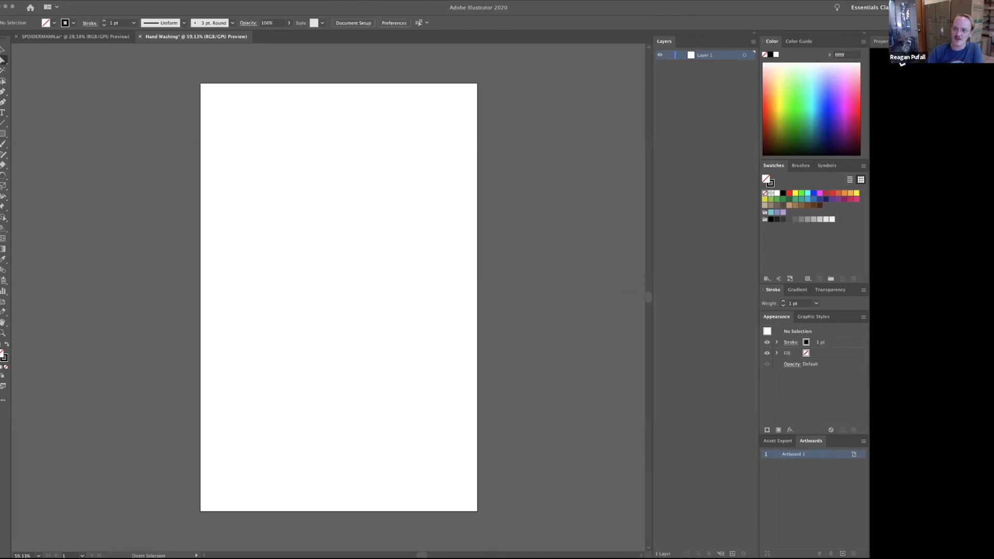
pyautogui.click(897, 41)
pyautogui.click(809, 40)
pyautogui.click(793, 41)
pyautogui.click(807, 41)
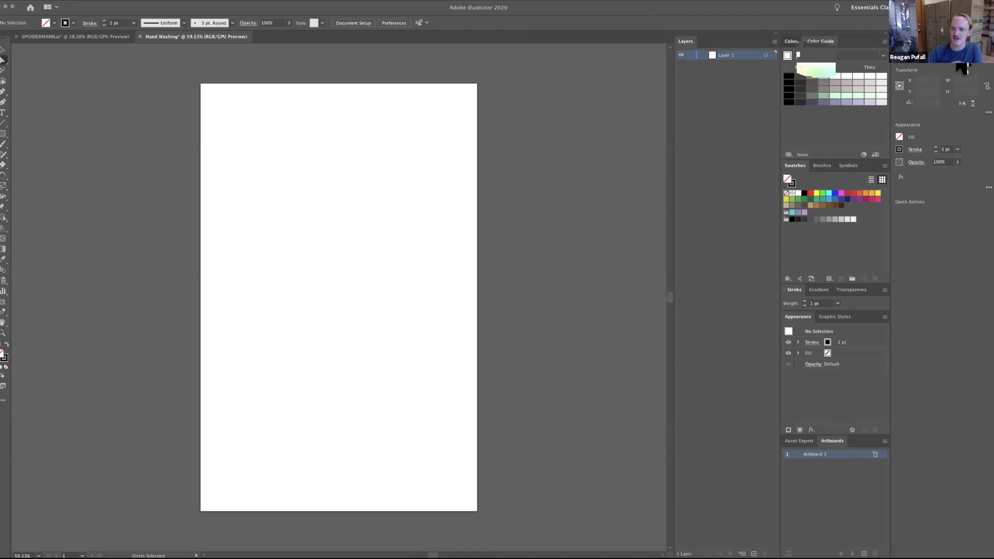
pyautogui.click(793, 41)
pyautogui.rightClick(950, 65)
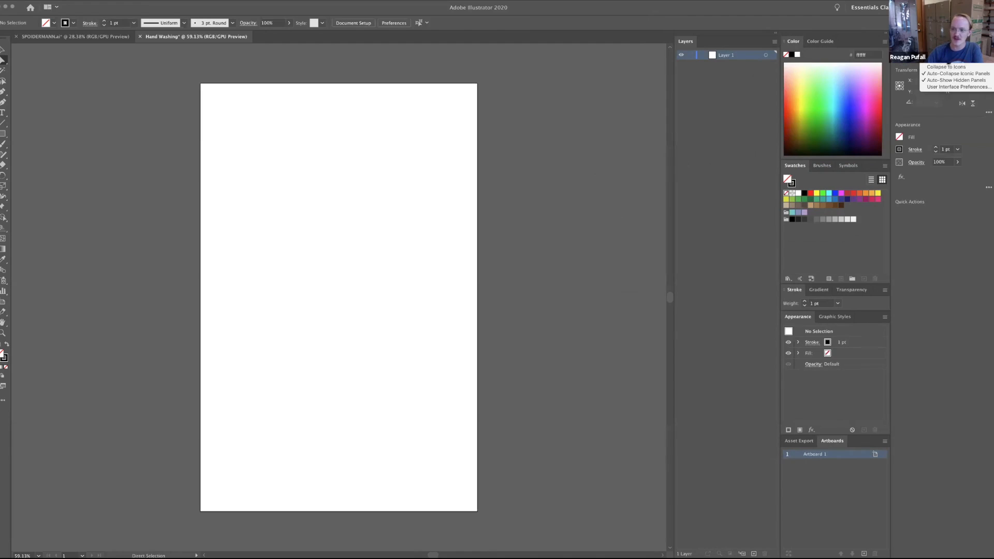
pyautogui.click(946, 63)
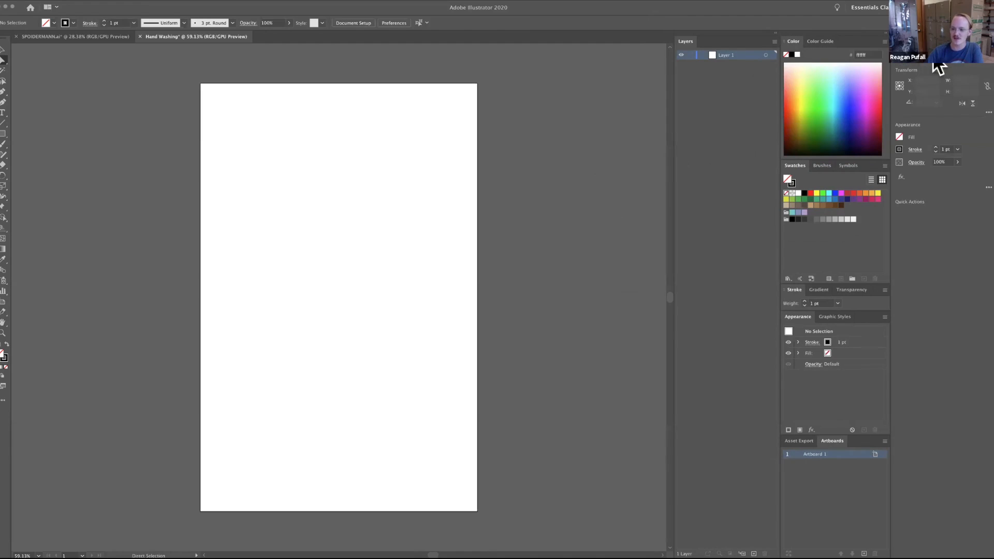
# Shrink the Artboards panel to free up room and show the full set of options in the Stroke panel.
pyautogui.click(797, 440)
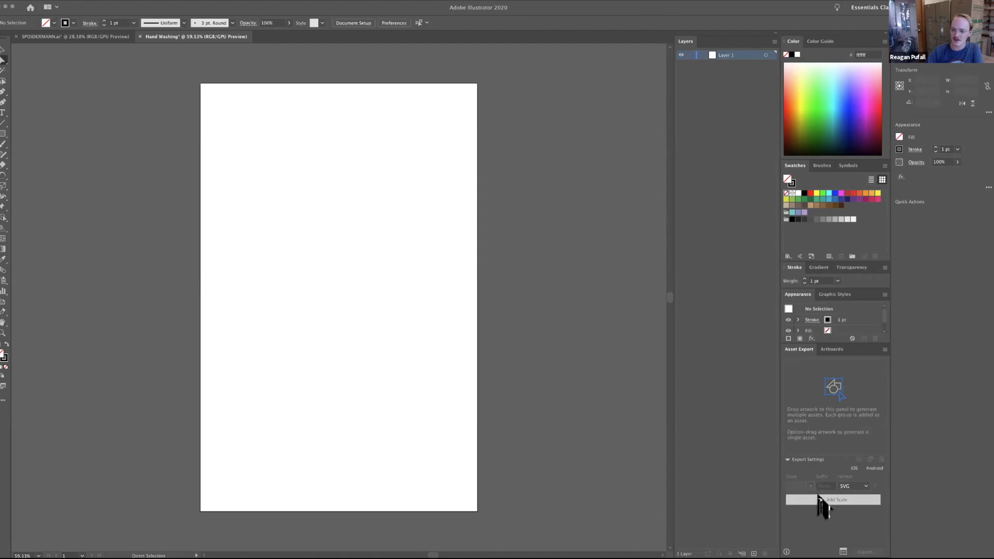
pyautogui.click(831, 349)
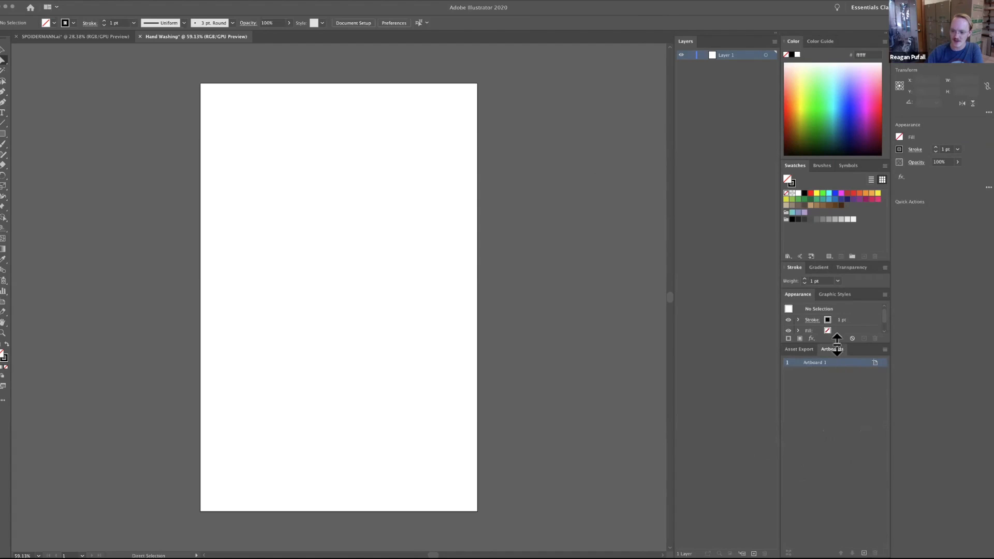
pyautogui.moveTo(838, 345); pyautogui.dragTo(836, 486)
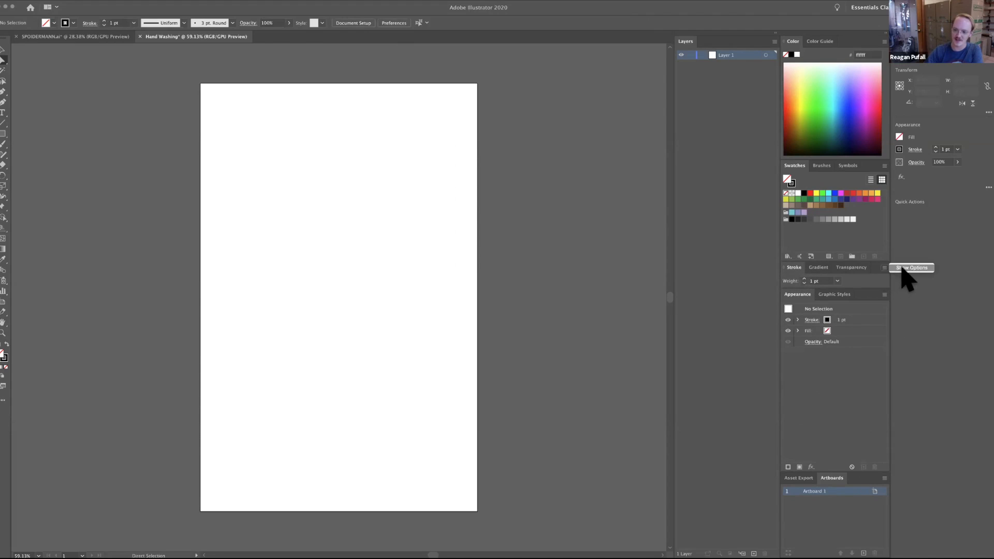
pyautogui.click(904, 268)
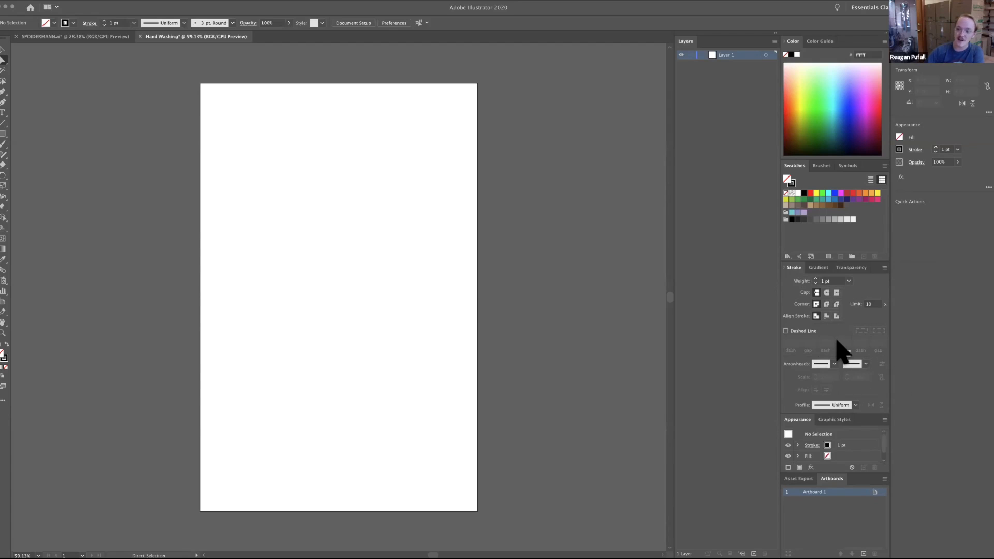
# Look through the extra commands offered by the Layers and Color panels without choosing any.
pyautogui.click(773, 41)
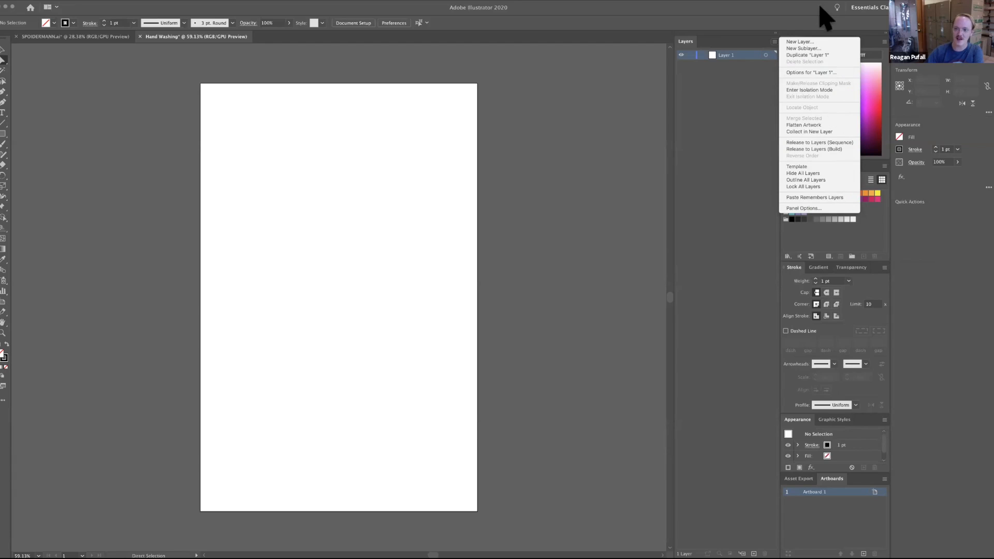
pyautogui.click(921, 258)
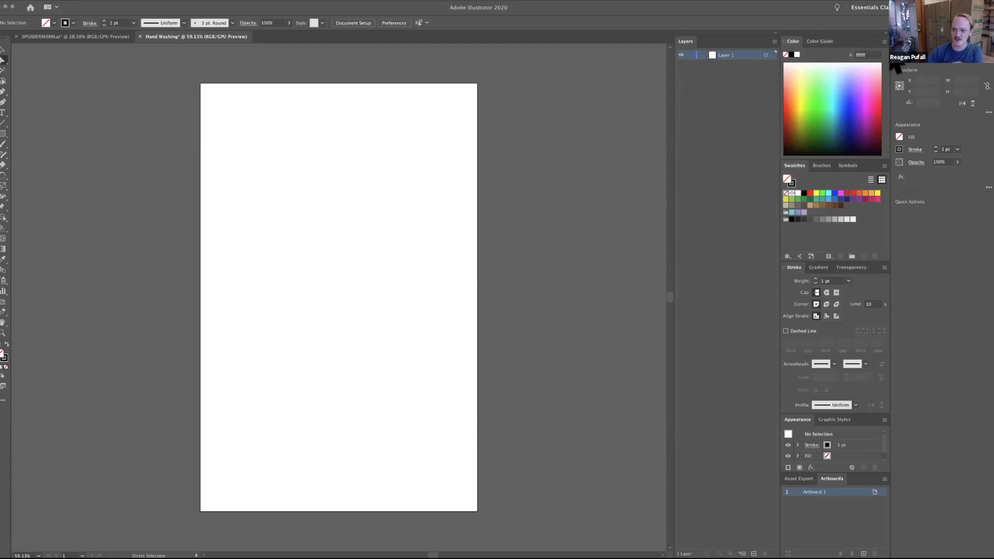
pyautogui.click(884, 42)
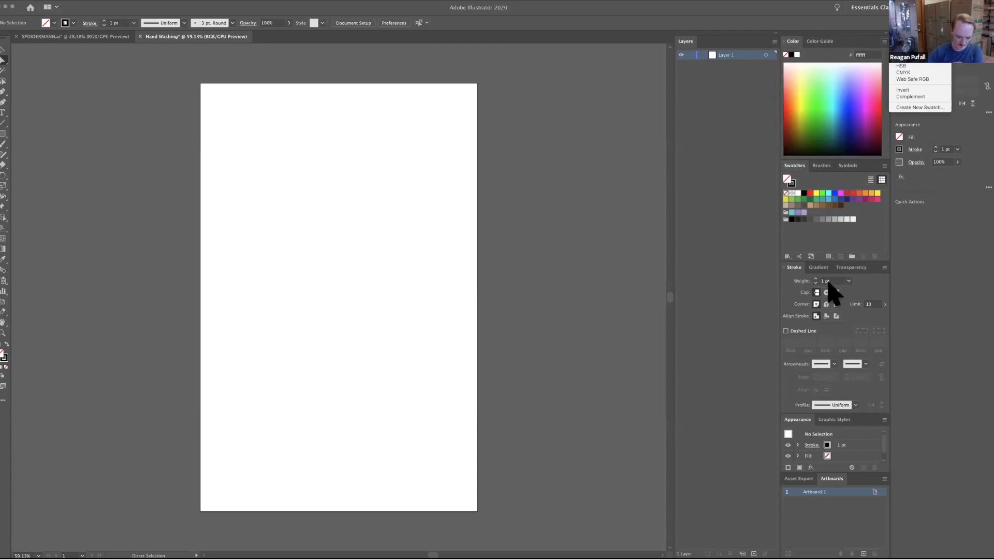
pyautogui.click(692, 287)
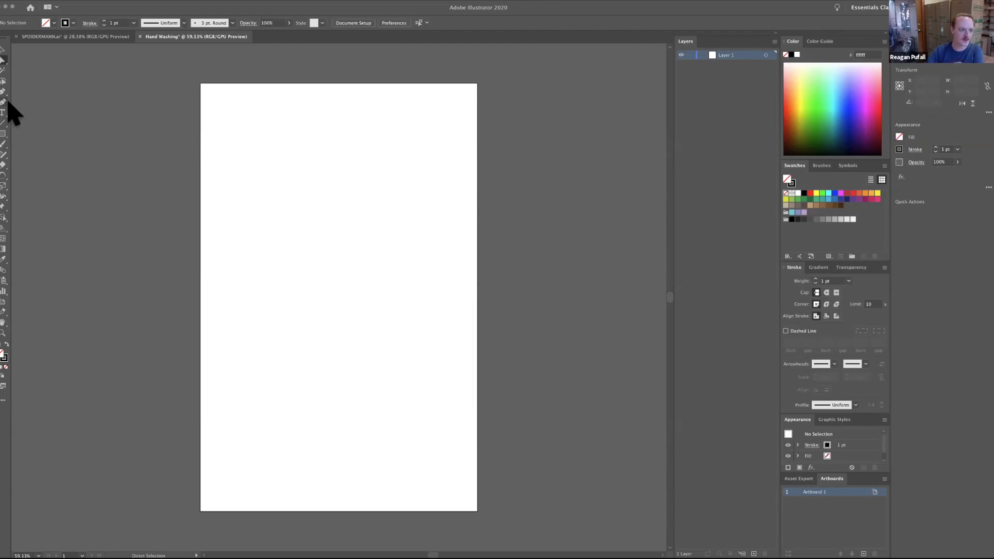
# Paint several freehand test strokes across the Hand Washing artboard with the Paintbrush tool.
pyautogui.click(3, 145)
pyautogui.moveTo(262, 212)
pyautogui.mouseDown()
pyautogui.moveTo(289, 241)
pyautogui.moveTo(359, 191)
pyautogui.moveTo(377, 302)
pyautogui.moveTo(356, 325)
pyautogui.moveTo(361, 291)
pyautogui.moveTo(316, 292)
pyautogui.moveTo(351, 330)
pyautogui.moveTo(358, 390)
pyautogui.moveTo(425, 265)
pyautogui.moveTo(420, 219)
pyautogui.moveTo(340, 333)
pyautogui.moveTo(298, 366)
pyautogui.moveTo(251, 283)
pyautogui.moveTo(394, 215)
pyautogui.mouseUp()
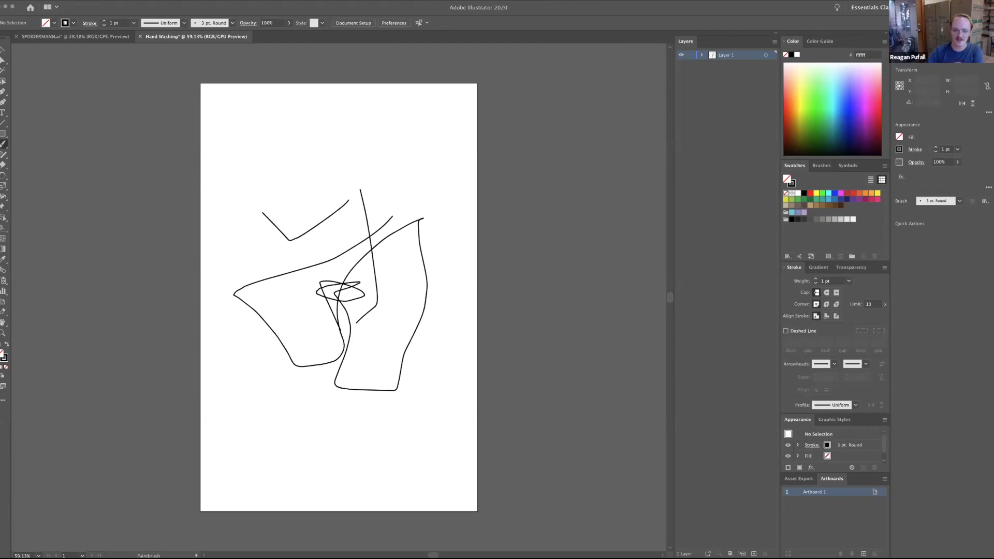
# Switch to the SPOIDERMANN.ai document and view its smaller landscape artboard and its large poster artboard.
pyautogui.click(73, 36)
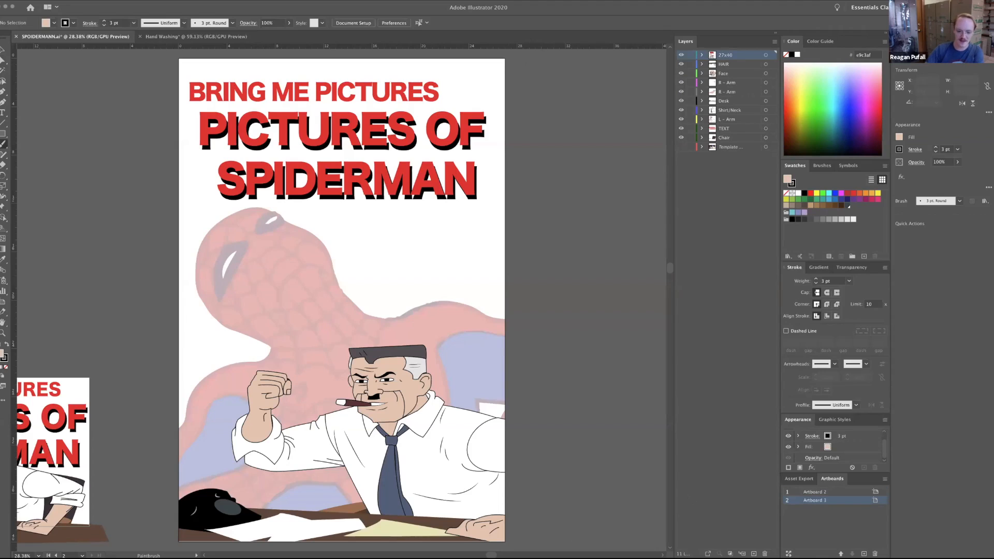
pyautogui.hscroll(-10, 342, 300)
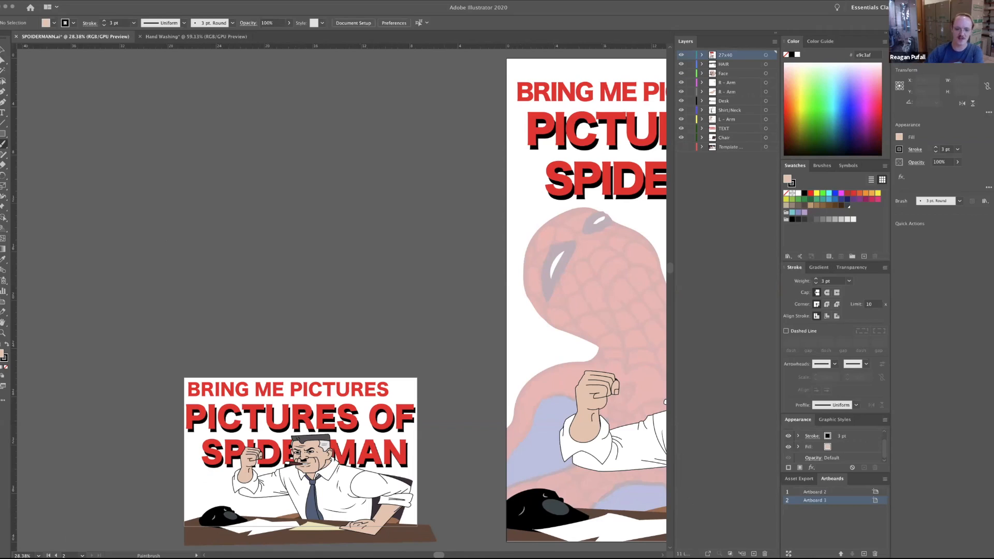
pyautogui.hscroll(-10, 342, 300)
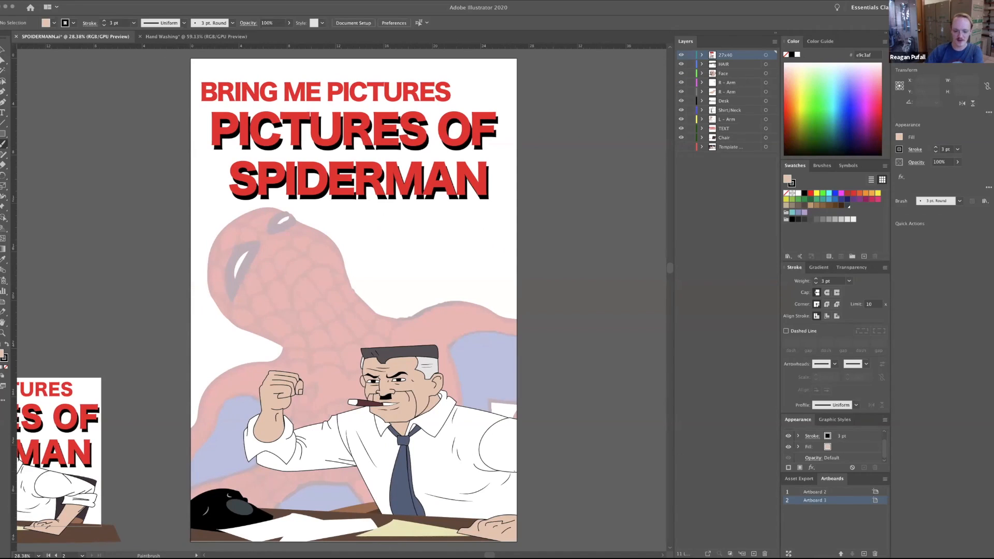
# Return to the Hand Washing document and paint two more freehand strokes over the existing test lines.
pyautogui.hscroll(-7, 342, 300)
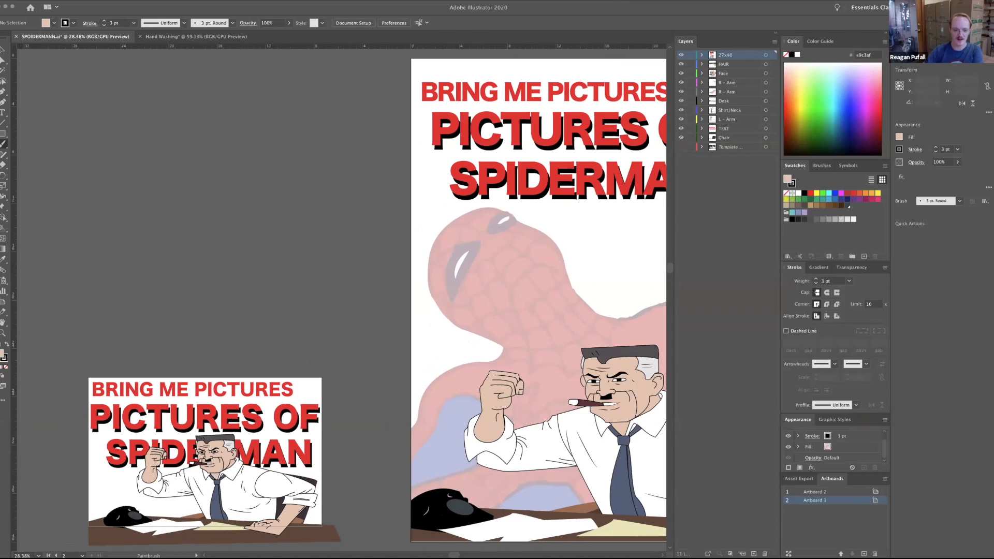
pyautogui.press('a')
pyautogui.click(231, 37)
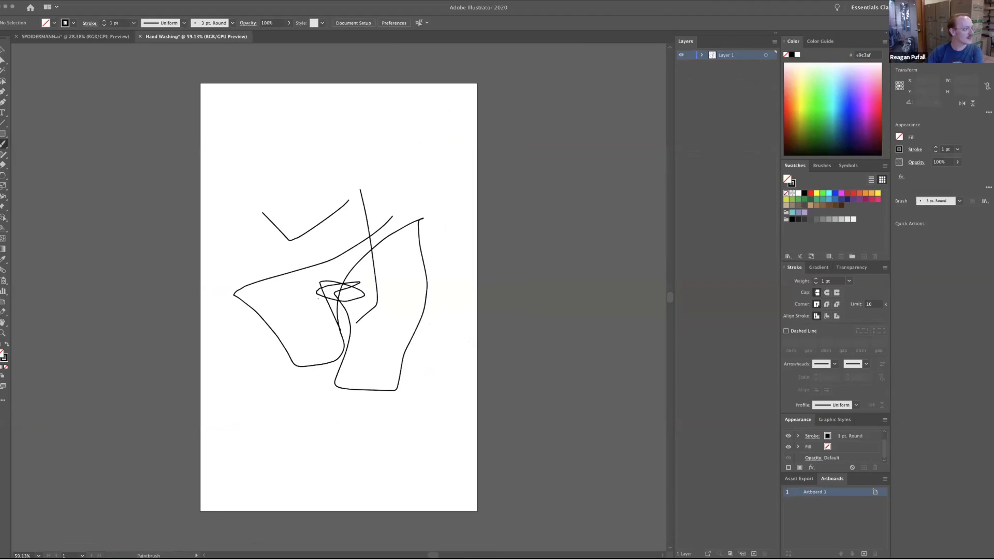
pyautogui.moveTo(331, 332); pyautogui.dragTo(339, 286)
pyautogui.moveTo(390, 333)
pyautogui.mouseDown()
pyautogui.moveTo(399, 249)
pyautogui.moveTo(342, 166)
pyautogui.mouseUp()
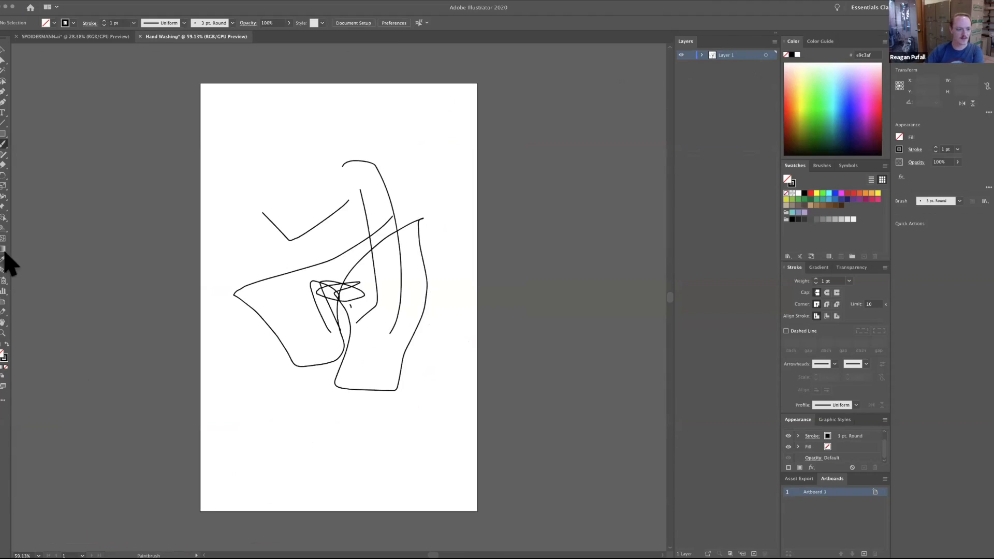
# Draw a second artboard about 2.58 x 6.03 in beside the main one and move it slightly toward it.
pyautogui.click(3, 302)
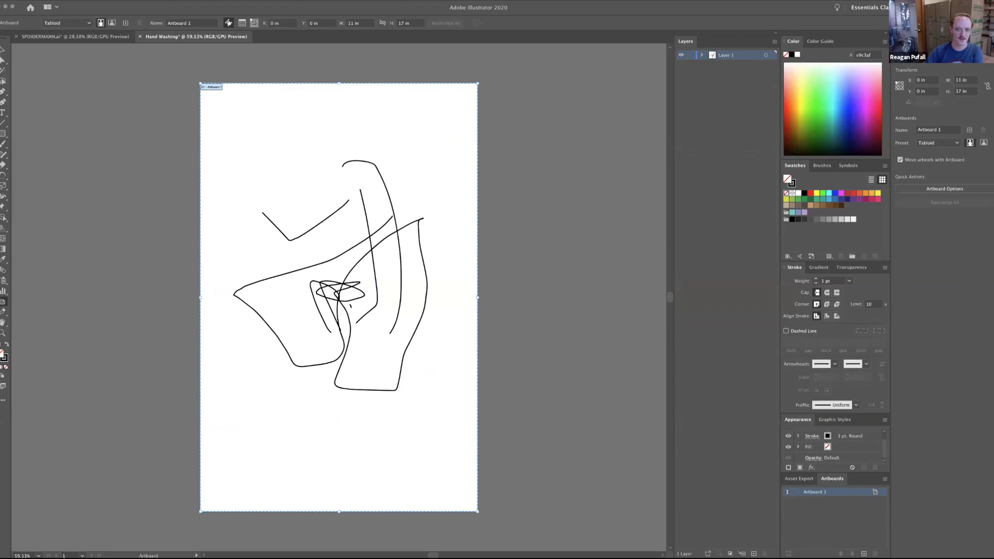
pyautogui.moveTo(71, 166); pyautogui.dragTo(137, 320)
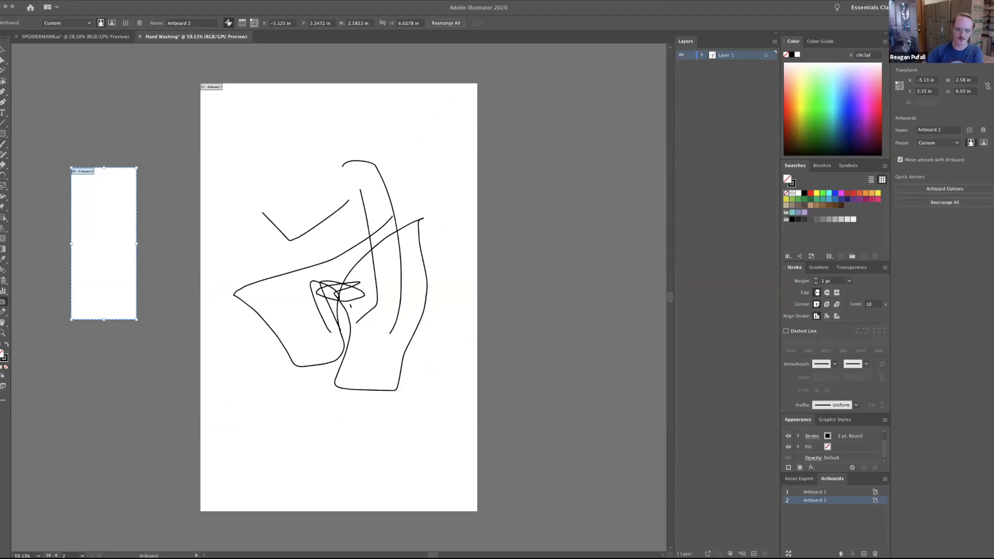
pyautogui.click(837, 492)
pyautogui.click(838, 500)
pyautogui.moveTo(104, 238); pyautogui.dragTo(111, 233)
# Set the second artboard's width and height to 5 in each.
pyautogui.click(358, 23)
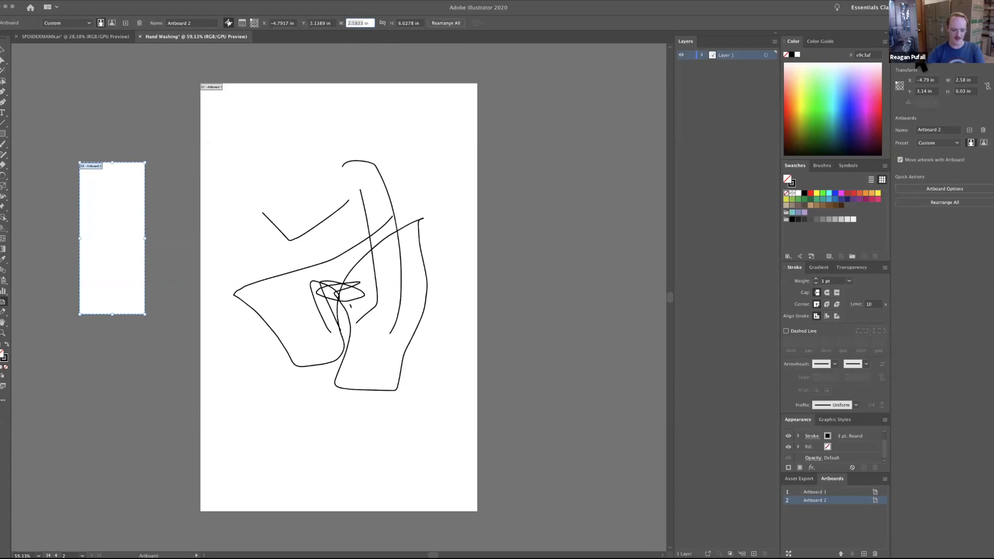
pyautogui.write('5')
pyautogui.press('Tab')
pyautogui.write('5')
pyautogui.press('Tab')
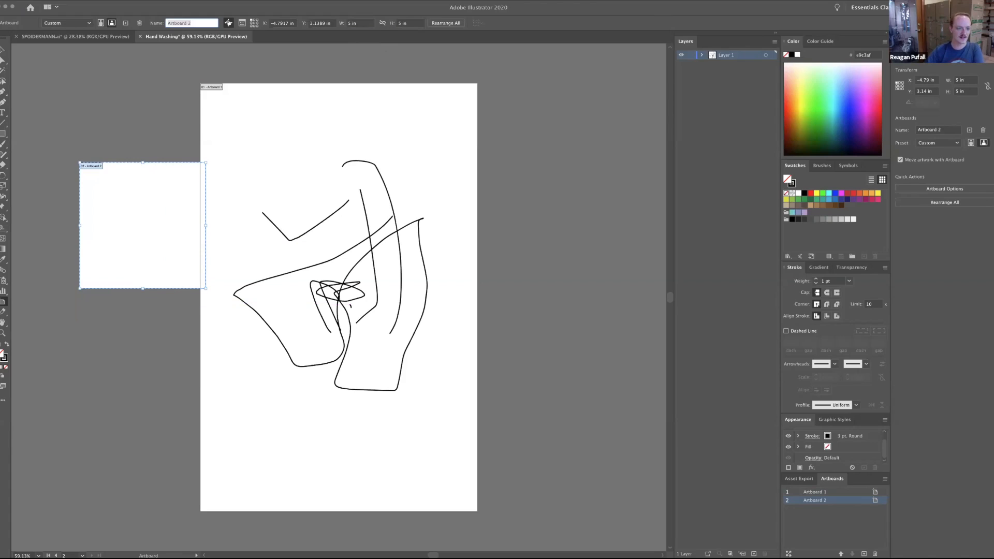
# Move the 5 x 5 in artboard clear of the main artboard and delete it.
pyautogui.click(143, 226)
pyautogui.moveTo(143, 226); pyautogui.dragTo(119, 226)
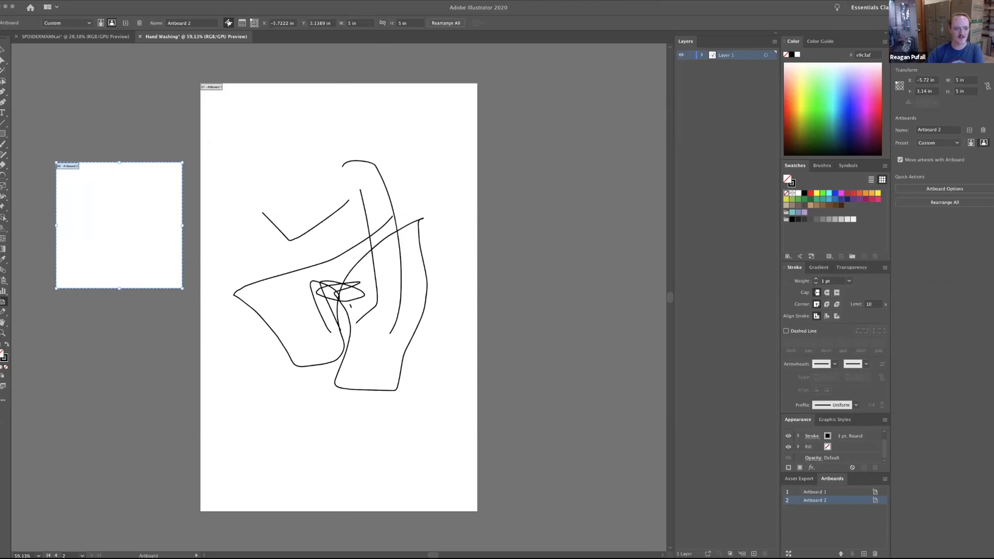
pyautogui.press('Delete')
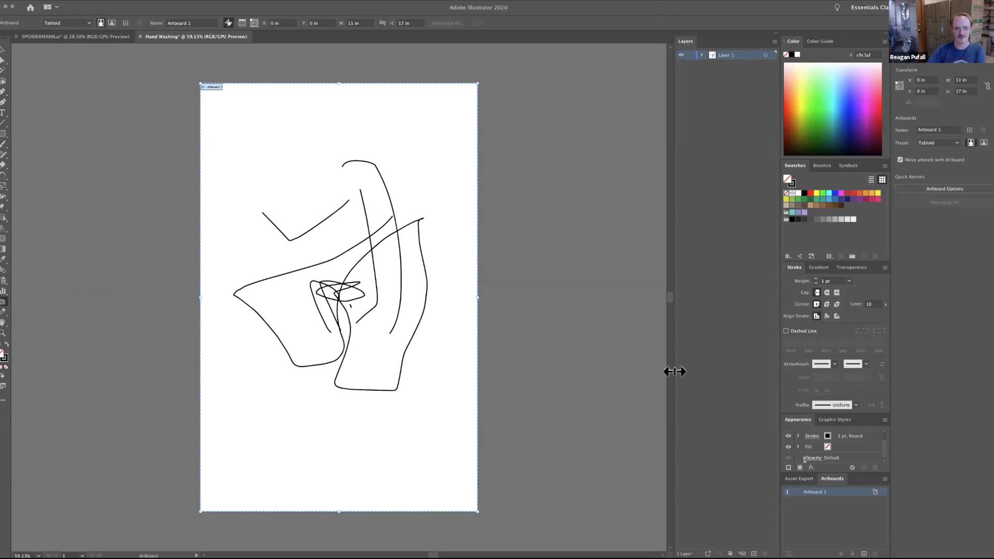
# Expand Layer 1 to list its paths and switch the visibility of individual strokes off and on.
pyautogui.click(3, 50)
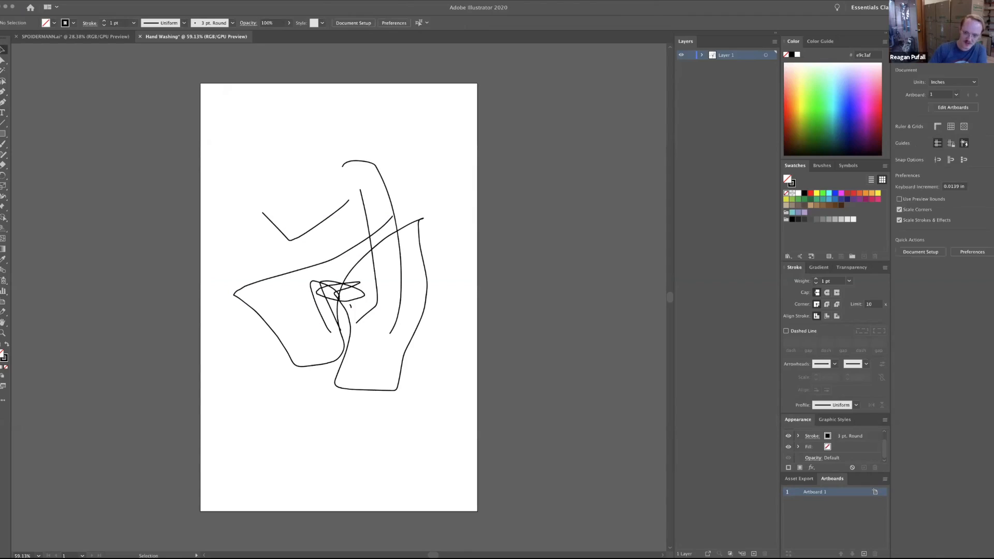
pyautogui.click(703, 55)
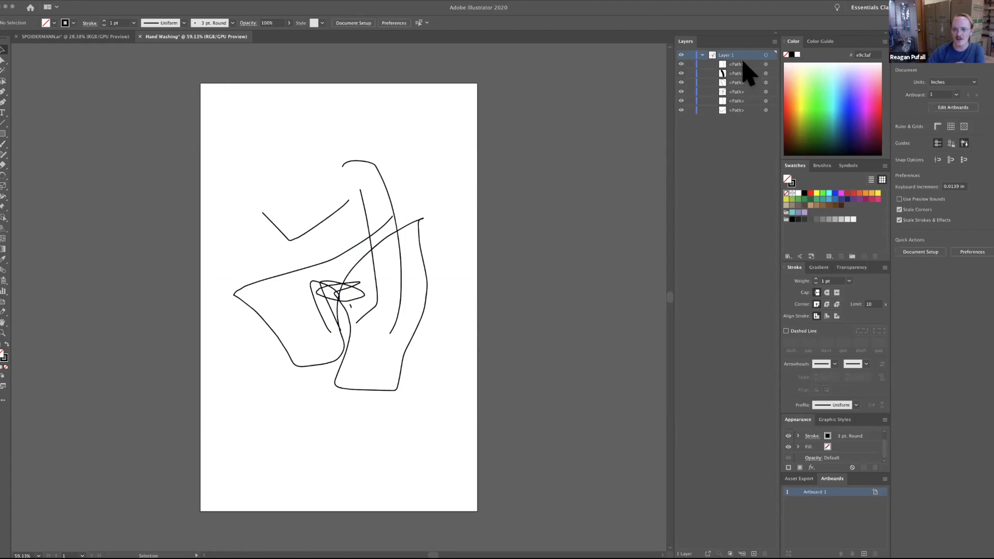
pyautogui.click(681, 83)
pyautogui.click(682, 83)
pyautogui.click(681, 64)
pyautogui.click(682, 83)
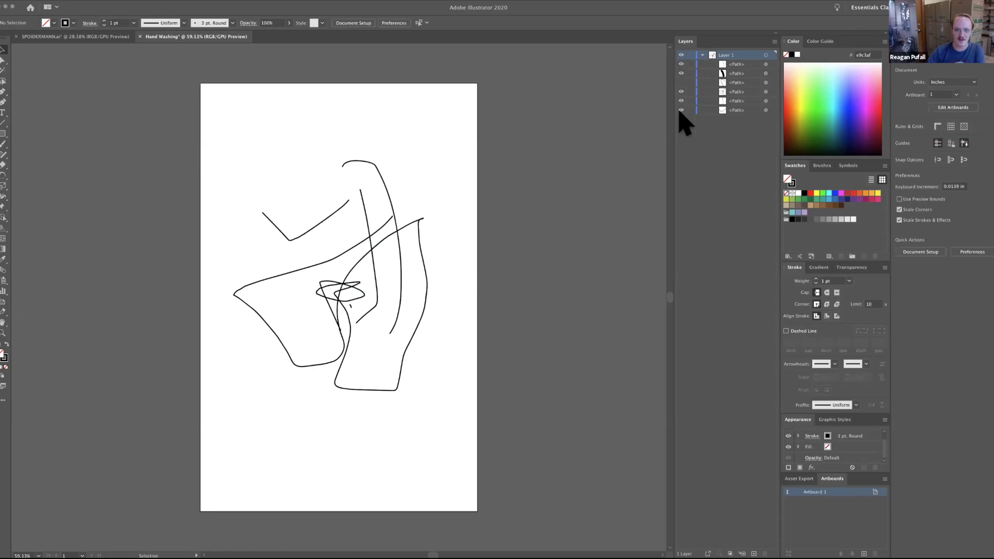
pyautogui.click(681, 111)
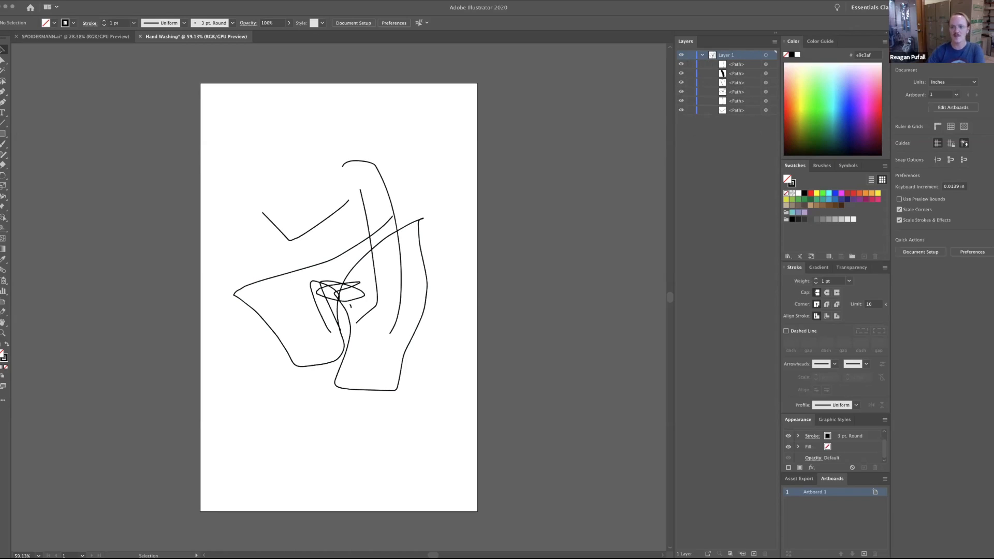
# Select all six stroke paths in Layer 1 and delete them to empty the artboard.
pyautogui.click(765, 63)
pyautogui.keyDown('shift'); pyautogui.click(765, 73); pyautogui.keyUp('shift')
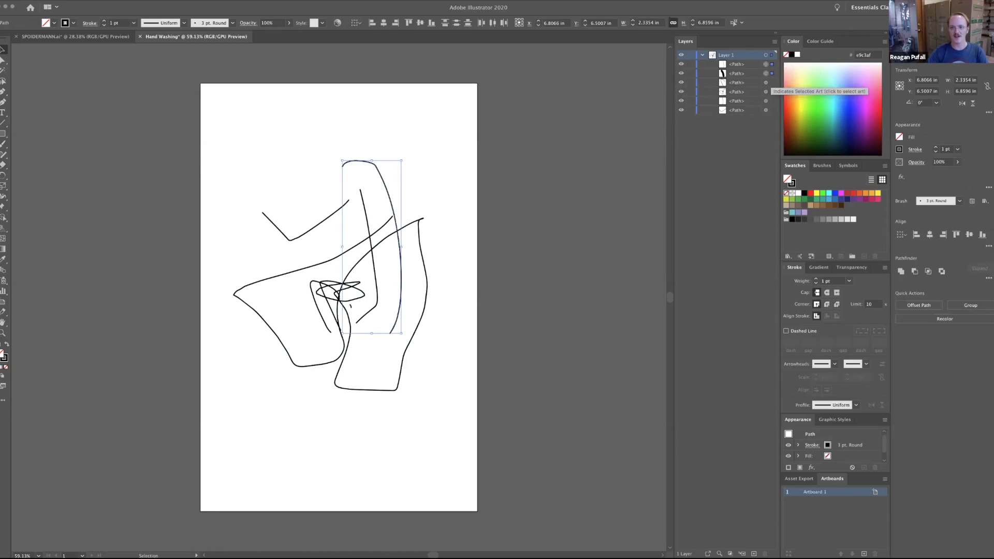
pyautogui.keyDown('shift'); pyautogui.click(766, 83); pyautogui.keyUp('shift')
pyautogui.keyDown('shift'); pyautogui.click(766, 92); pyautogui.keyUp('shift')
pyautogui.keyDown('shift'); pyautogui.click(766, 101); pyautogui.keyUp('shift')
pyautogui.keyDown('shift'); pyautogui.click(766, 110); pyautogui.keyUp('shift')
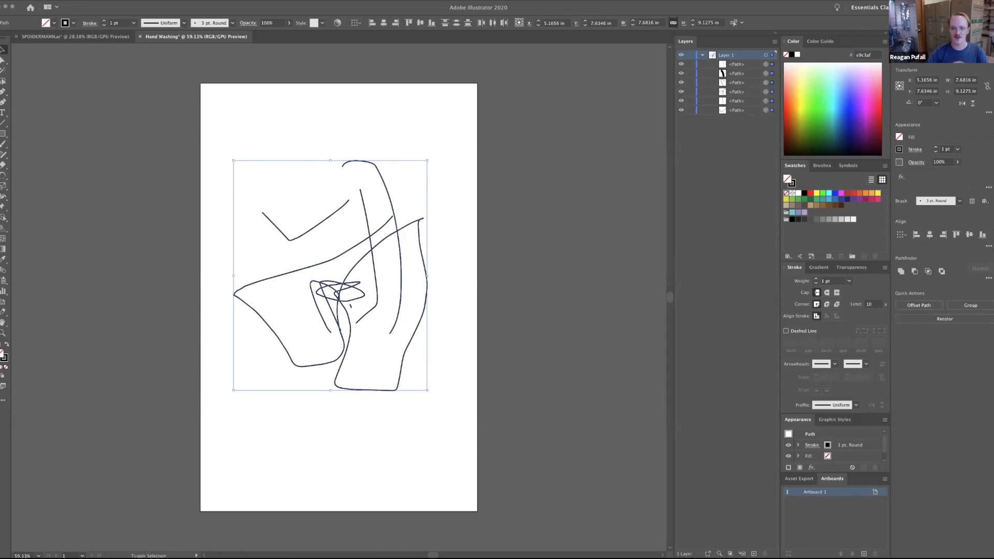
pyautogui.press('Delete')
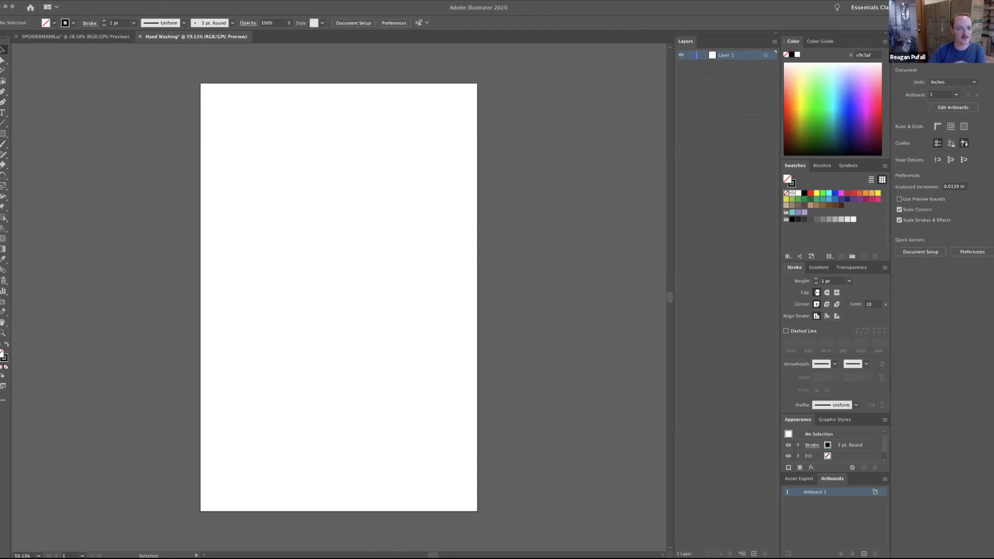
# Show the rulers around the Hand Washing artboard.
pyautogui.click(161, 1)
pyautogui.moveTo(203, 227)
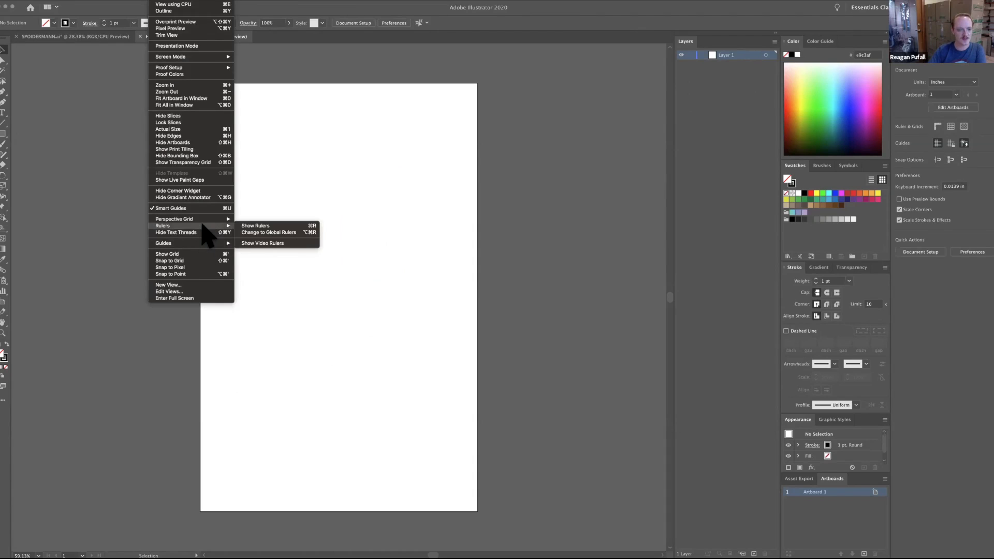
pyautogui.click(312, 228)
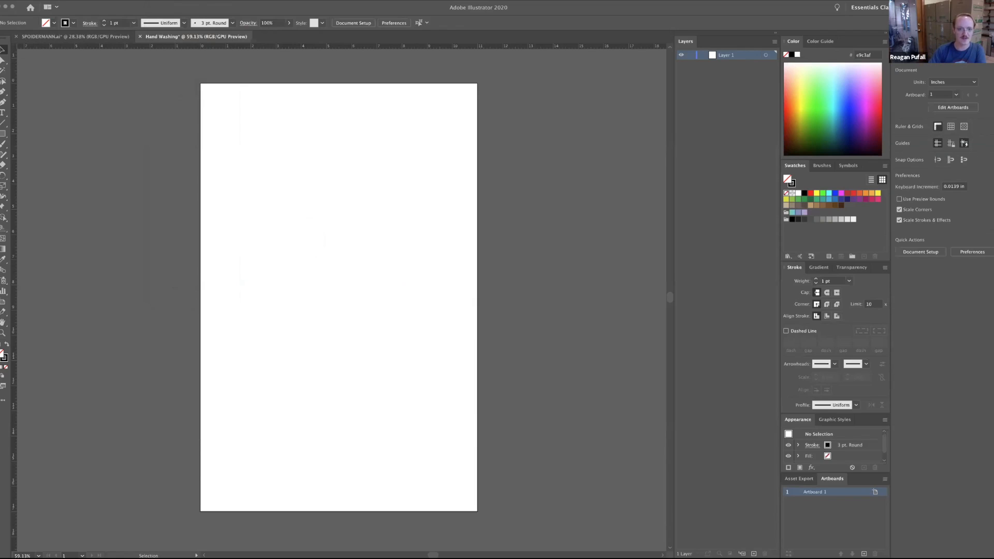
# Switch the ruler units to pixels, on to points and back to inches.
pyautogui.rightClick(393, 46)
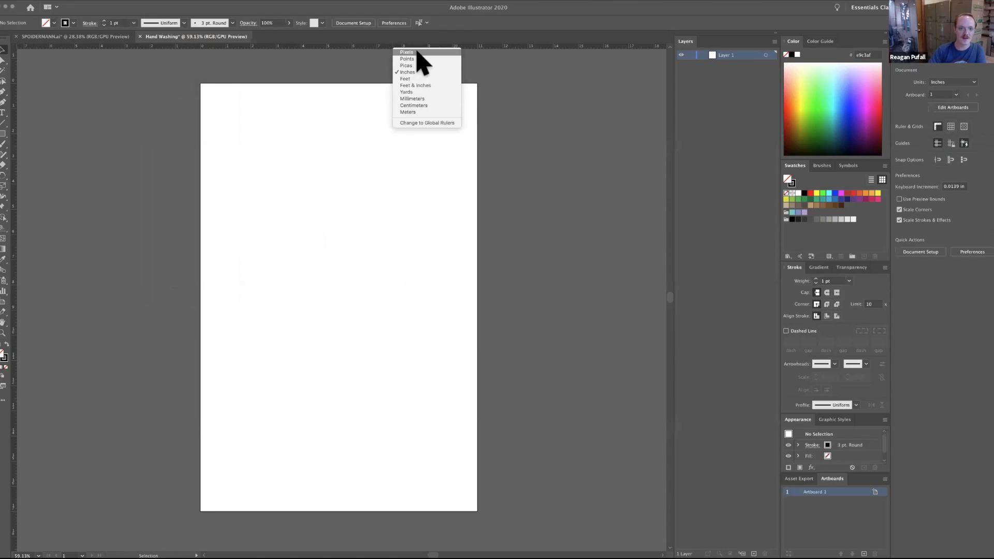
pyautogui.rightClick(477, 46)
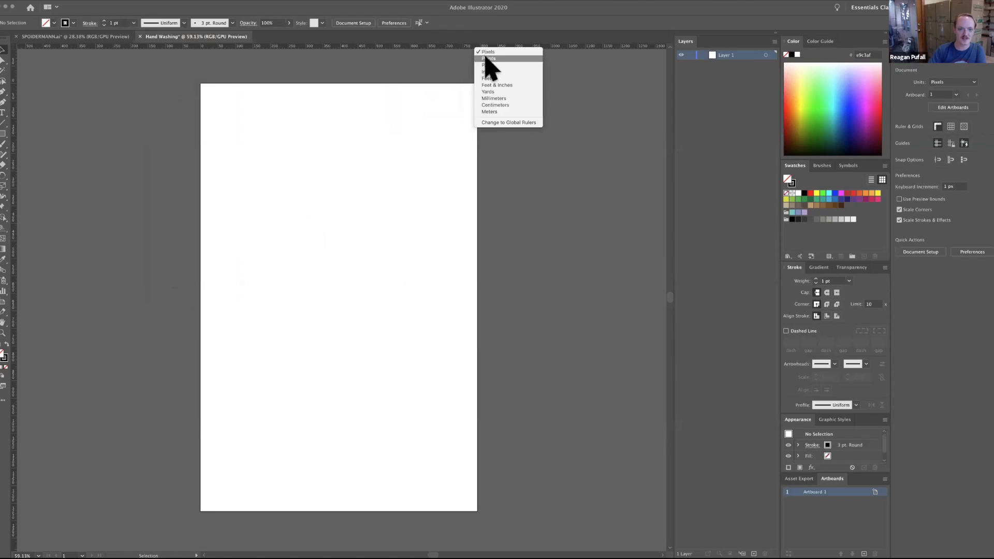
pyautogui.click(486, 59)
pyautogui.rightClick(483, 46)
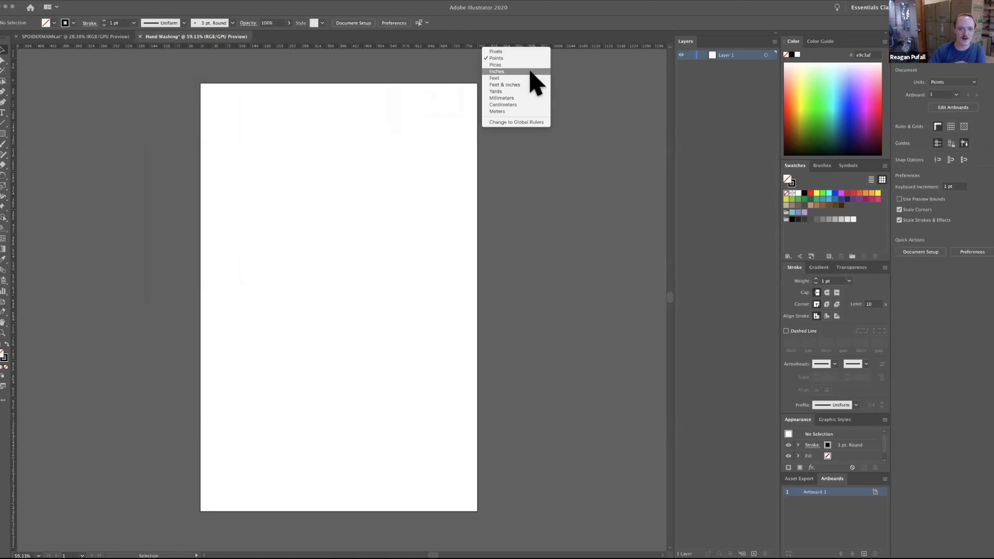
pyautogui.click(497, 71)
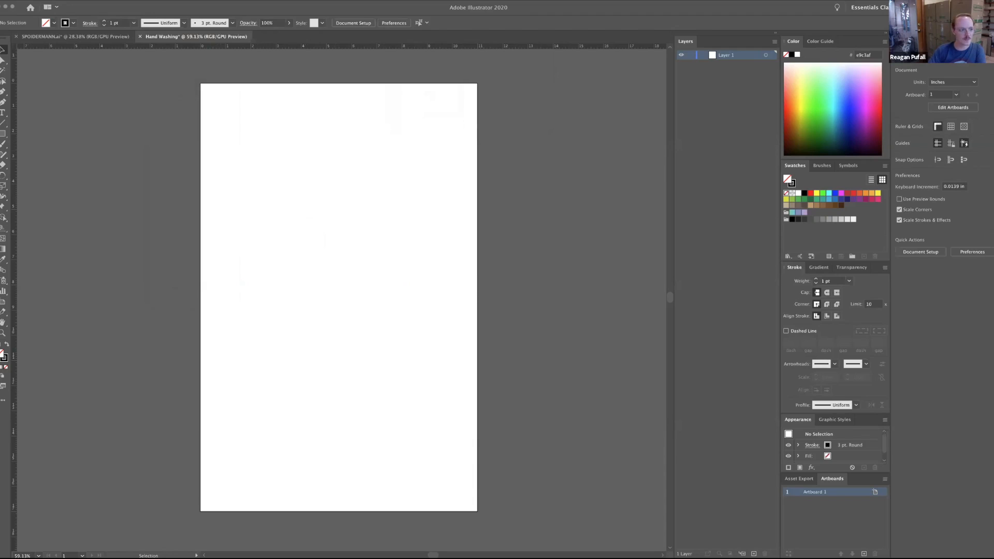
# Change the ruler units to pixels once more and restore them to inches.
pyautogui.rightClick(344, 46)
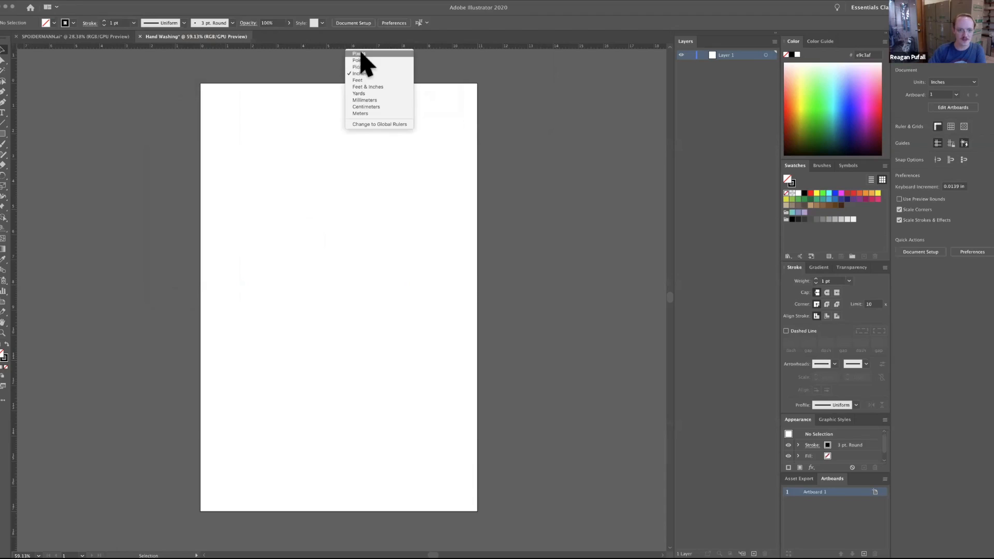
pyautogui.click(591, 332)
pyautogui.rightClick(391, 47)
pyautogui.click(409, 89)
pyautogui.press('super+z')
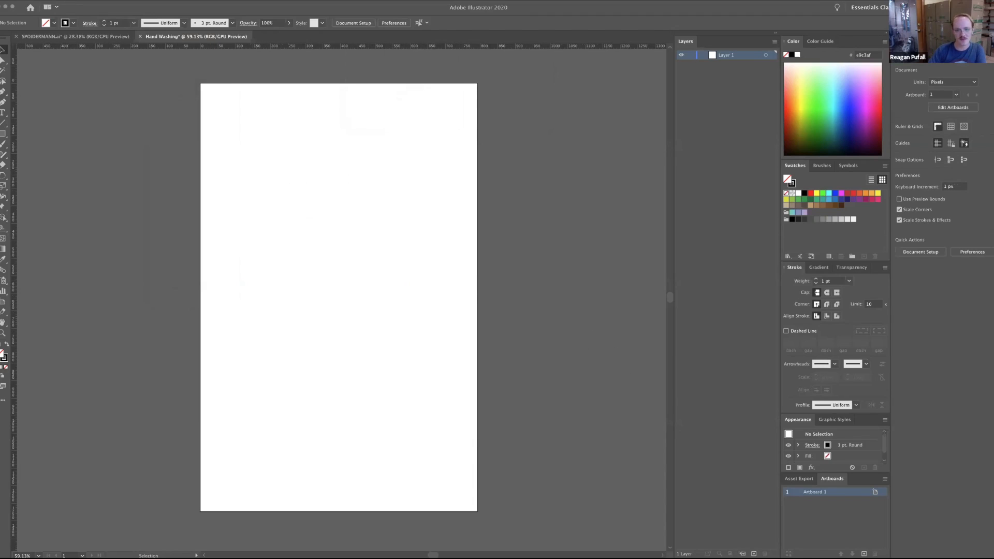
pyautogui.rightClick(364, 47)
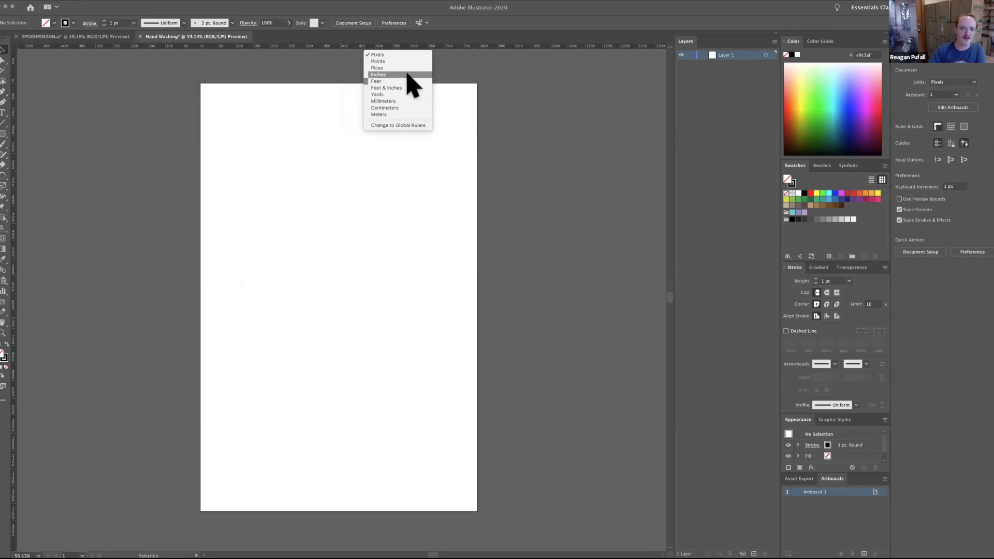
pyautogui.click(510, 274)
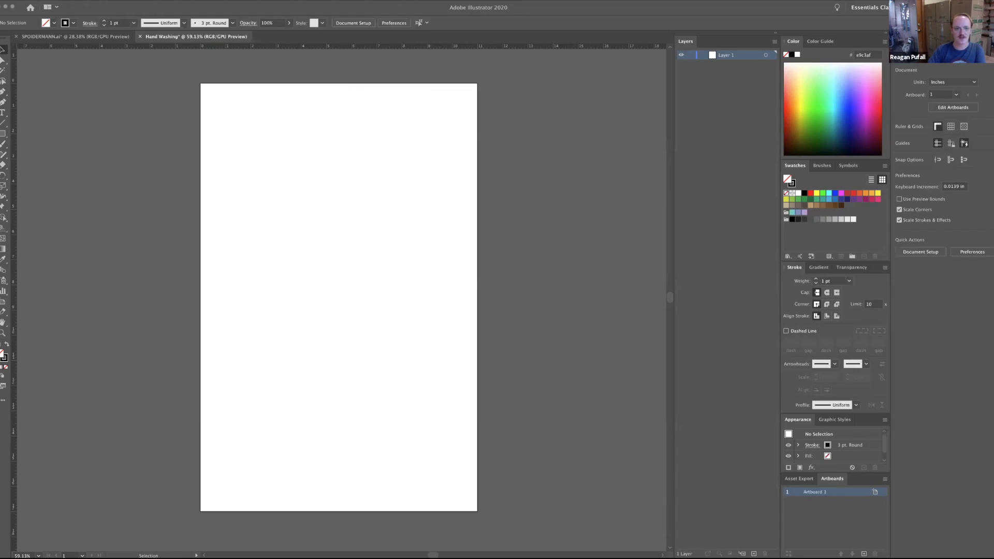
# Place guides about 4 in down and 1 in across the artboard, and draw a 1.75 x 1.875 in rectangle from their intersection.
pyautogui.moveTo(5, 186); pyautogui.dragTo(5, 186)
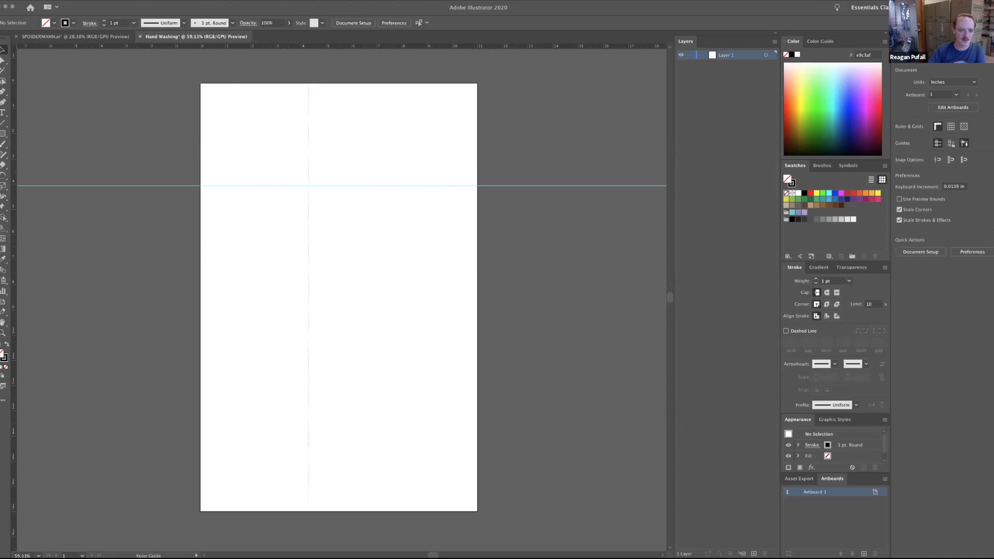
pyautogui.moveTo(227, 244); pyautogui.dragTo(226, 243)
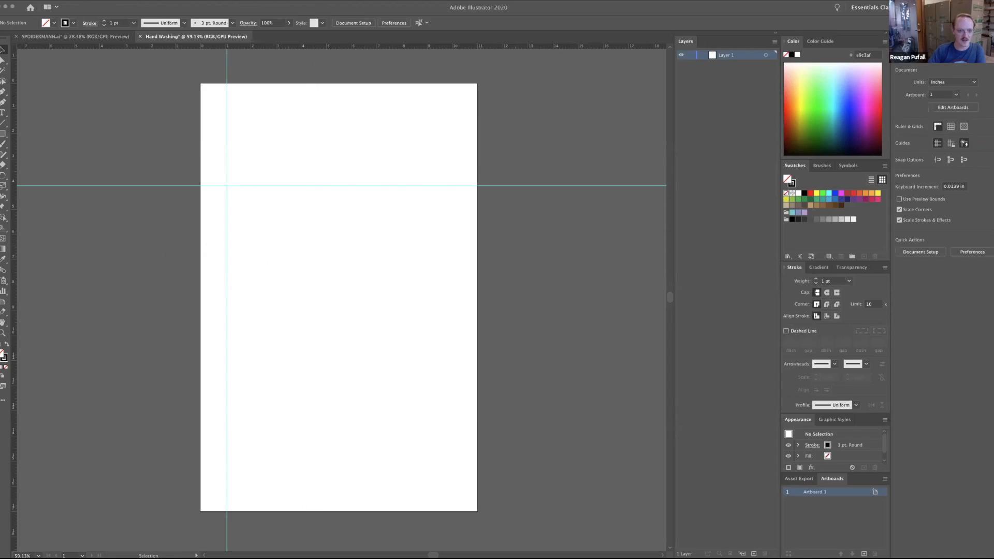
pyautogui.click(3, 134)
pyautogui.moveTo(270, 233); pyautogui.dragTo(227, 185)
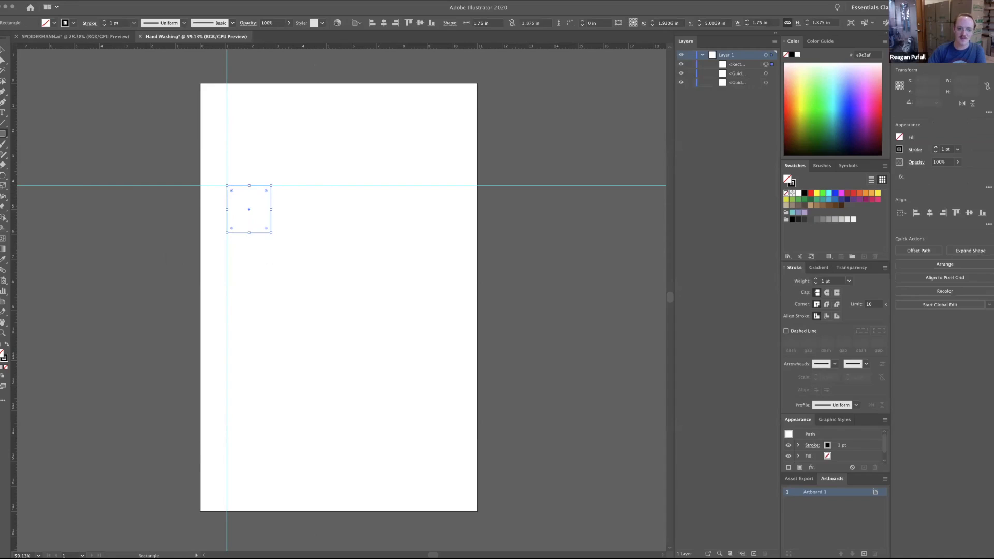
pyautogui.click(6, 55)
pyautogui.click(4, 50)
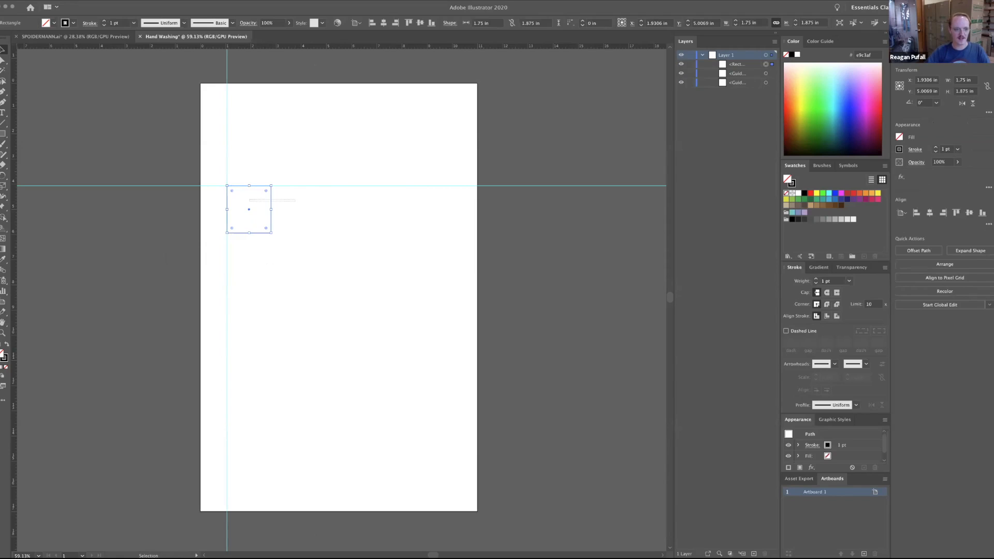
pyautogui.click(166, 253)
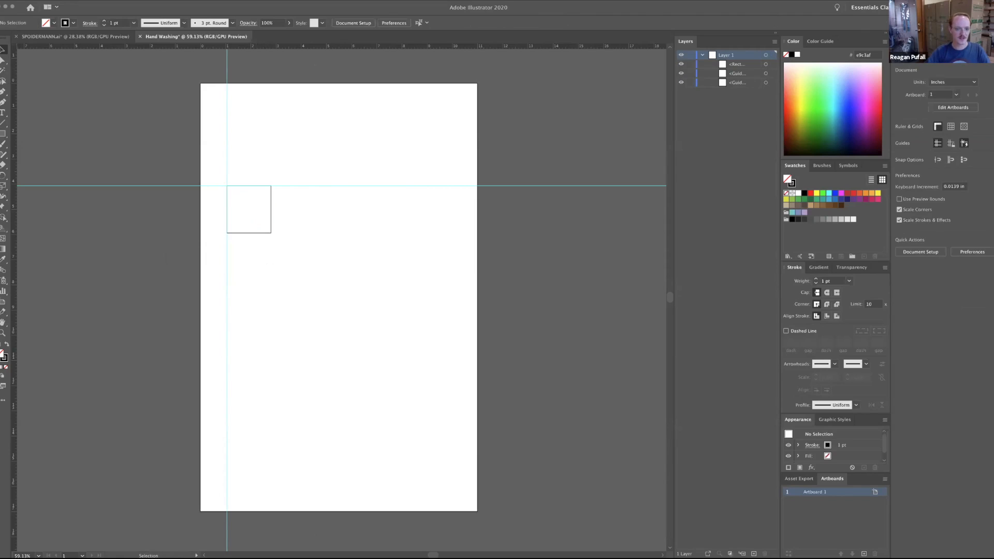
# Fill the rectangle at the guide intersection with bright green.
pyautogui.click(765, 64)
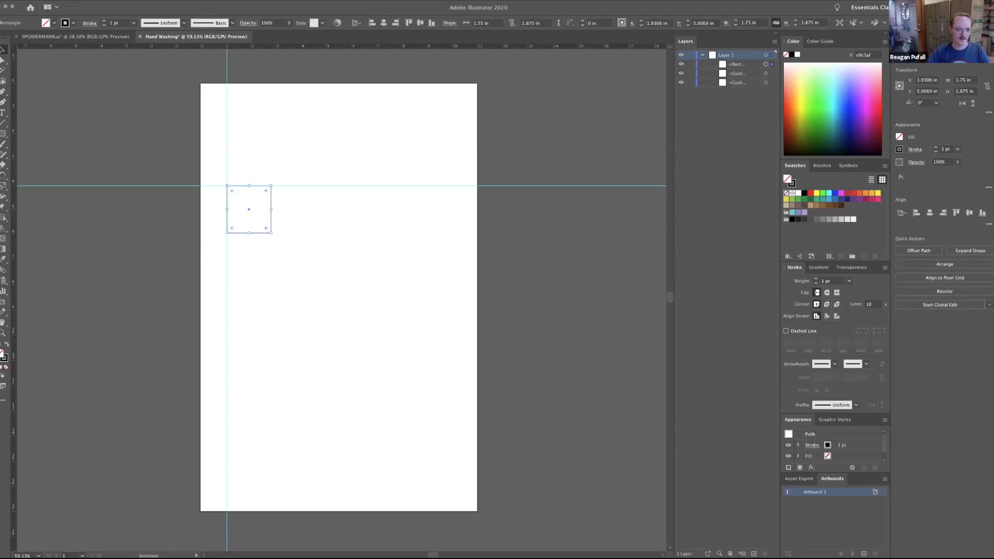
pyautogui.click(53, 23)
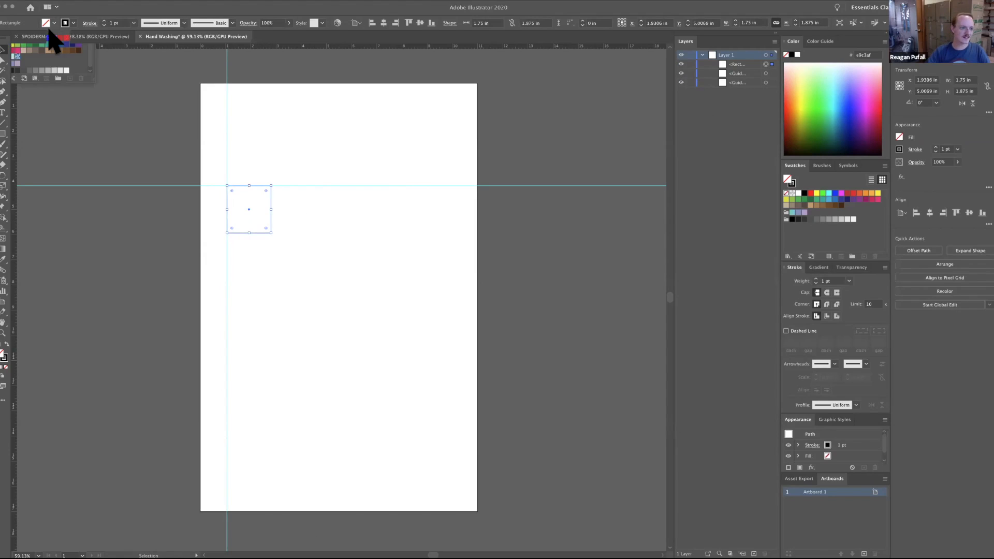
pyautogui.click(35, 37)
# Duplicate the green rectangle into a row of three and a column of four along the guides, plus one copy beside the column.
pyautogui.moveTo(261, 216); pyautogui.dragTo(388, 216)
pyautogui.moveTo(248, 233); pyautogui.dragTo(247, 297)
pyautogui.moveTo(240, 283); pyautogui.dragTo(270, 410)
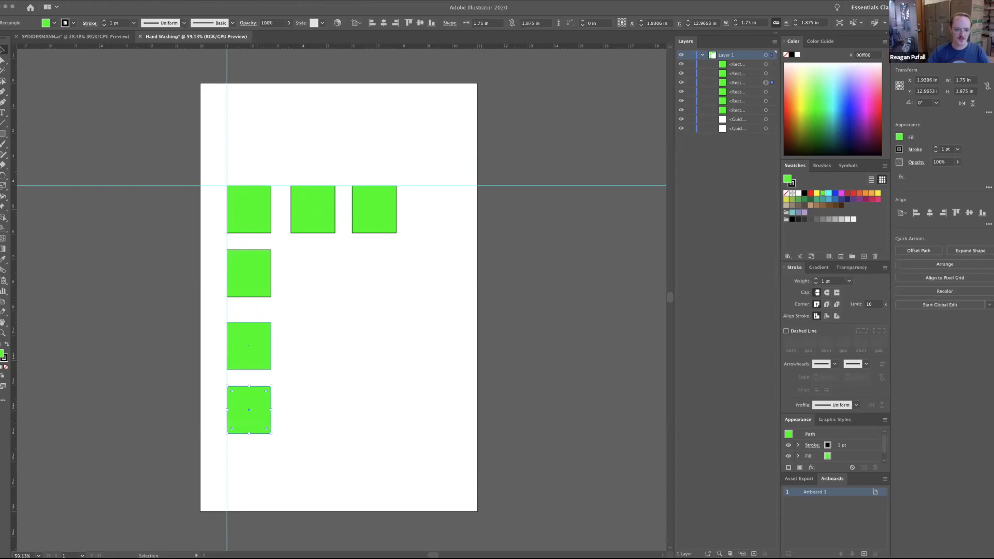
pyautogui.moveTo(264, 348); pyautogui.dragTo(339, 351)
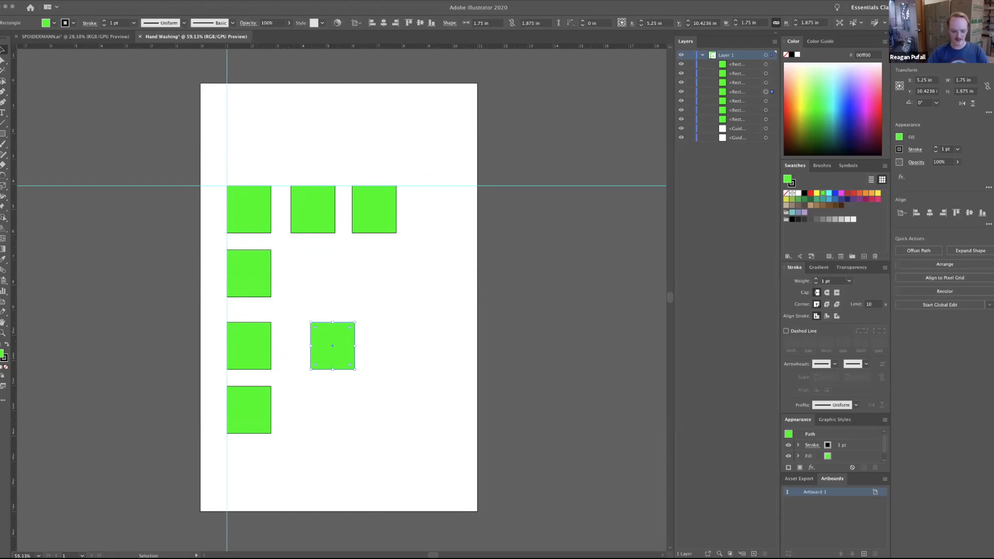
# Undo the extra rectangle copies, keeping only the original and its first duplicate on the horizontal guide.
pyautogui.press('super+z')
pyautogui.press('super+z')
pyautogui.press('super+z')
pyautogui.press('super+z')
pyautogui.press('super+z')
pyautogui.press('super+z')
pyautogui.press('super+z')
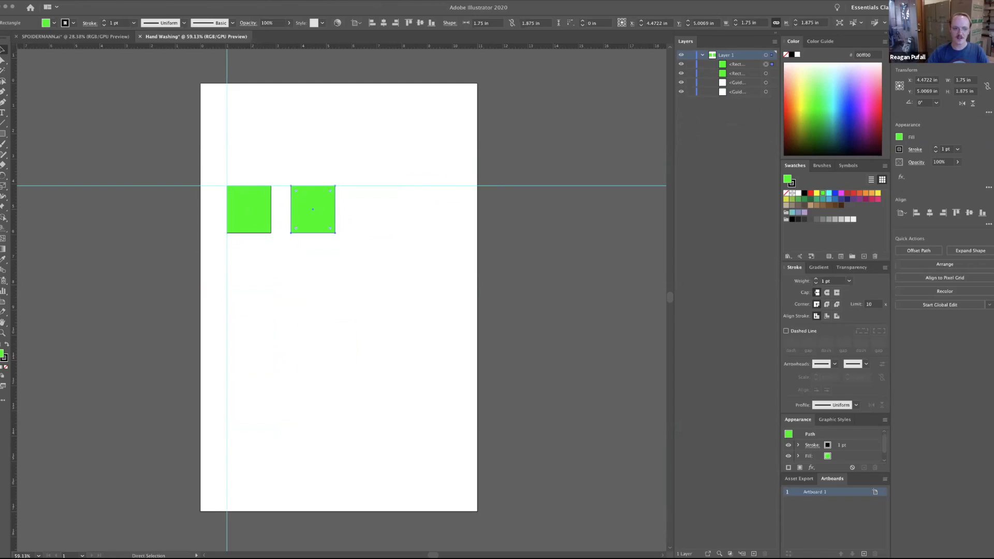
# Undo the two remaining green rectangles and both guides to clear the artboard.
pyautogui.press('super+z')
pyautogui.press('super+z')
pyautogui.press('super+z')
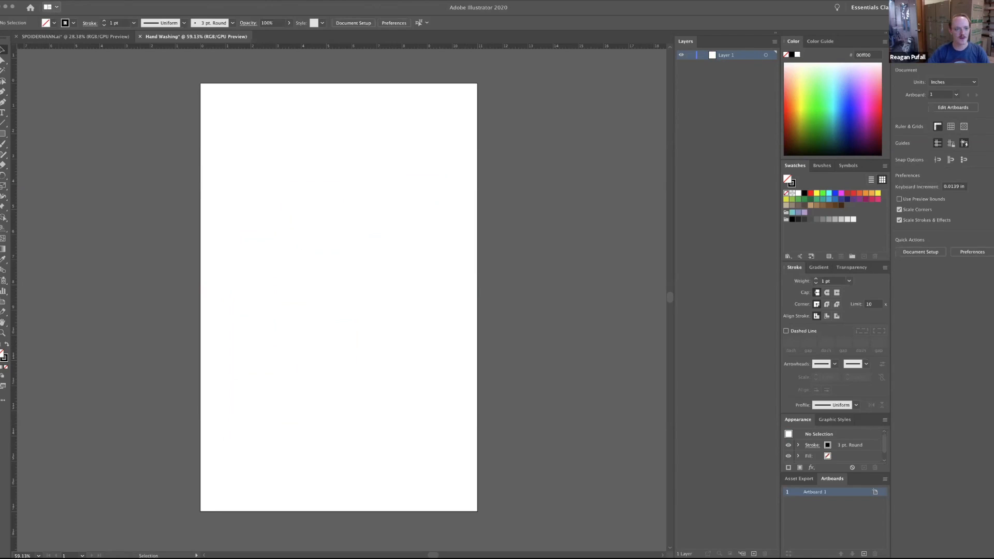
# Examine the CMYK and RGB choices for the document color mode without changing it.
pyautogui.click(49, 2)
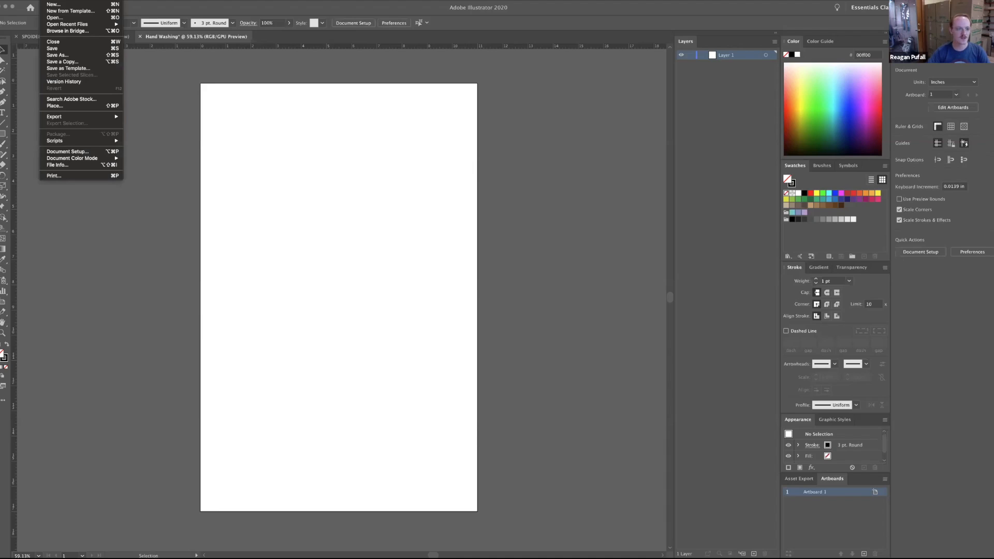
pyautogui.moveTo(110, 158)
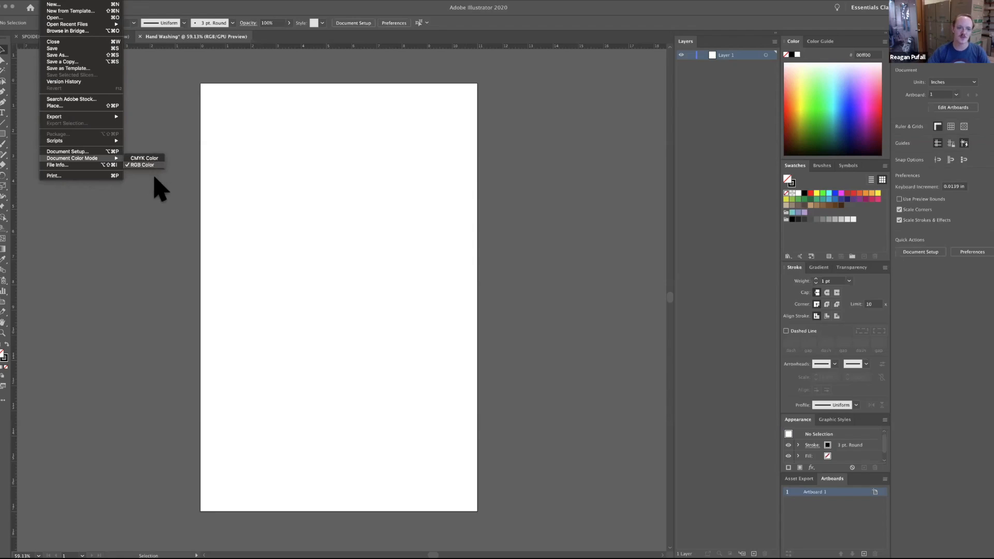
pyautogui.moveTo(68, 158)
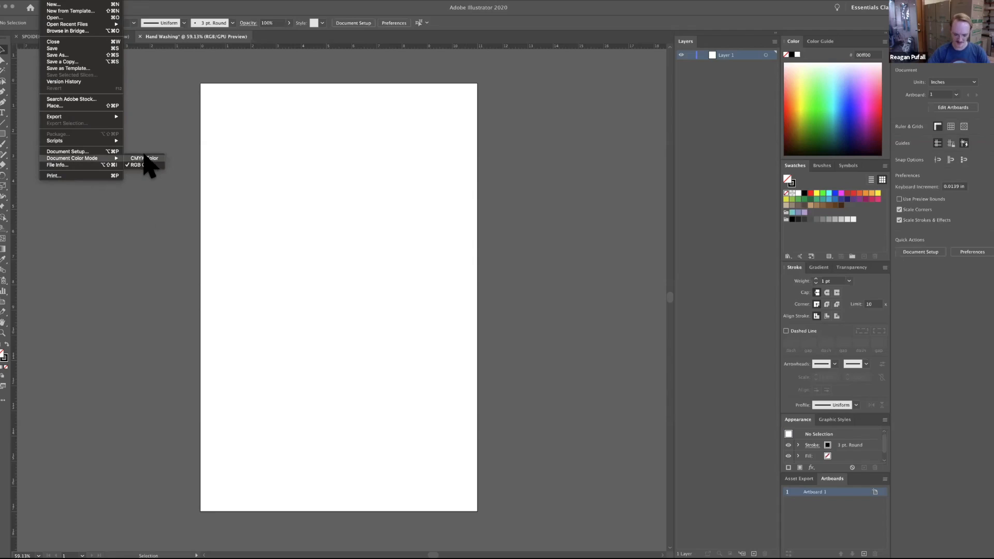
pyautogui.click(498, 283)
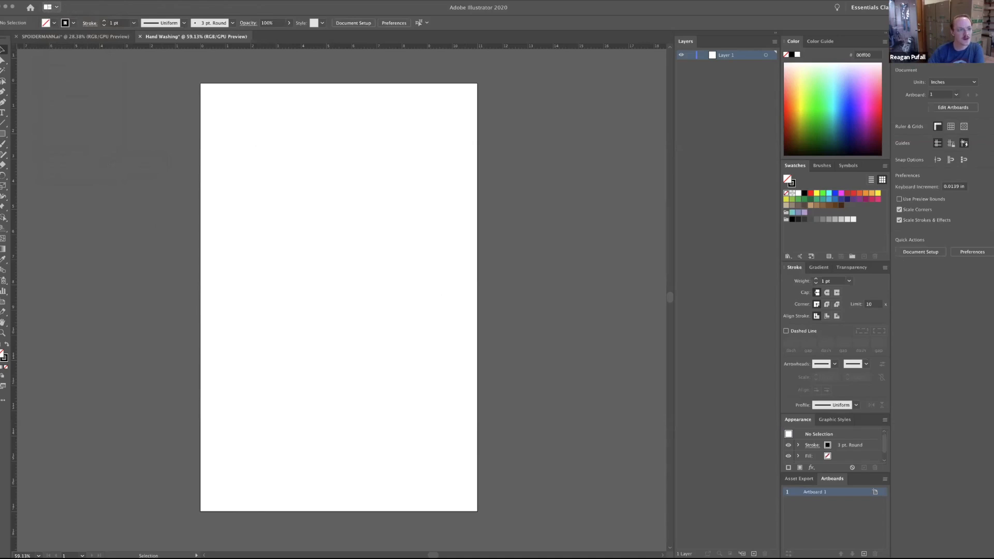
# Place image trace.jpg on the upper artboard at about 6.6 x 6.9 in, and delete it.
pyautogui.click(50, 1)
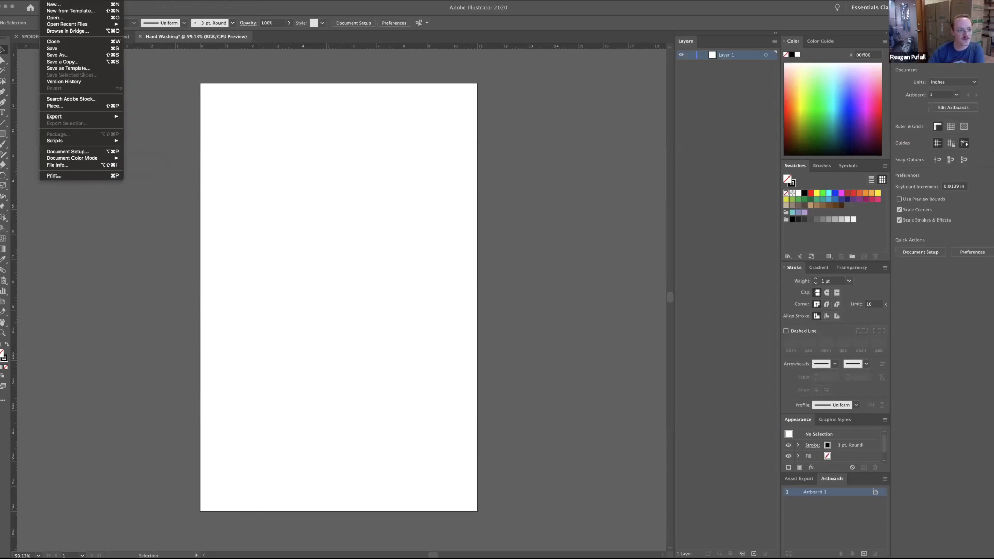
pyautogui.click(68, 105)
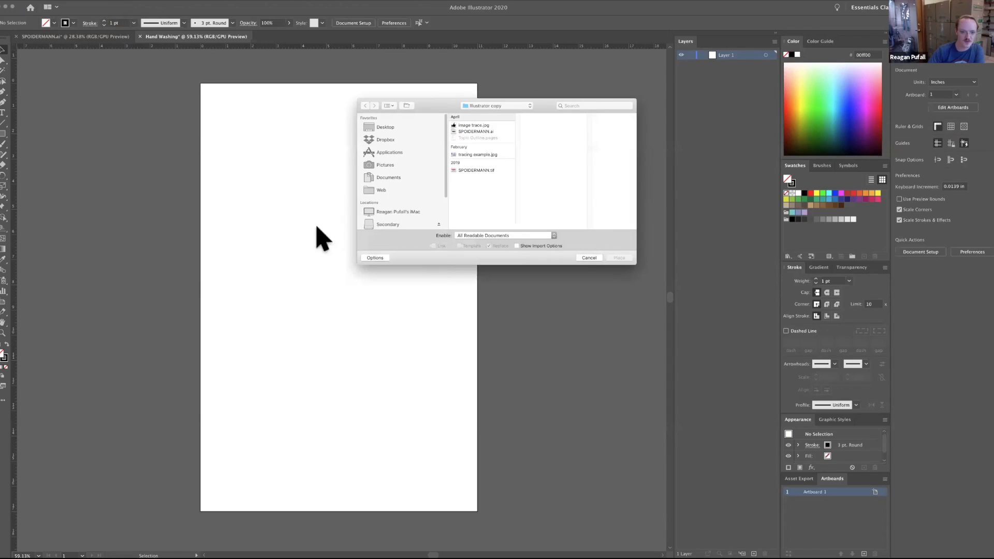
pyautogui.moveTo(441, 102); pyautogui.dragTo(437, 262)
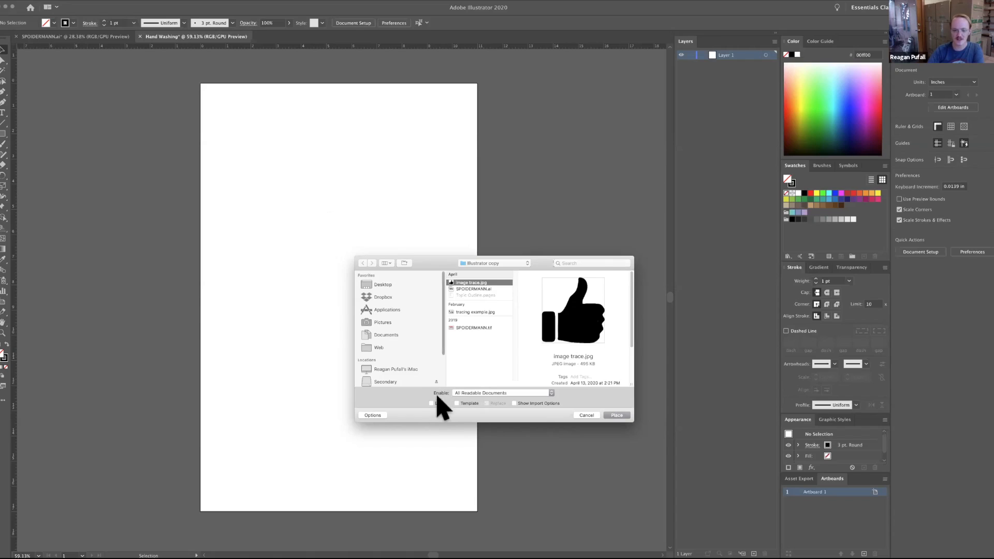
pyautogui.click(617, 416)
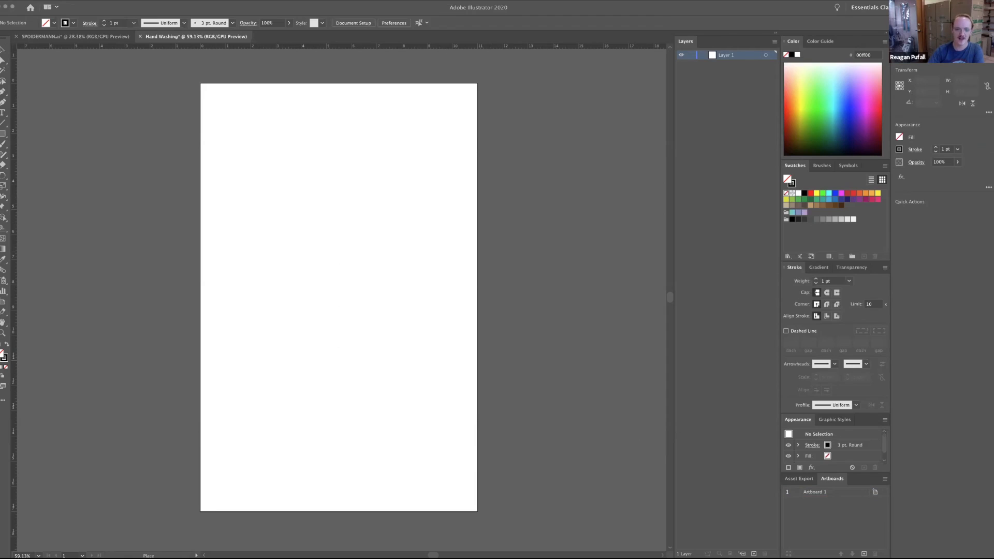
pyautogui.moveTo(235, 137); pyautogui.dragTo(401, 310)
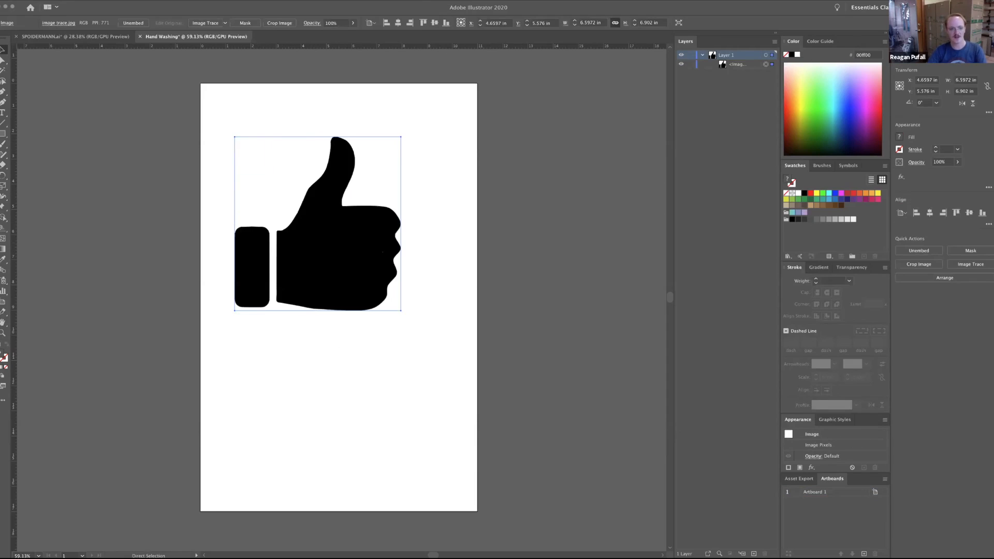
pyautogui.press('Delete')
# Place image trace.jpg at its full original size on the artboard, and undo the placement.
pyautogui.click(49, 1)
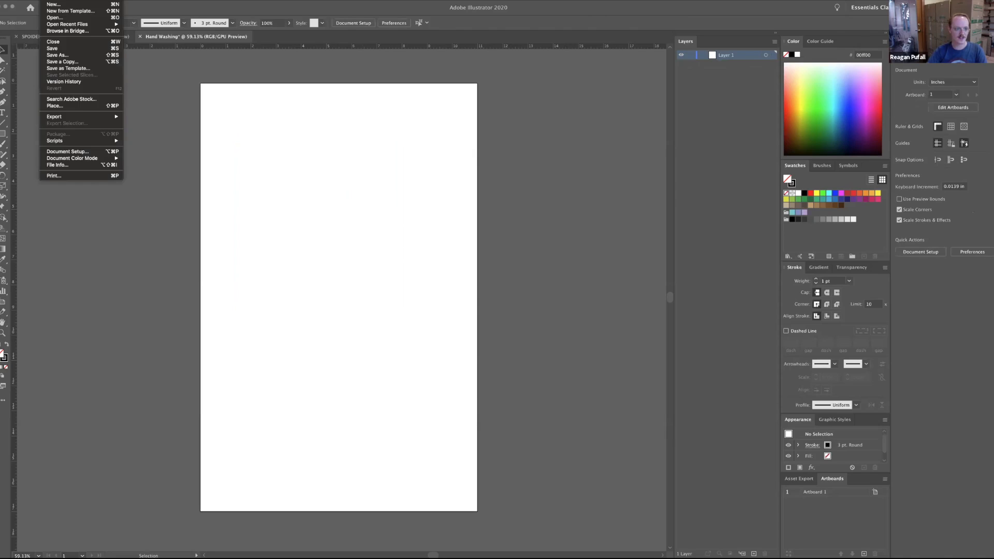
pyautogui.click(65, 106)
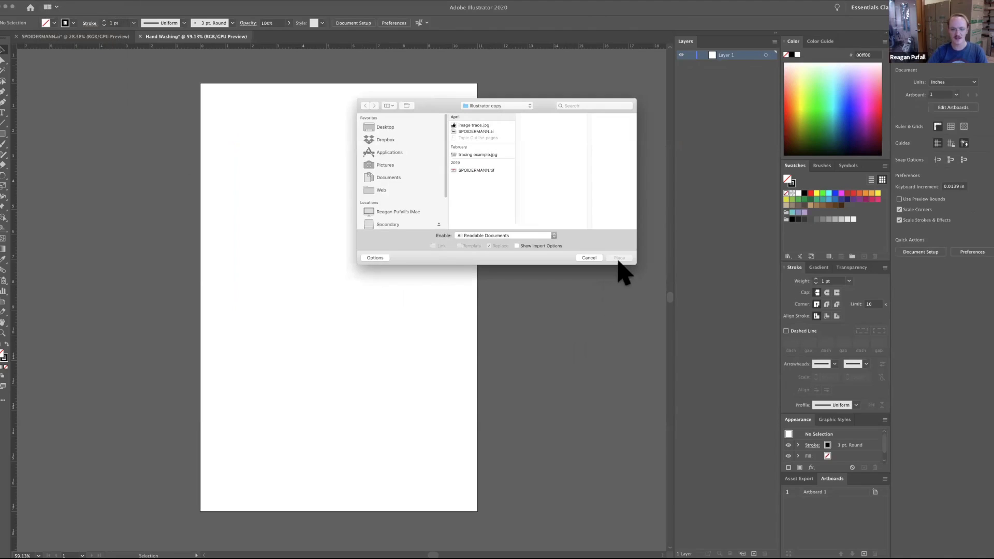
pyautogui.click(487, 126)
pyautogui.press('Return')
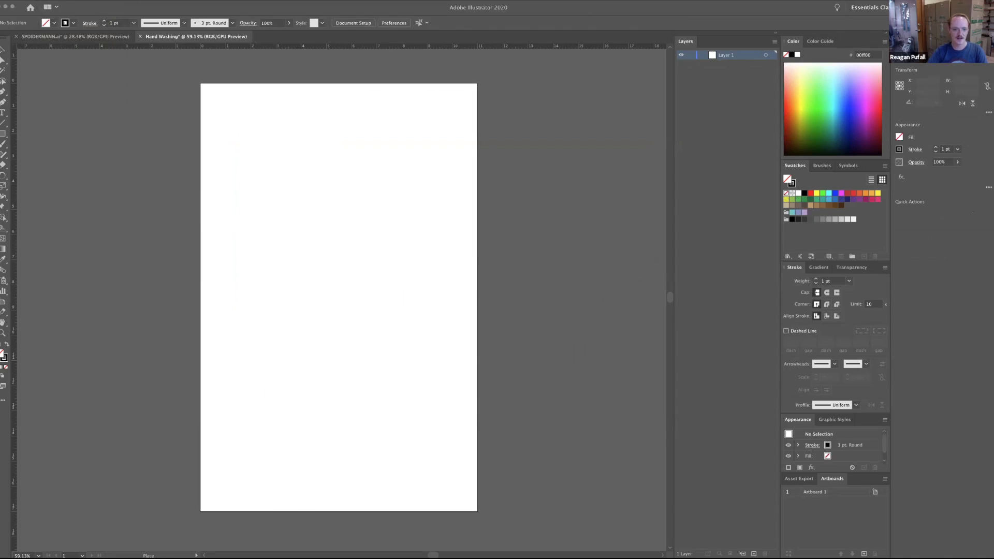
pyautogui.click(270, 208)
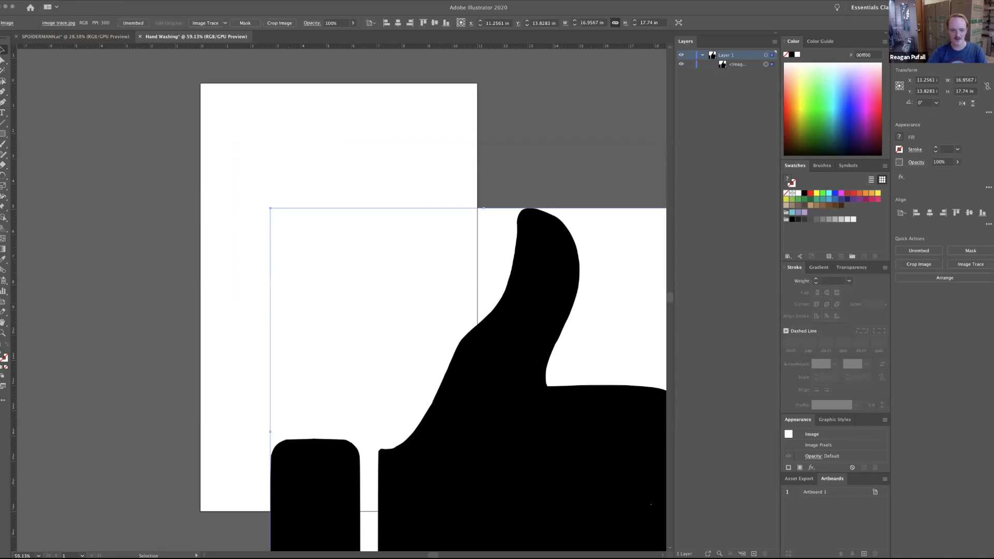
pyautogui.press('super+z')
# Place image trace.jpg on the upper artboard at about 4.8 x 5 in, and shift it slightly up and to the right.
pyautogui.click(48, 0)
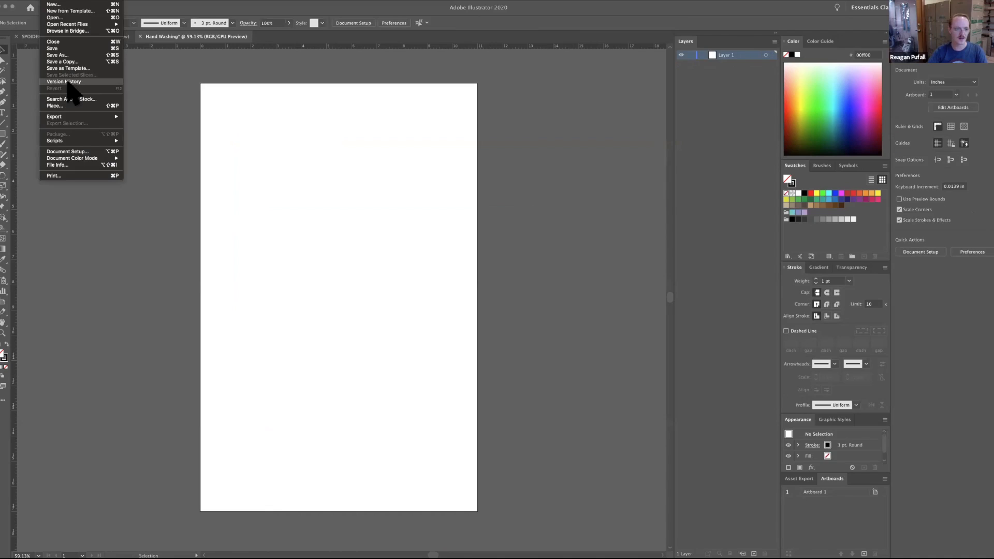
pyautogui.click(66, 105)
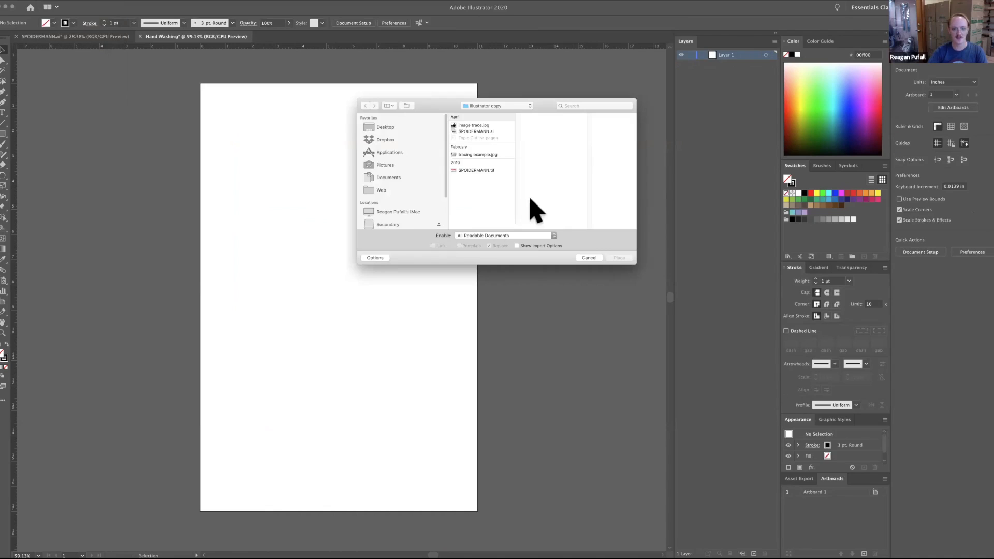
pyautogui.click(499, 126)
pyautogui.click(616, 258)
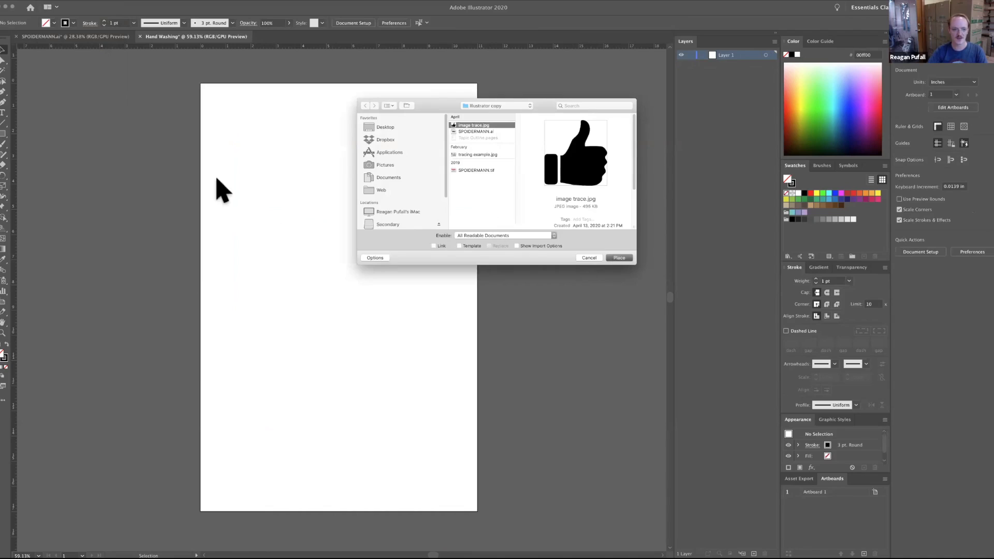
pyautogui.moveTo(249, 167); pyautogui.dragTo(369, 294)
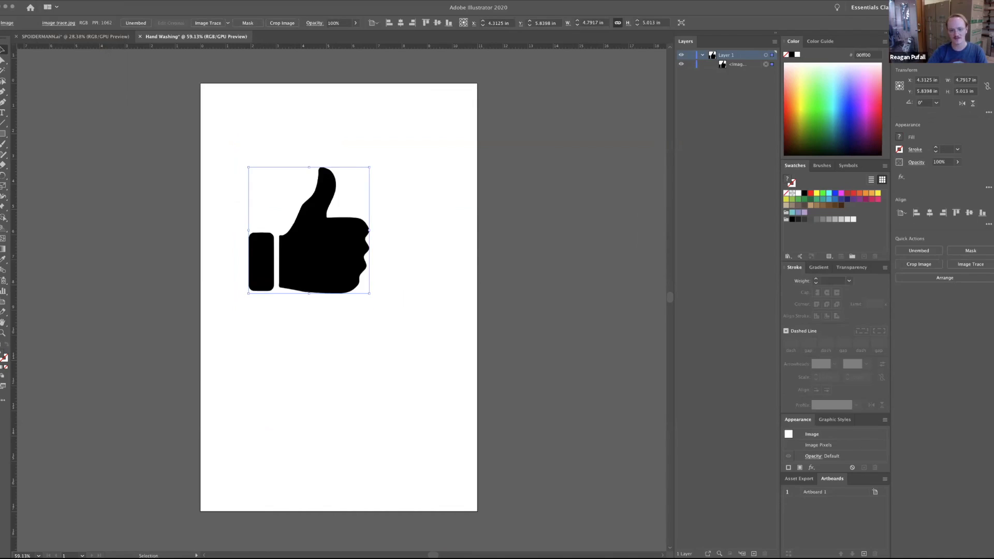
pyautogui.press('Return')
pyautogui.click(841, 517)
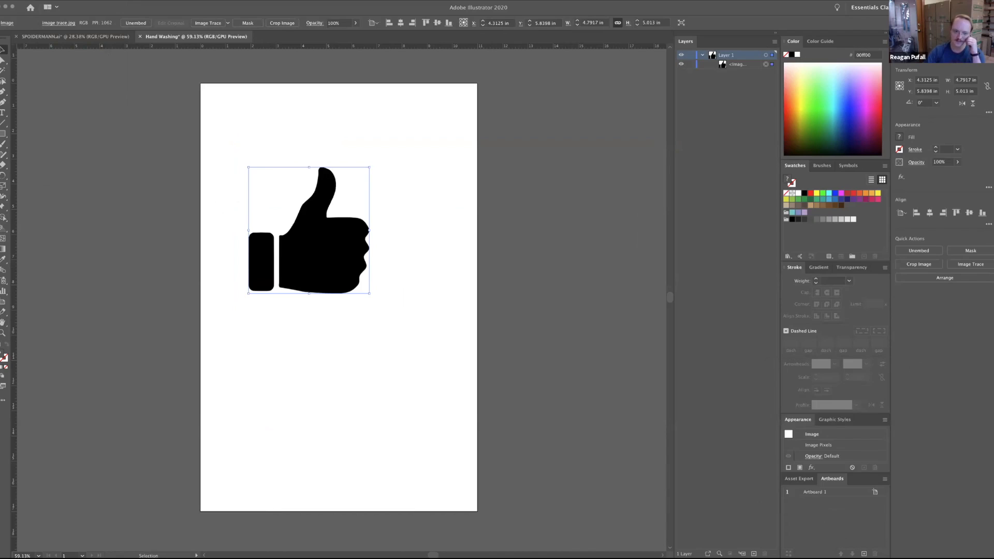
pyautogui.click(430, 279)
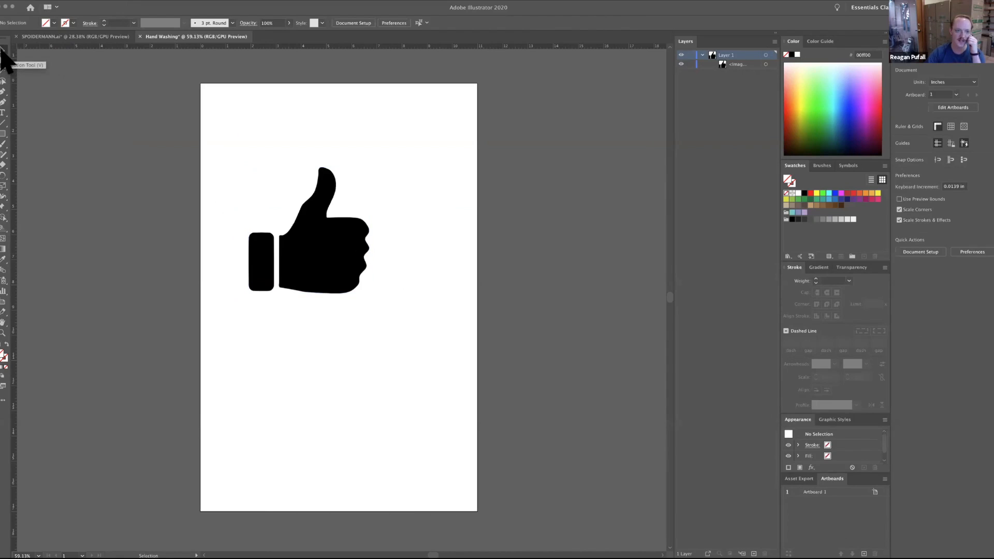
pyautogui.moveTo(331, 248); pyautogui.dragTo(354, 235)
# Try stretching the thumbs-up image disproportionately to about 6.9 x 3.9 in and by its side alone, undoing each stretch.
pyautogui.moveTo(393, 280); pyautogui.dragTo(446, 253)
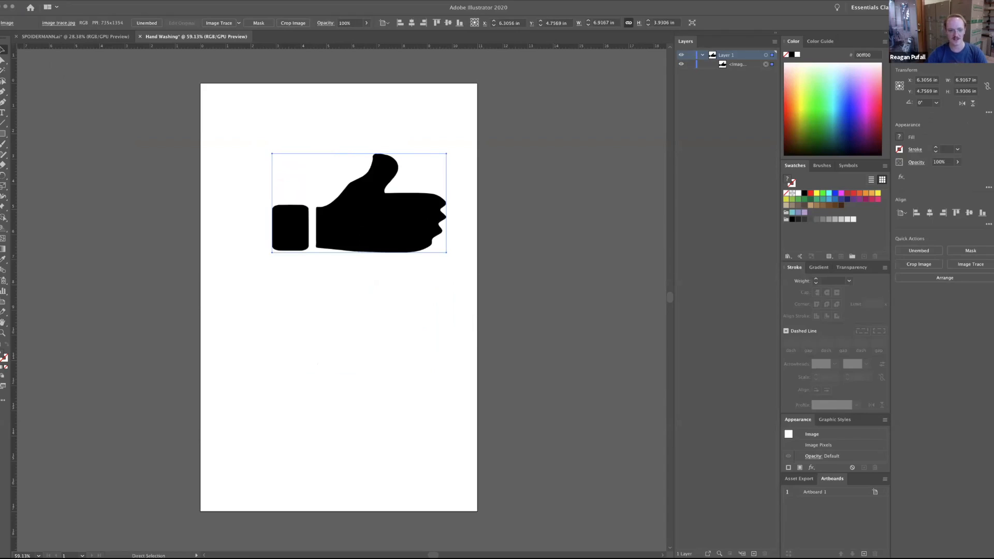
pyautogui.hotkey('ctrl', 'z')
pyautogui.hotkey('ctrl', 'z')
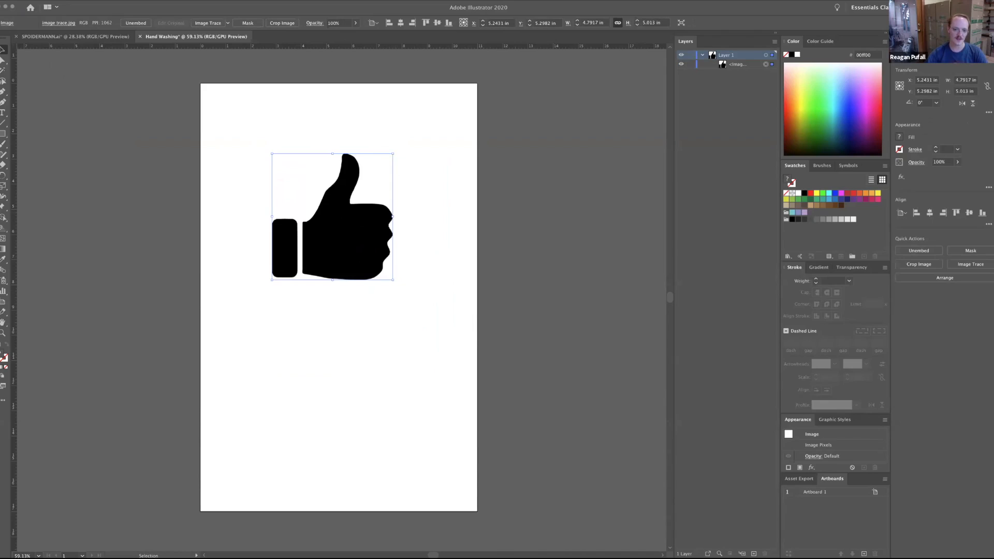
pyautogui.moveTo(393, 216); pyautogui.dragTo(443, 217)
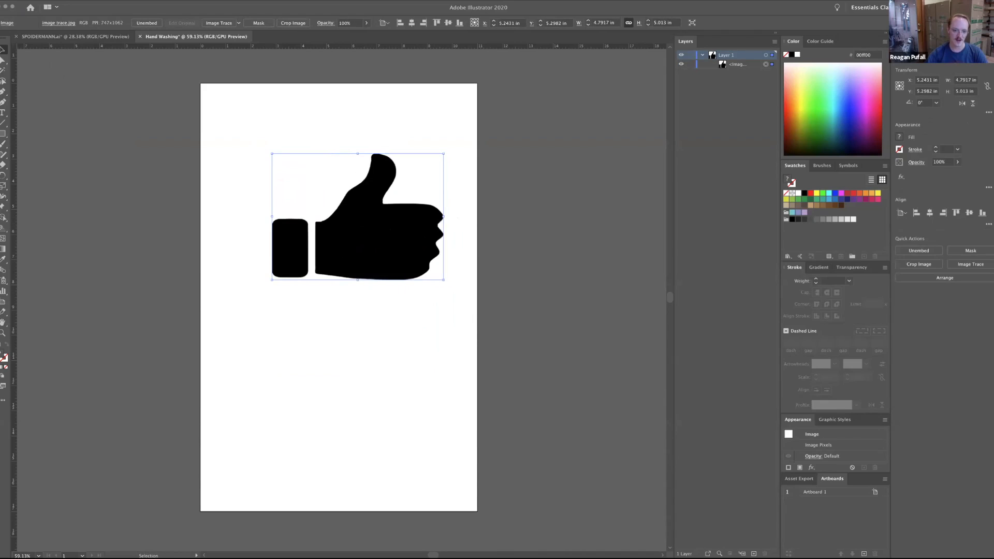
pyautogui.press('super+z')
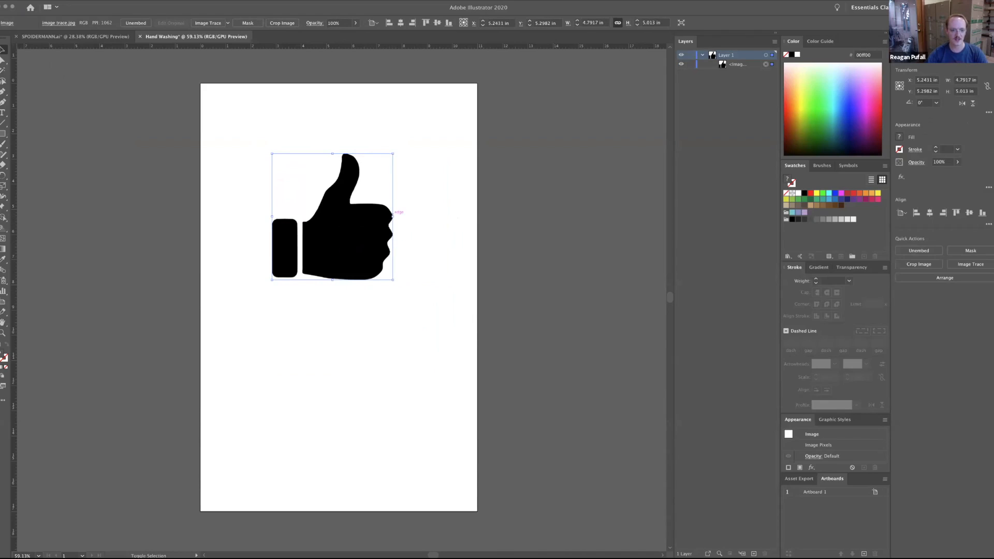
# Scale the thumbs-up image up proportionally to about 6.8 x 7.1 in.
pyautogui.moveTo(393, 215); pyautogui.dragTo(443, 216)
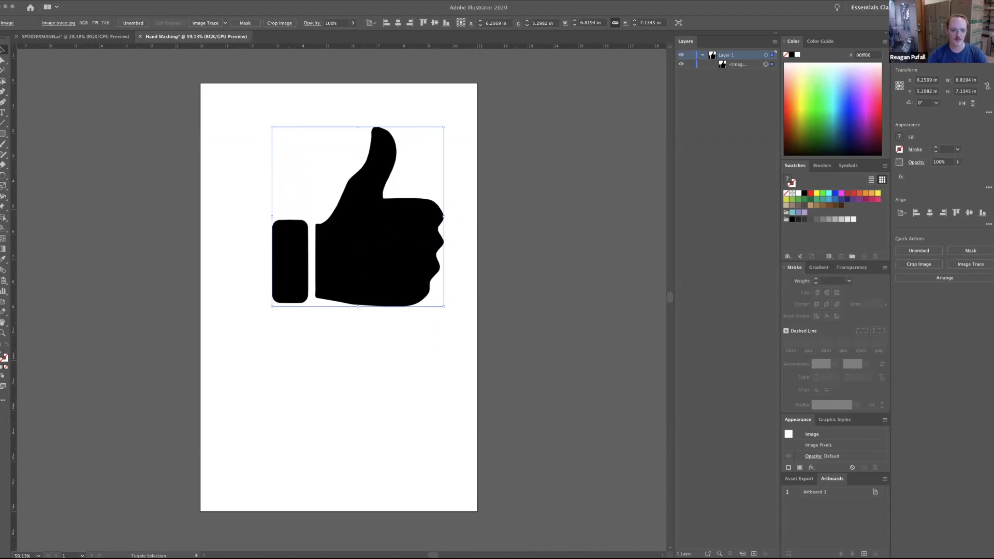
pyautogui.keyDown('shift'); pyautogui.click(272, 305); pyautogui.keyUp('shift')
pyautogui.click(274, 303)
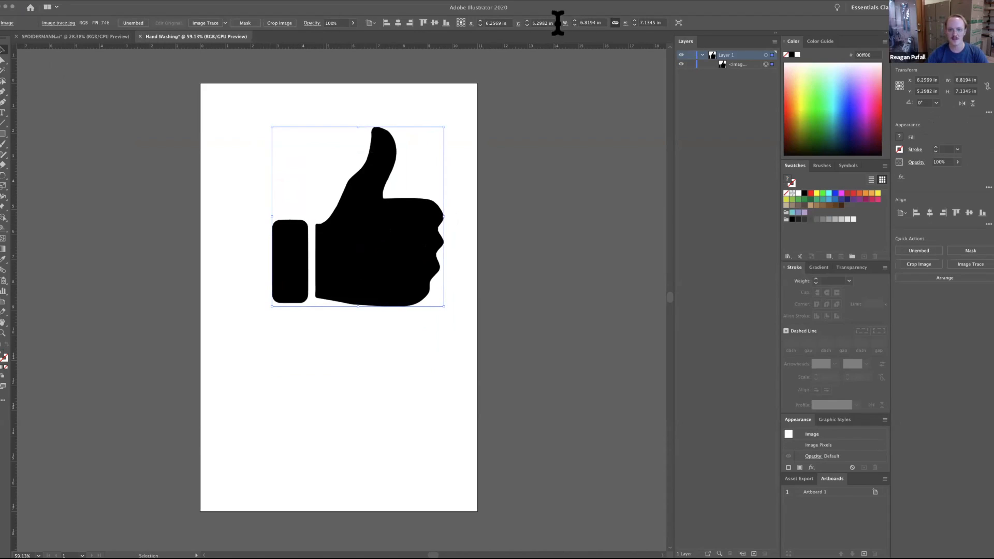
# Set the thumbs-up image's width to 6 in with its proportions linked.
pyautogui.click(600, 23)
pyautogui.write('6')
pyautogui.press('Return')
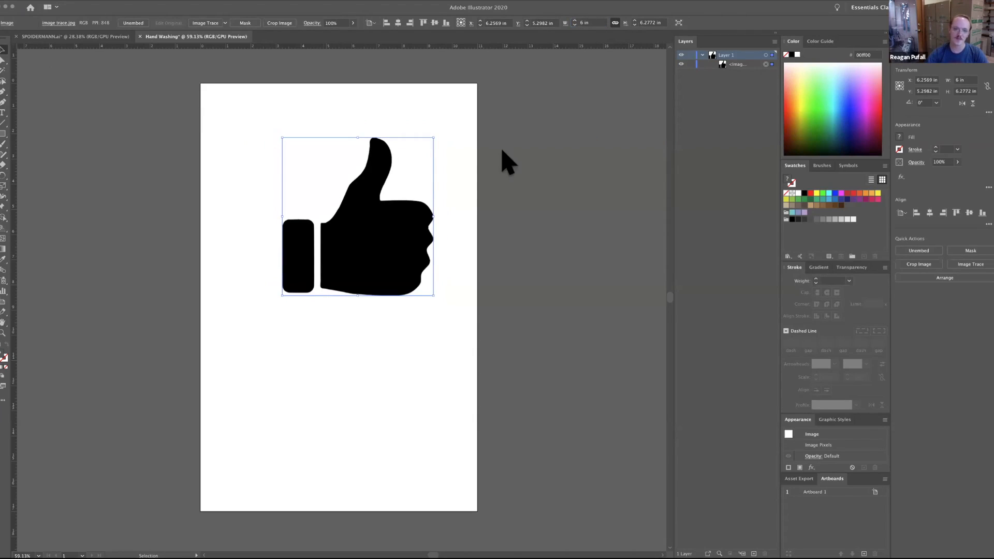
# Divide the image's linked height by 3, and enlarge the image proportionally to about 4.39 x 4.59 in.
pyautogui.press('super+shift+a')
pyautogui.press('super+a')
pyautogui.click(593, 23)
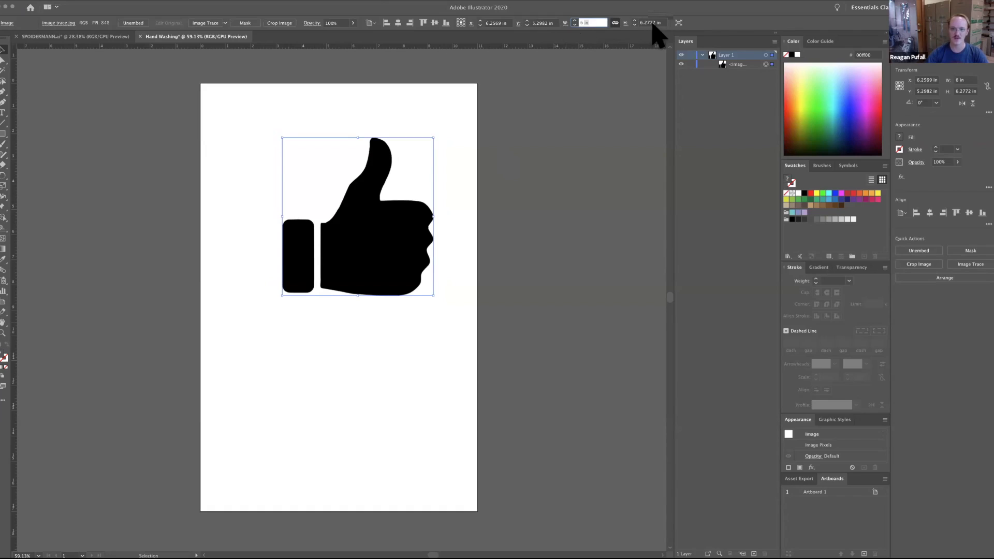
pyautogui.click(653, 23)
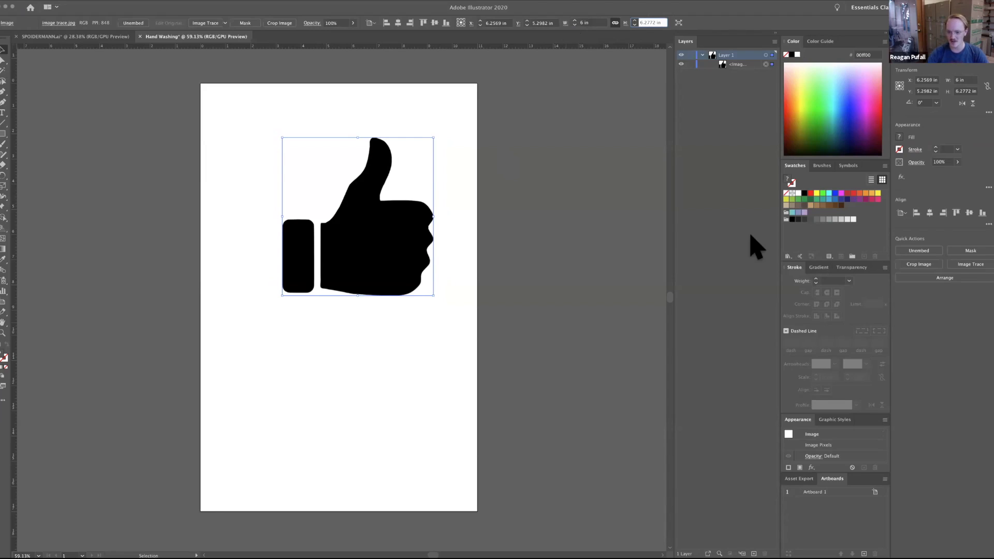
pyautogui.write('/')
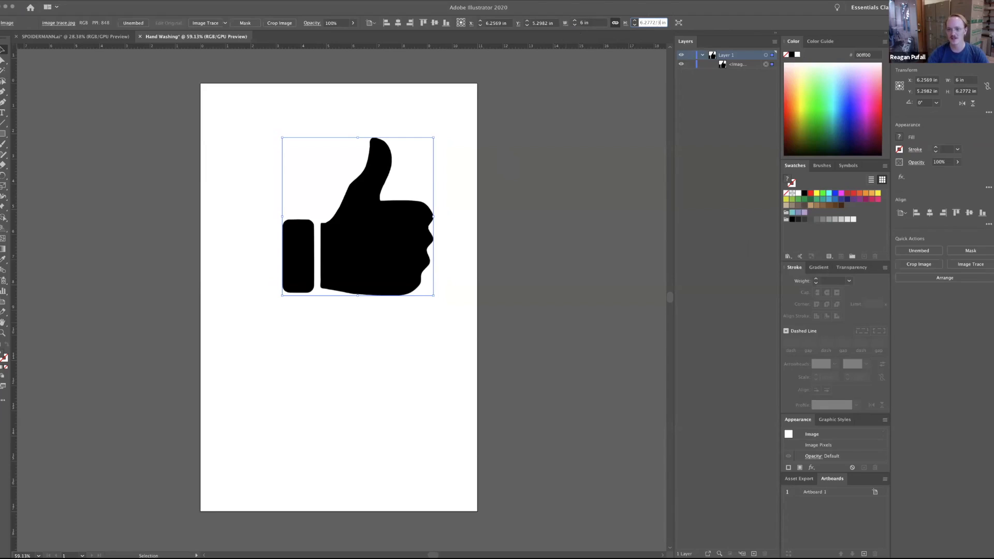
pyautogui.write('3')
pyautogui.press('Return')
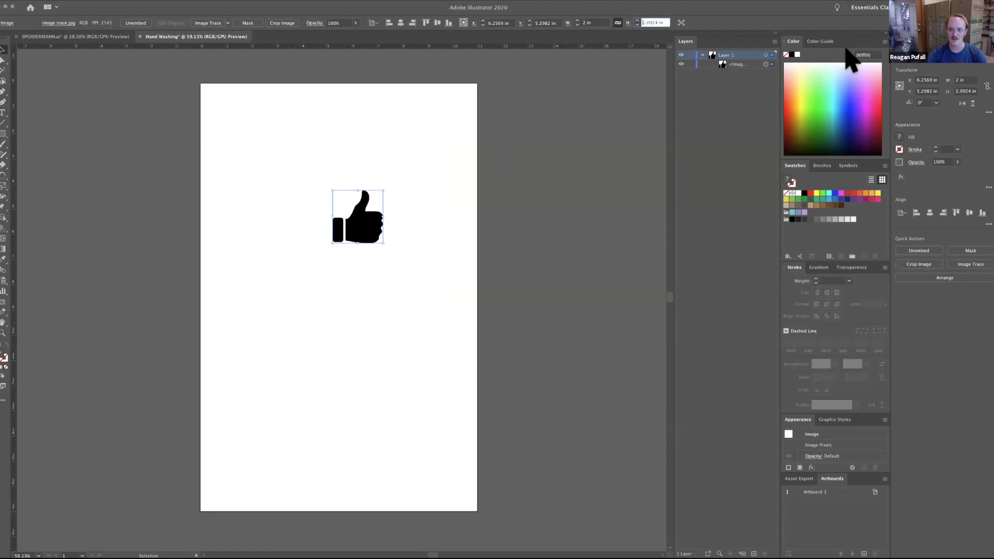
pyautogui.click(664, 22)
pyautogui.press('Return')
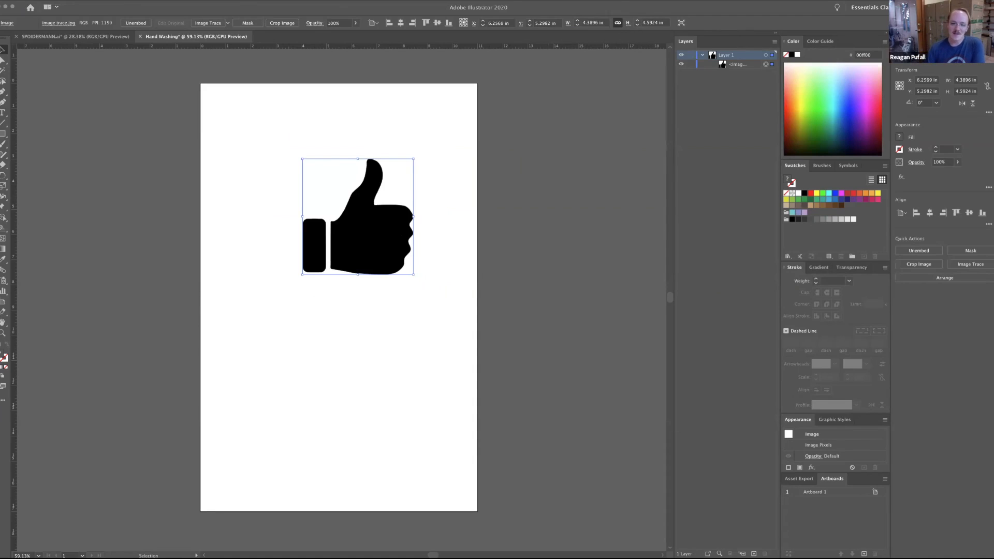
# Move the thumbs-up image to about X 5.89 in, Y 6.67 in on the artboard.
pyautogui.moveTo(398, 222); pyautogui.dragTo(365, 242)
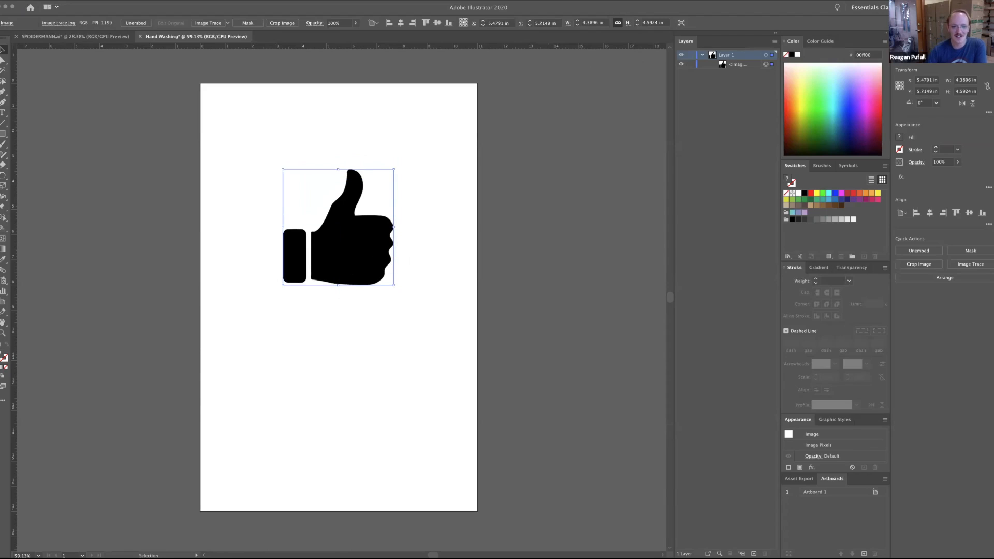
pyautogui.click(550, 98)
pyautogui.click(353, 243)
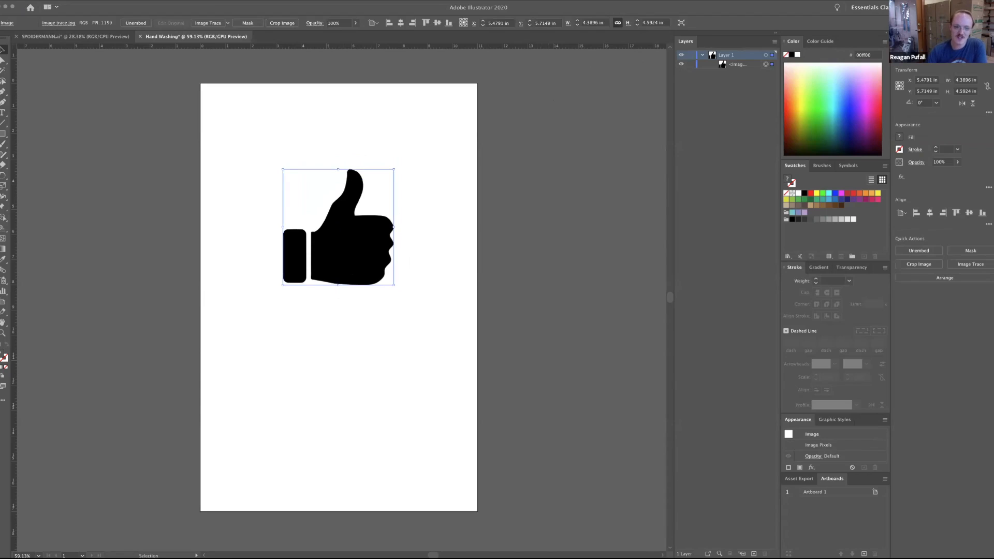
pyautogui.moveTo(341, 267); pyautogui.dragTo(332, 291)
pyautogui.moveTo(327, 291); pyautogui.dragTo(367, 285)
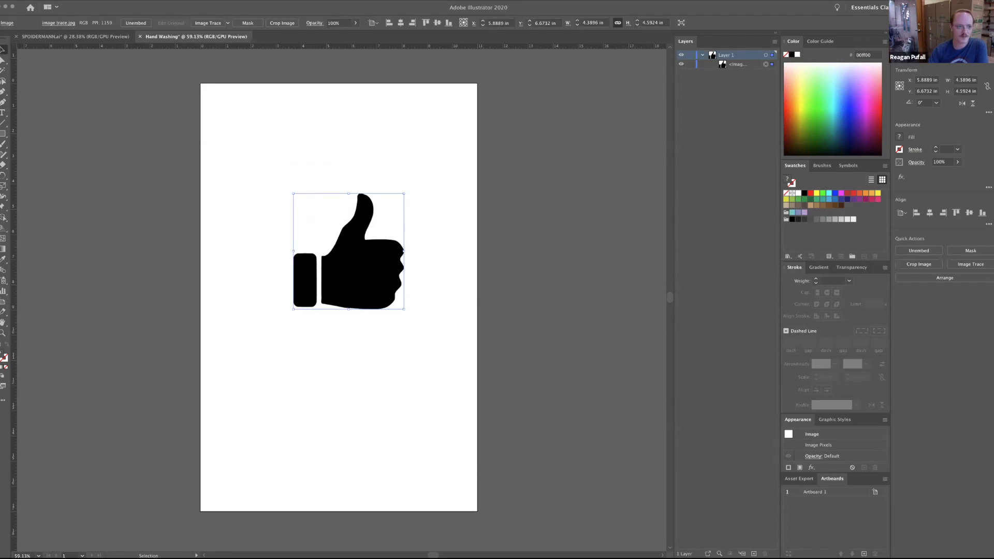
# Select the thumbs-up image on the artboard and trace it with the default Image Trace preset.
pyautogui.click(602, 159)
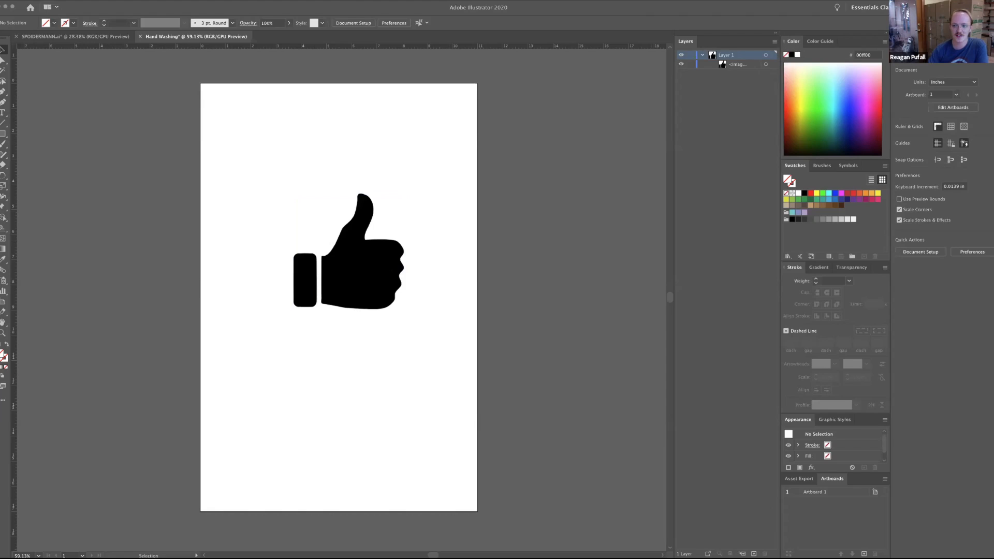
pyautogui.click(766, 65)
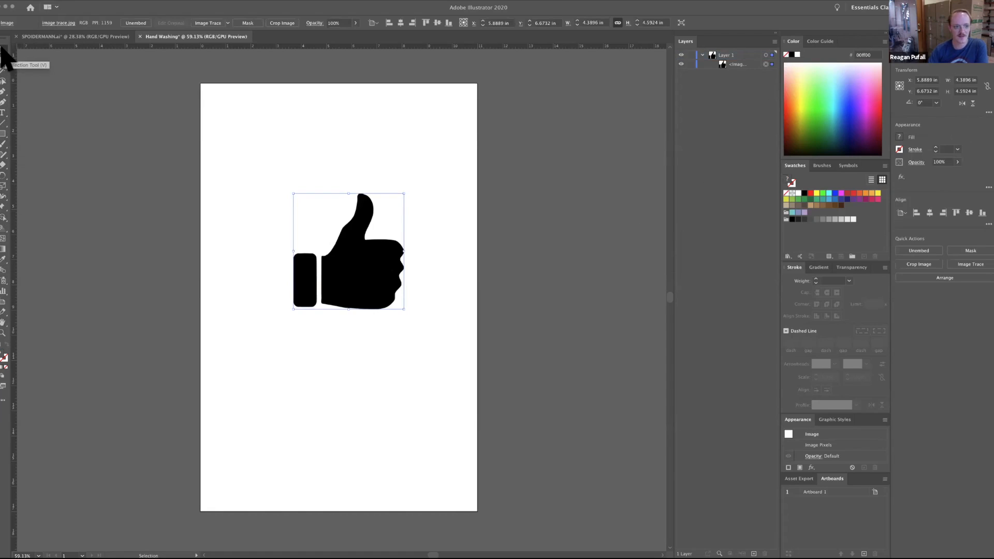
pyautogui.click(264, 263)
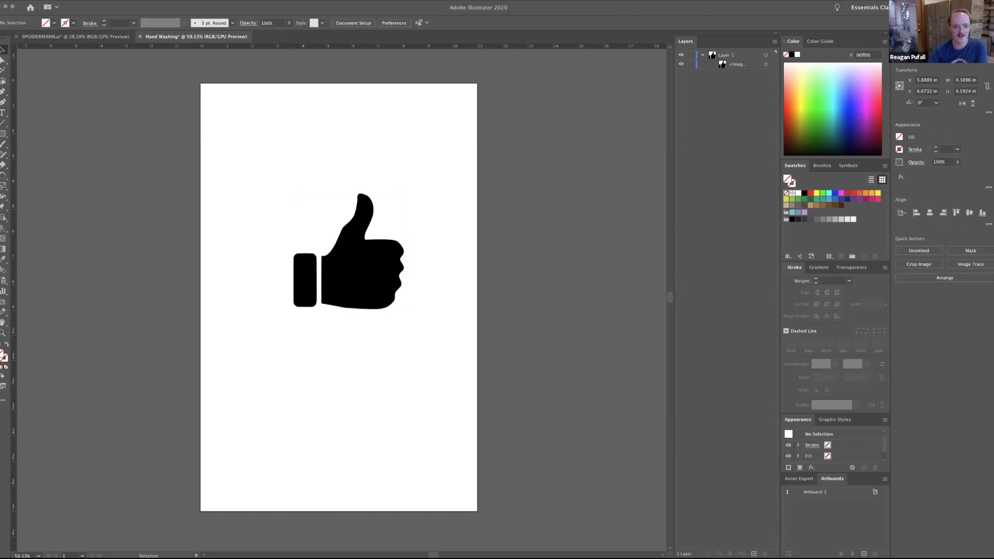
pyautogui.click(331, 270)
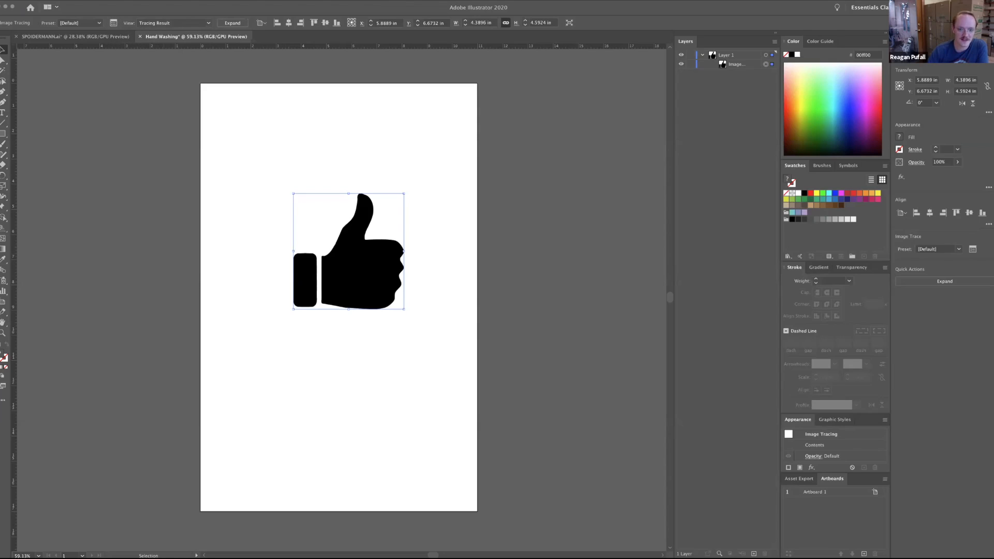
# Open the Image Trace settings and place them beside the artboard, clear of the thumbs-up.
pyautogui.click(113, 25)
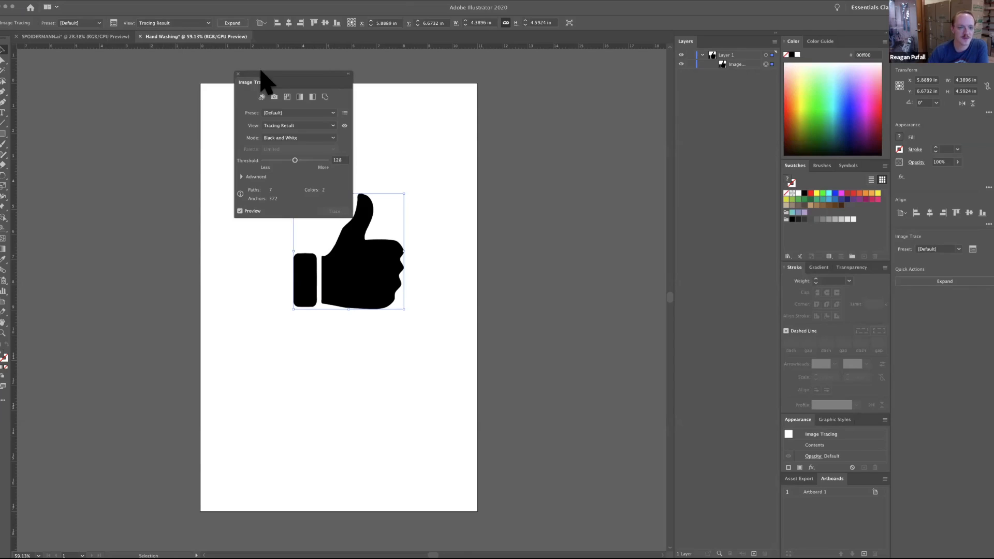
pyautogui.moveTo(266, 84); pyautogui.dragTo(593, 230)
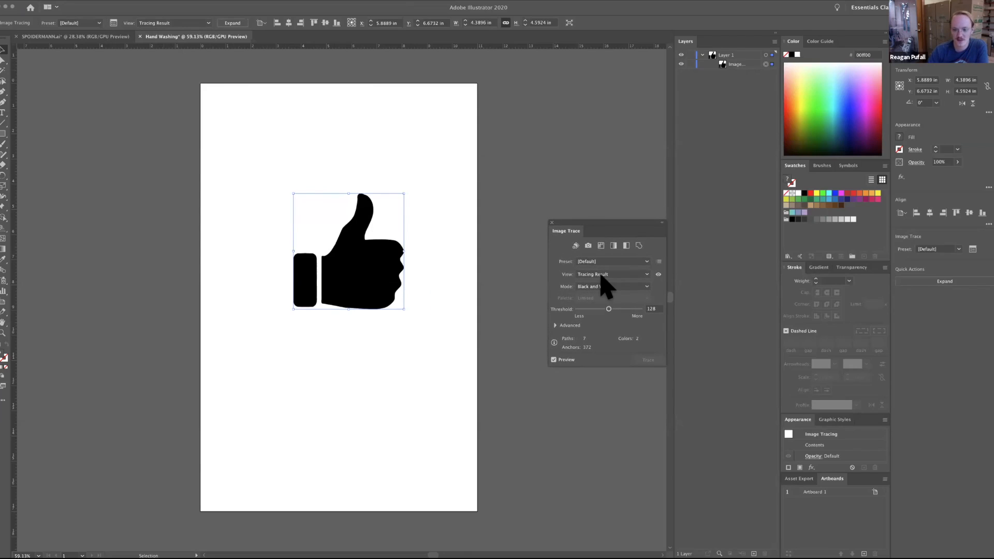
pyautogui.click(180, 1)
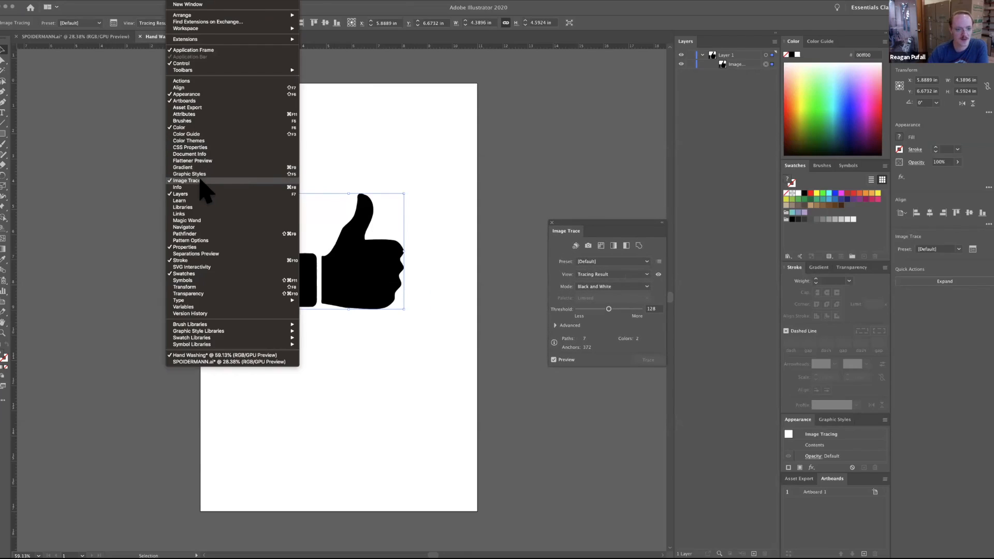
pyautogui.click(624, 236)
pyautogui.moveTo(626, 233); pyautogui.dragTo(590, 231)
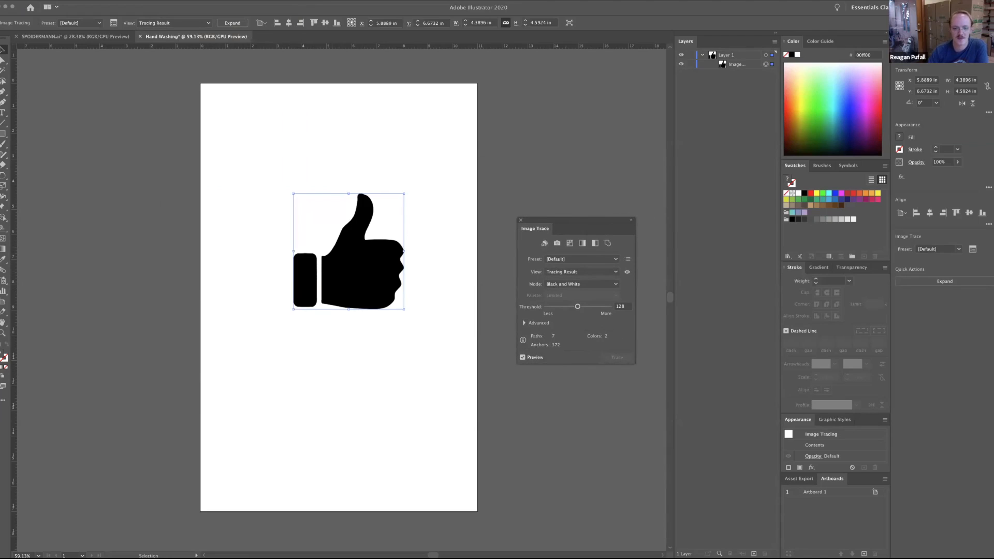
# Turn on Ignore White in the advanced trace options, and apply the Black and White Logo preset.
pyautogui.click(524, 323)
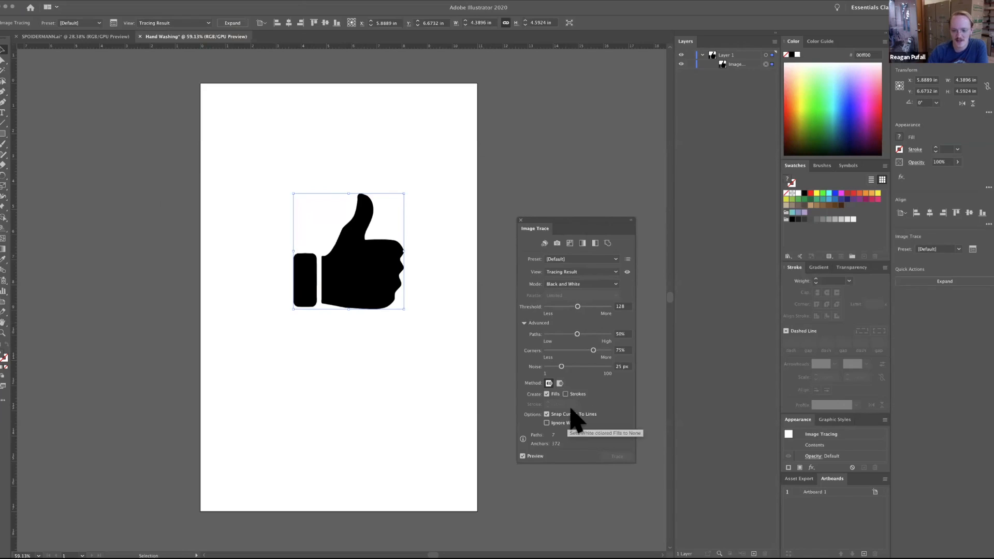
pyautogui.click(546, 423)
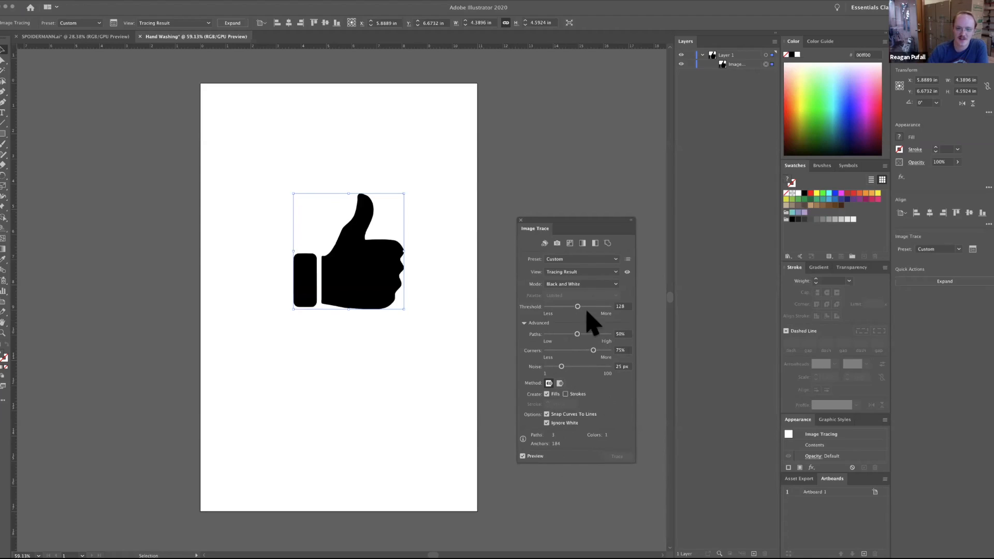
pyautogui.click(613, 270)
pyautogui.click(614, 252)
pyautogui.click(614, 258)
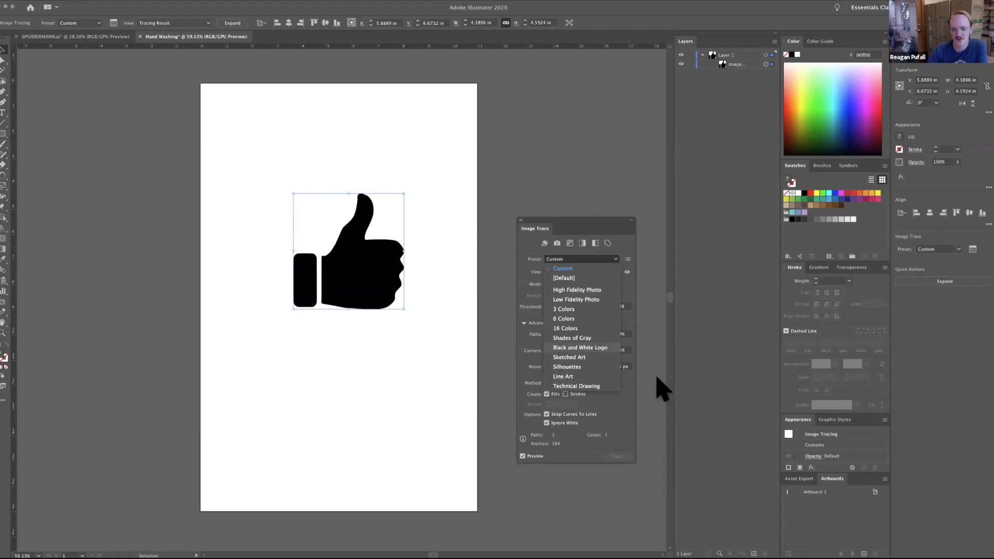
pyautogui.click(591, 347)
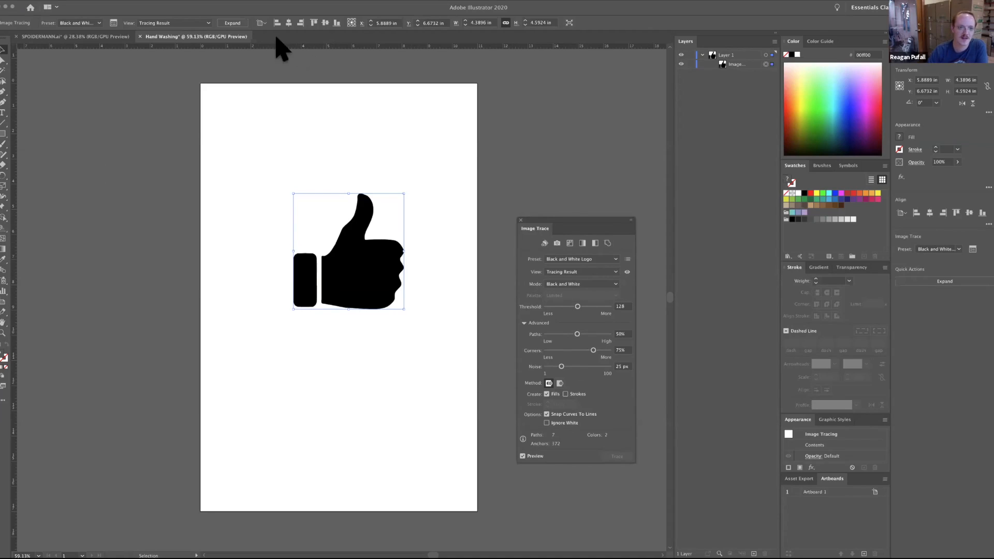
# Expand the tracing into editable paths and list the resulting group's contents.
pyautogui.click(234, 23)
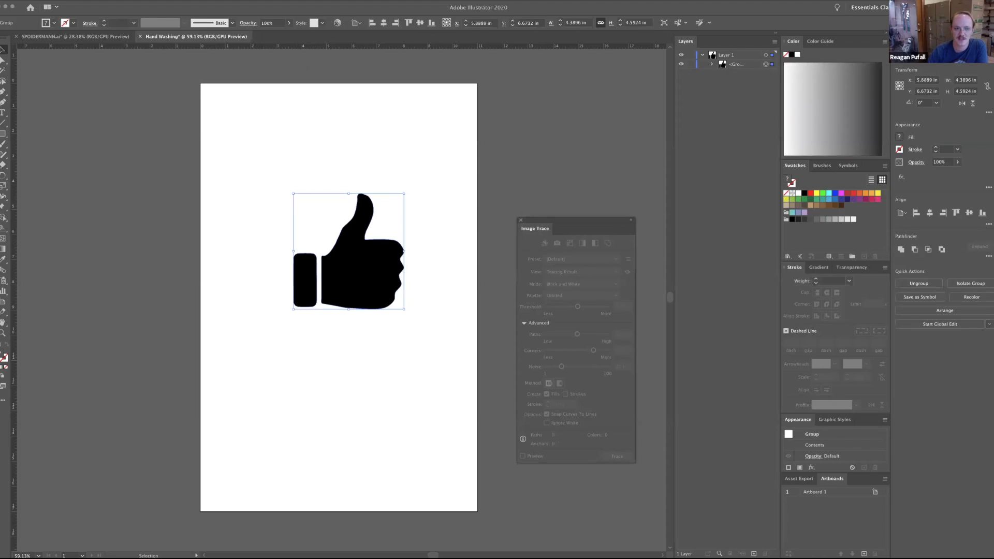
pyautogui.press('super+shift+a')
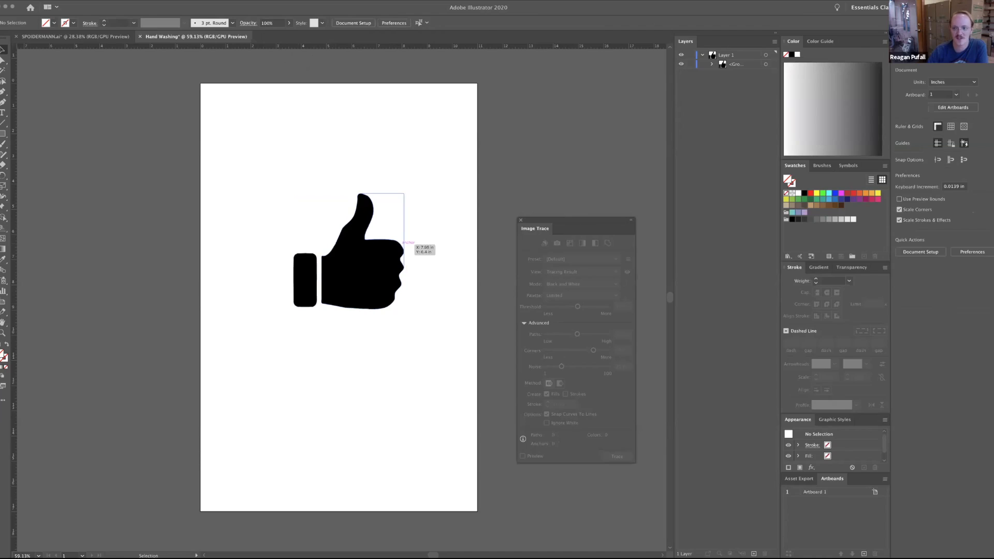
pyautogui.click(712, 64)
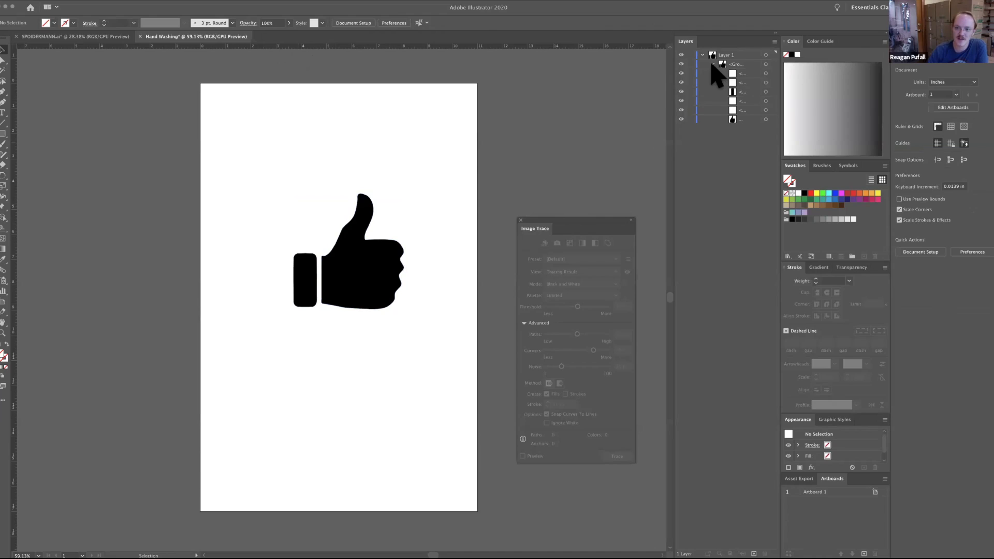
# Select the expanded group's paths one at a time to identify which shape each one represents.
pyautogui.click(765, 73)
pyautogui.click(772, 91)
pyautogui.click(769, 110)
pyautogui.click(766, 119)
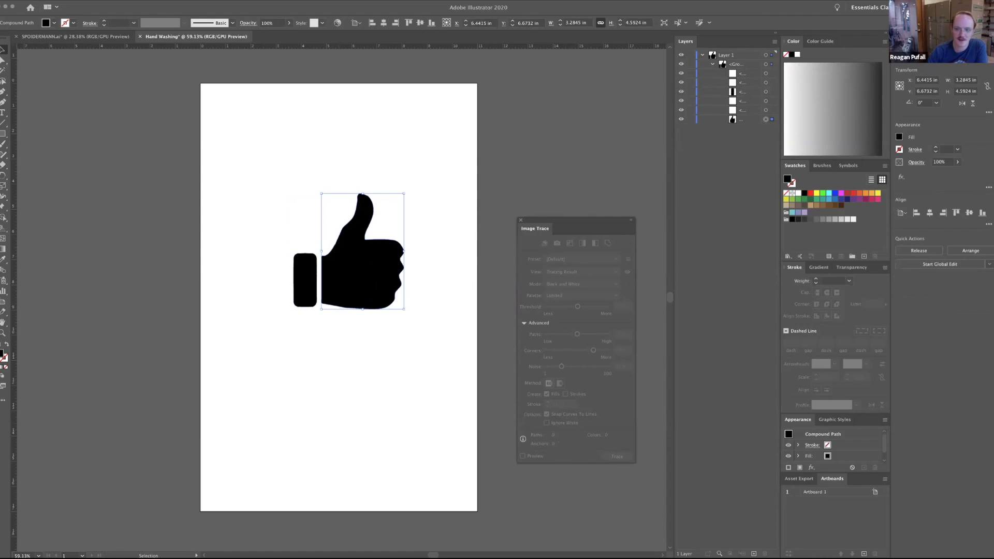
# Delete three of the white background paths from the traced group, keeping the black shapes.
pyautogui.click(767, 110)
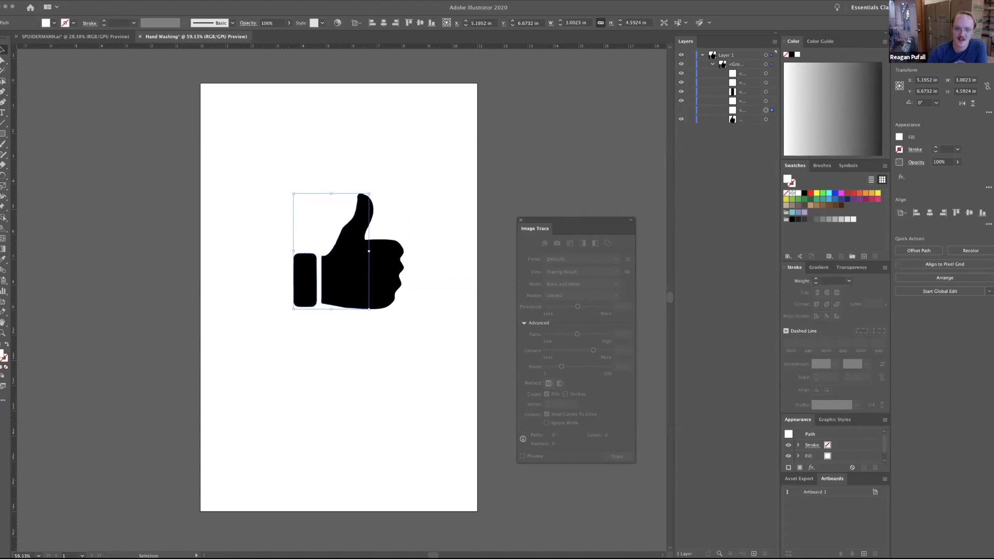
pyautogui.click(740, 110)
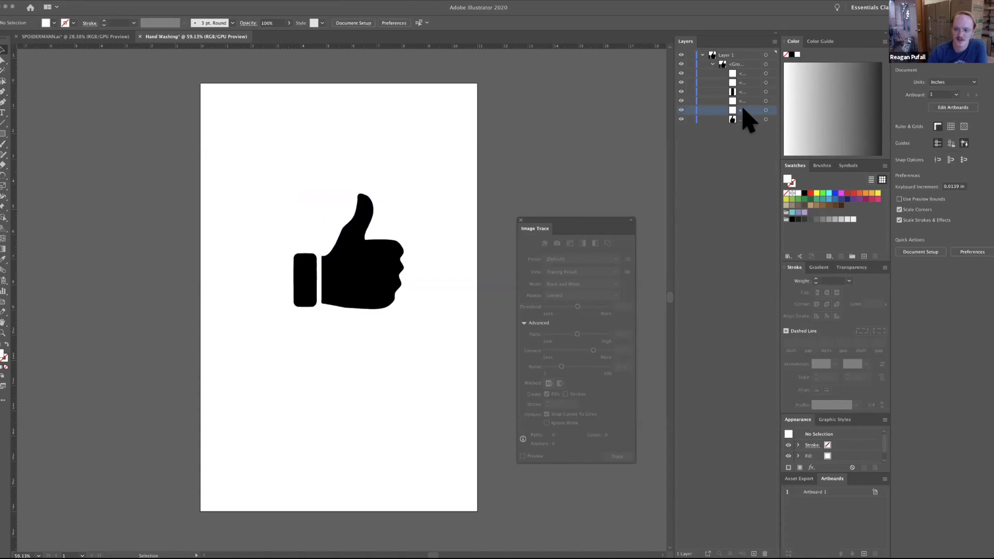
pyautogui.press('Delete')
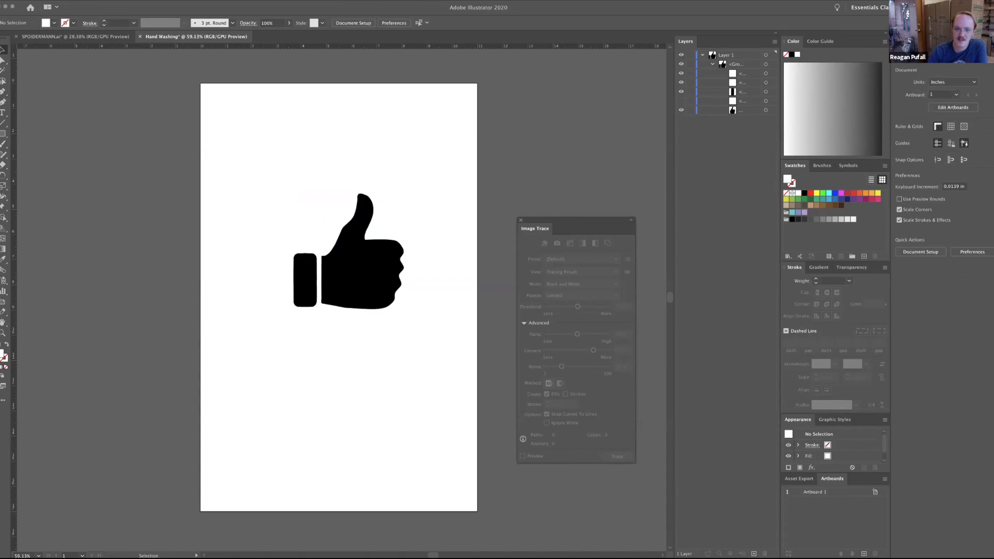
pyautogui.click(738, 101)
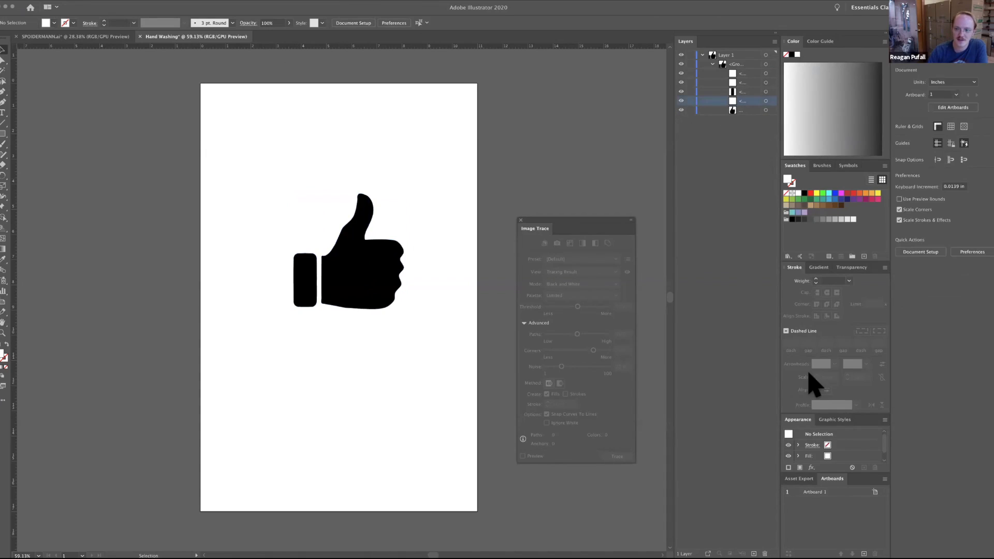
pyautogui.press('Delete')
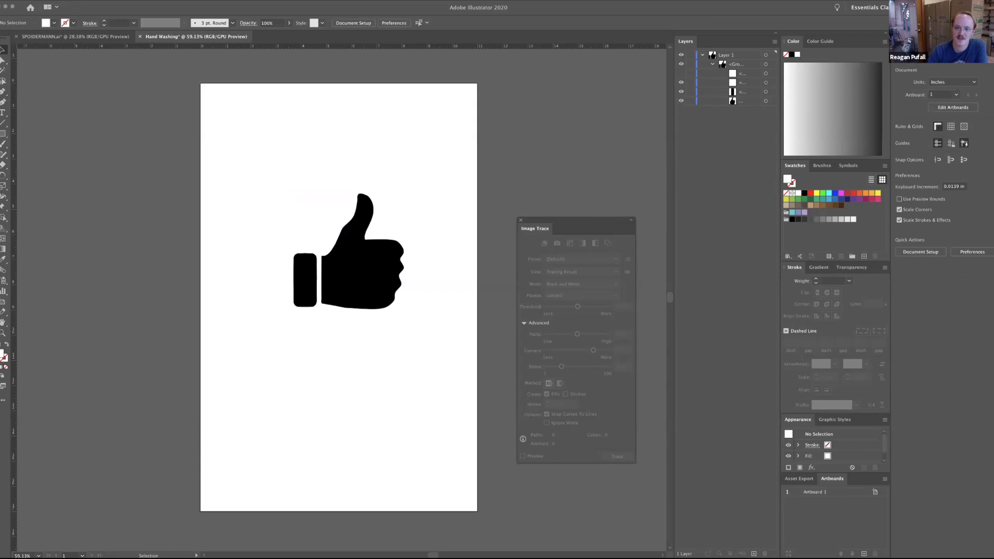
pyautogui.click(744, 73)
pyautogui.press('Delete')
# Try to move the remaining white path away from the fingers, and undo the moves.
pyautogui.click(767, 73)
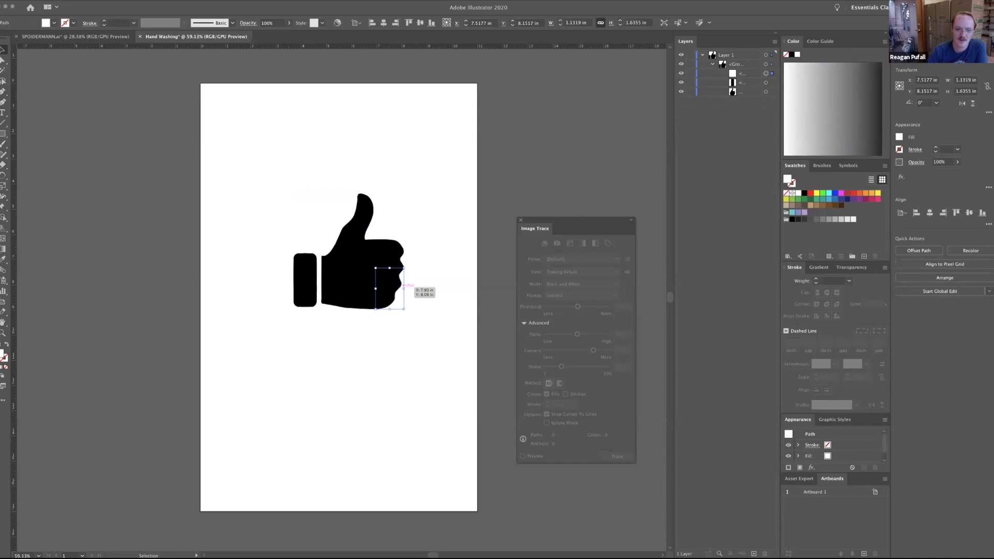
pyautogui.moveTo(399, 285); pyautogui.dragTo(296, 326)
pyautogui.click(61, 1)
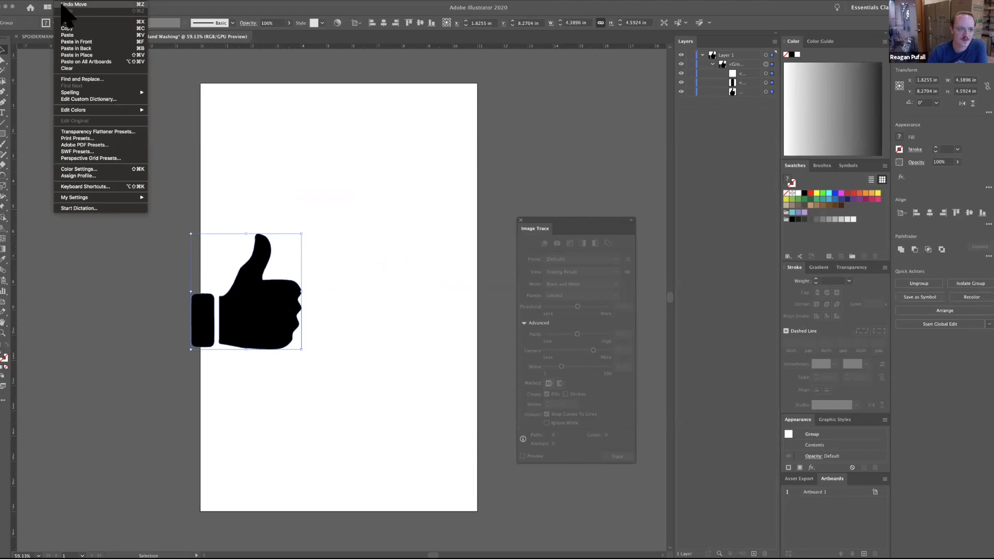
pyautogui.click(66, 4)
pyautogui.click(61, 1)
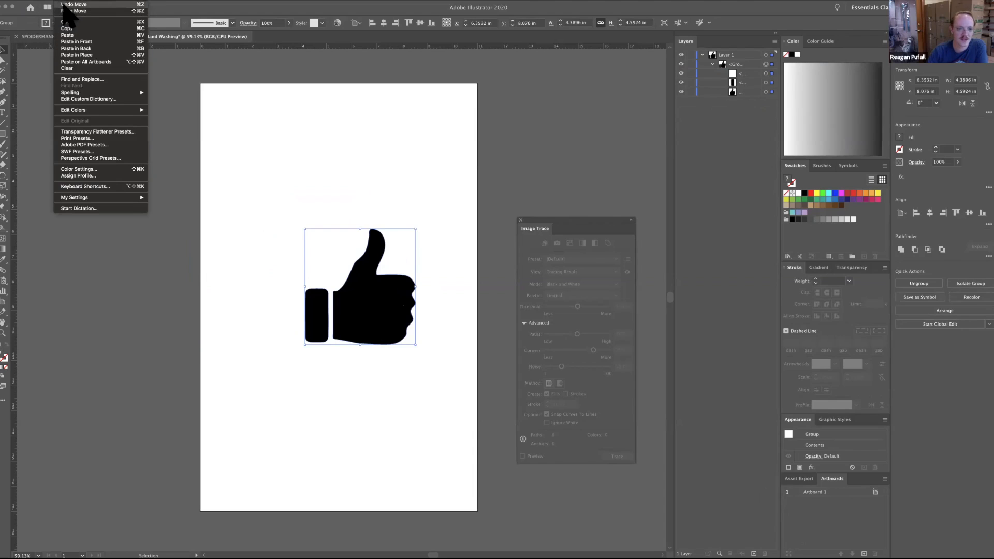
pyautogui.click(72, 11)
# Delete the remaining white path beside the fingers from the traced group.
pyautogui.click(766, 73)
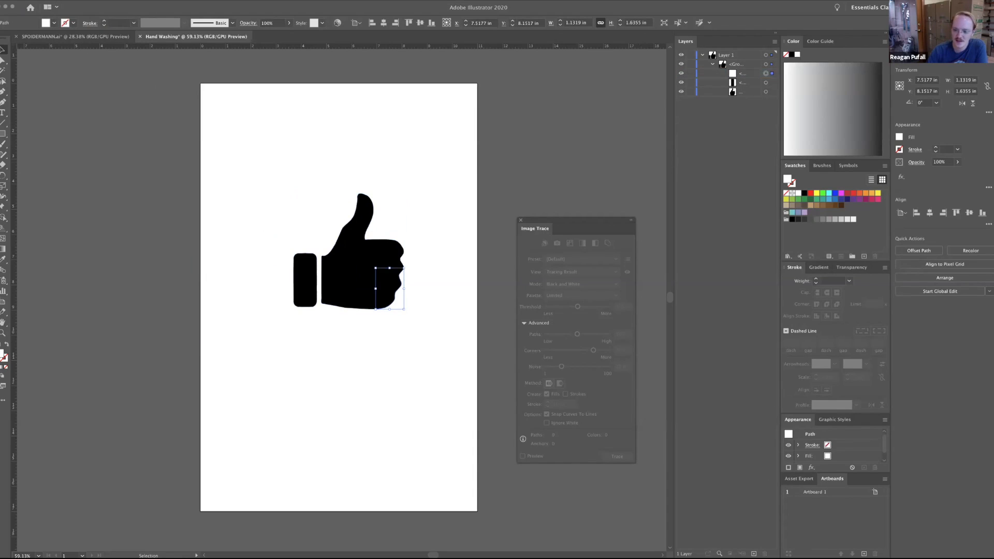
pyautogui.click(745, 74)
pyautogui.press('Delete')
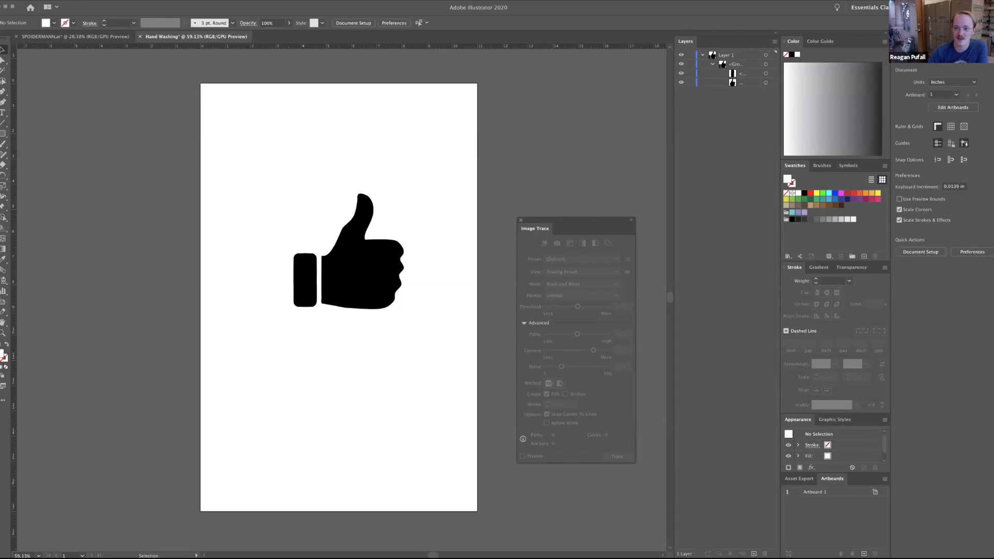
# Select the cuff path and the hand path in turn to check what the group contains.
pyautogui.click(766, 74)
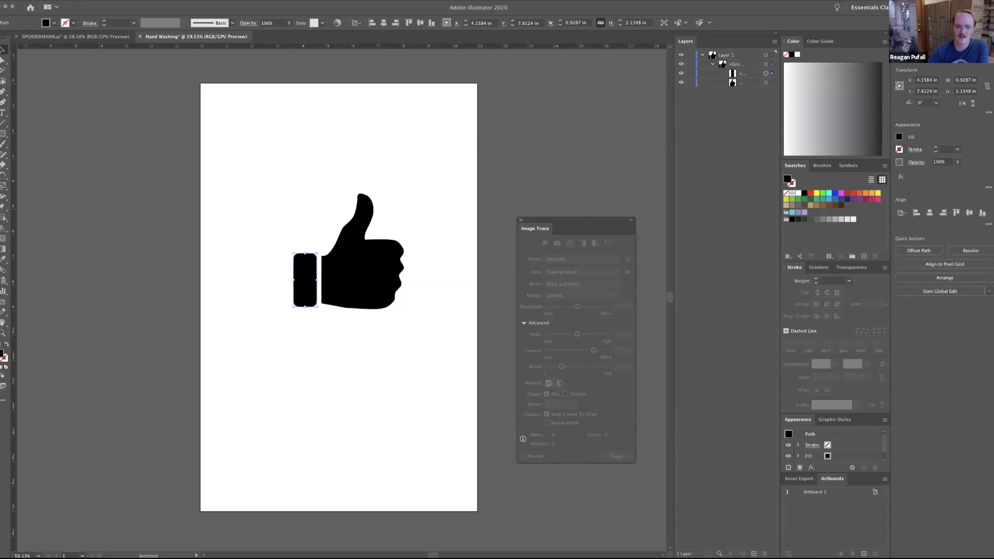
pyautogui.click(766, 82)
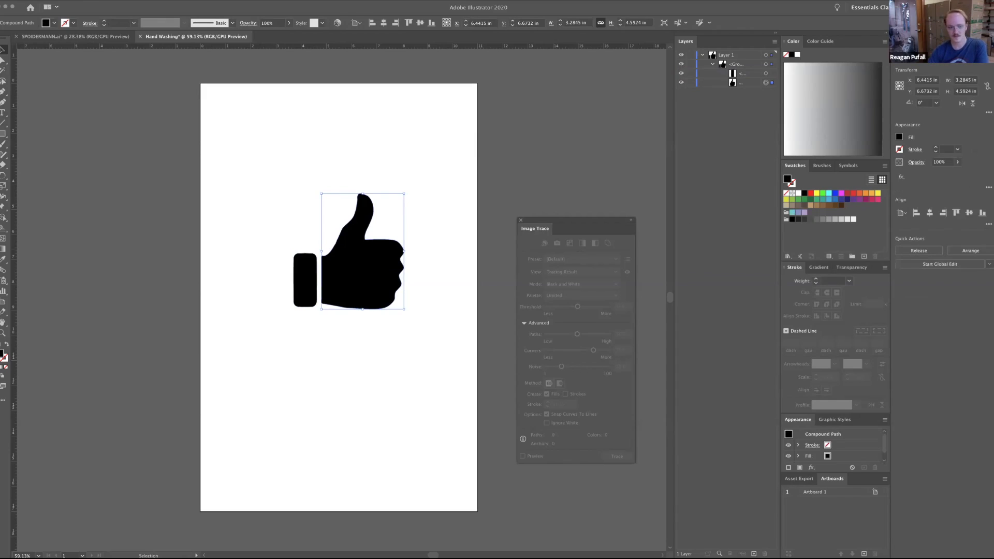
pyautogui.press('super+shift+a')
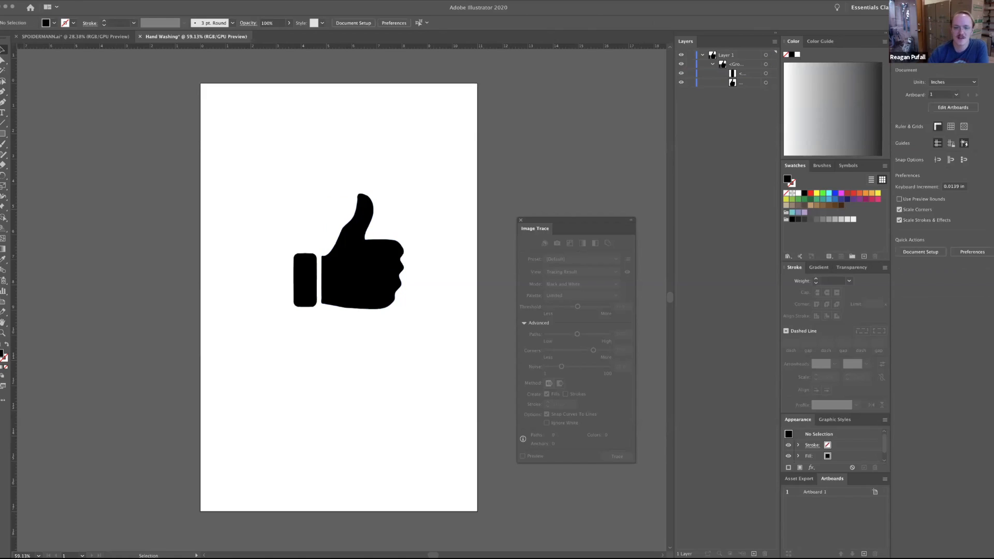
# Select the whole thumbs-up group and move it to about X 5.60 in, Y 6.39 in, and deselect it.
pyautogui.press('super+a')
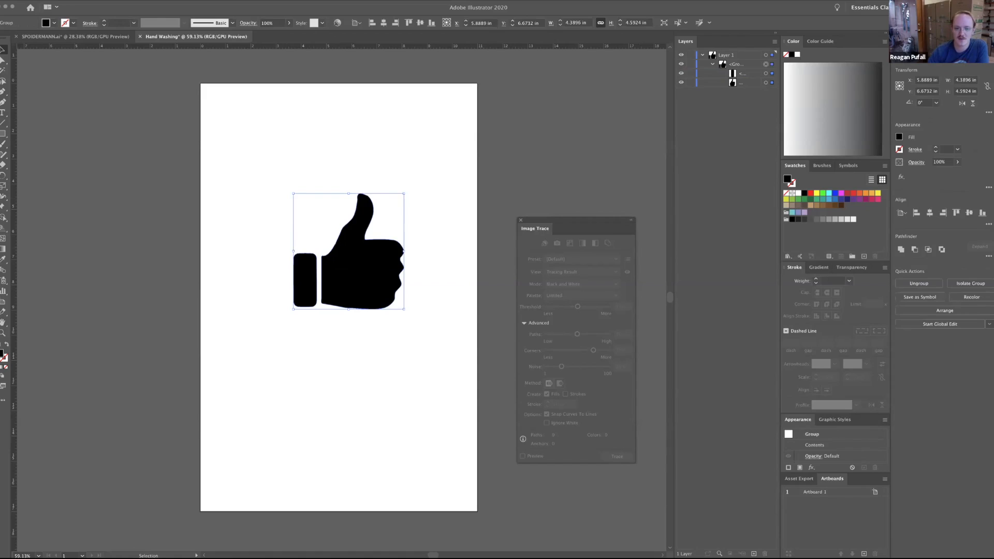
pyautogui.click(749, 65)
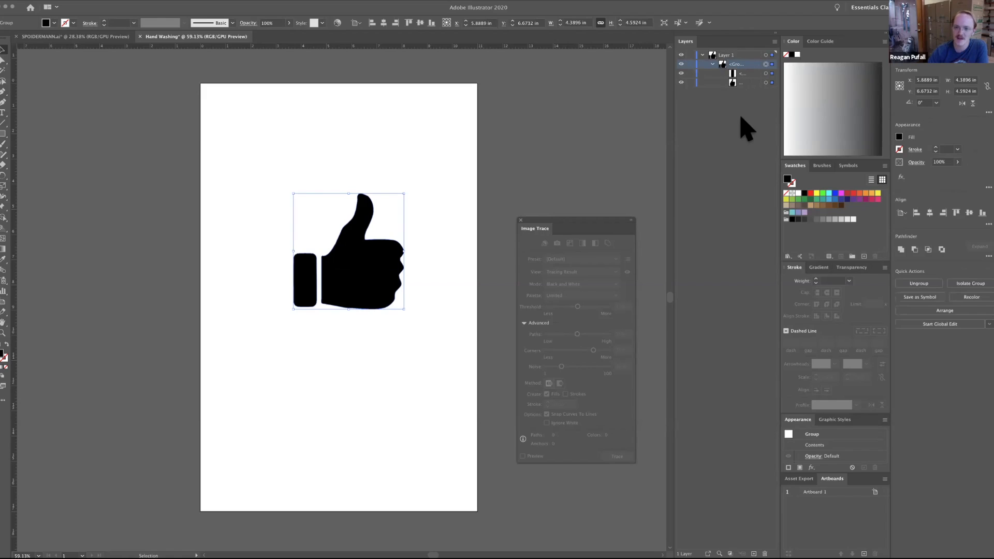
pyautogui.moveTo(383, 274)
pyautogui.mouseDown()
pyautogui.moveTo(321, 259)
pyautogui.moveTo(373, 213)
pyautogui.moveTo(365, 323)
pyautogui.moveTo(337, 320)
pyautogui.moveTo(333, 312)
pyautogui.moveTo(370, 285)
pyautogui.moveTo(369, 250)
pyautogui.moveTo(398, 272)
pyautogui.moveTo(384, 264)
pyautogui.mouseUp()
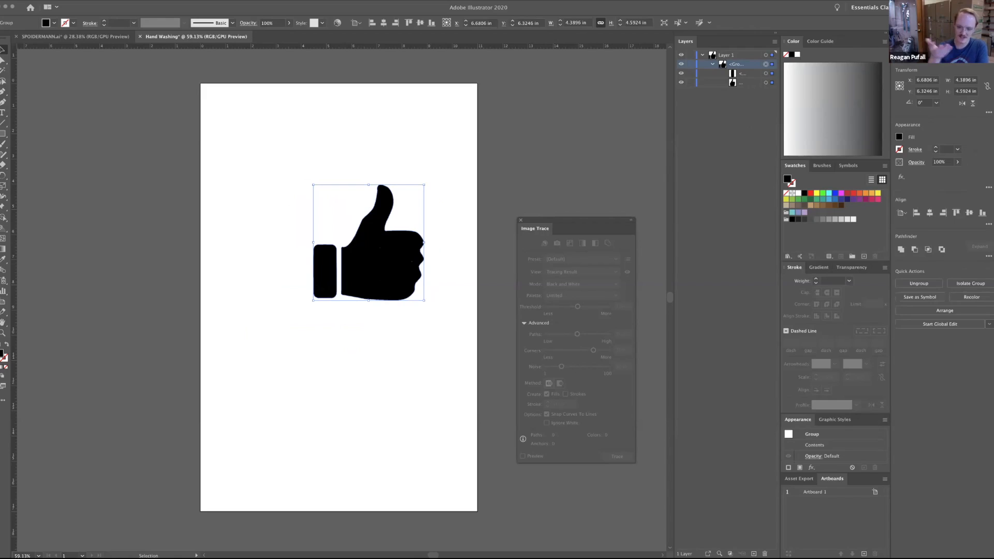
pyautogui.moveTo(372, 262); pyautogui.dragTo(346, 264)
pyautogui.click(422, 292)
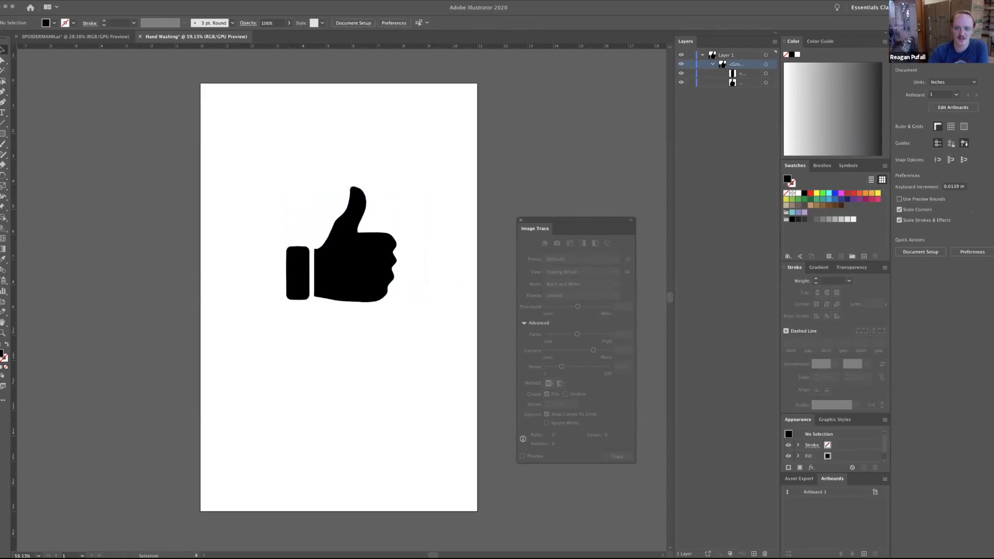
# Examine the anchor points of the hand and the cuff in turn with the Direct Selection tool, and deselect them.
pyautogui.click(362, 259)
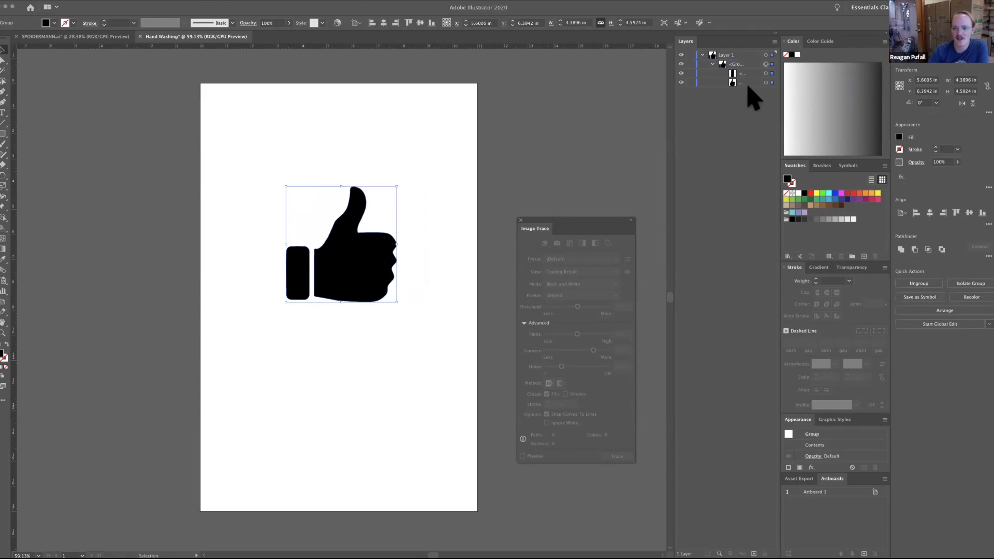
pyautogui.click(765, 82)
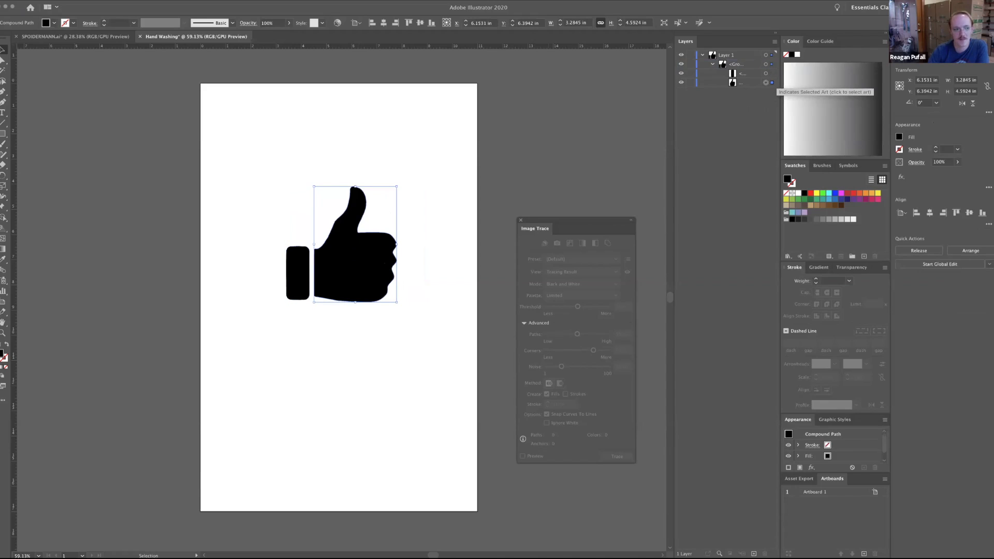
pyautogui.click(2, 60)
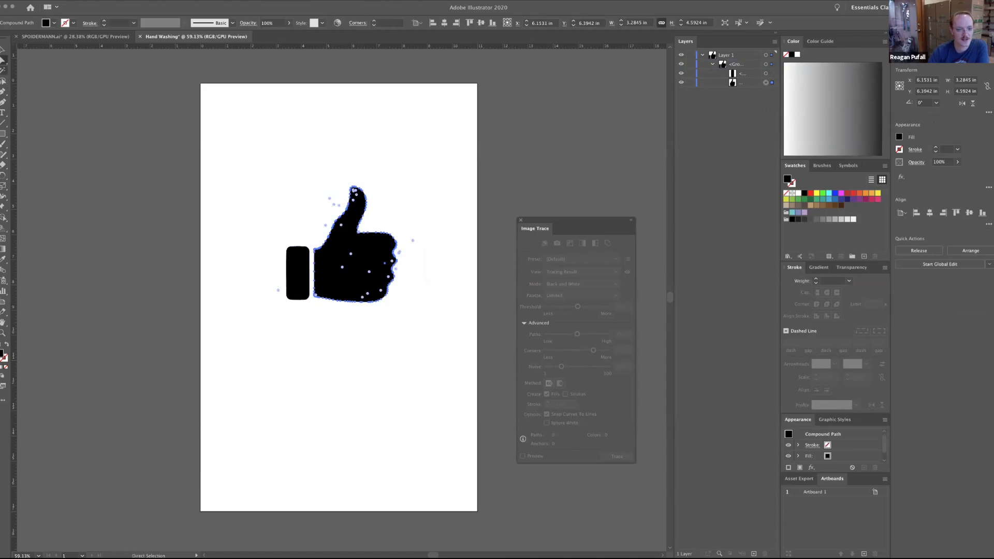
pyautogui.click(431, 217)
pyautogui.click(373, 253)
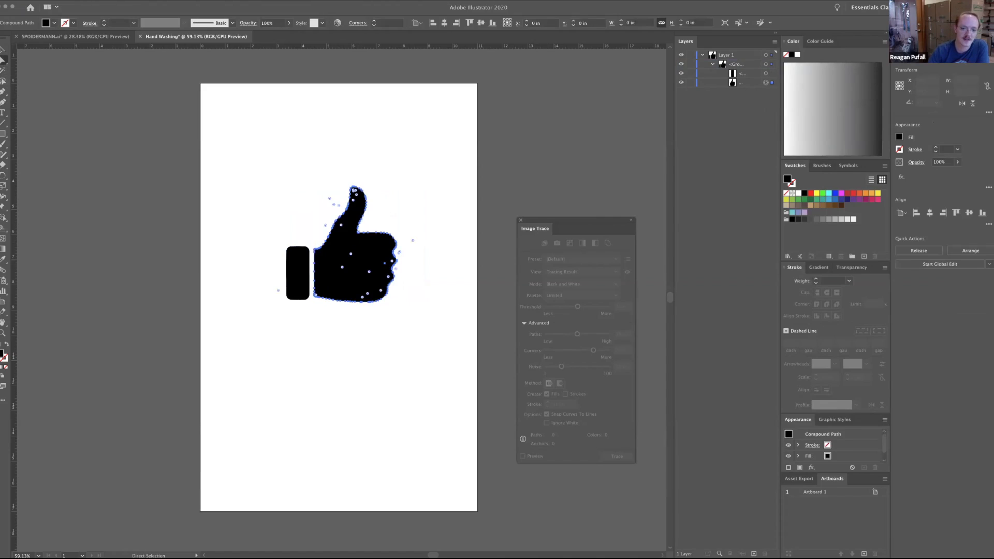
pyautogui.click(298, 274)
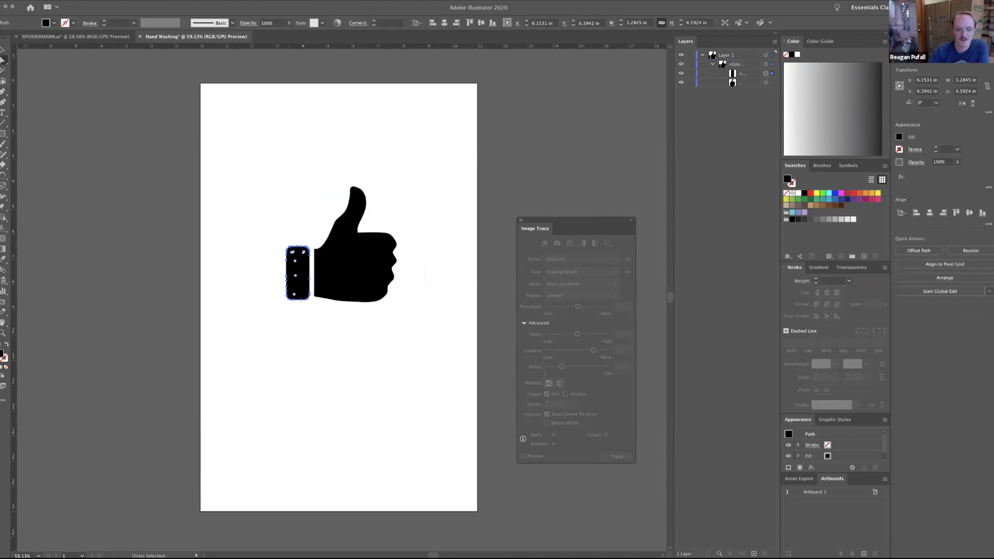
pyautogui.click(354, 265)
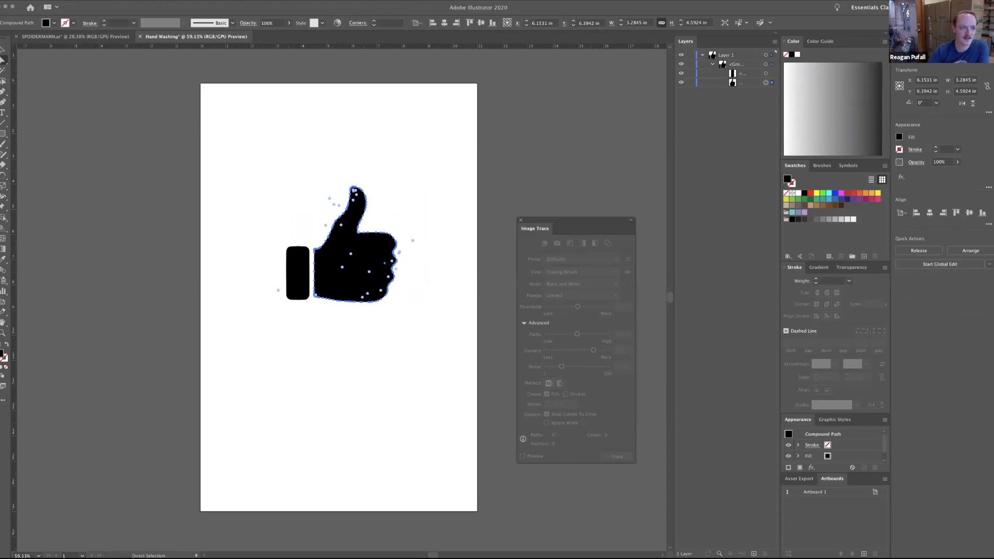
pyautogui.click(67, 88)
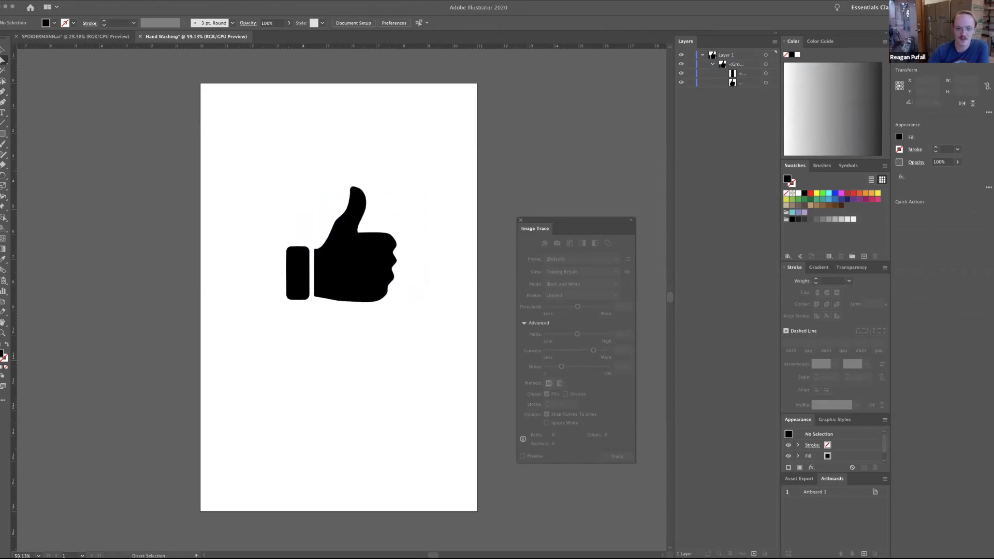
# Fill the hand path with the pure blue swatch, 0000ff.
pyautogui.click(356, 262)
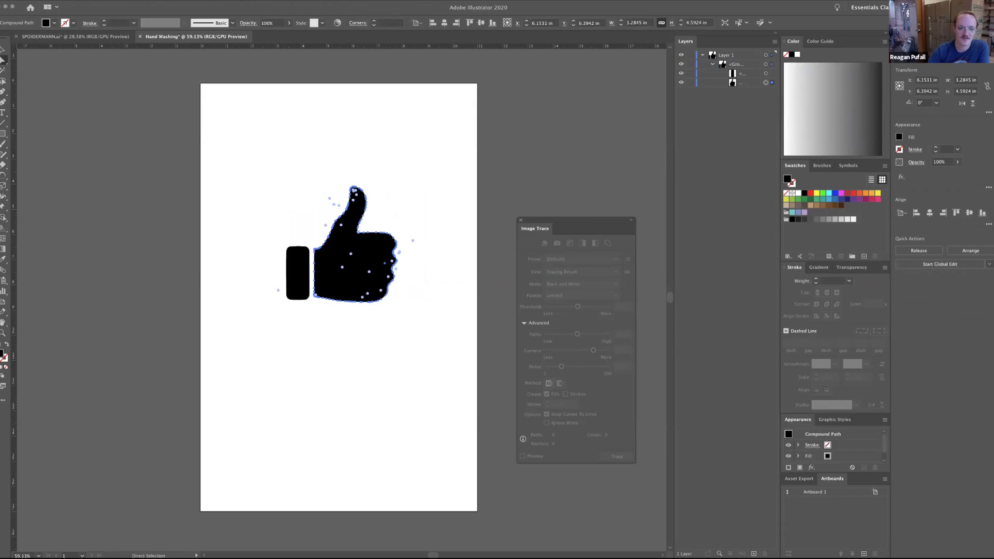
pyautogui.click(54, 23)
pyautogui.click(48, 38)
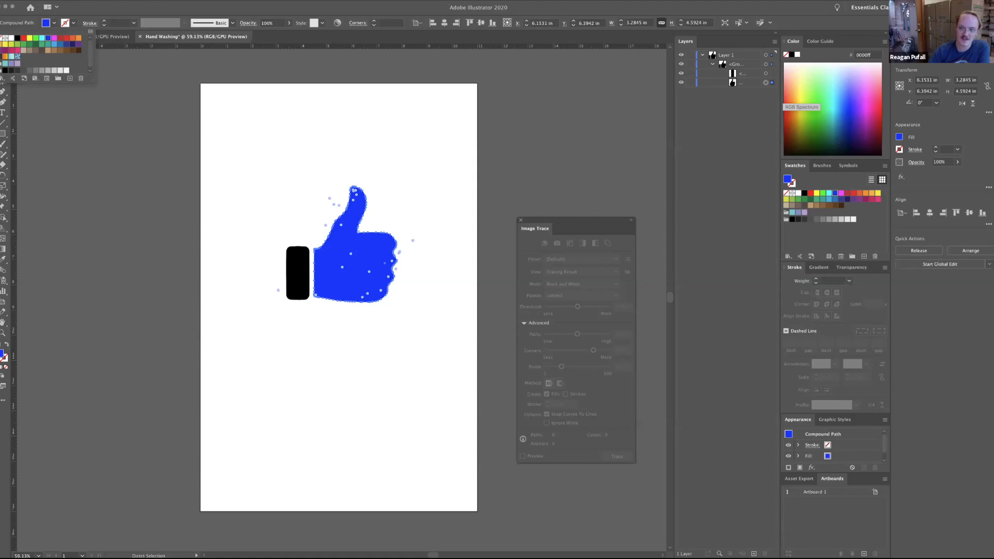
# Try several fill colours from the colour spectrum on the hand, ending on teal 008c7d.
pyautogui.click(78, 90)
pyautogui.click(852, 97)
pyautogui.click(827, 105)
pyautogui.click(806, 98)
pyautogui.click(822, 88)
pyautogui.moveTo(822, 88); pyautogui.dragTo(856, 115)
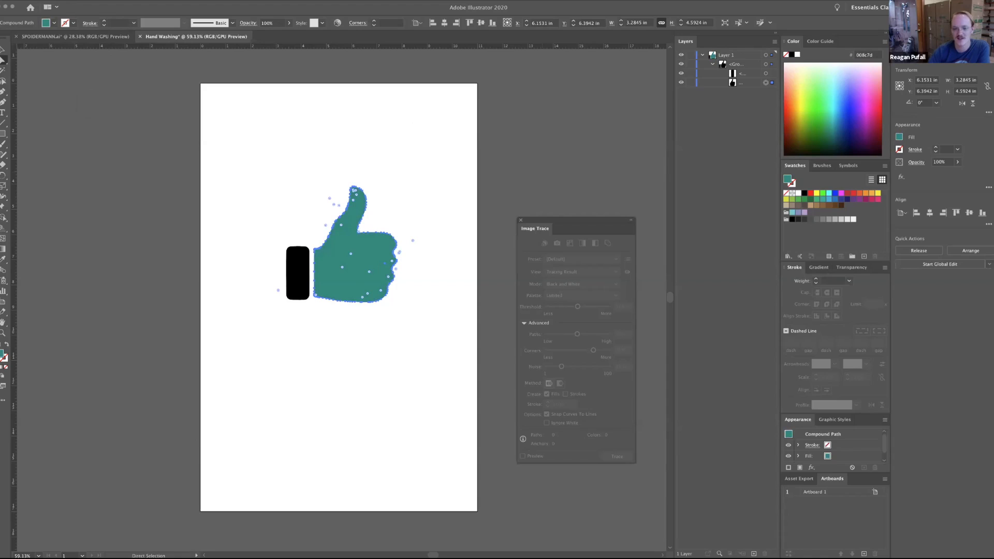
# Switch the colour controls through the HSB and CMYK models and set them to RGB sliders.
pyautogui.click(885, 41)
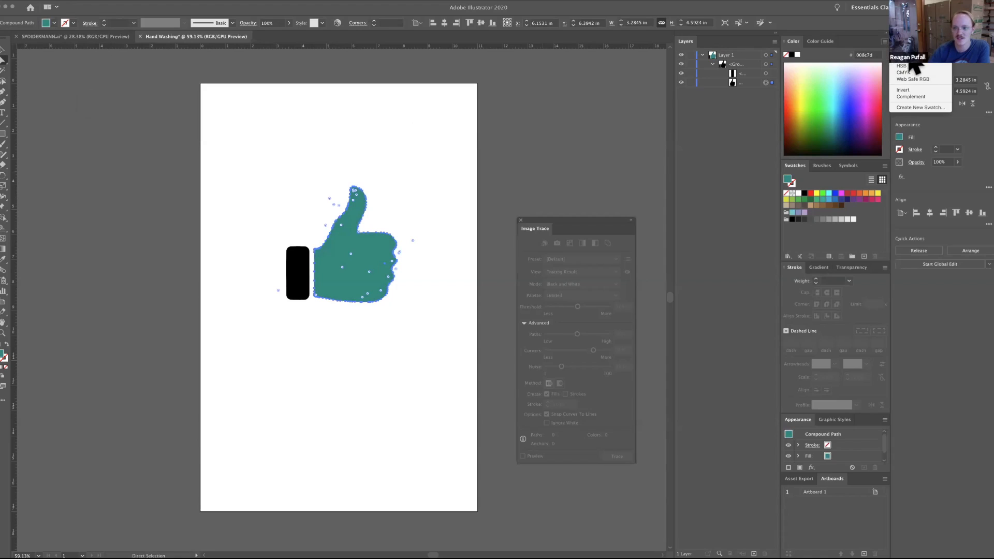
pyautogui.click(906, 114)
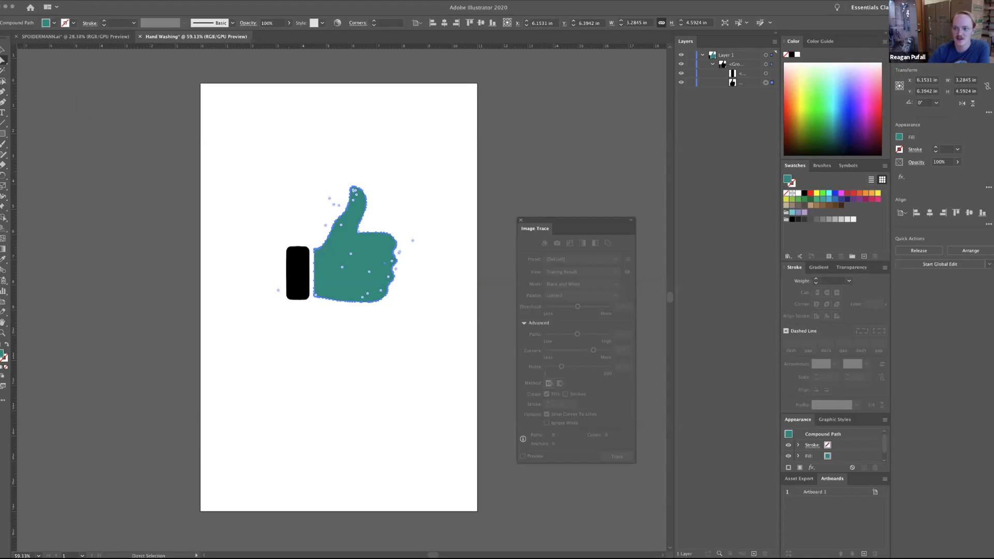
pyautogui.click(884, 42)
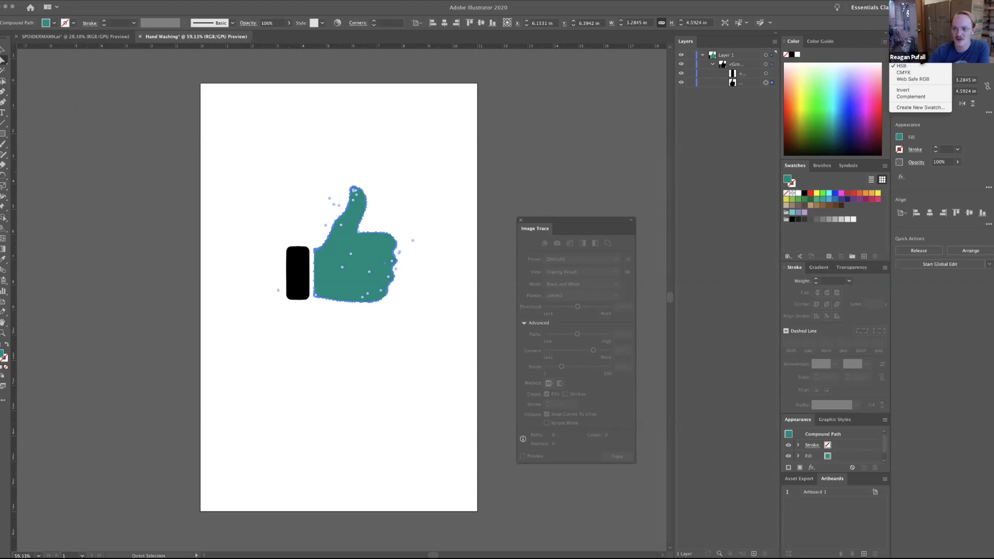
pyautogui.click(903, 65)
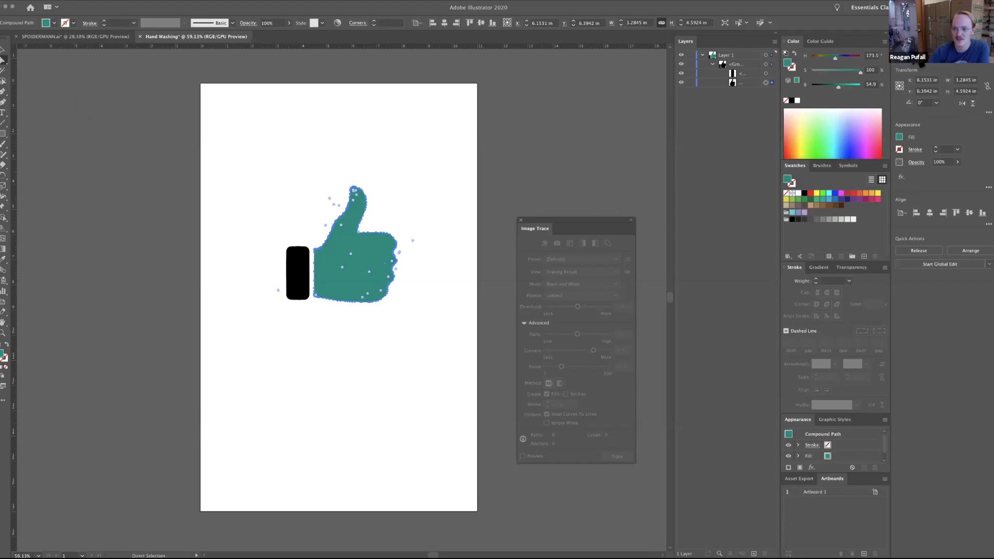
pyautogui.click(884, 41)
pyautogui.click(907, 67)
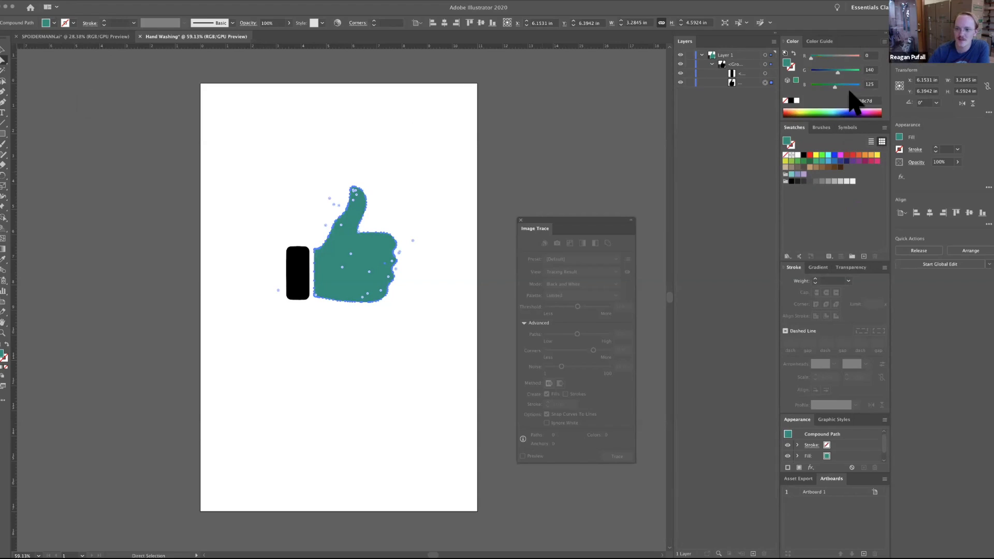
pyautogui.click(884, 41)
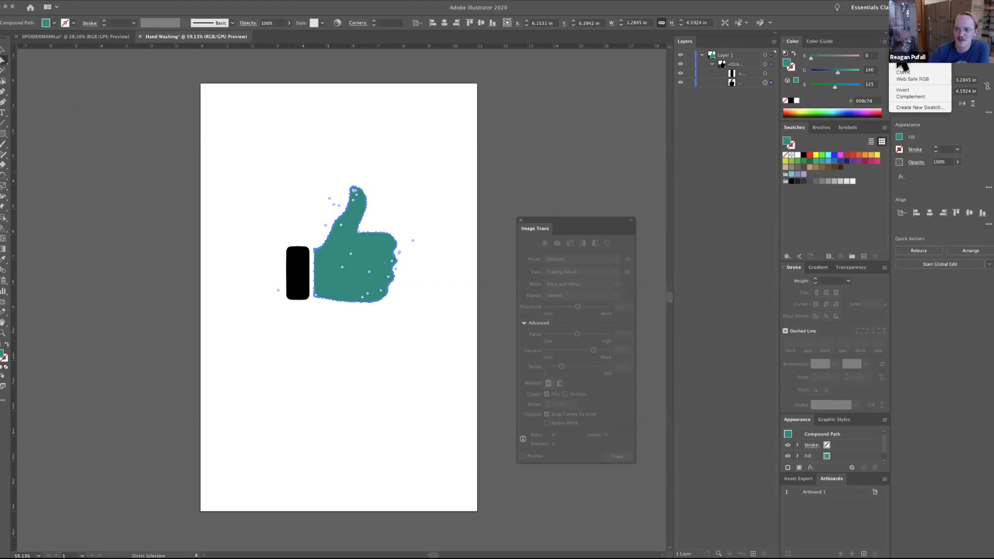
pyautogui.click(921, 73)
pyautogui.click(884, 42)
pyautogui.click(904, 60)
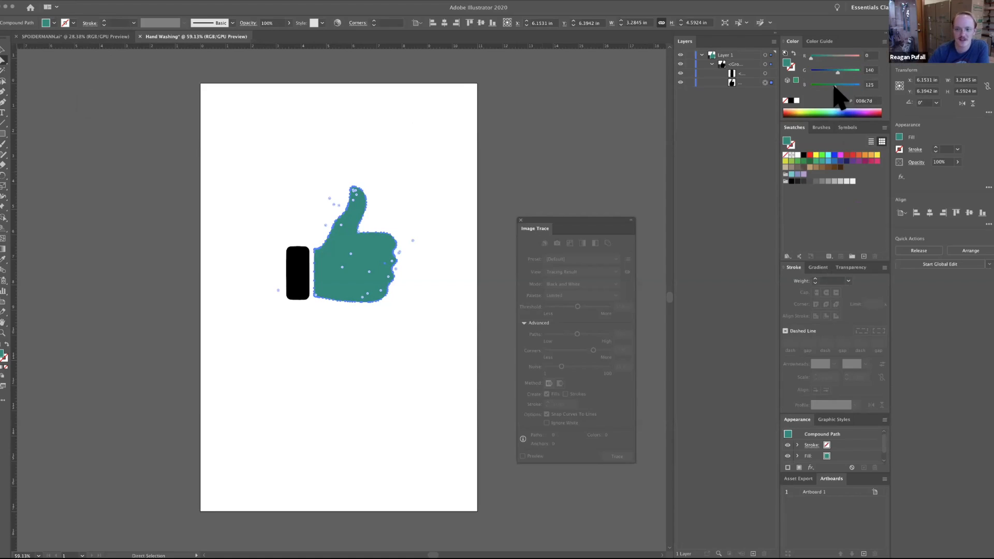
# Try yellow, navy and purple swatches on the hand, settle on the dark green fill 006837, and deselect it.
pyautogui.click(877, 155)
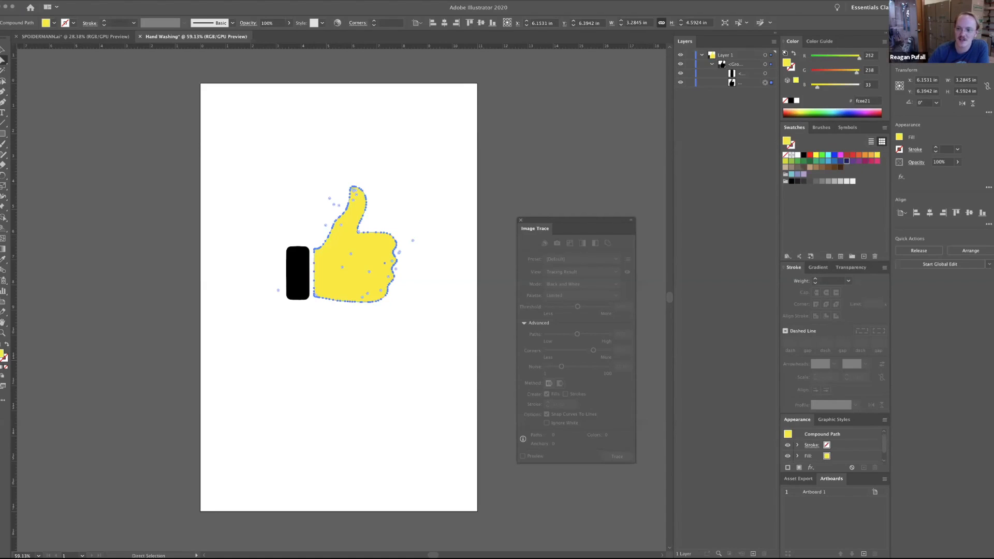
pyautogui.click(847, 161)
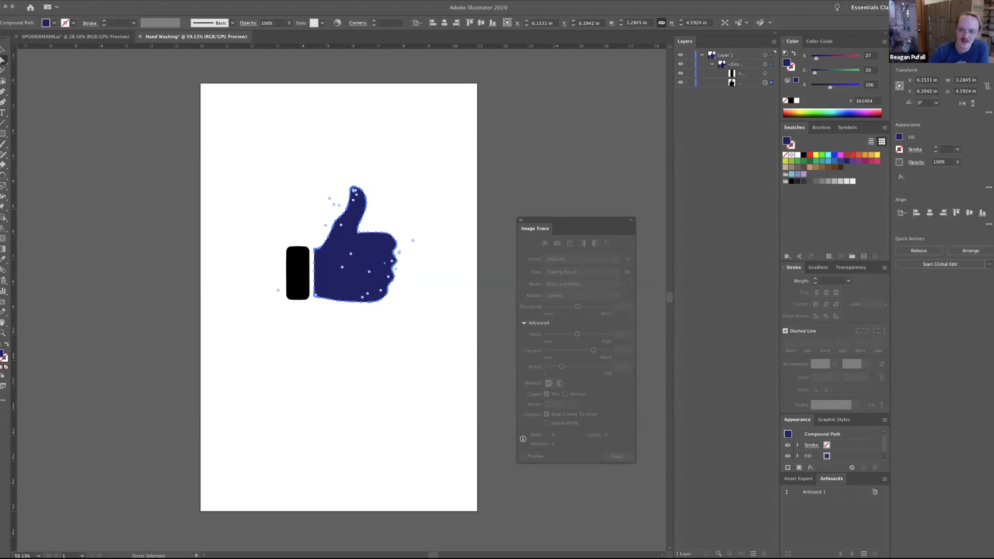
pyautogui.click(858, 161)
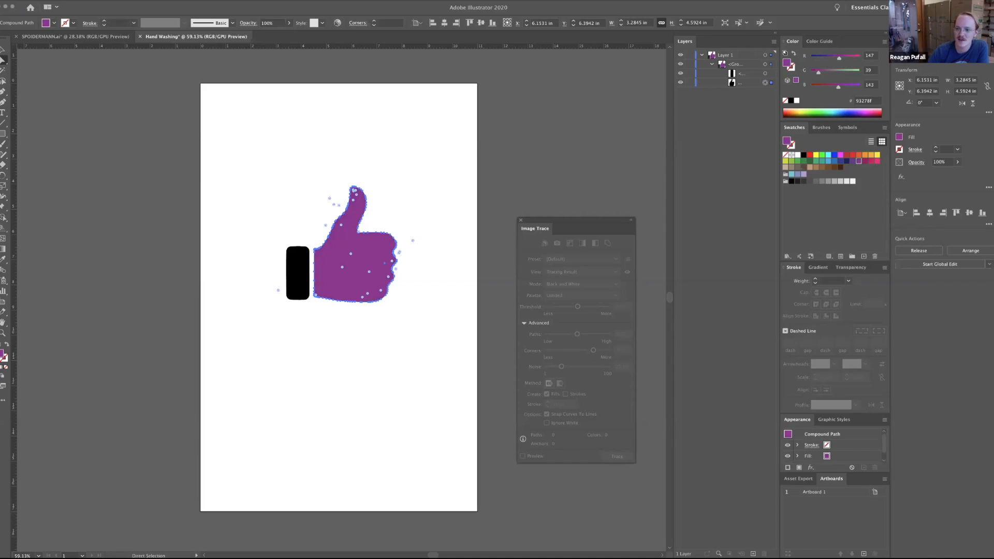
pyautogui.click(810, 161)
pyautogui.click(244, 197)
# Fill the cuff path with the red swatch, ff0000, and deselect it.
pyautogui.click(298, 273)
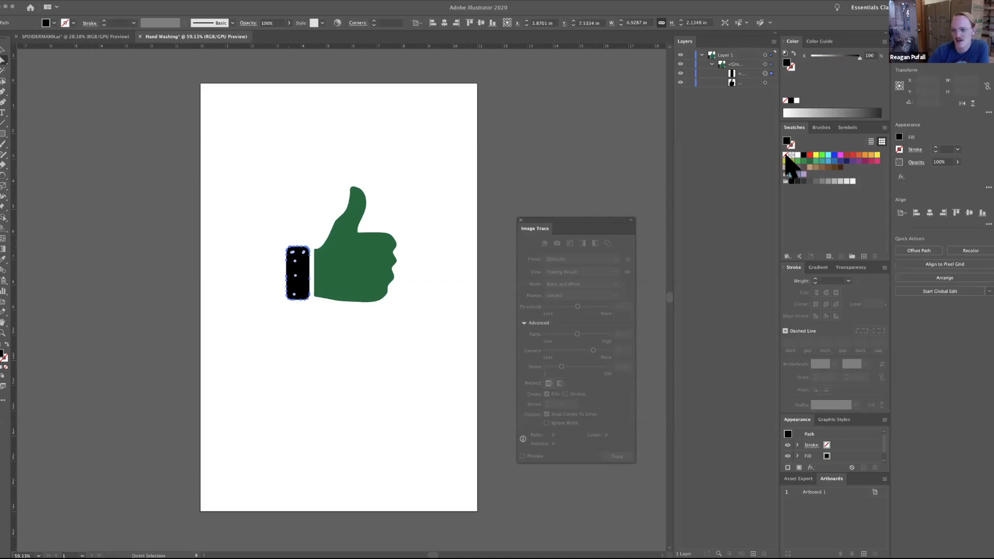
pyautogui.click(810, 155)
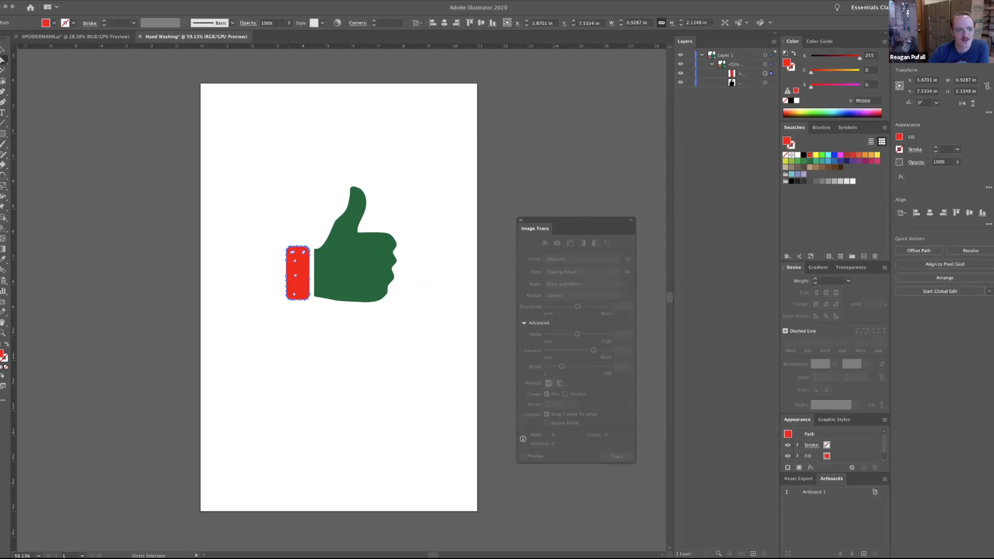
pyautogui.click(244, 196)
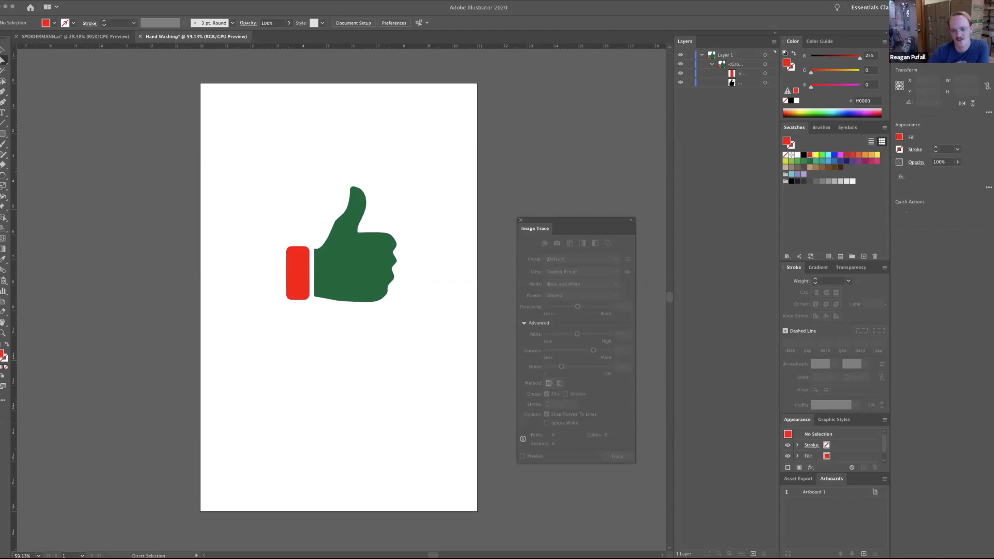
pyautogui.press('super+Tab')
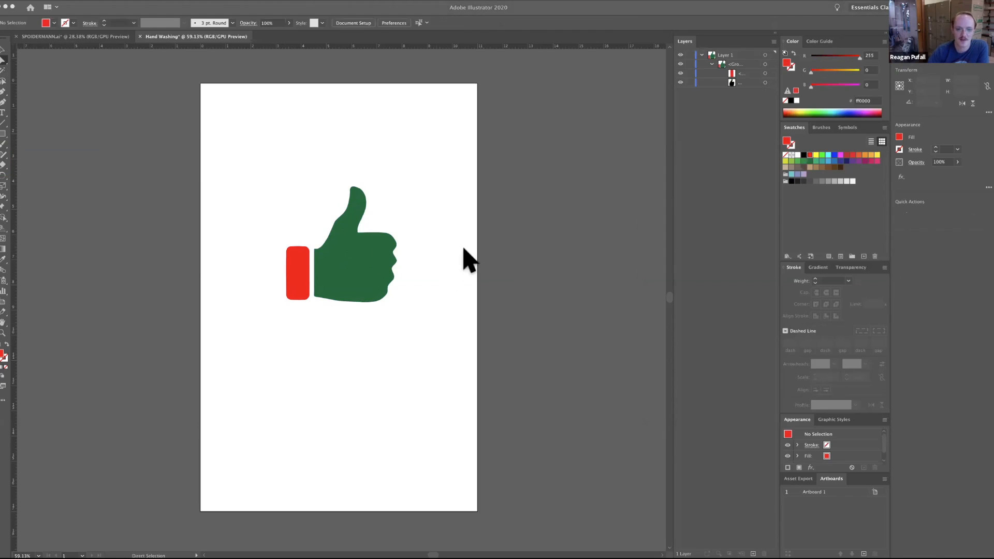
pyautogui.click(458, 232)
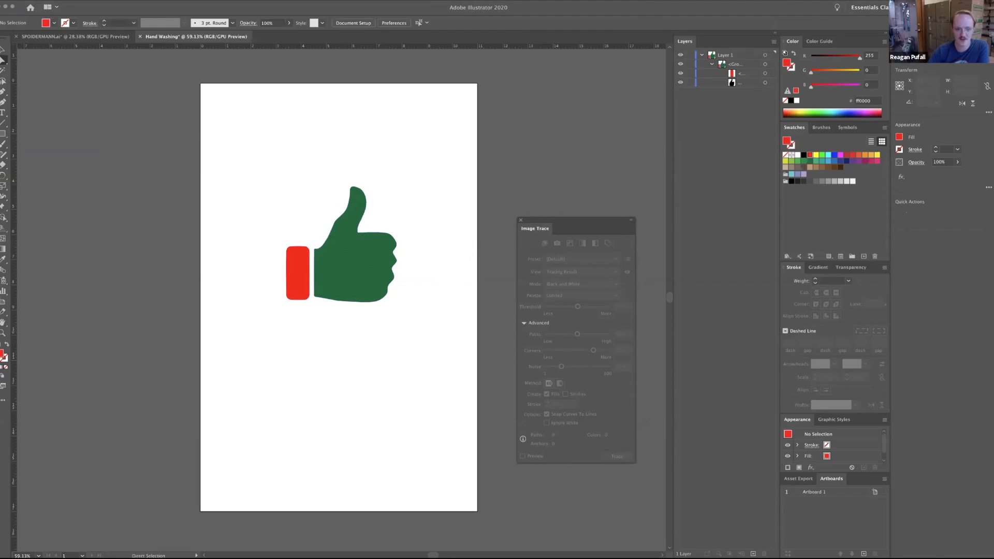
# Try to reshape the cuff by pulling the anchor point at its upper-right corner outward.
pyautogui.click(355, 264)
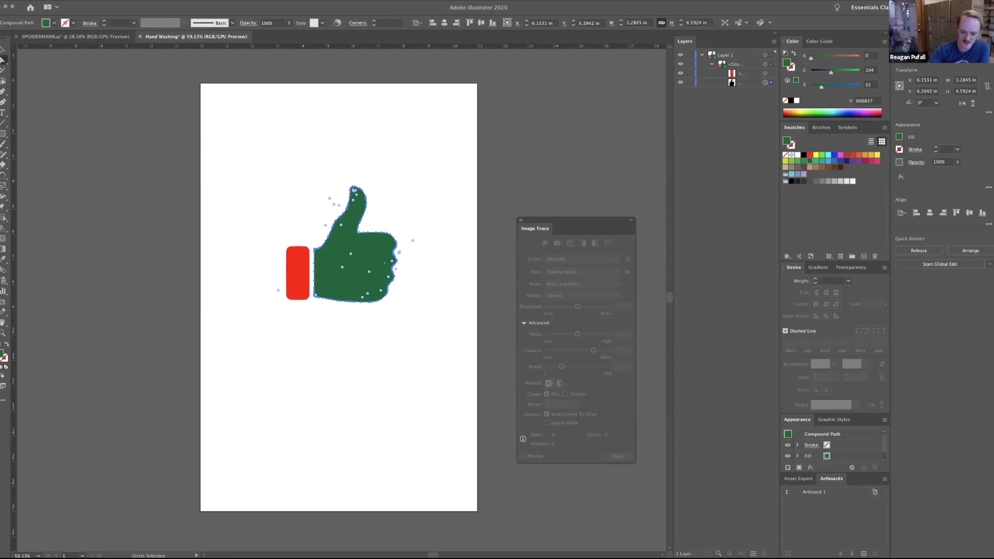
pyautogui.press('super+equal')
pyautogui.press('super+equal')
pyautogui.press('super+equal')
pyautogui.press('super+equal')
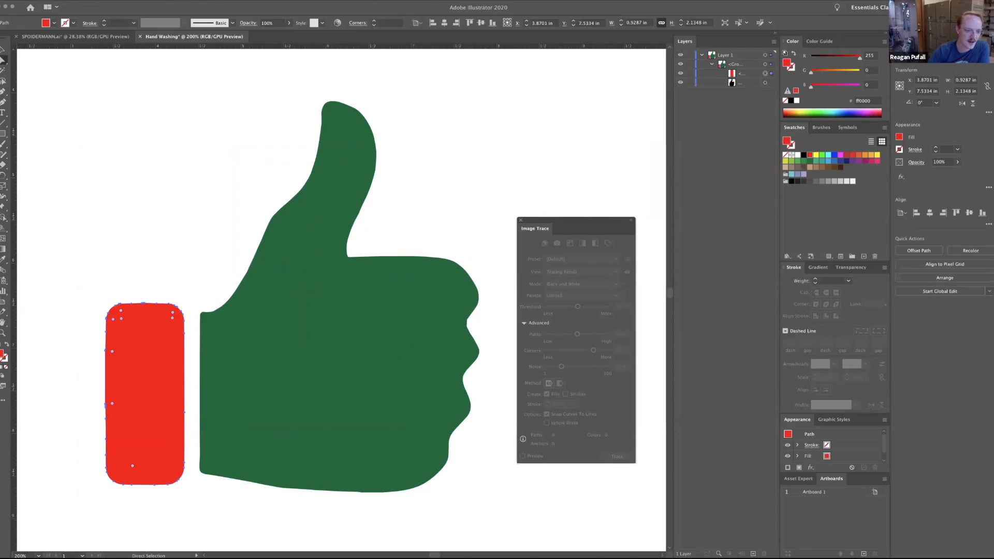
pyautogui.moveTo(173, 317); pyautogui.dragTo(197, 289)
pyautogui.moveTo(184, 309)
pyautogui.mouseDown()
pyautogui.moveTo(176, 313)
pyautogui.moveTo(193, 297)
pyautogui.moveTo(191, 317)
pyautogui.mouseUp()
pyautogui.click(64, 1)
pyautogui.click(65, 4)
pyautogui.click(63, 1)
pyautogui.click(66, 4)
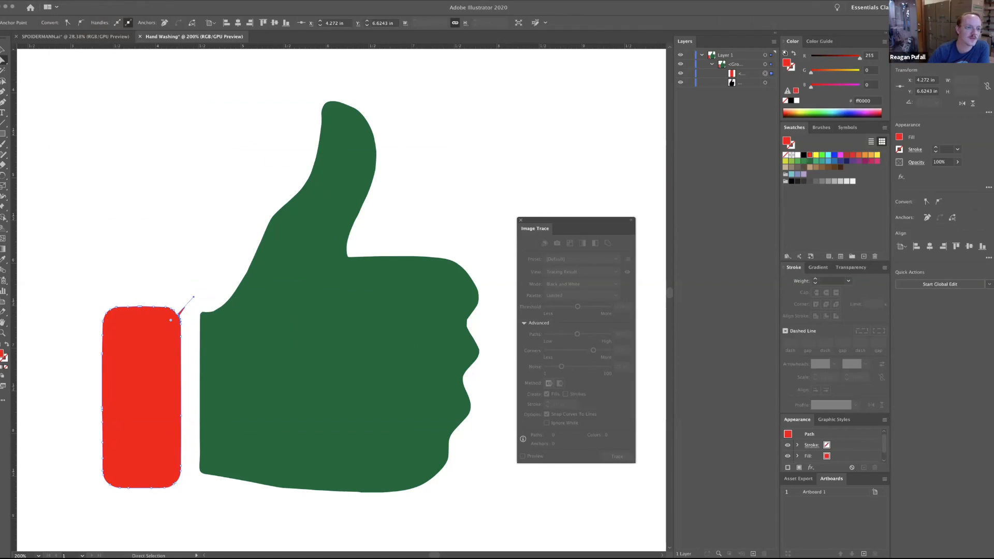
# Try the Simplify command on the cuff path.
pyautogui.click(95, 1)
pyautogui.moveTo(79, 1)
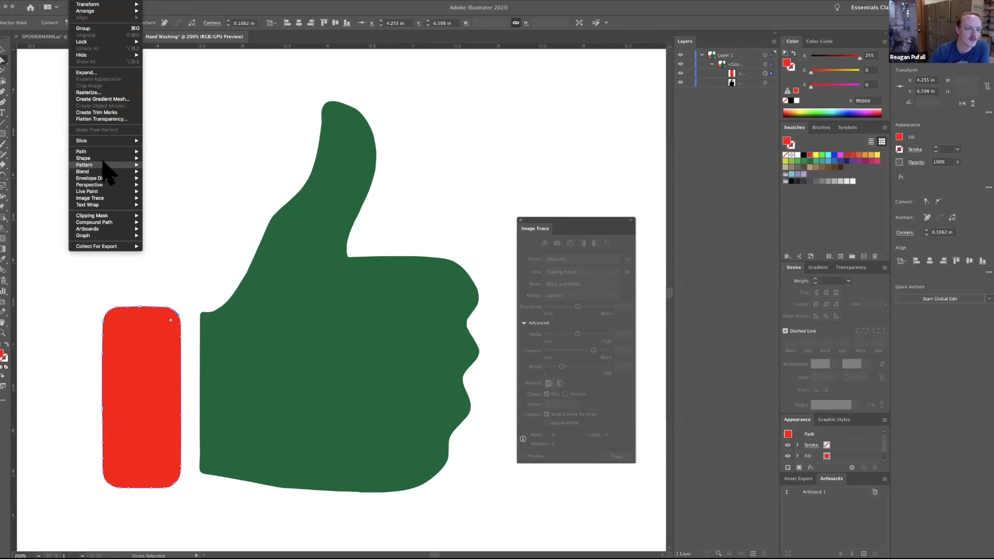
pyautogui.moveTo(110, 151)
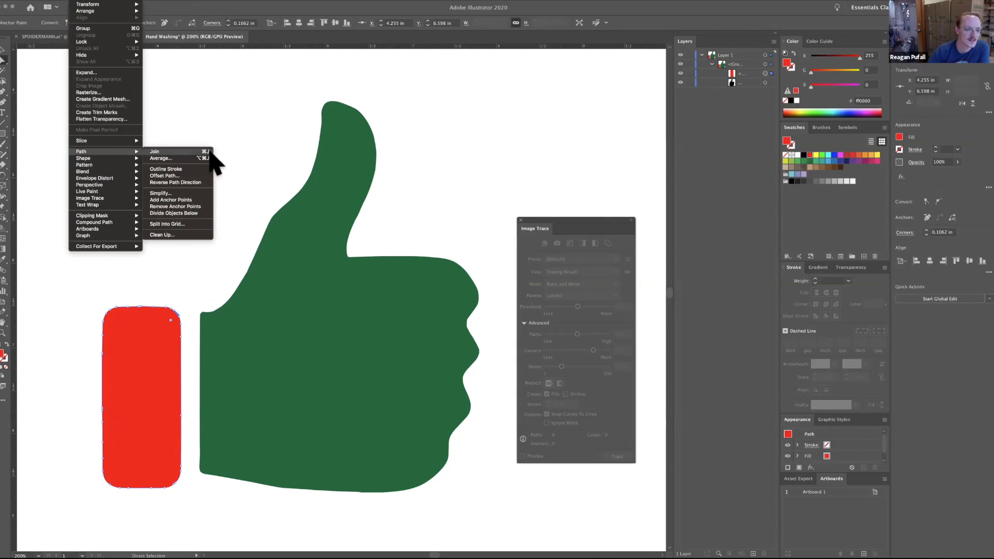
pyautogui.click(195, 192)
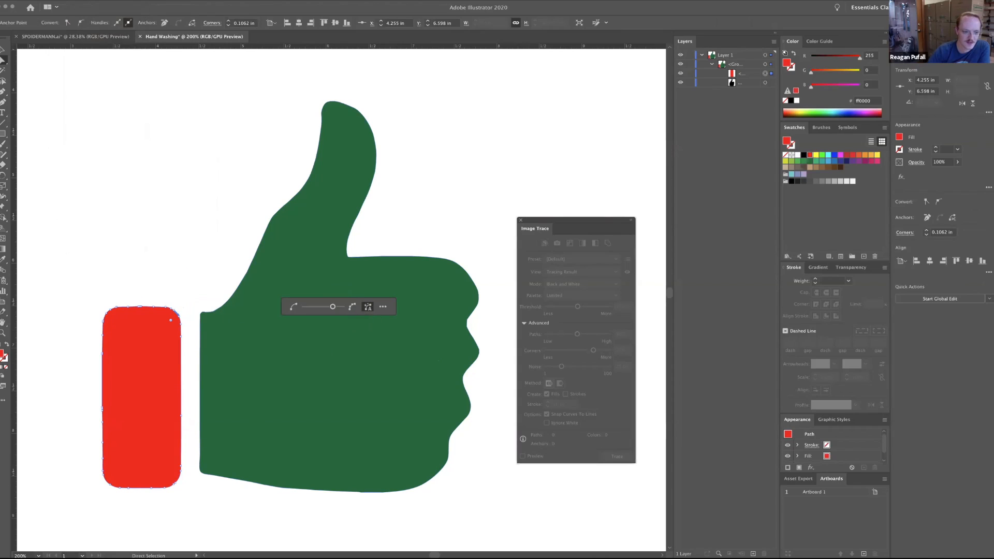
pyautogui.press('.')
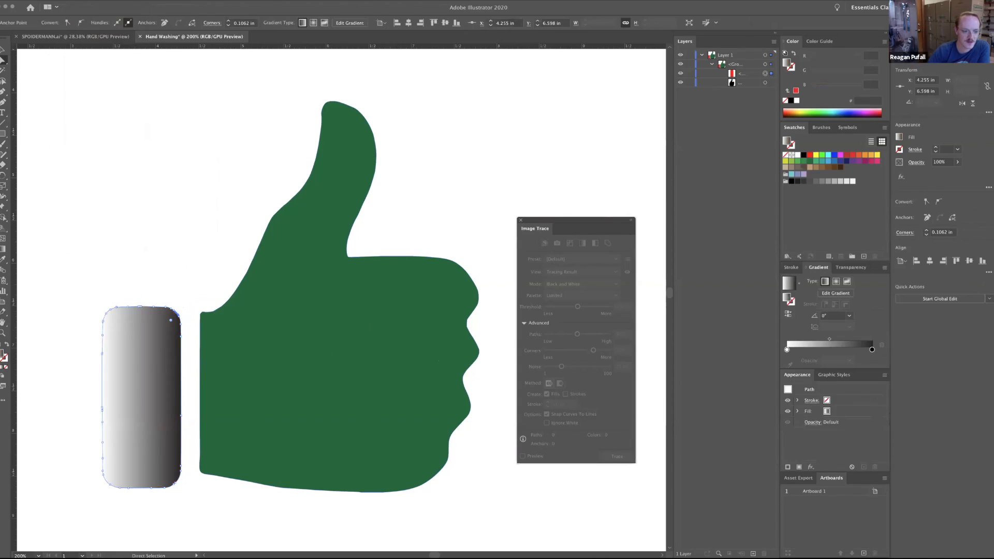
pyautogui.press(',')
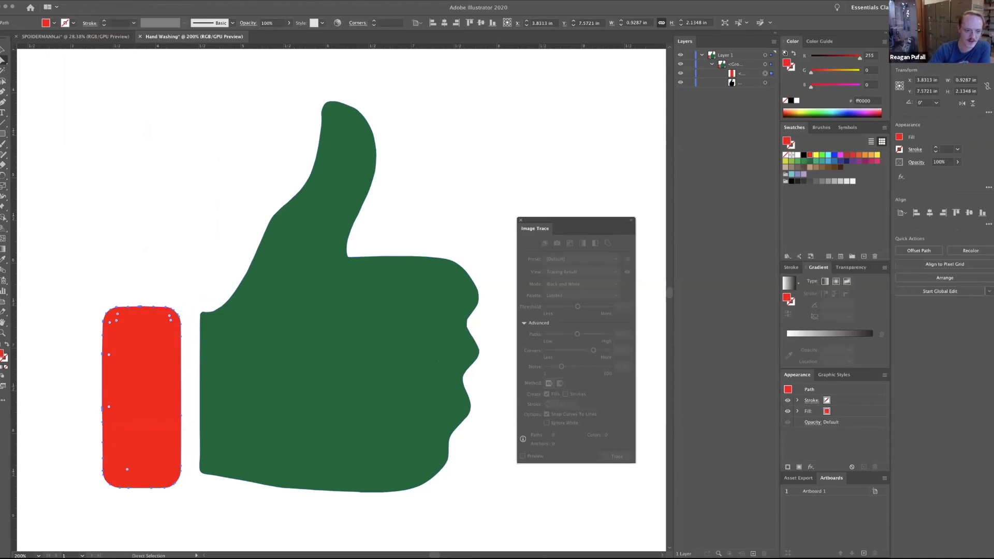
pyautogui.press('Return')
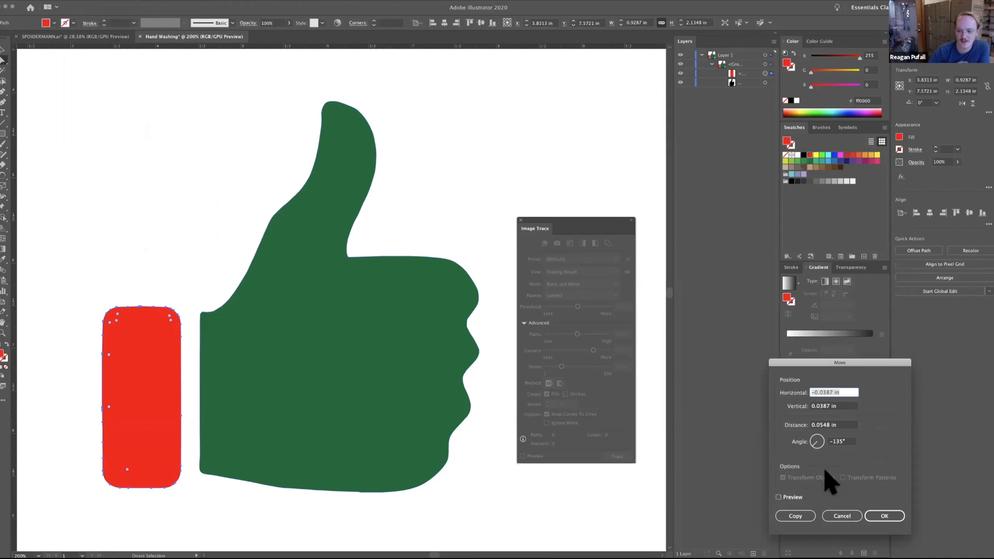
pyautogui.click(855, 513)
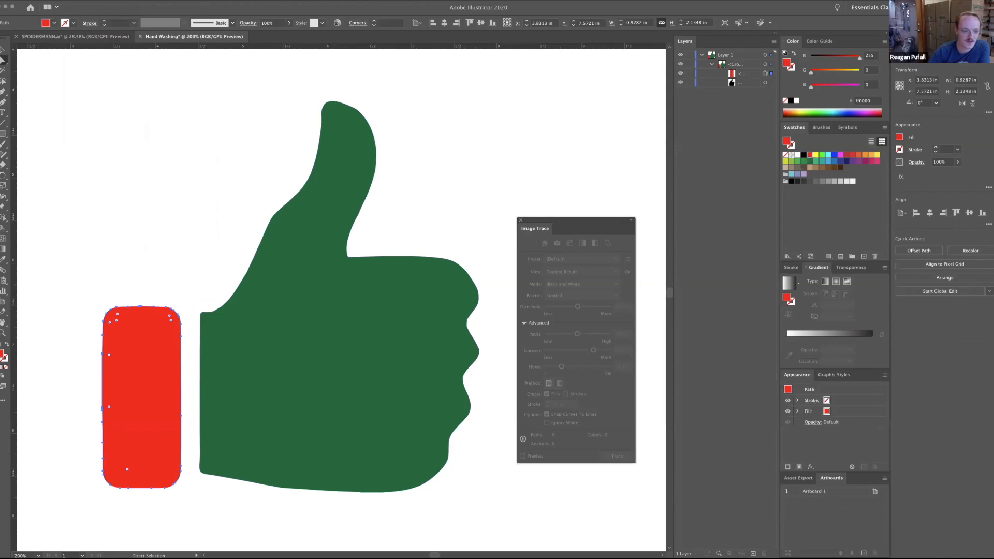
# Move the cuff up and away from the hand to about X 3.39 in, Y 5.76 in.
pyautogui.click(146, 250)
pyautogui.moveTo(136, 367); pyautogui.dragTo(98, 212)
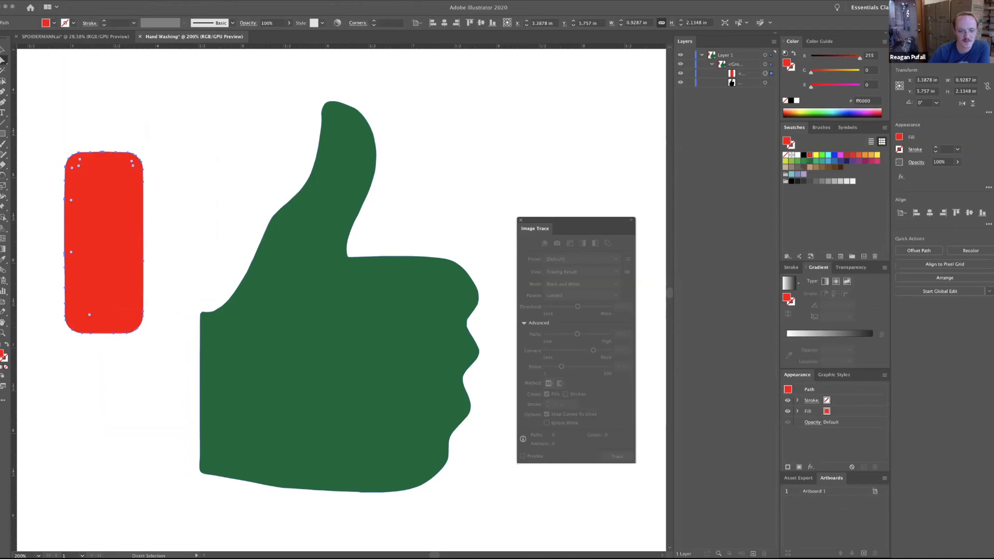
# Move the hand further right of the cuff and pull an anchor point at the thumb's base to about X 7.43 in, Y 5.49 in.
pyautogui.moveTo(311, 318); pyautogui.dragTo(392, 333)
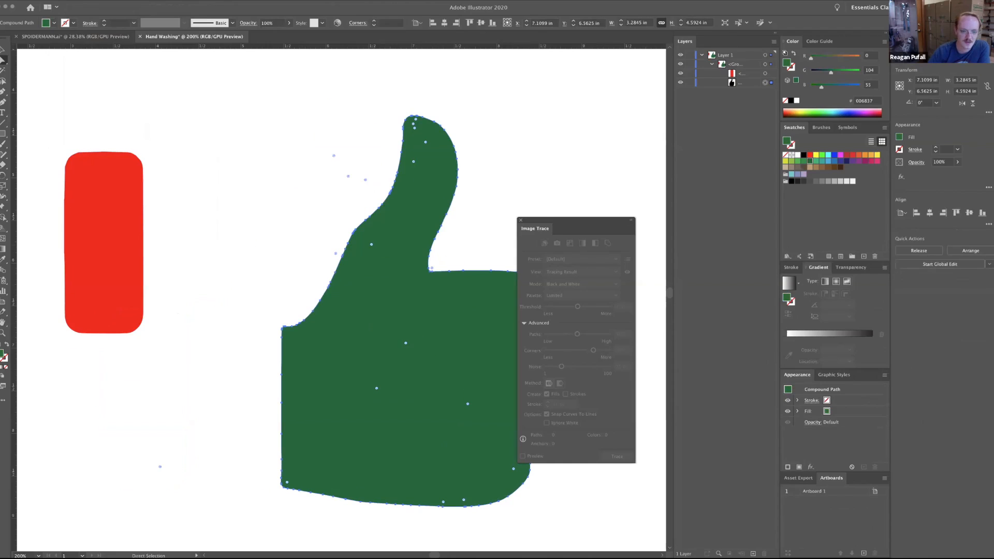
pyautogui.moveTo(394, 336); pyautogui.dragTo(384, 332)
pyautogui.moveTo(350, 230); pyautogui.dragTo(449, 218)
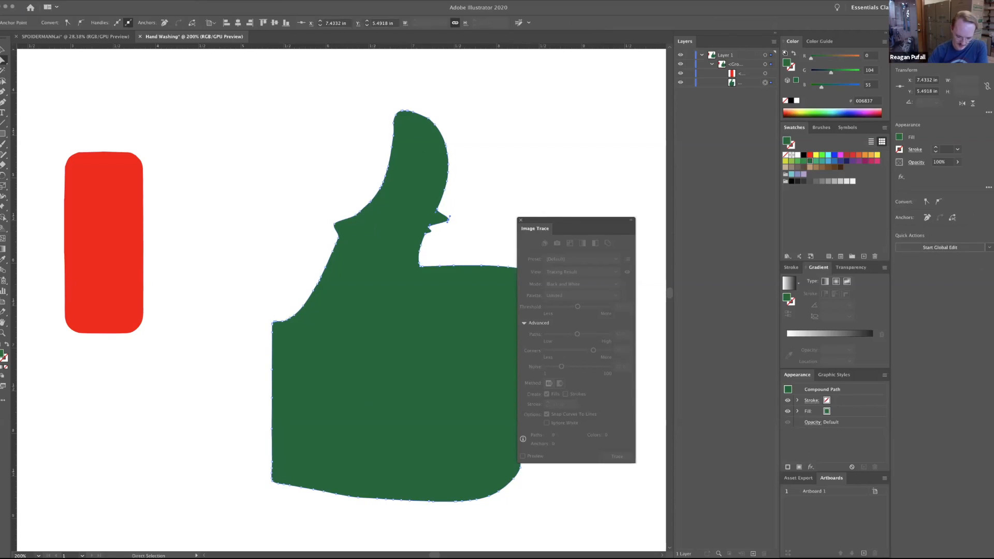
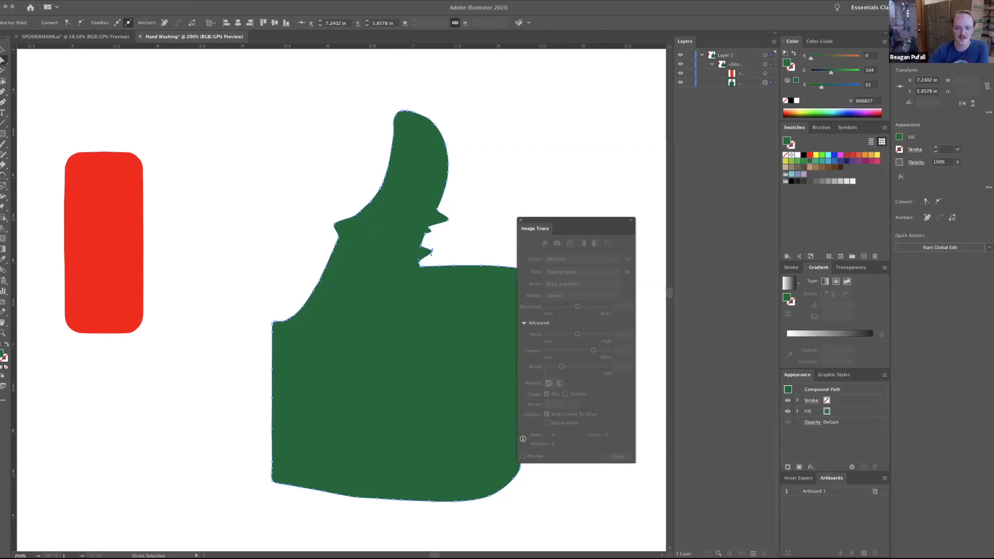
# Close the Image Trace panel and pull an anchor point on the thumb's lower-right edge outward to about X 7.56 in, Y 5.38 in.
pyautogui.click(521, 220)
pyautogui.moveTo(444, 190); pyautogui.dragTo(459, 211)
pyautogui.click(438, 209)
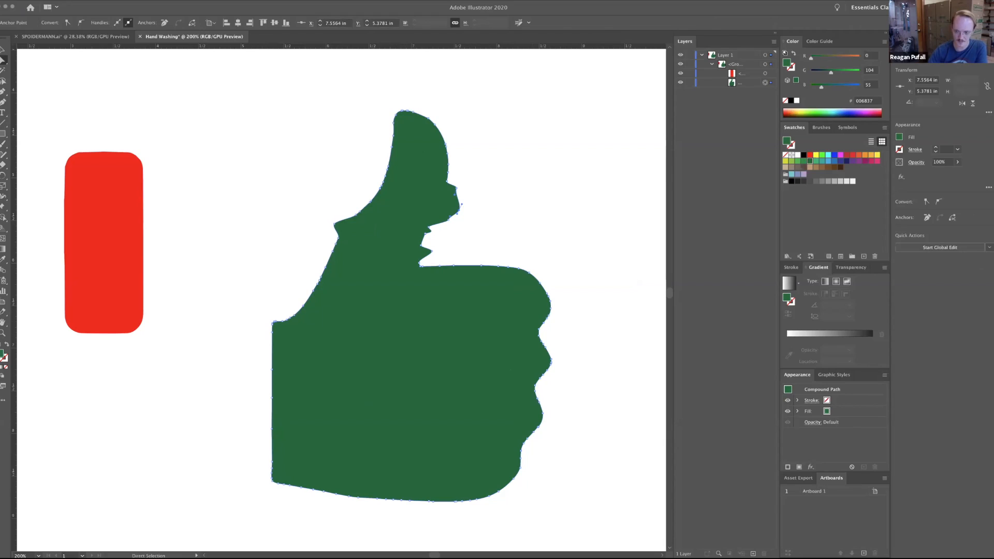
# Examine the hand's outline and the anchor points around the thumb at several magnifications.
pyautogui.press('super+0')
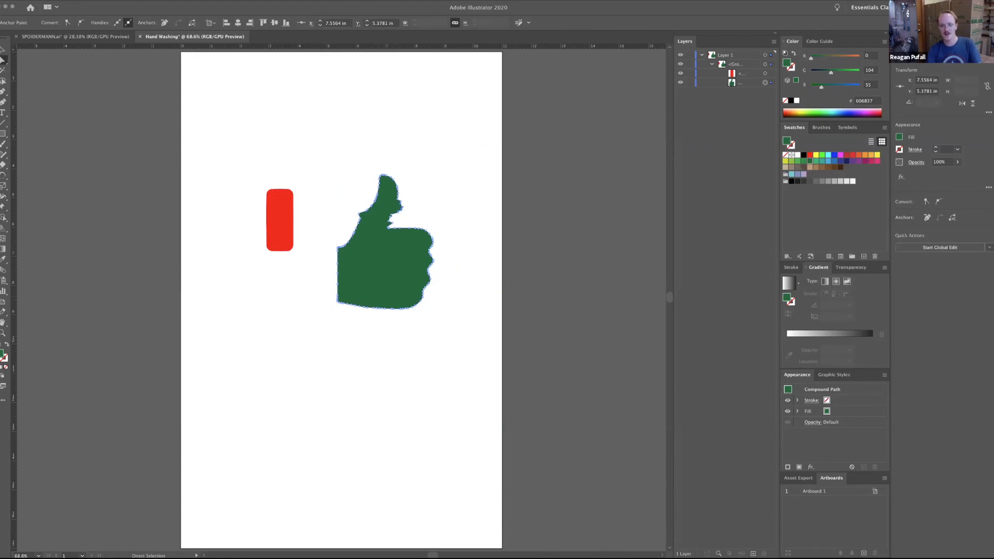
pyautogui.click(3, 332)
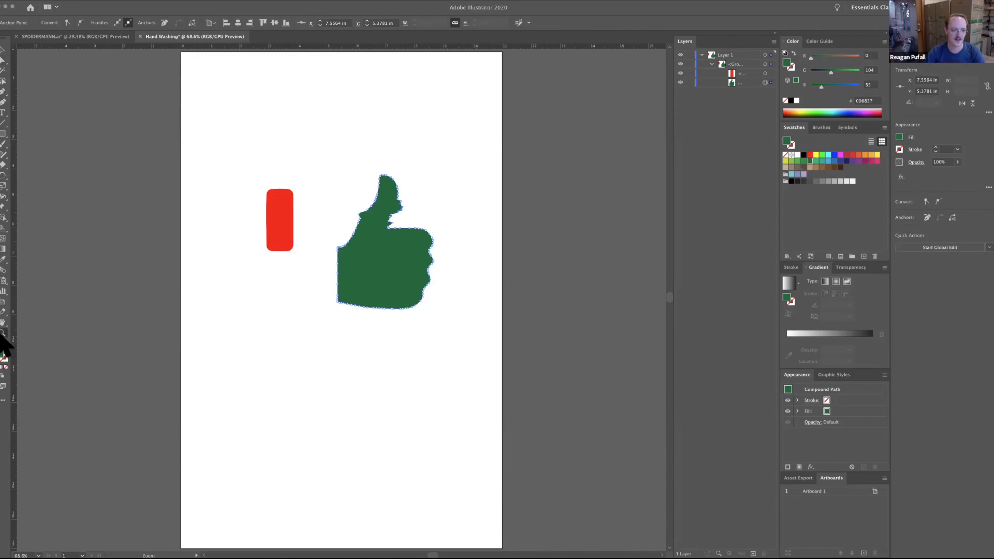
pyautogui.click(430, 230)
pyautogui.click(431, 230)
pyautogui.click(430, 229)
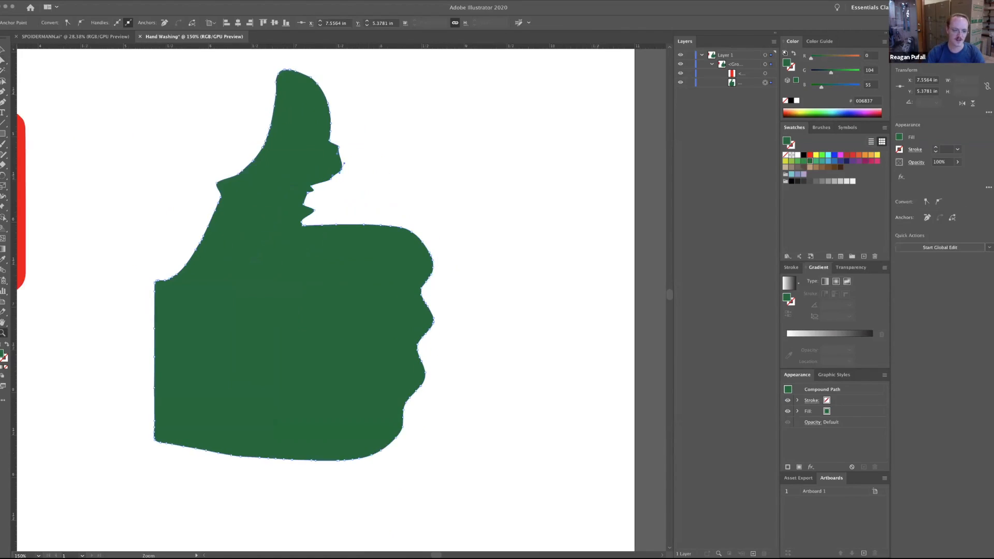
pyautogui.click(431, 230)
pyautogui.moveTo(157, 227)
pyautogui.mouseDown()
pyautogui.moveTo(258, 227)
pyautogui.moveTo(173, 226)
pyautogui.mouseUp()
pyautogui.click(391, 248)
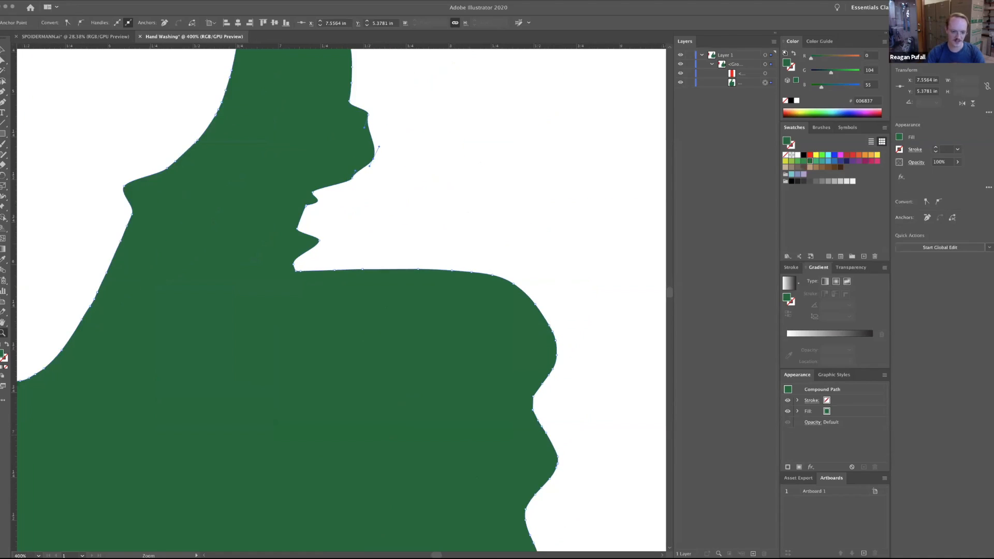
pyautogui.click(391, 244)
pyautogui.click(391, 244)
pyautogui.press('super+minus')
pyautogui.press('super+minus')
pyautogui.press('super+minus')
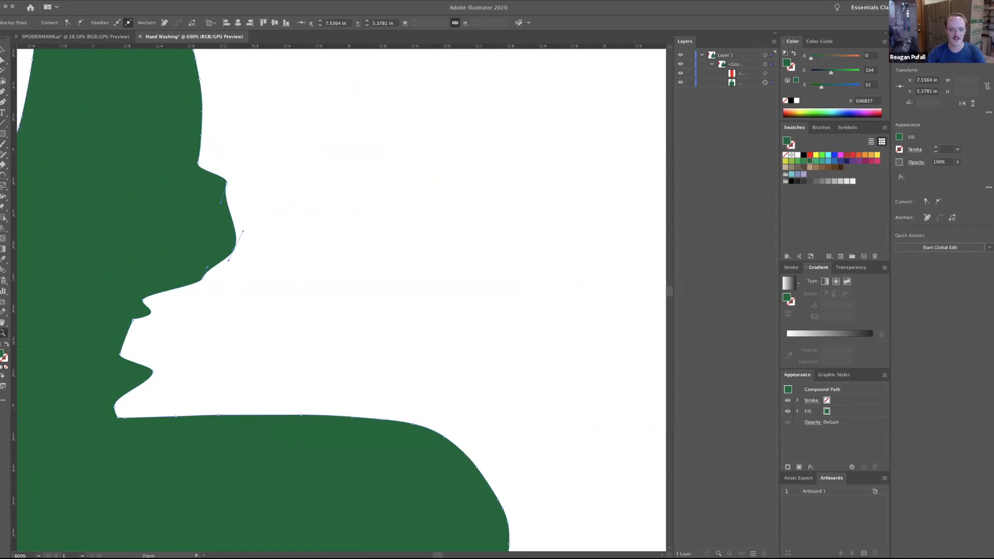
pyautogui.press('super+minus')
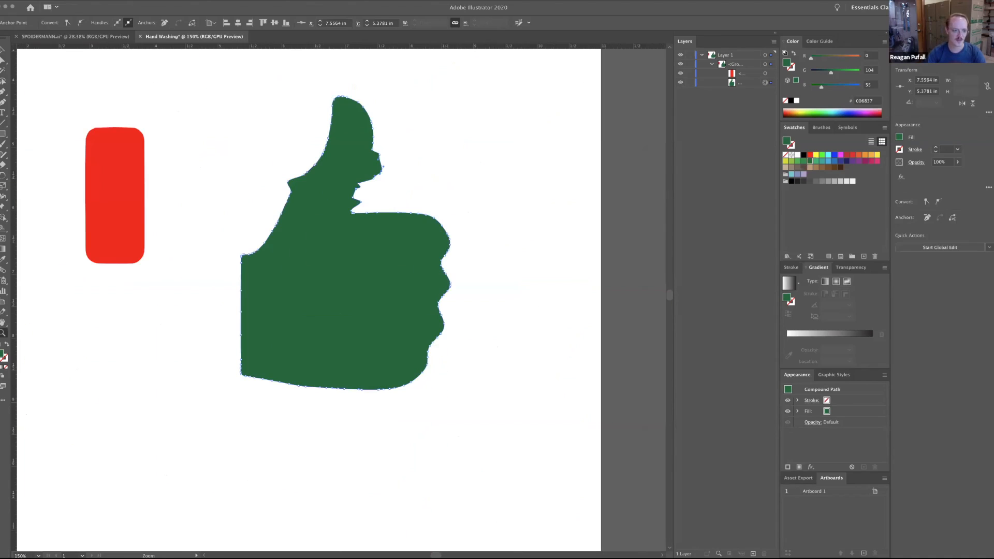
# Delete all artwork from the artboard, both the red cuff and the green hand.
pyautogui.click(3, 60)
pyautogui.press('super+0')
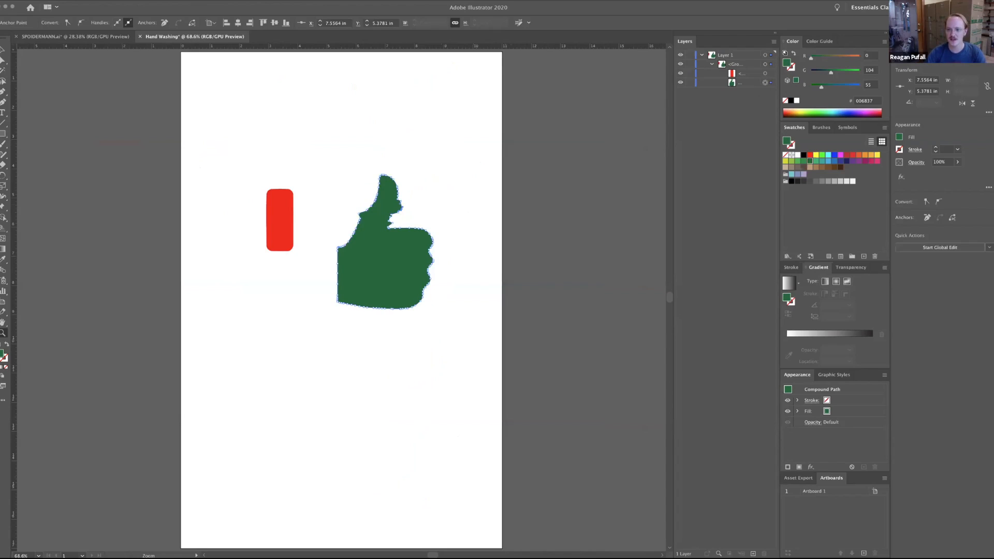
pyautogui.press('super+a')
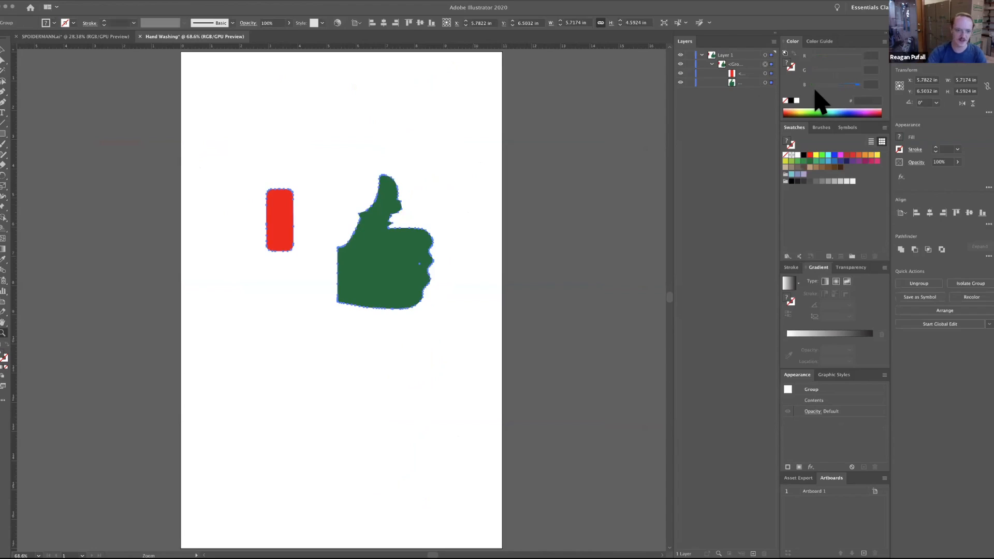
pyautogui.press('Delete')
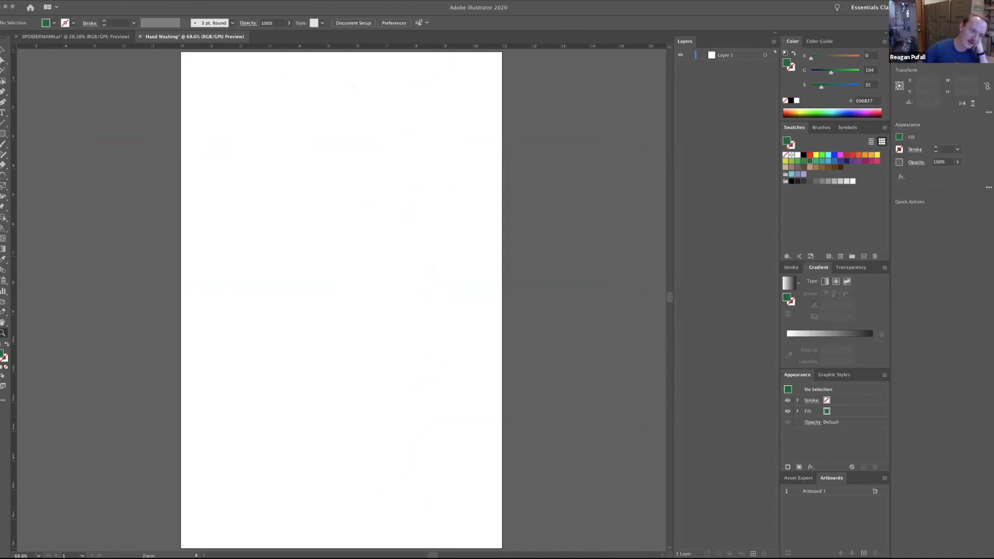
# Place tracing example.jpg as an unlinked, non-template image about 11.12 in wide and 7.57 in high across the artboard's upper half.
pyautogui.click(48, 0)
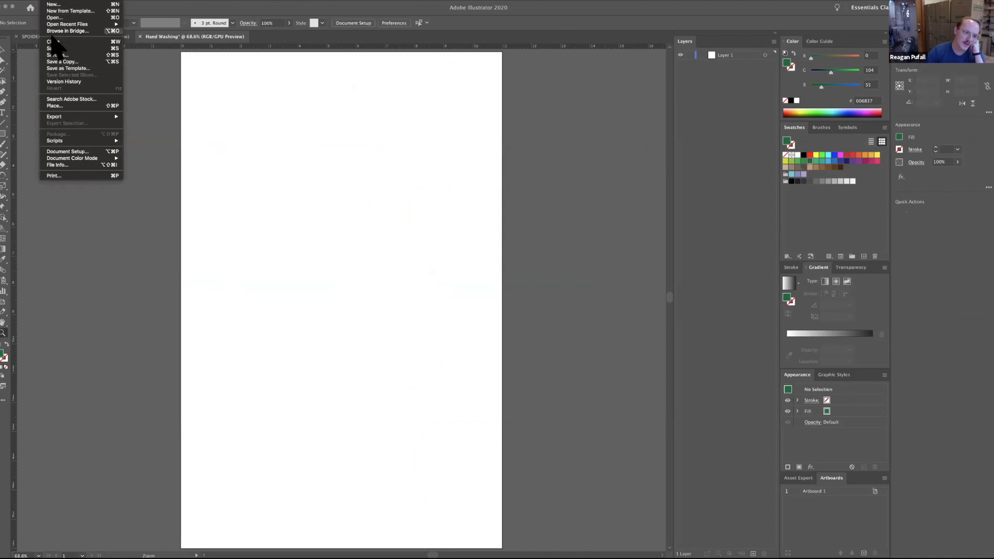
pyautogui.click(60, 105)
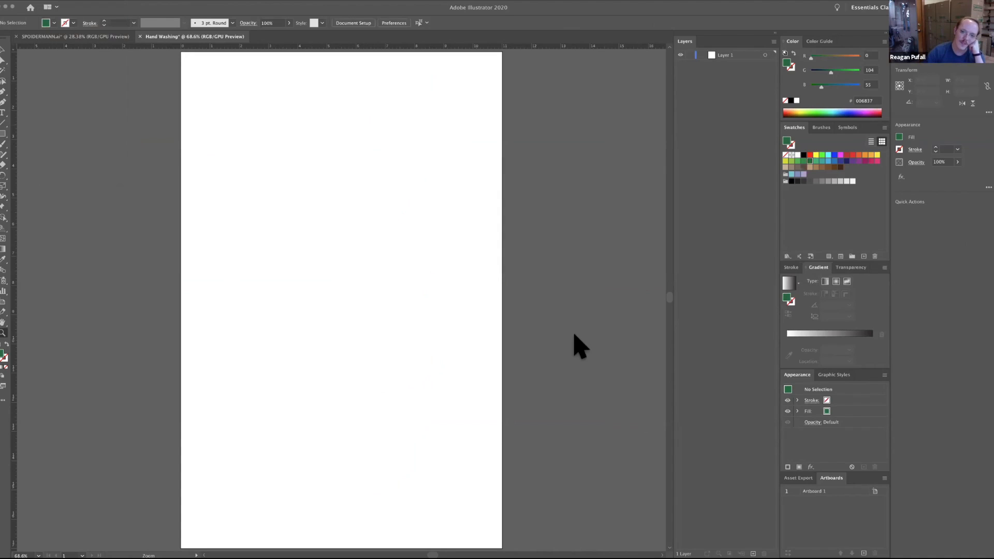
pyautogui.click(477, 155)
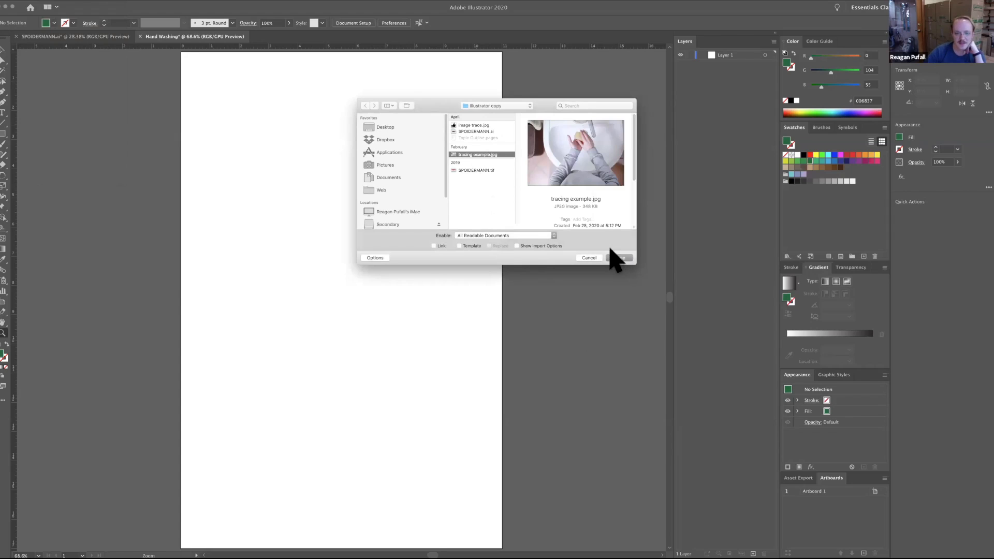
pyautogui.moveTo(421, 102); pyautogui.dragTo(245, 126)
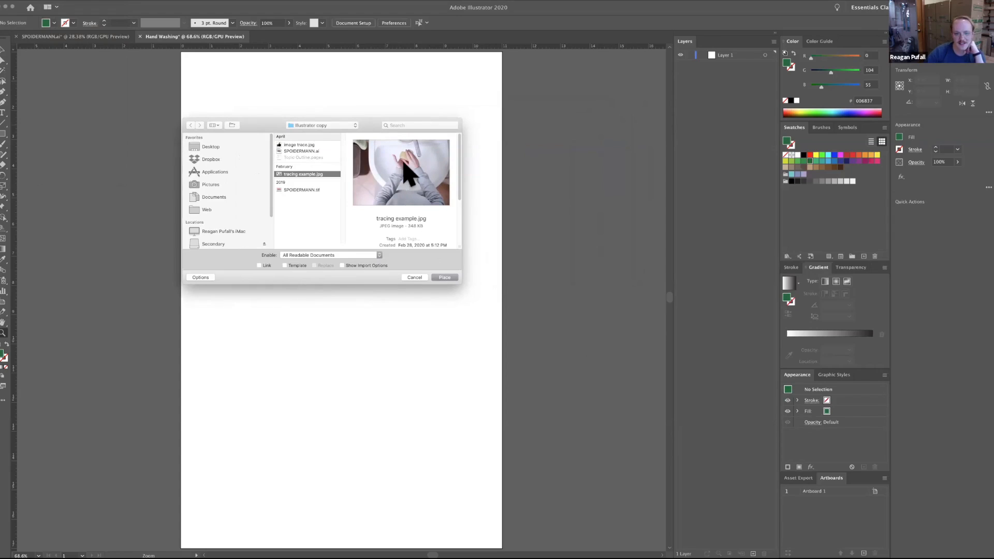
pyautogui.click(293, 264)
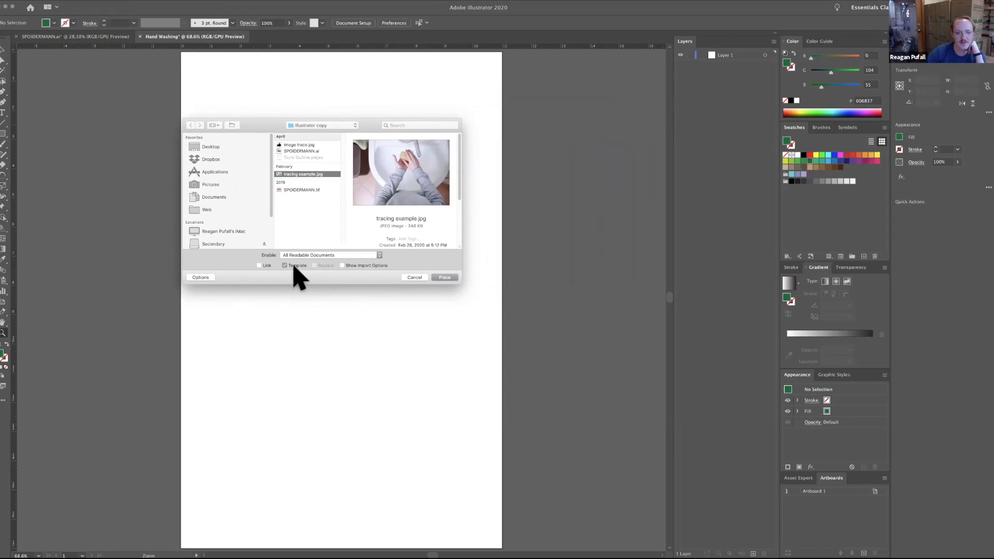
pyautogui.click(285, 265)
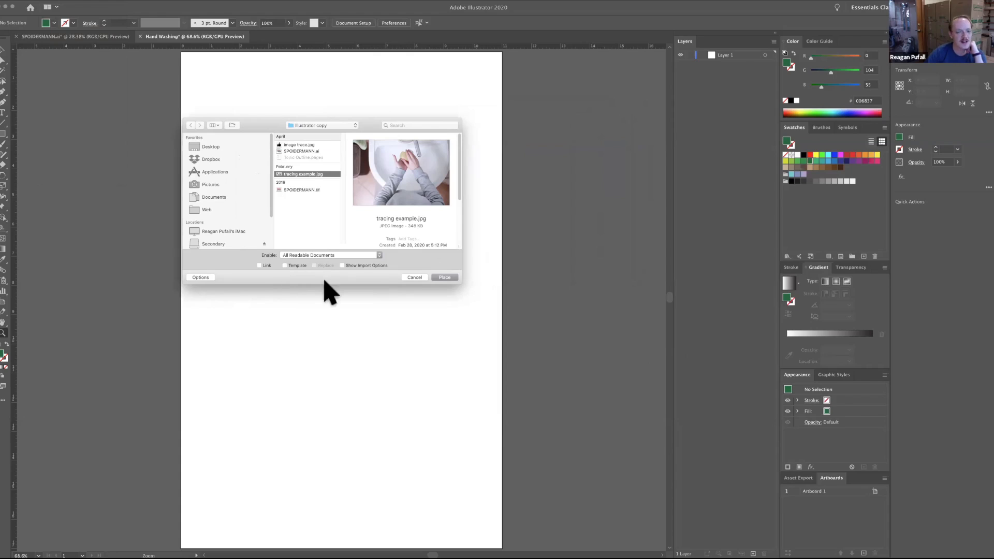
pyautogui.click(441, 277)
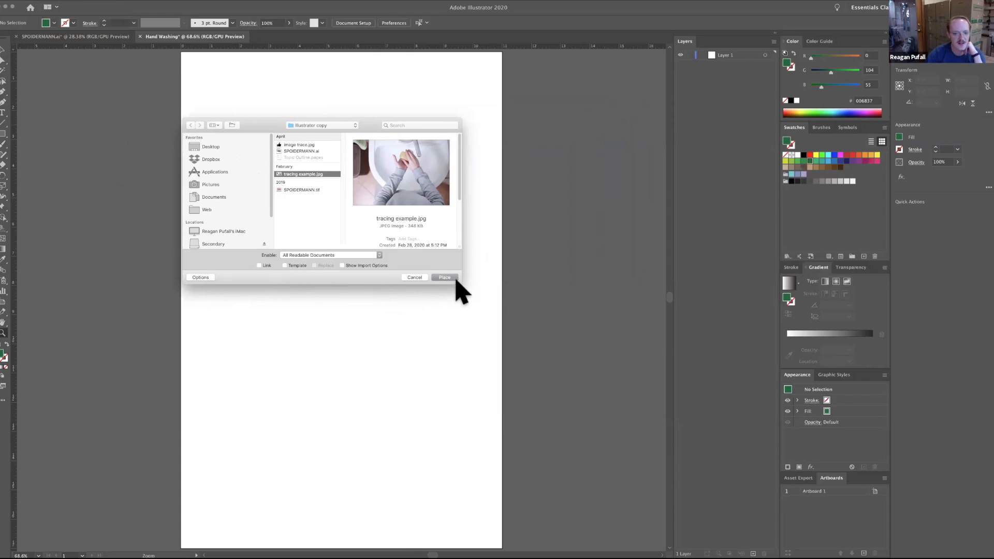
pyautogui.click(454, 277)
pyautogui.moveTo(187, 130); pyautogui.dragTo(513, 352)
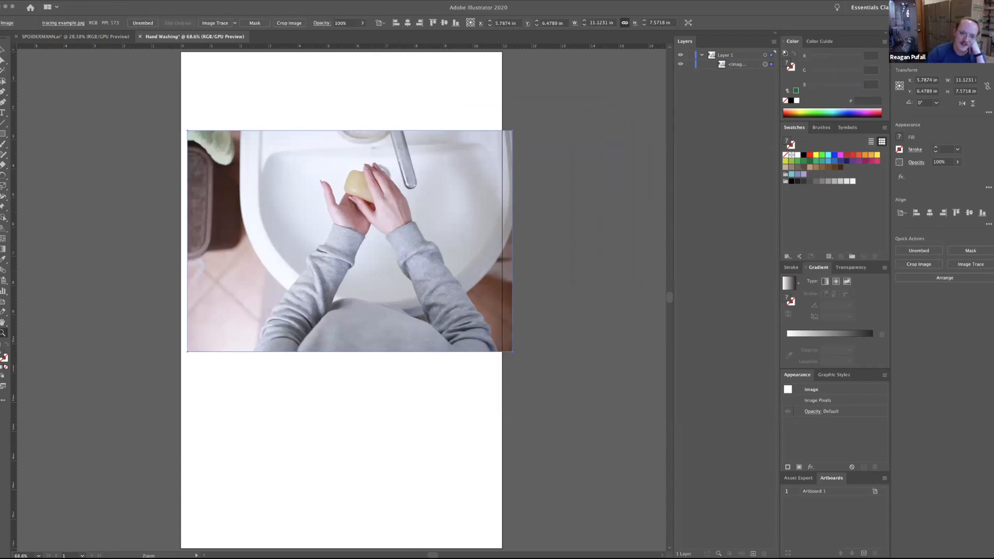
# Move the placed photo to about X 6.18 in, Y 6.46 in.
pyautogui.click(388, 195)
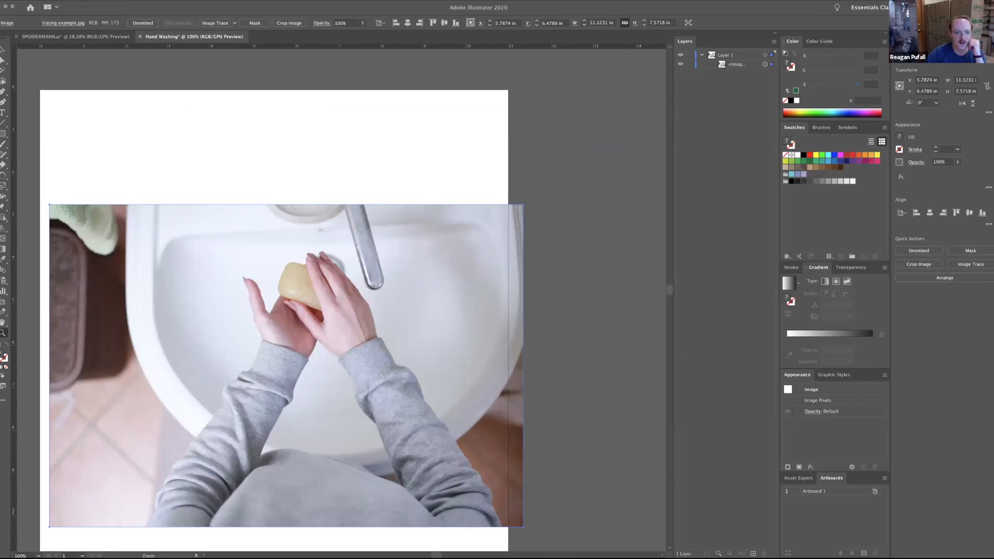
pyautogui.click(344, 330)
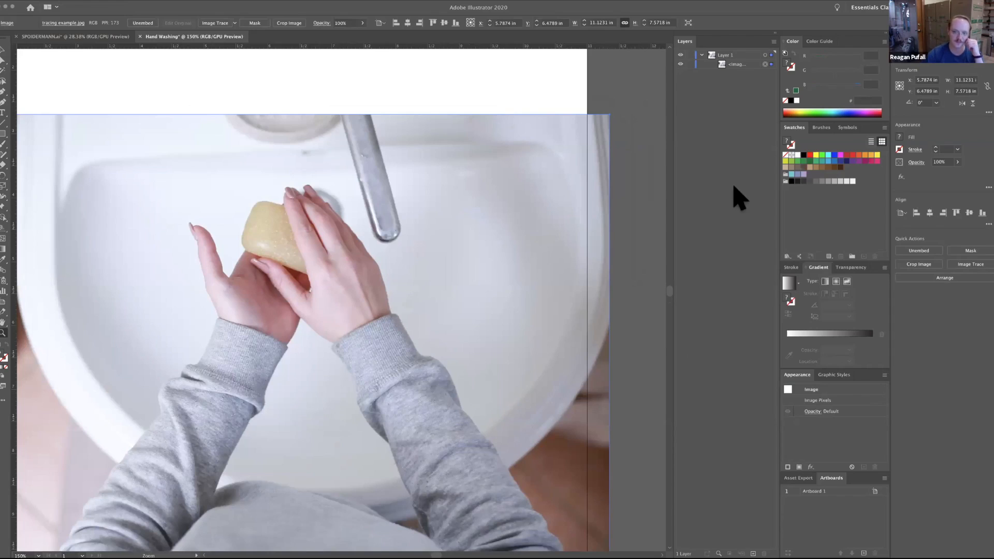
pyautogui.click(3, 49)
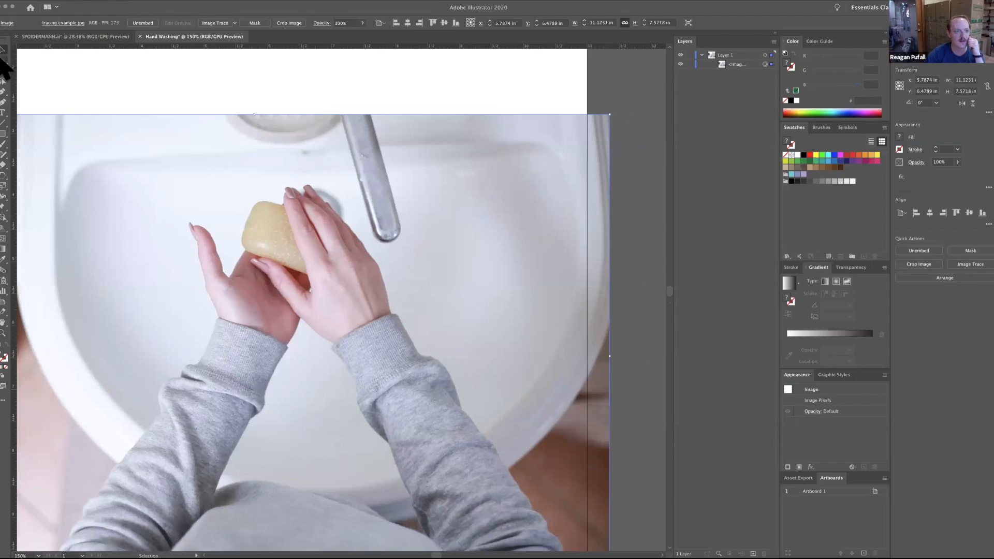
pyautogui.click(3, 60)
pyautogui.moveTo(248, 202); pyautogui.dragTo(387, 243)
pyautogui.moveTo(410, 271); pyautogui.dragTo(432, 253)
pyautogui.moveTo(330, 301); pyautogui.dragTo(280, 321)
pyautogui.moveTo(271, 305); pyautogui.dragTo(355, 372)
pyautogui.moveTo(388, 359); pyautogui.dragTo(265, 313)
pyautogui.moveTo(281, 254); pyautogui.dragTo(356, 311)
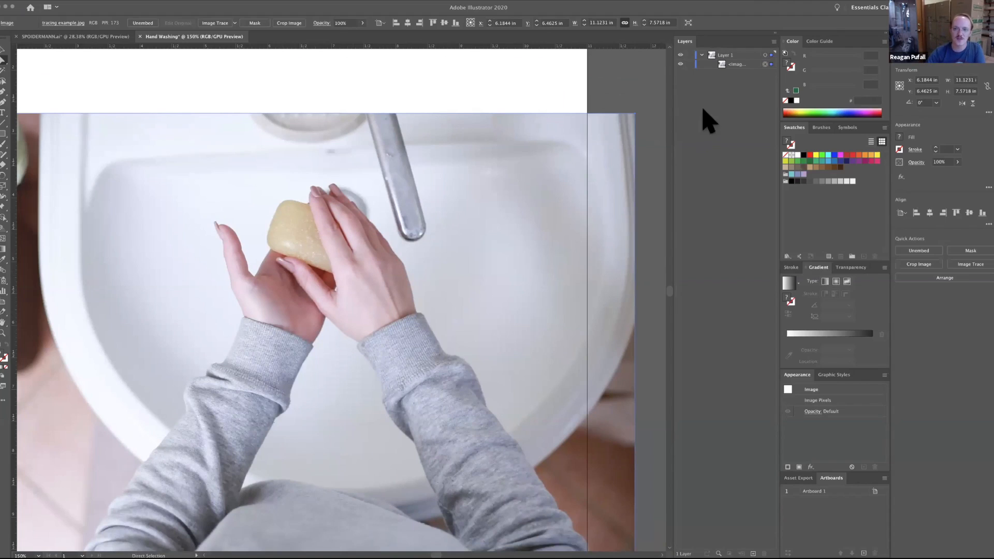
# Toggle the photo's visibility off and back on, and lock the image inside Layer 1 while leaving the layer itself unlocked.
pyautogui.click(680, 64)
pyautogui.click(681, 64)
pyautogui.click(680, 64)
pyautogui.click(680, 64)
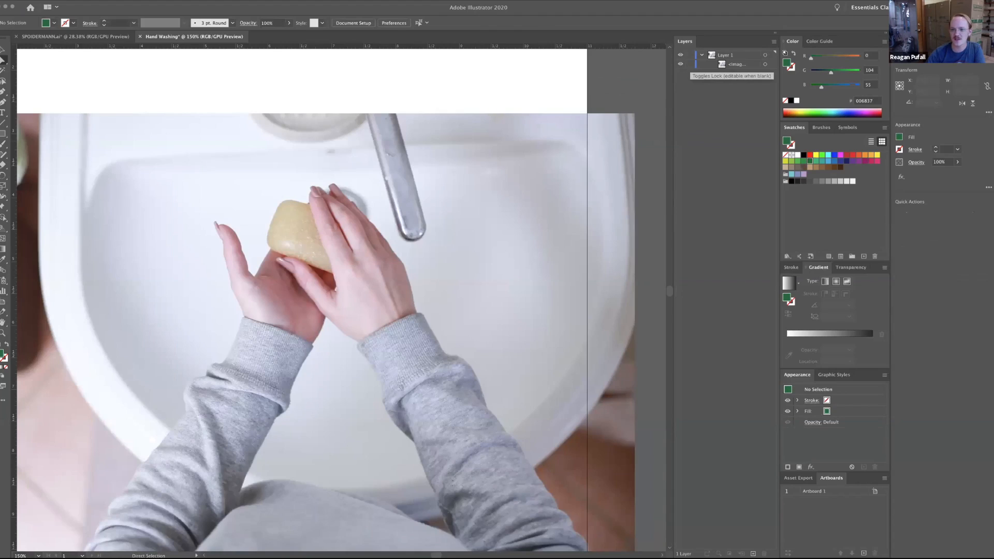
pyautogui.click(689, 64)
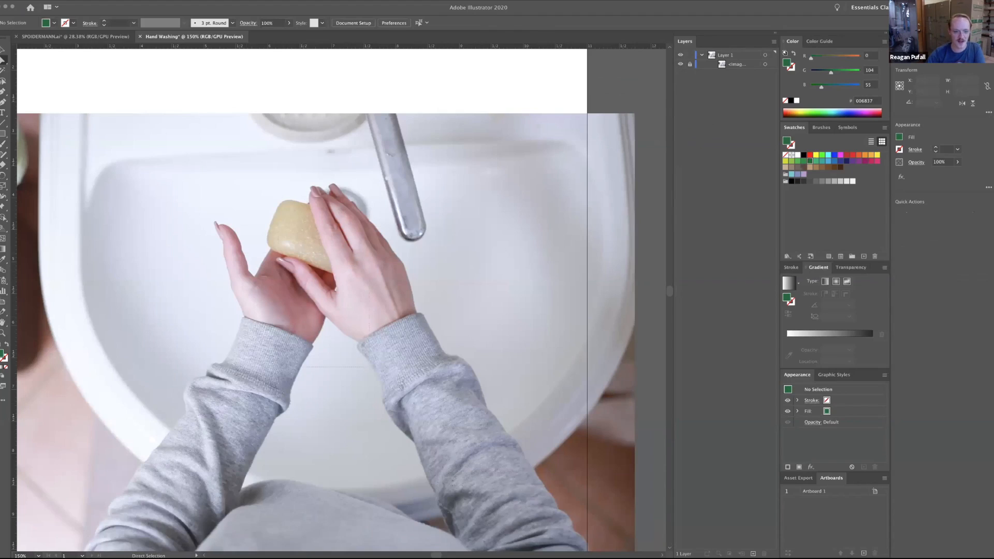
pyautogui.click(689, 54)
pyautogui.click(689, 54)
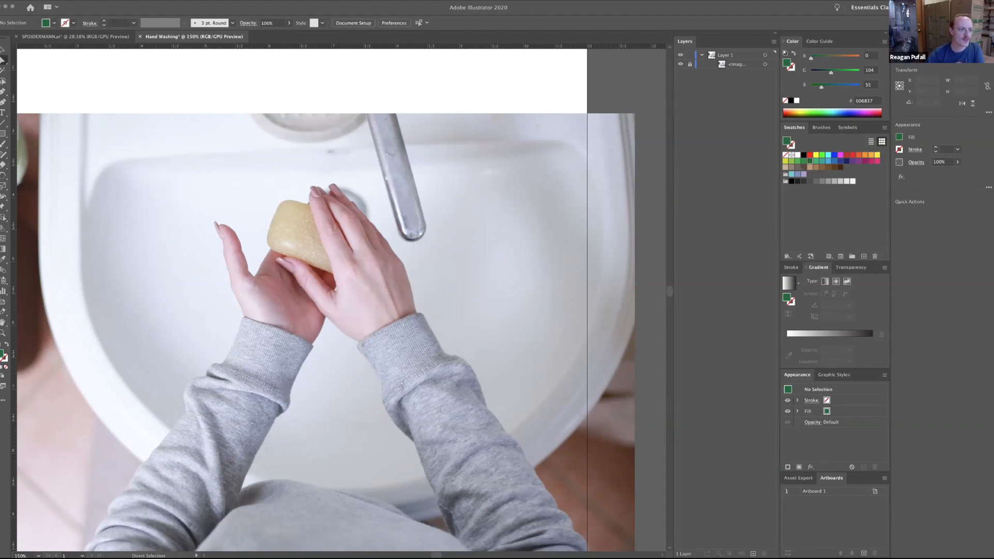
pyautogui.click(3, 51)
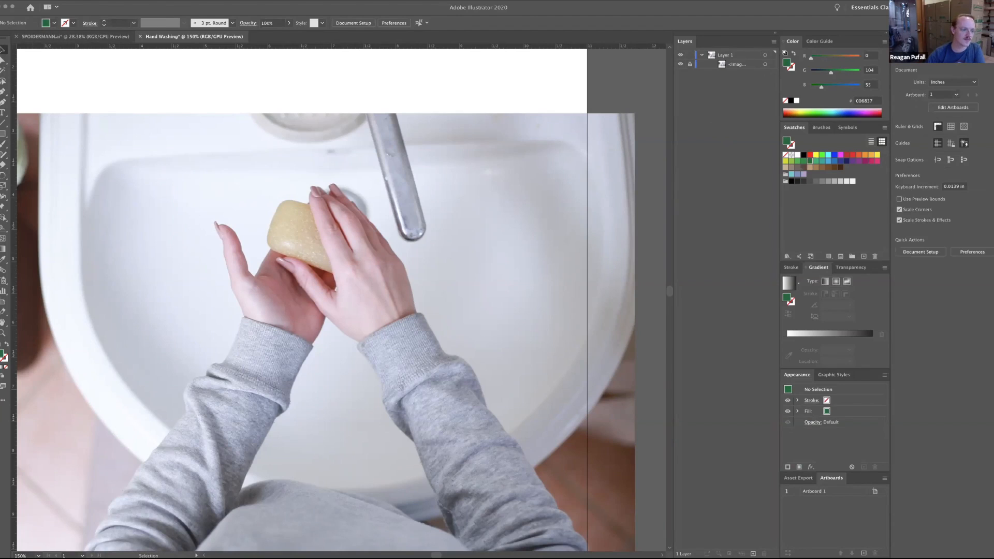
pyautogui.click(3, 61)
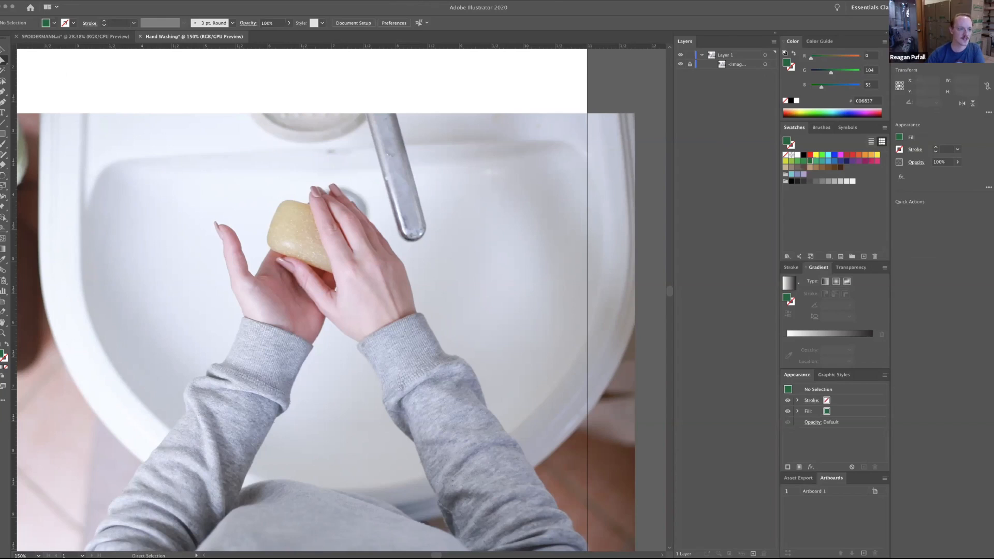
pyautogui.click(2, 93)
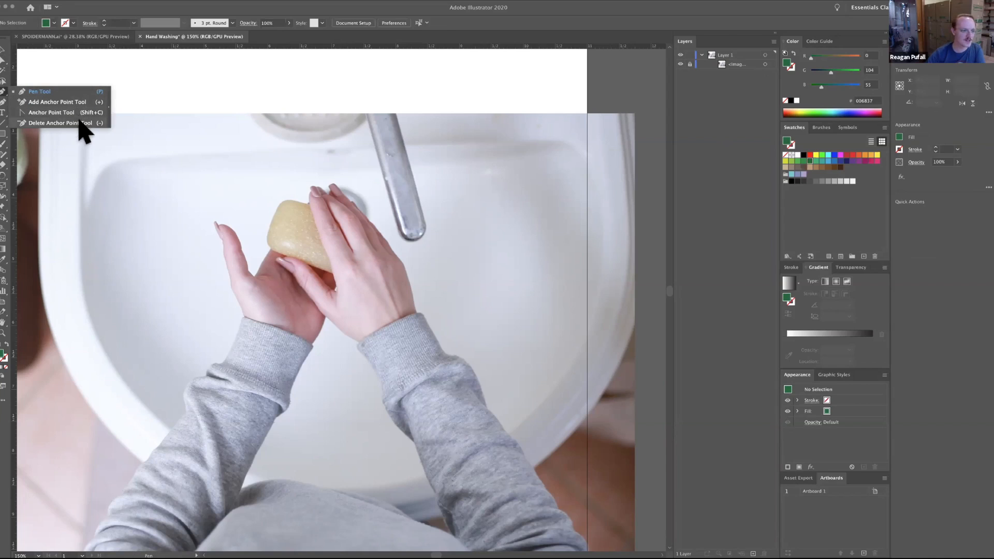
pyautogui.click(2, 92)
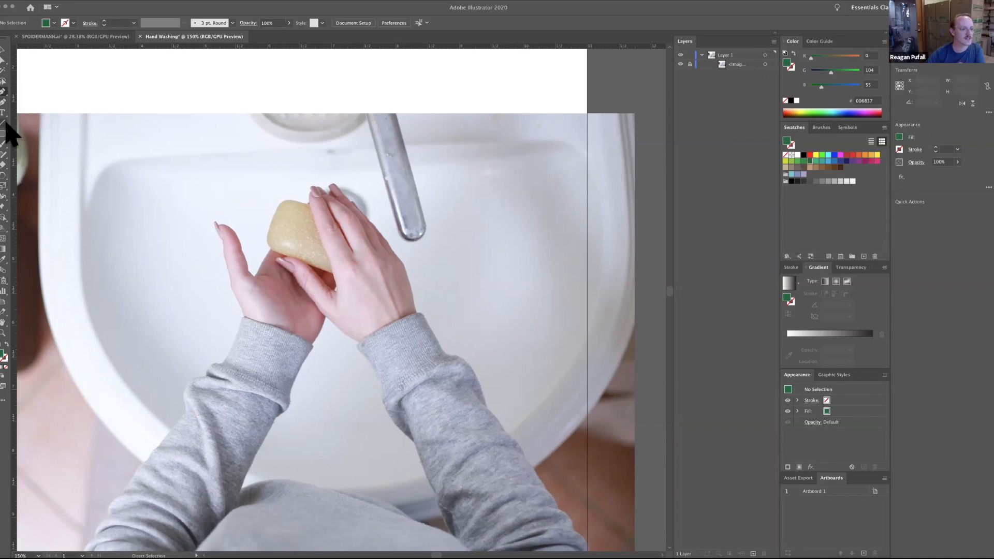
# Draw a closed five-sided shape with the Pen tool over the hands in the photo, about 5.25 in wide and 3.27 in high.
pyautogui.click(4, 93)
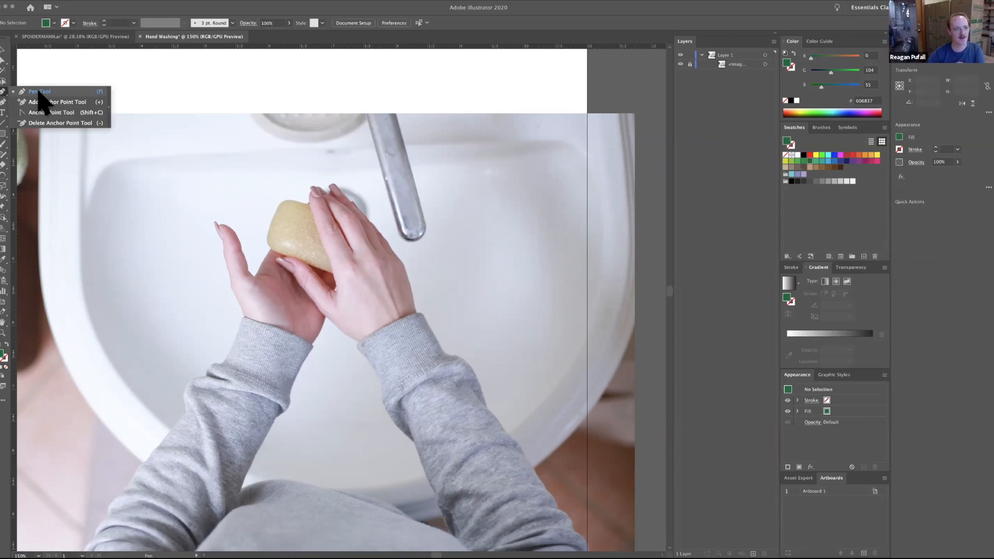
pyautogui.click(38, 92)
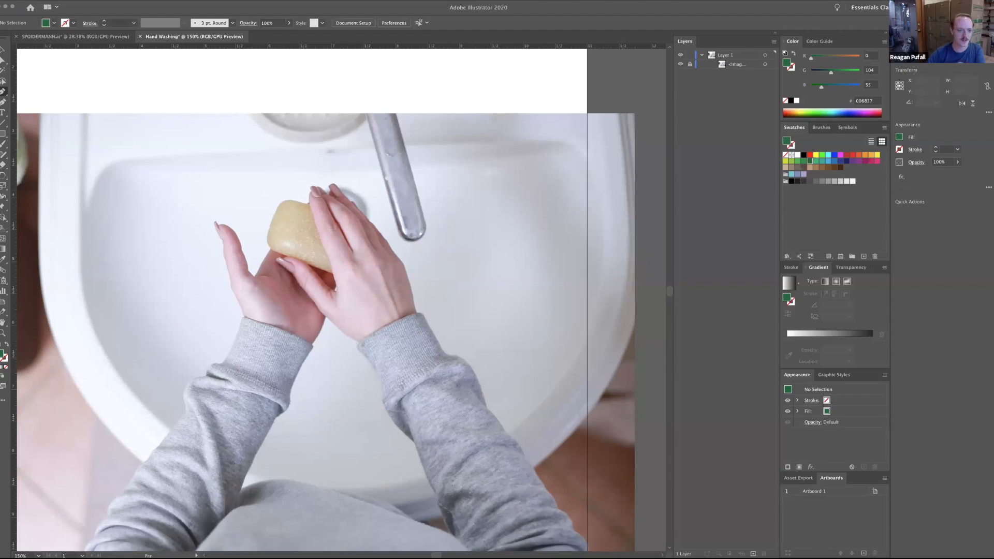
pyautogui.click(136, 160)
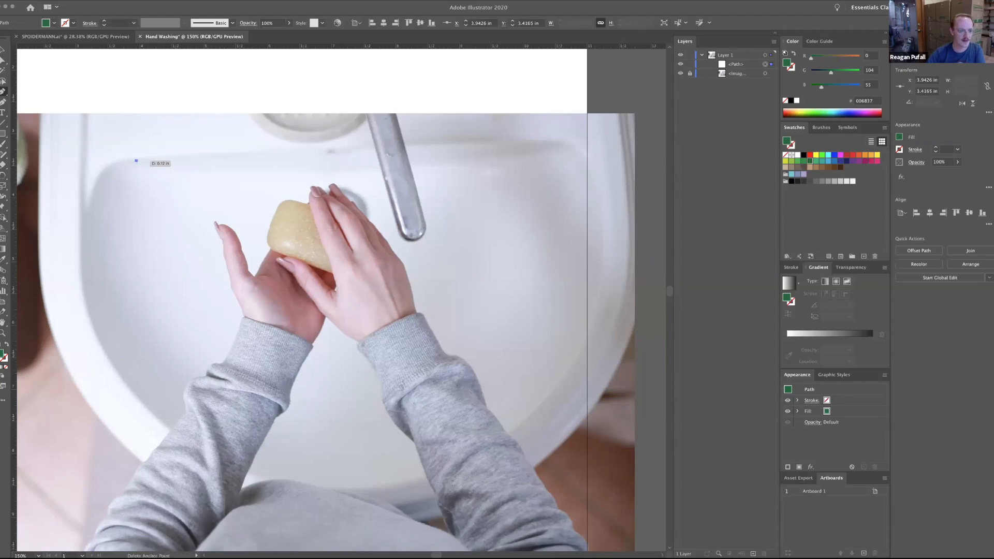
pyautogui.click(427, 161)
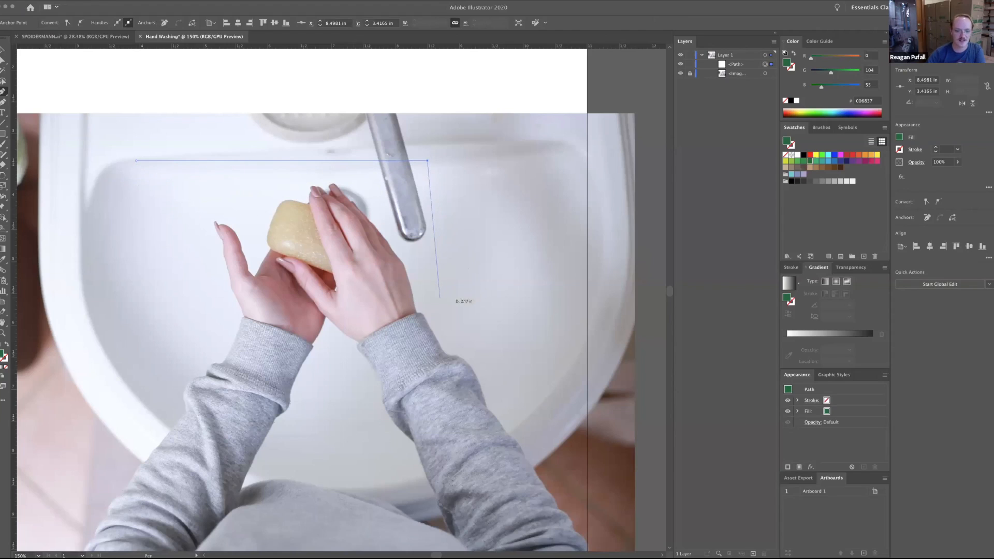
pyautogui.click(435, 296)
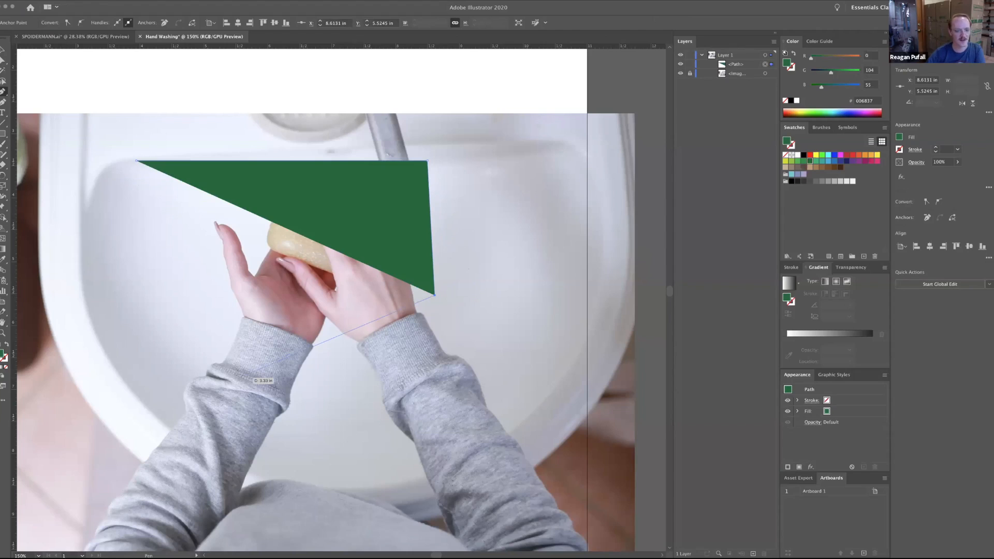
pyautogui.click(238, 368)
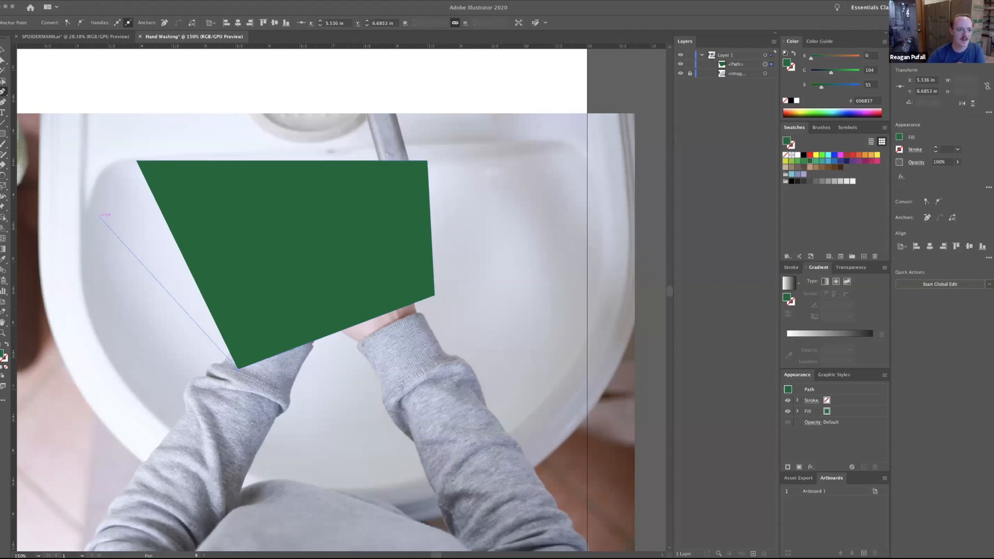
pyautogui.click(99, 215)
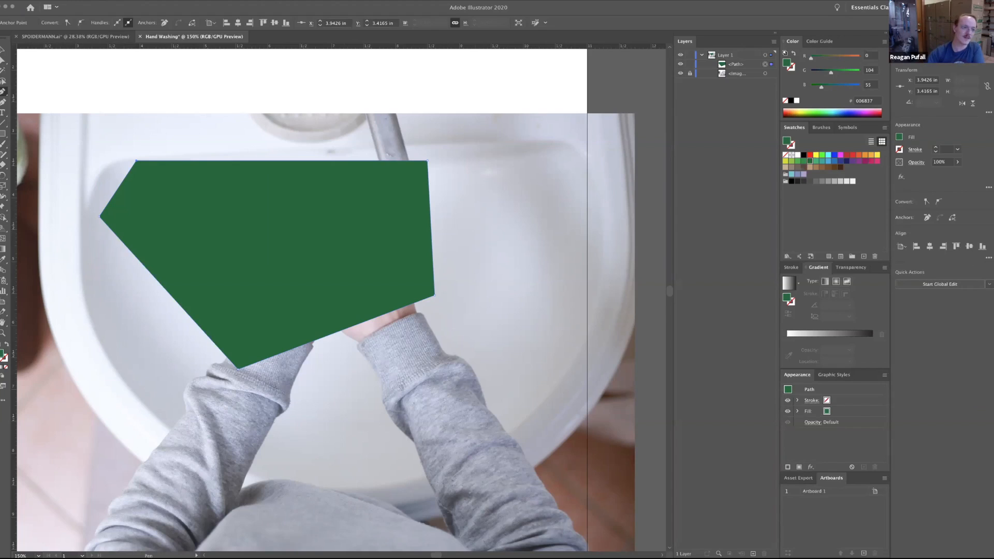
pyautogui.click(3, 49)
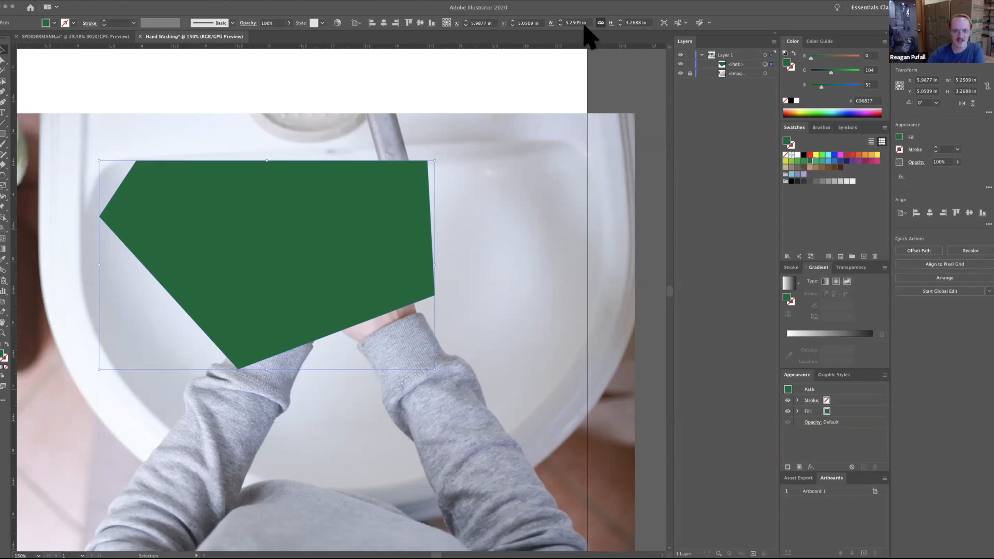
# Try a magenta fill on the five-sided shape, and settle on a black fill.
pyautogui.click(600, 23)
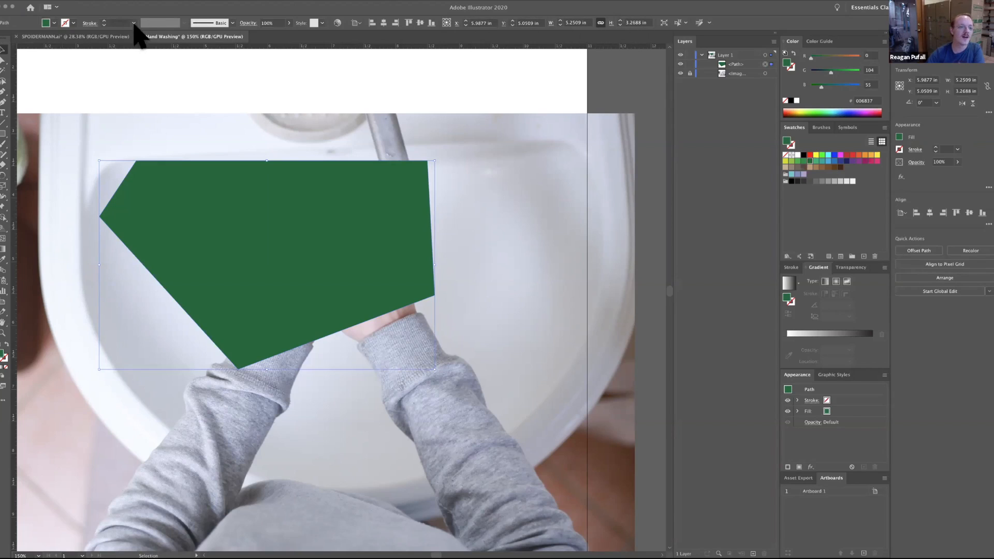
pyautogui.click(54, 23)
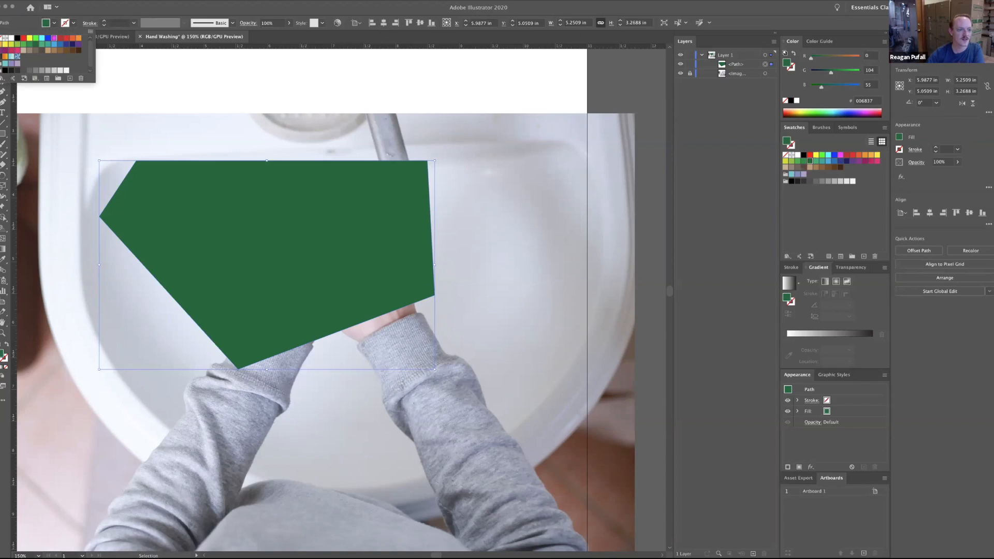
pyautogui.click(55, 37)
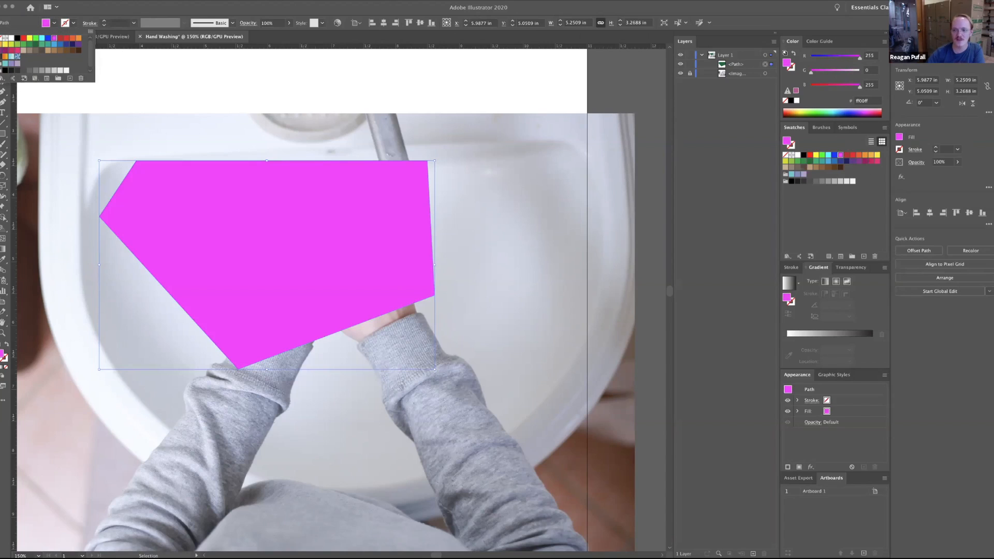
pyautogui.click(847, 161)
pyautogui.click(803, 155)
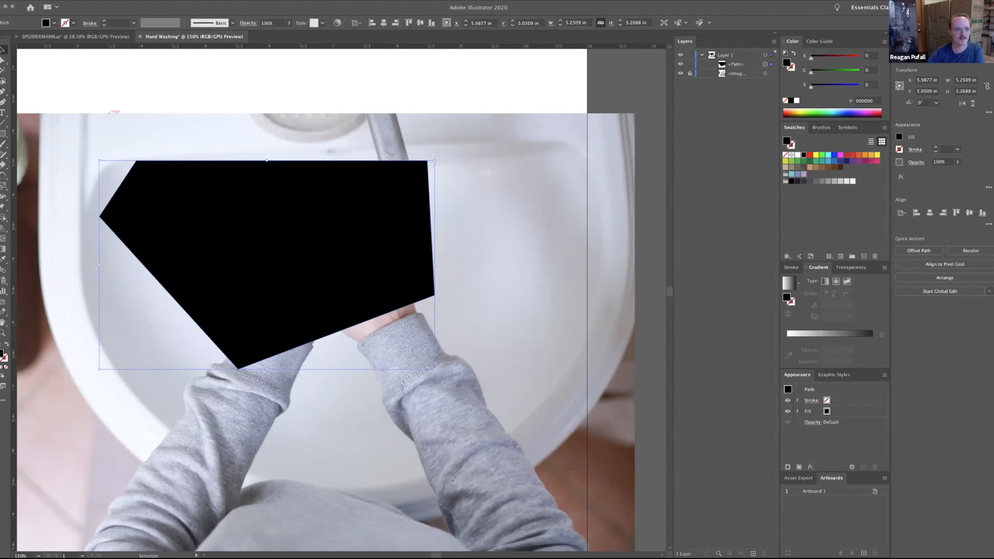
# Give the black five-sided shape a red stroke and deselect it.
pyautogui.click(74, 23)
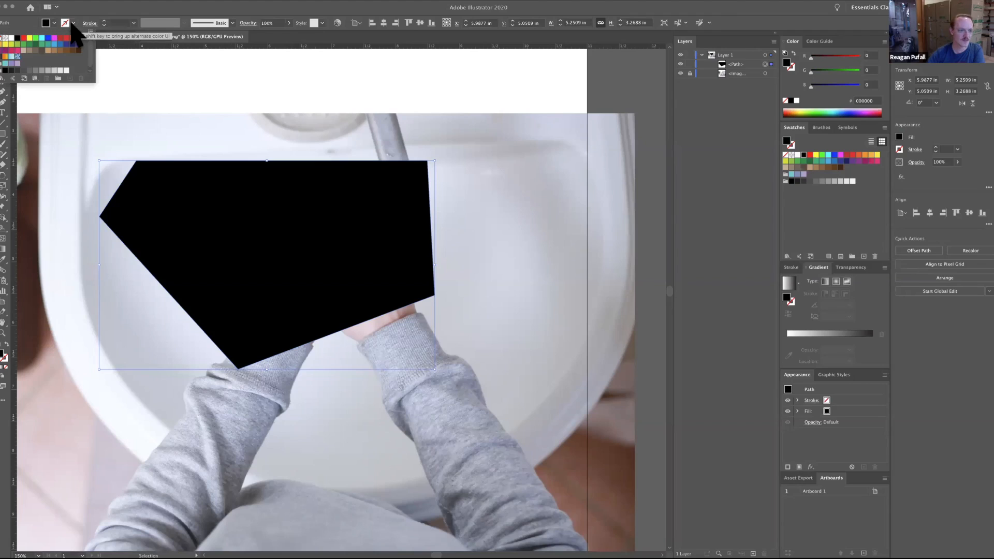
pyautogui.click(61, 37)
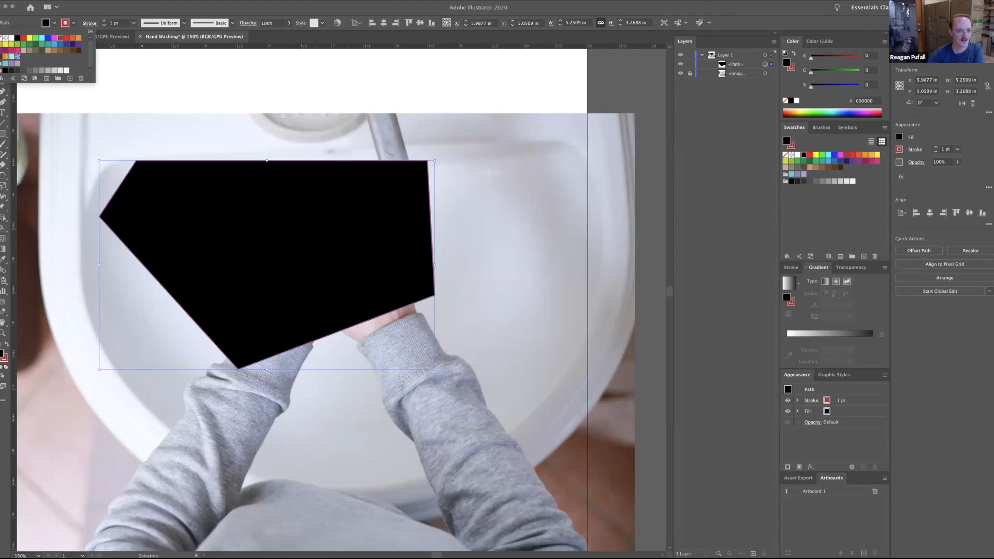
pyautogui.press('Escape')
pyautogui.press('super+shift+a')
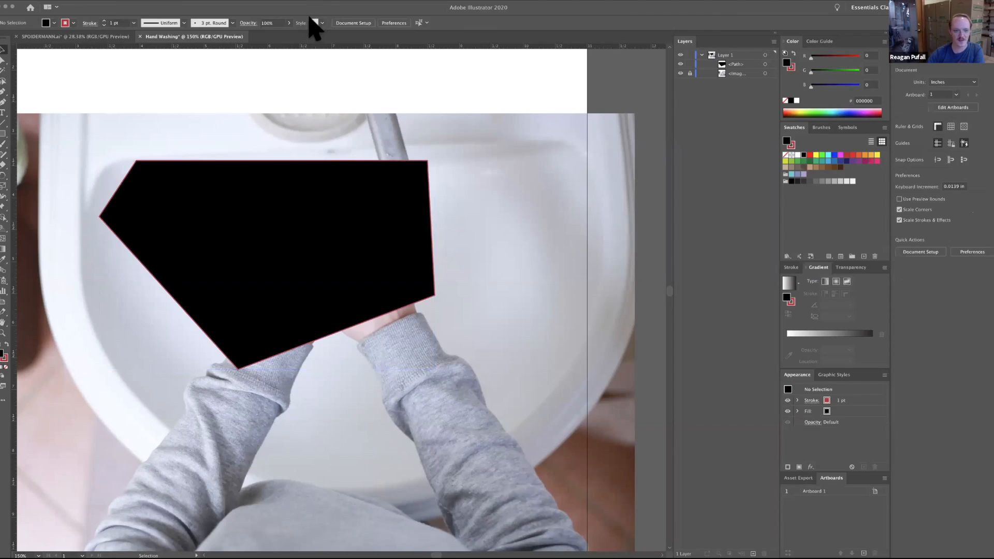
# Select the five-sided shape again and raise its red stroke weight to 16 pt.
pyautogui.press('super+a')
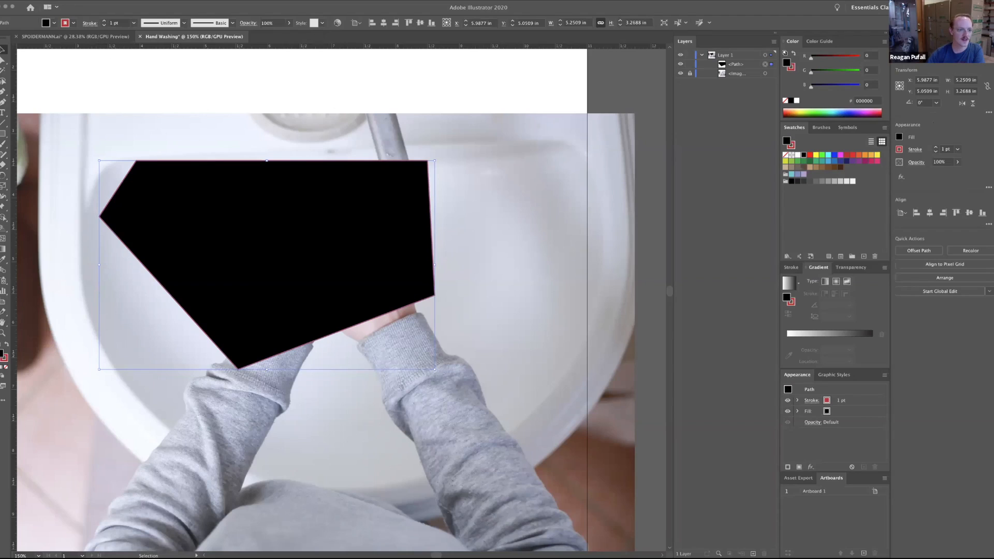
pyautogui.click(104, 21)
pyautogui.click(104, 21)
pyautogui.click(104, 20)
pyautogui.click(103, 21)
pyautogui.click(104, 21)
pyautogui.click(104, 21)
pyautogui.click(104, 20)
pyautogui.click(103, 21)
pyautogui.click(103, 20)
pyautogui.click(103, 20)
pyautogui.click(103, 21)
pyautogui.click(103, 21)
pyautogui.click(103, 21)
pyautogui.click(103, 20)
pyautogui.click(104, 21)
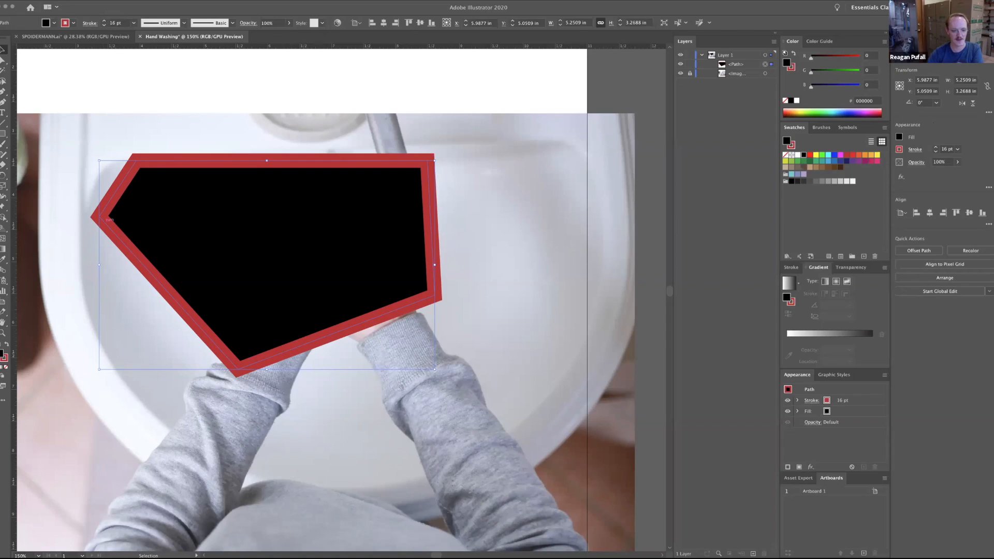
# Try aligning the shape's stroke to the inside and the outside of the path, and return it to centre alignment.
pyautogui.click(792, 268)
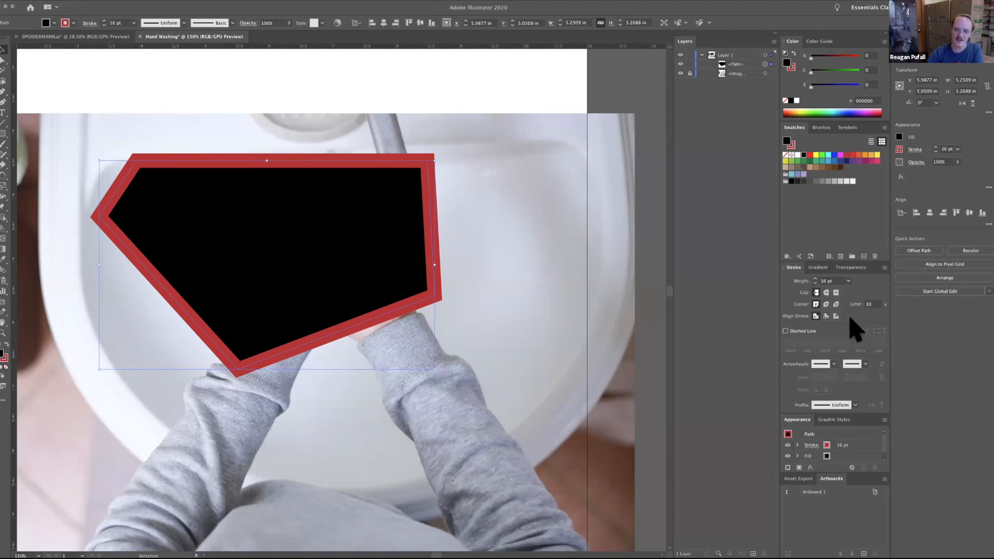
pyautogui.click(826, 316)
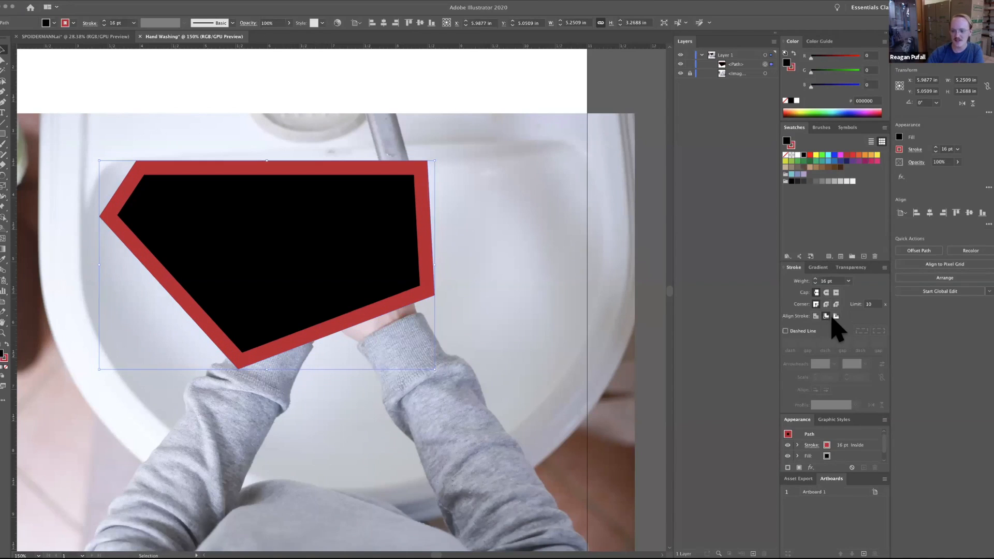
pyautogui.click(835, 316)
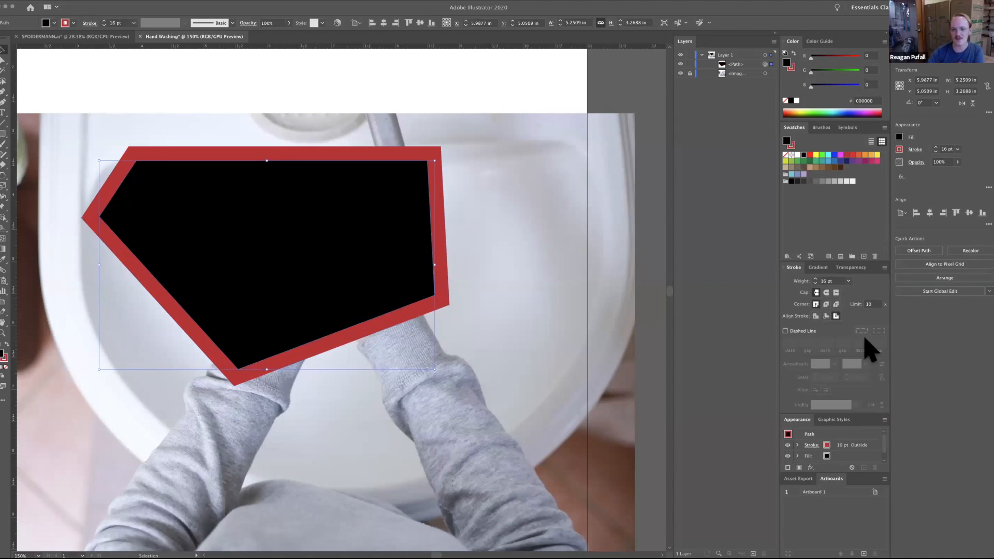
pyautogui.click(816, 316)
# Try the round corner join, set the stroke's corners to bevel join, and turn the dashed line on and off again.
pyautogui.click(825, 305)
pyautogui.click(815, 305)
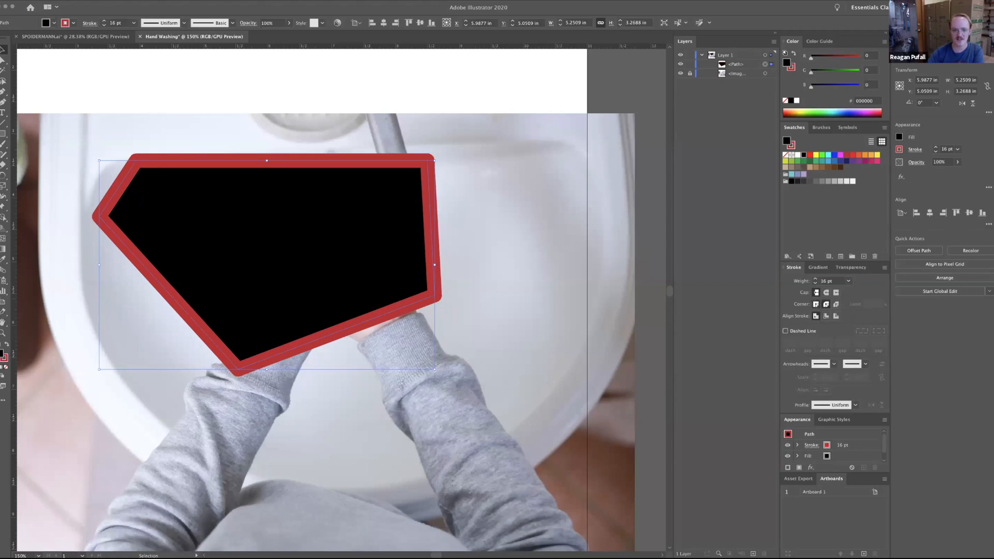
pyautogui.click(826, 305)
pyautogui.click(835, 304)
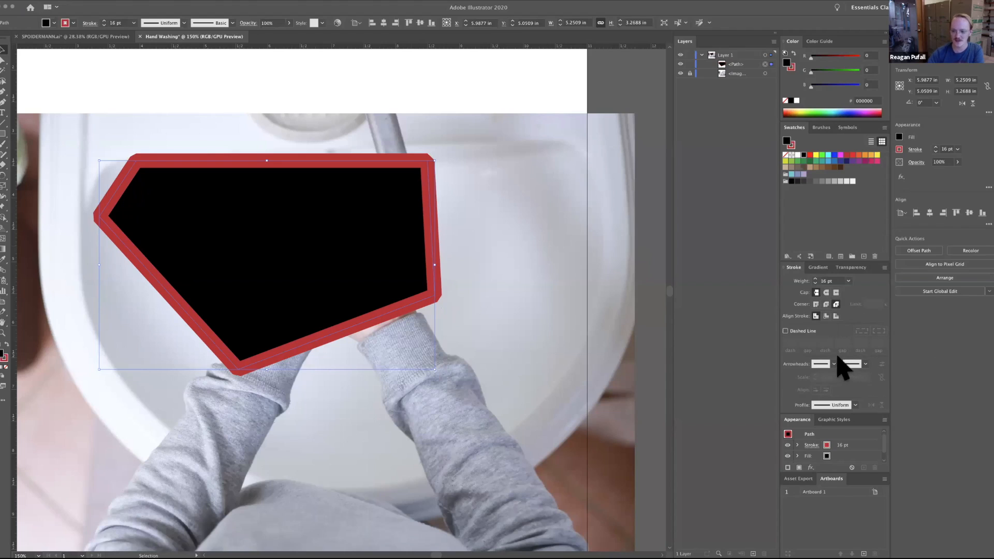
pyautogui.click(785, 331)
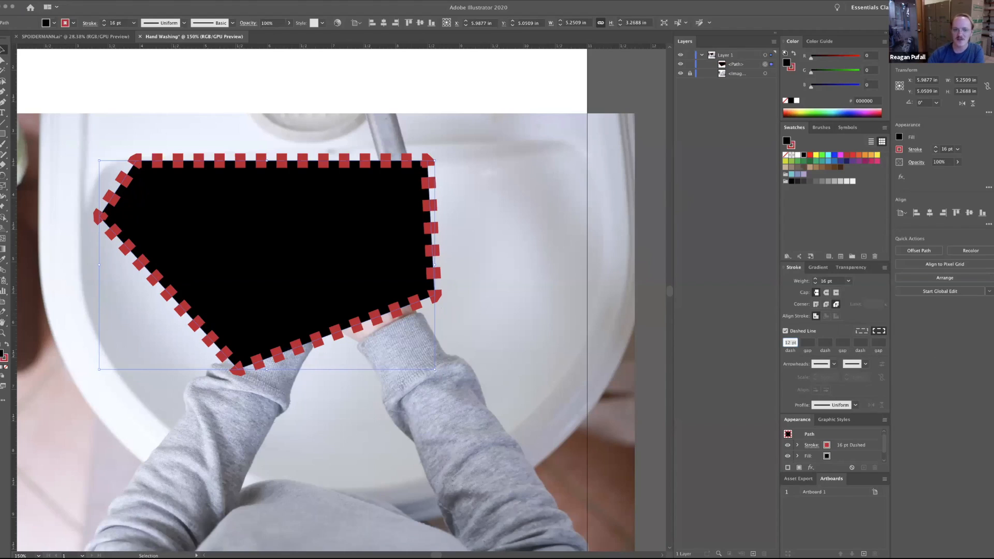
pyautogui.click(798, 329)
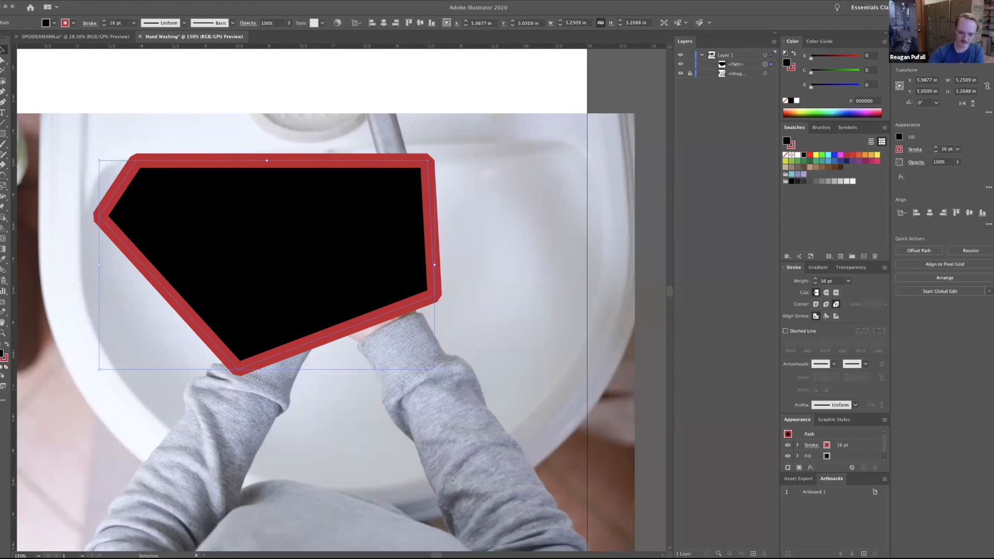
# Delete the five-sided shape covering the photo.
pyautogui.press('super+1')
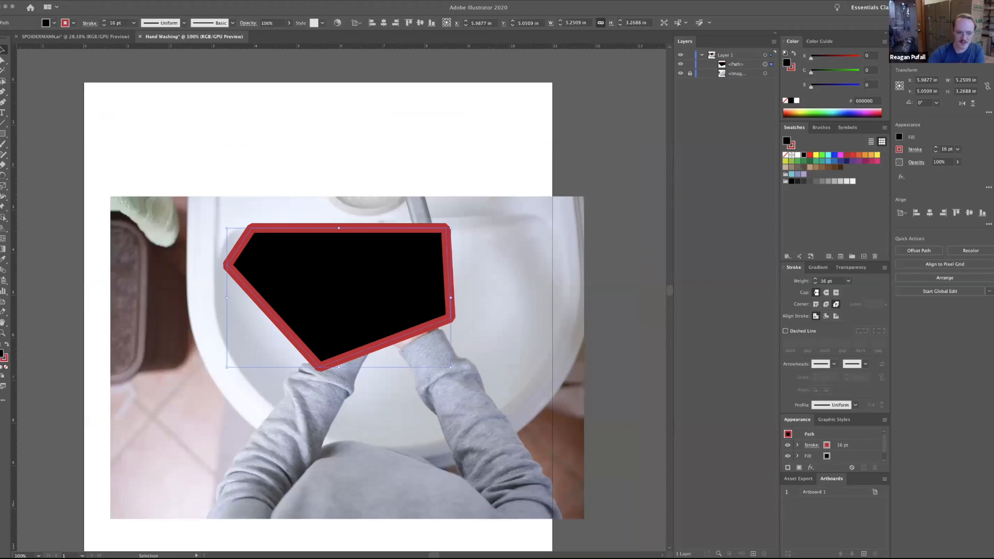
pyautogui.press('Delete')
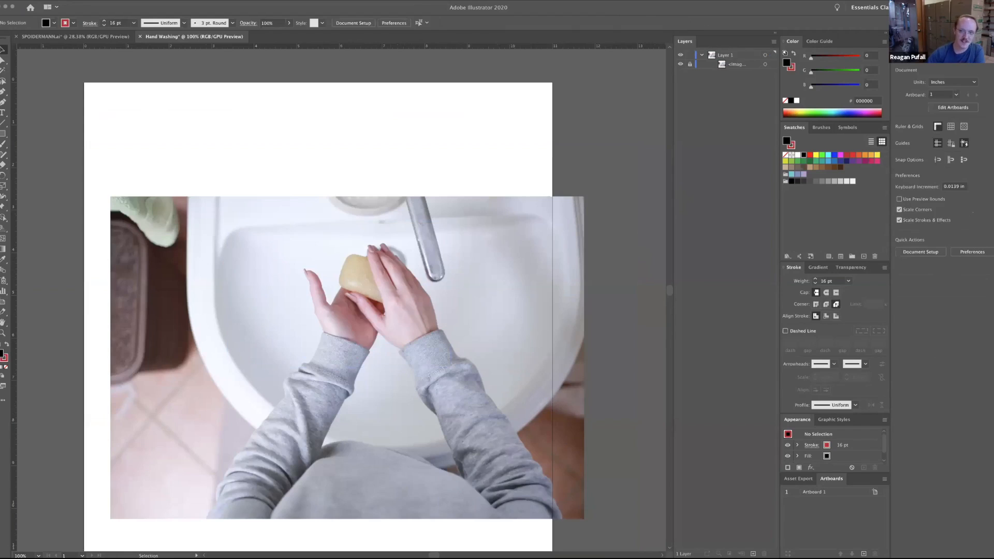
# Activate the Pen tool and set new paths to no fill with a black stroke.
pyautogui.click(2, 91)
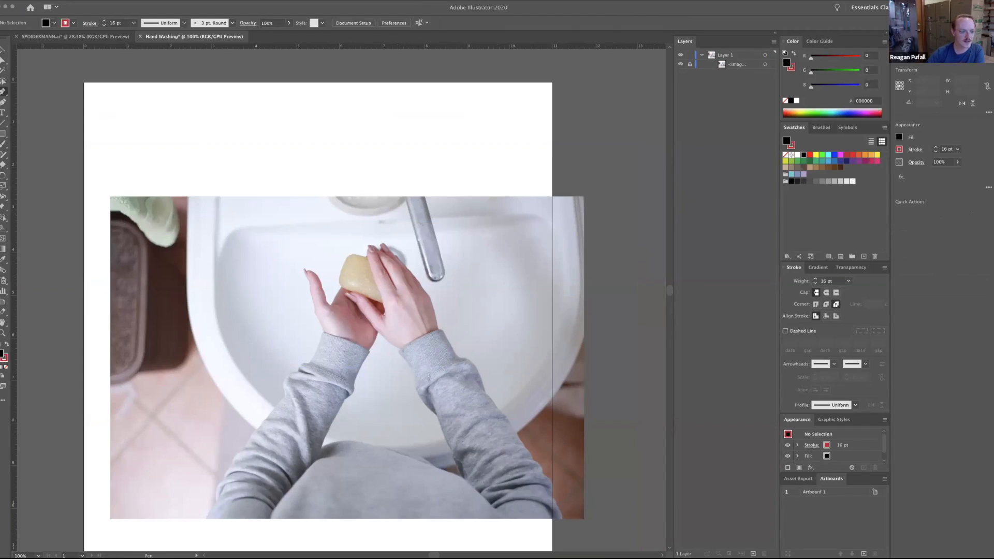
pyautogui.press('super')
pyautogui.click(54, 23)
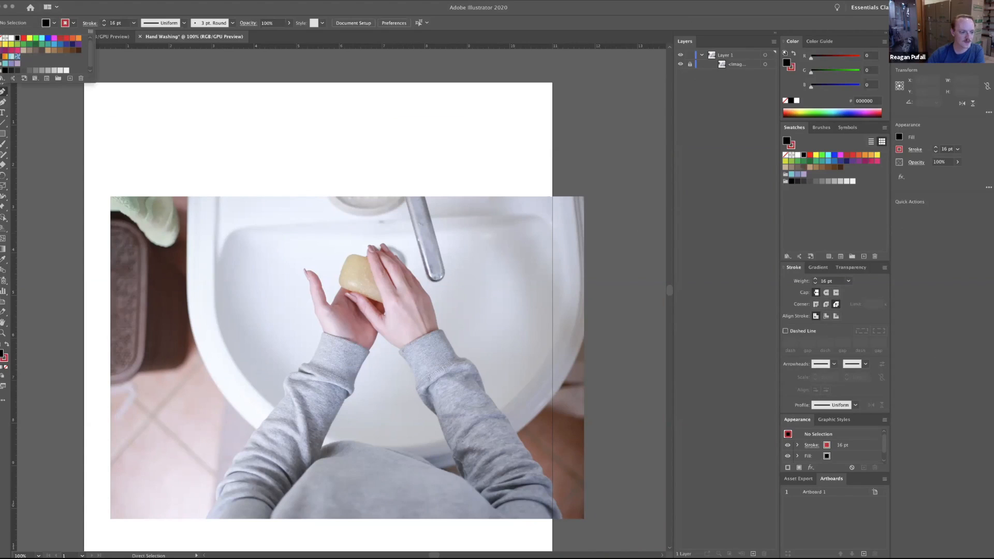
pyautogui.click(4, 38)
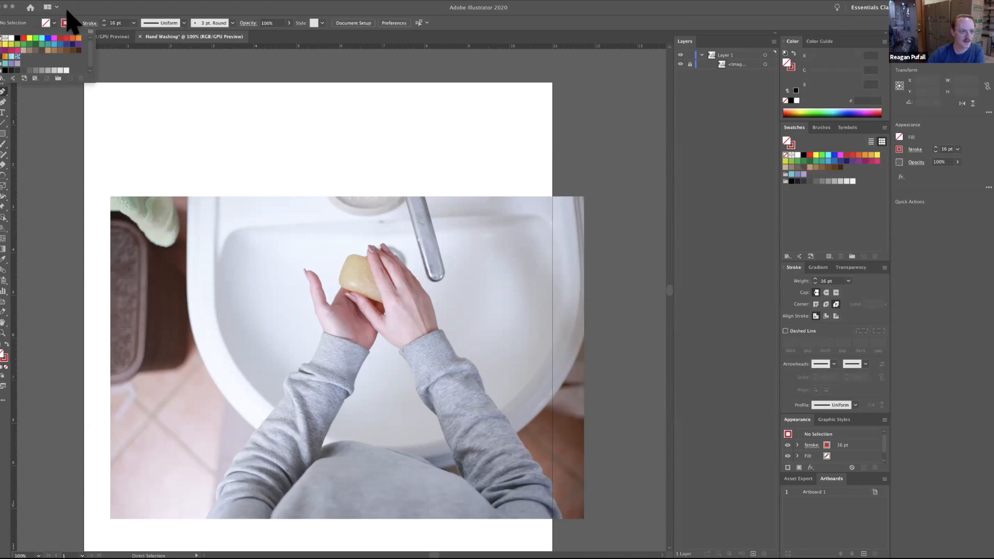
pyautogui.click(73, 23)
pyautogui.click(17, 38)
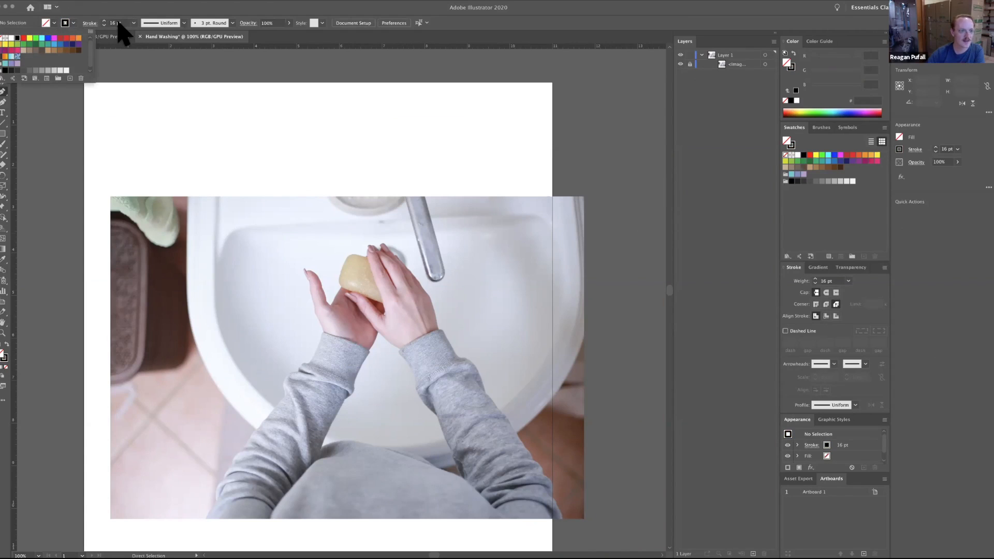
# Set the stroke weight for new paths to 5 pt, keeping the fill at none.
pyautogui.click(117, 22)
pyautogui.moveTo(116, 23); pyautogui.dragTo(104, 23)
pyautogui.write('5 ')
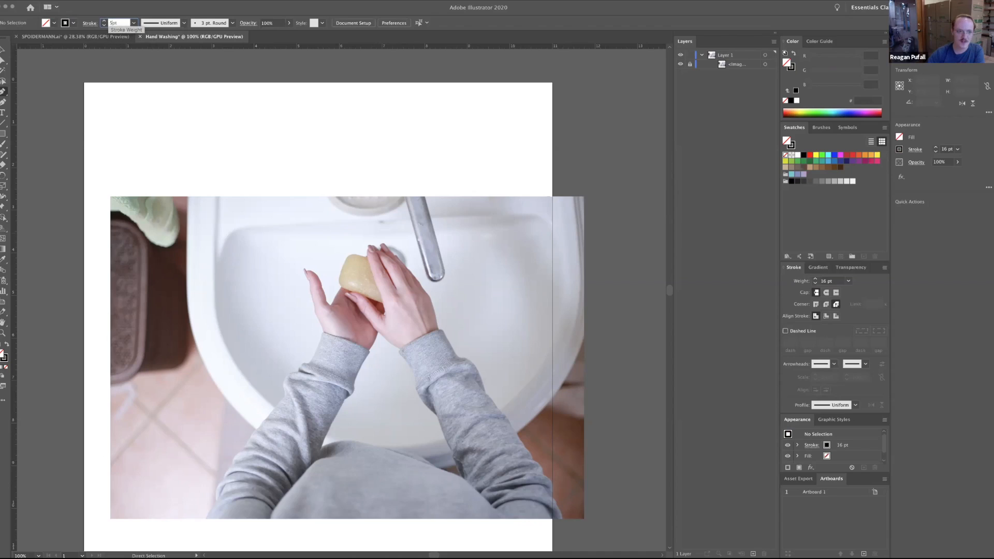
pyautogui.write('pt')
pyautogui.press('Return')
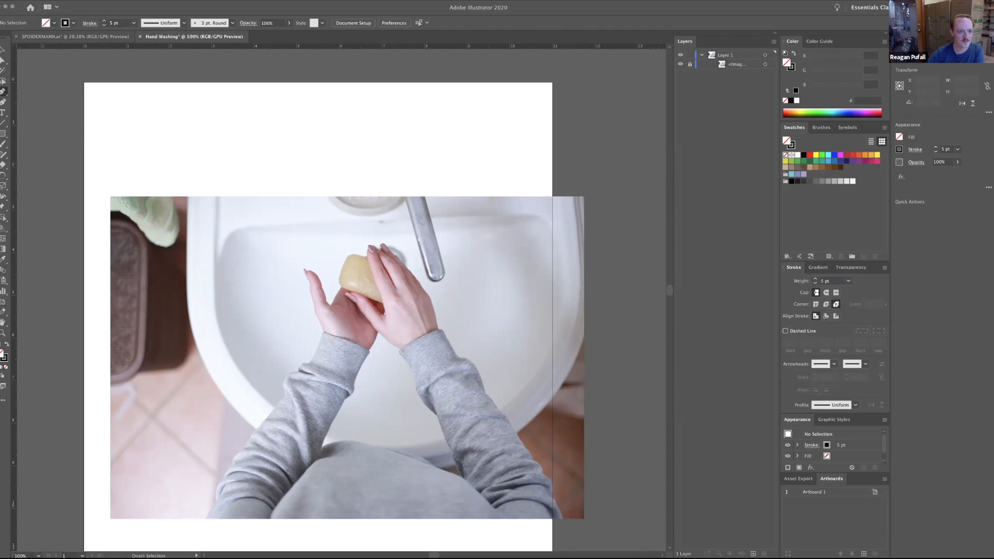
pyautogui.click(51, 25)
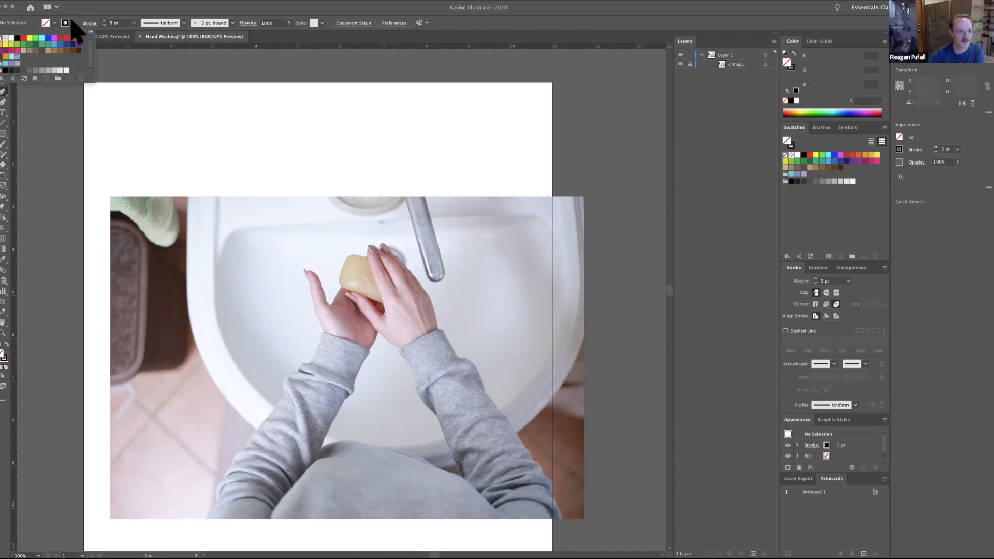
pyautogui.click(122, 135)
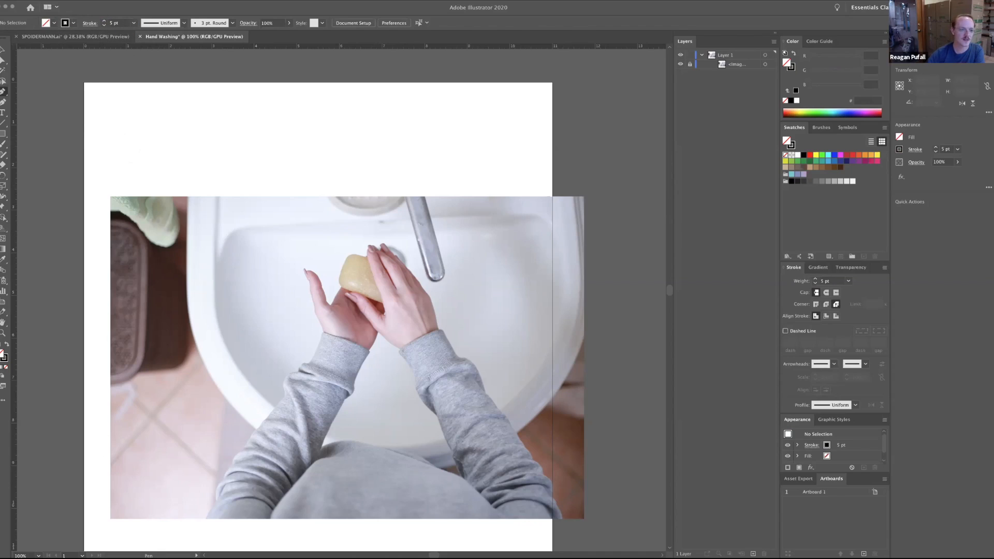
# Try drawing a straight Pen path across the blank area above the photo, and undo it.
pyautogui.click(129, 137)
pyautogui.click(431, 150)
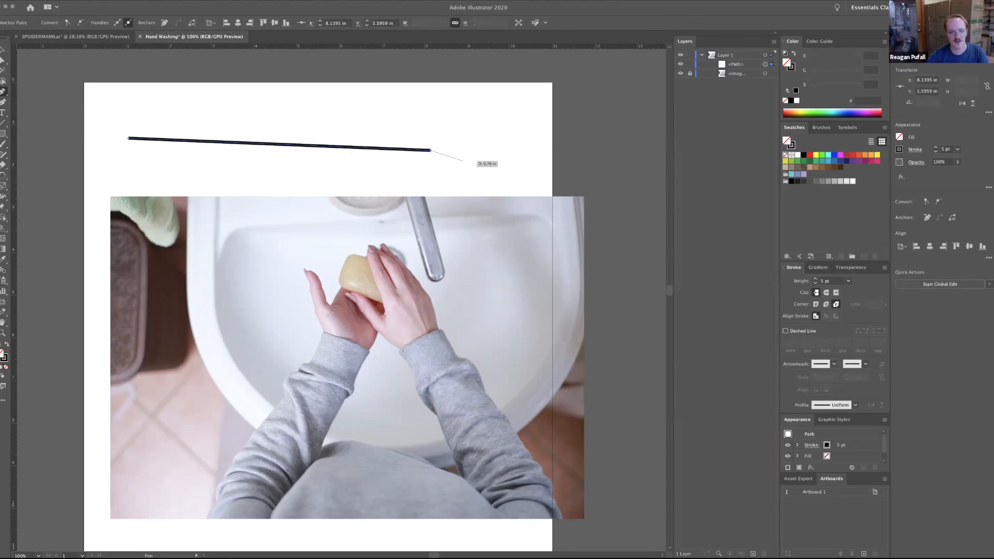
pyautogui.click(307, 175)
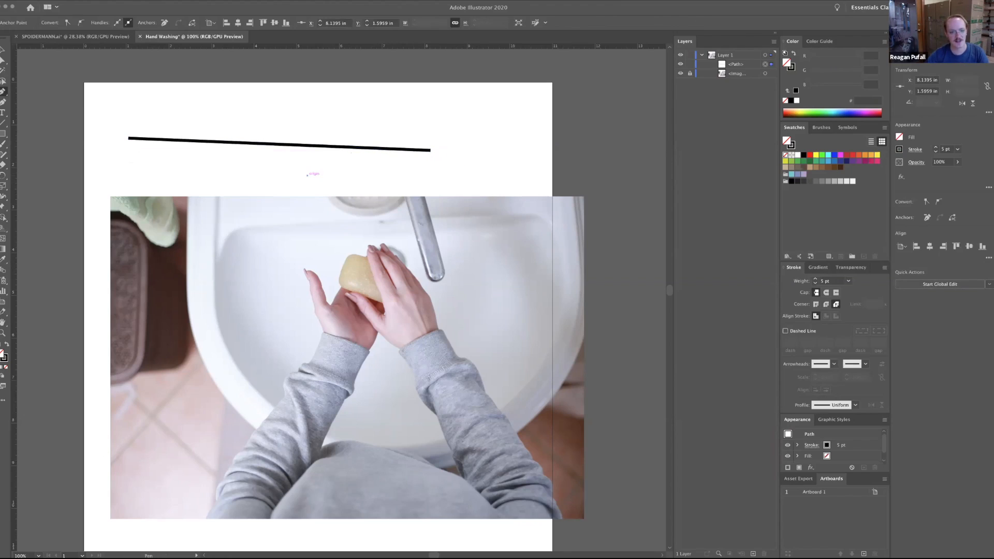
pyautogui.keyDown('shift'); pyautogui.click(426, 175); pyautogui.keyUp('shift')
pyautogui.press('super+z')
pyautogui.press('super+z')
pyautogui.press('super+z')
pyautogui.press('super+z')
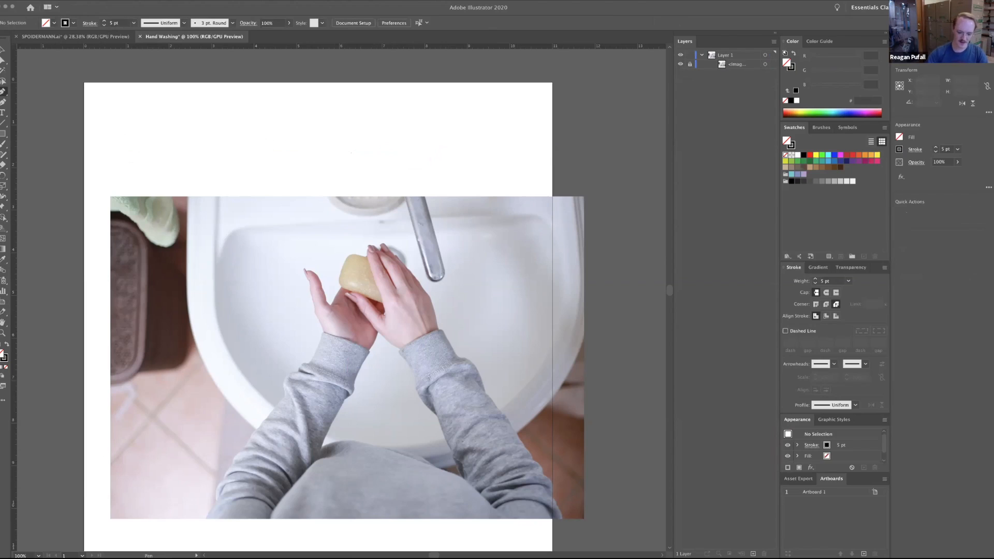
# Start a Pen path at the outer edge of the left cuff and trace straight segments up the hand to the raised finger's tip.
pyautogui.press('super+equal')
pyautogui.press('super+equal')
pyautogui.press('super+equal')
pyautogui.press('super+equal')
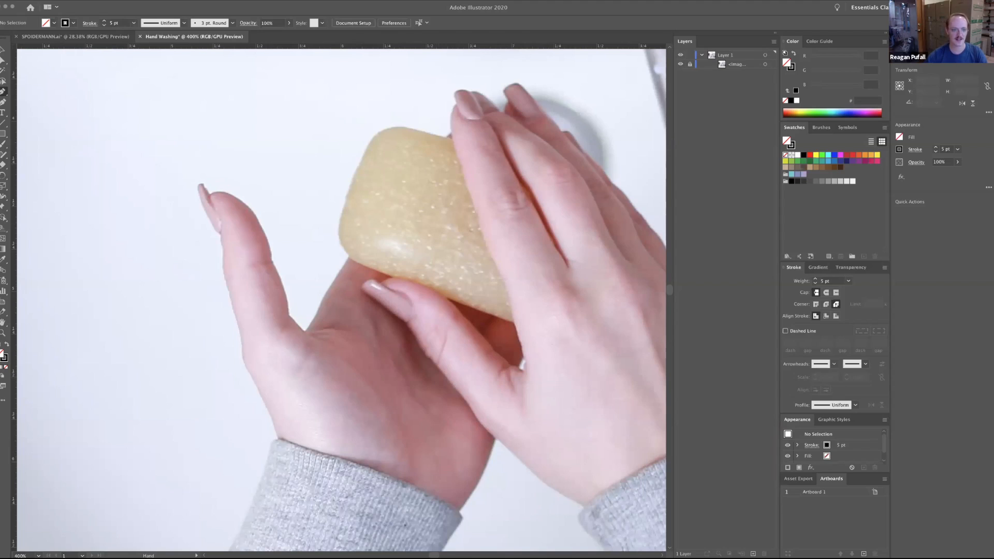
pyautogui.moveTo(414, 290); pyautogui.dragTo(306, 278)
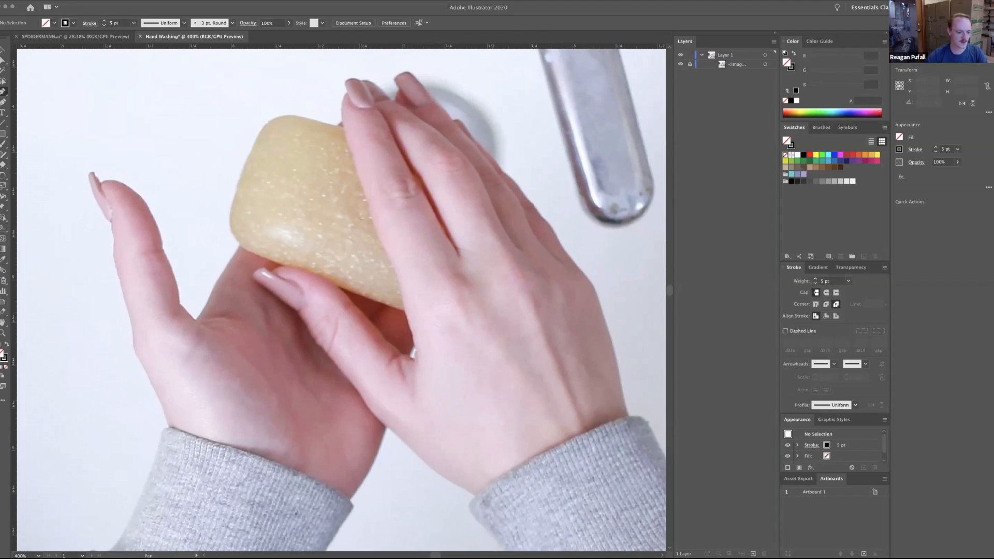
pyautogui.click(119, 535)
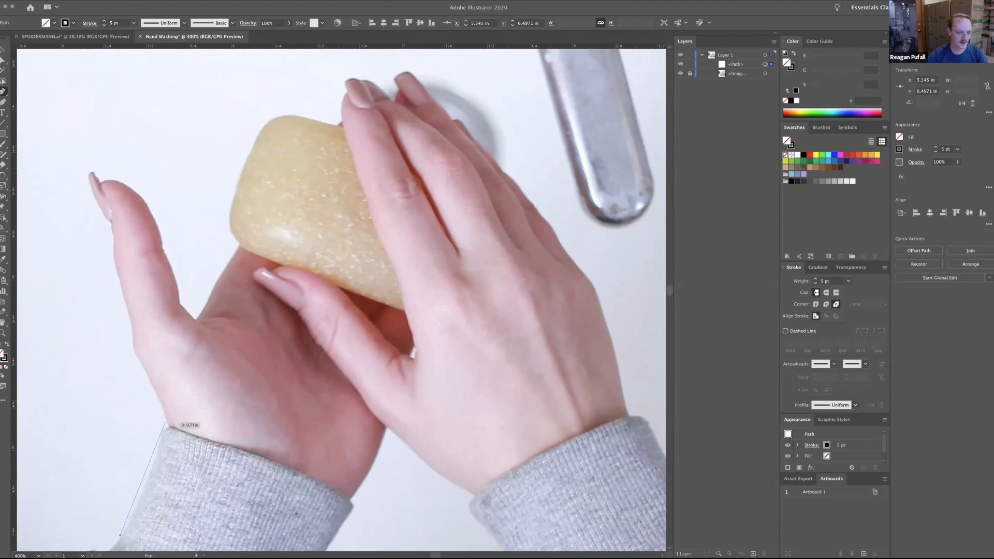
pyautogui.click(168, 428)
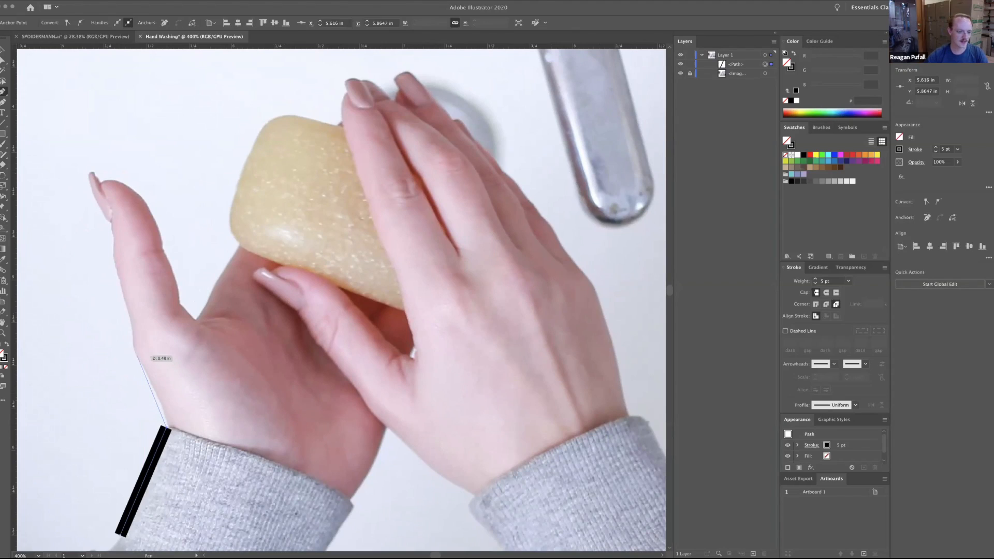
pyautogui.click(135, 353)
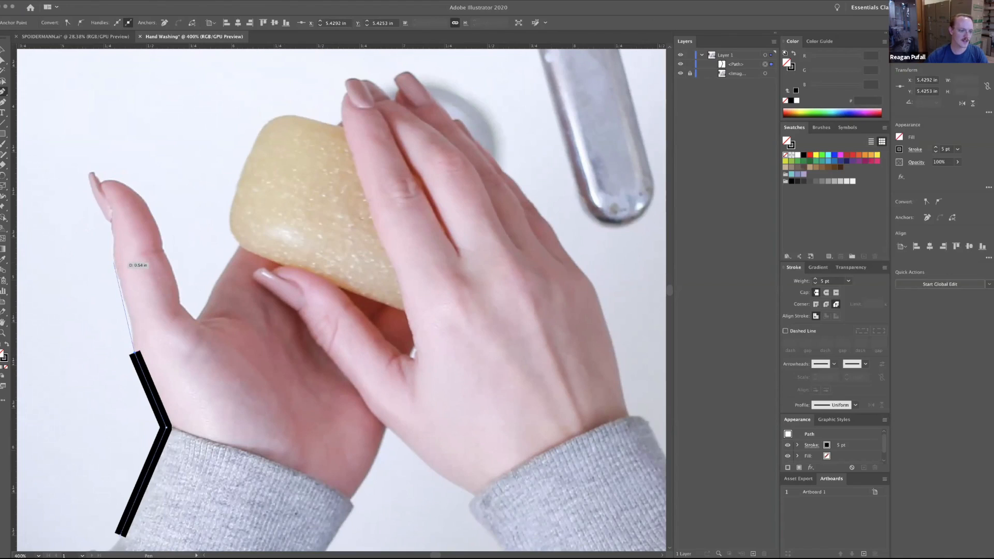
pyautogui.click(113, 264)
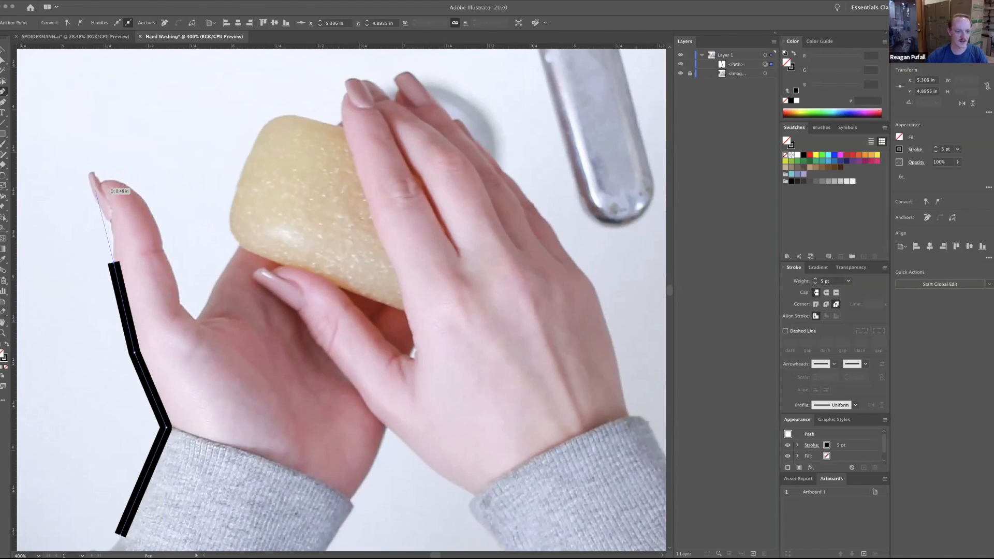
pyautogui.click(94, 189)
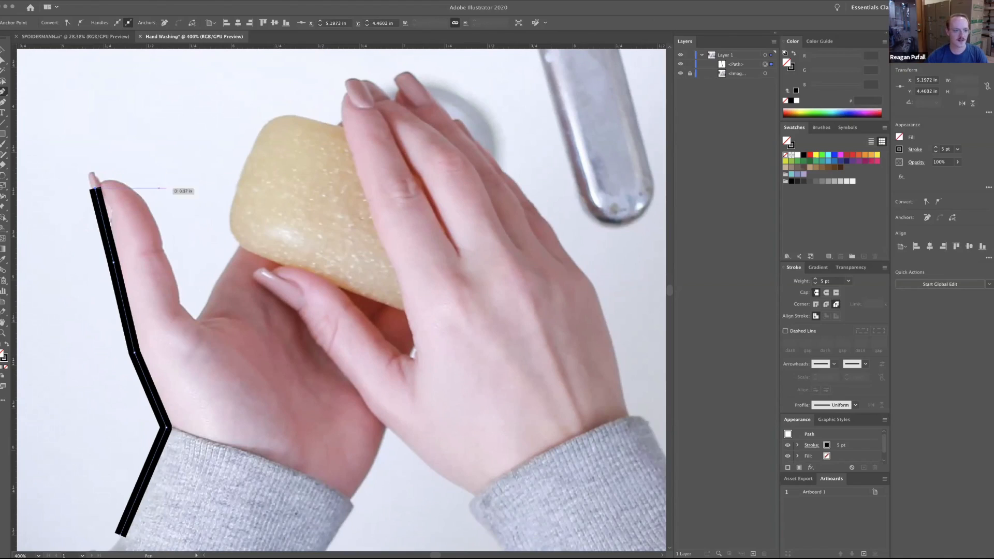
# Continue the path with a curve over the raised fingertip, then straight segments down its inner side and up to the soap's lower corner.
pyautogui.moveTo(147, 205); pyautogui.dragTo(173, 246)
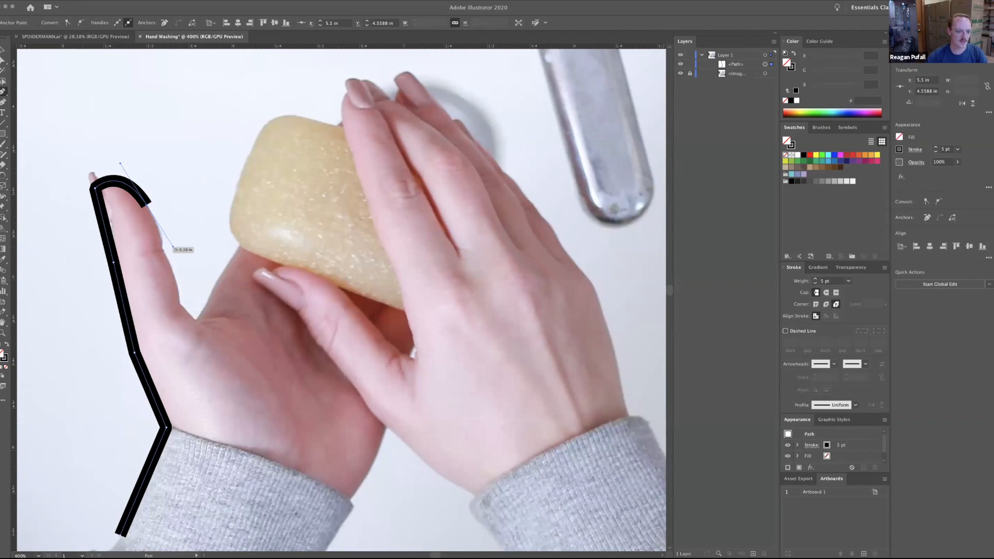
pyautogui.click(160, 247)
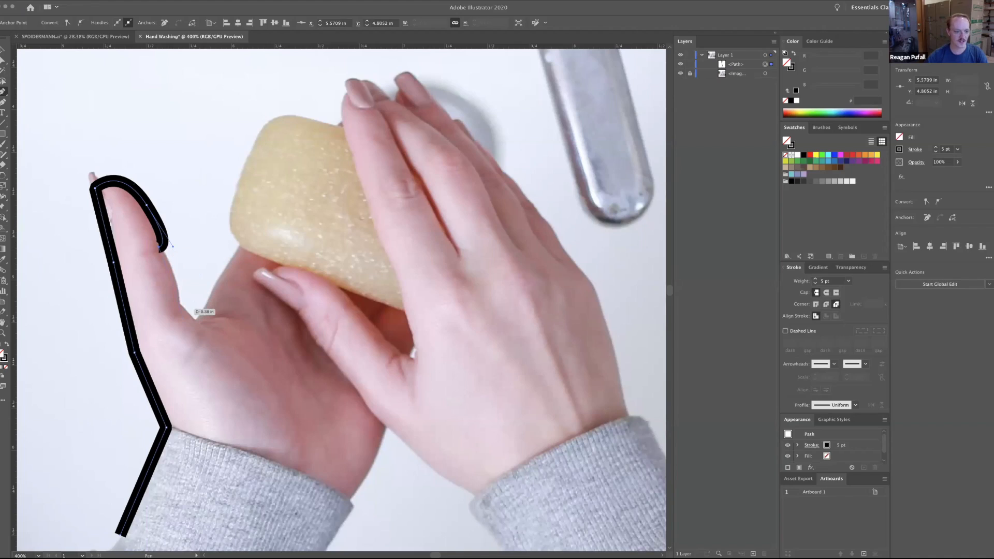
pyautogui.click(179, 302)
pyautogui.click(193, 321)
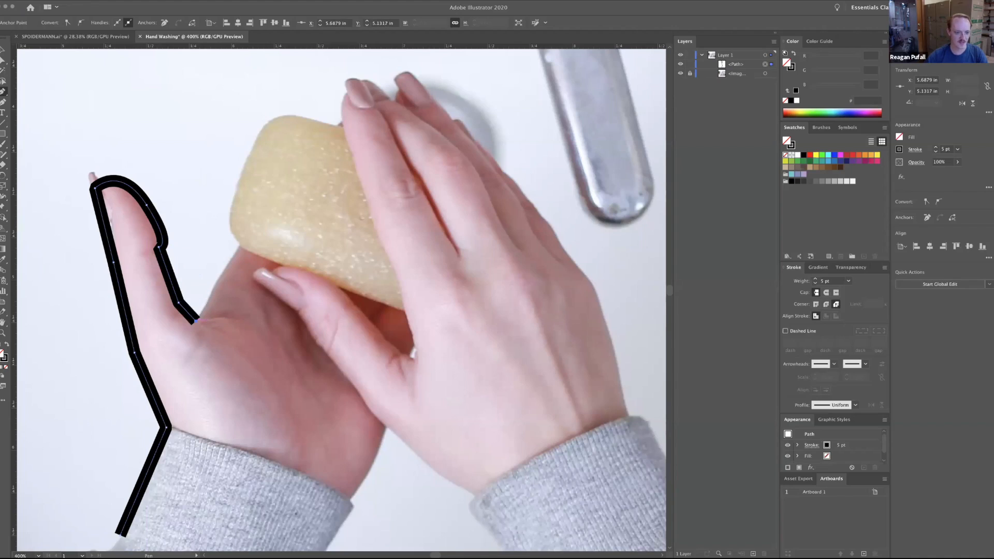
pyautogui.click(239, 247)
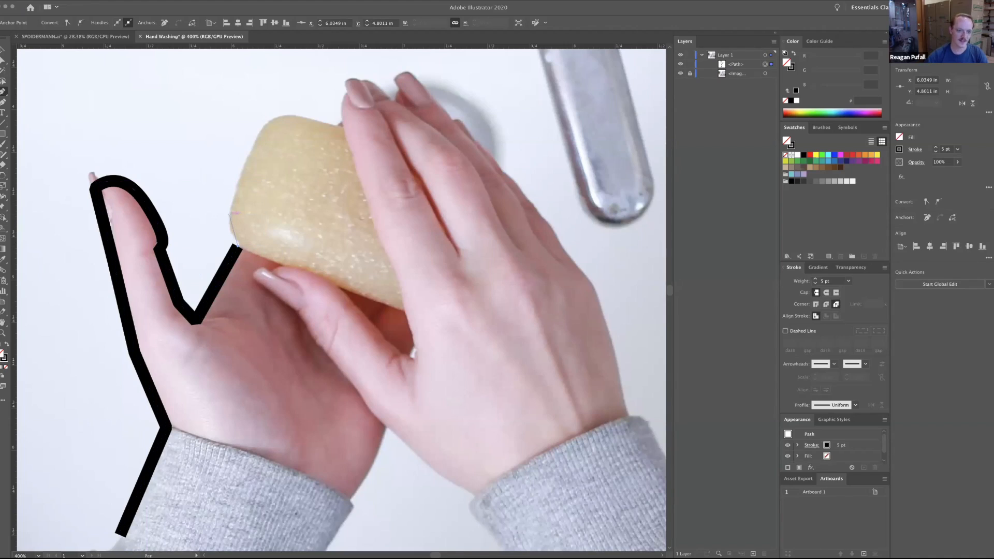
# Extend the path with straight segments around the soap's exposed side and upper edge to the right hand's fingers.
pyautogui.click(228, 215)
pyautogui.click(259, 130)
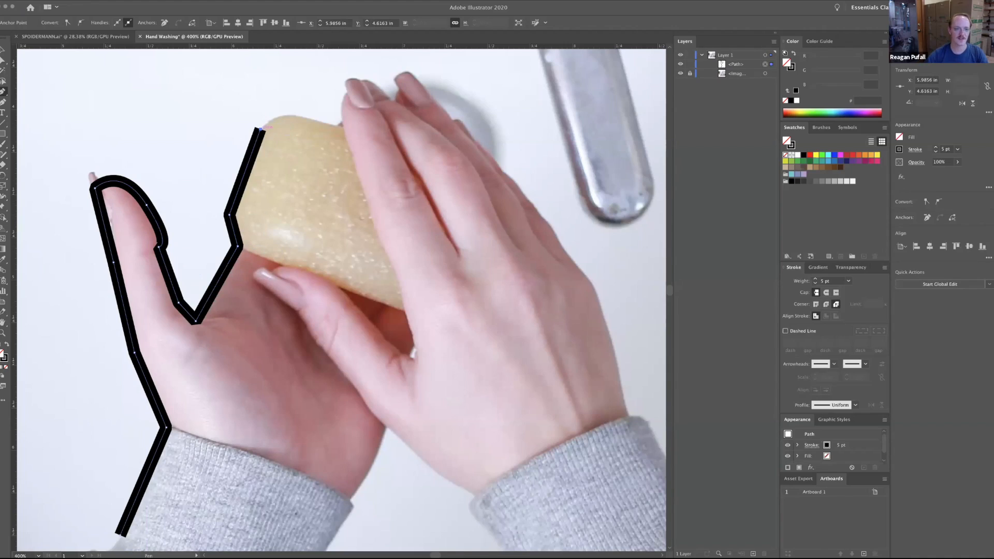
pyautogui.click(291, 115)
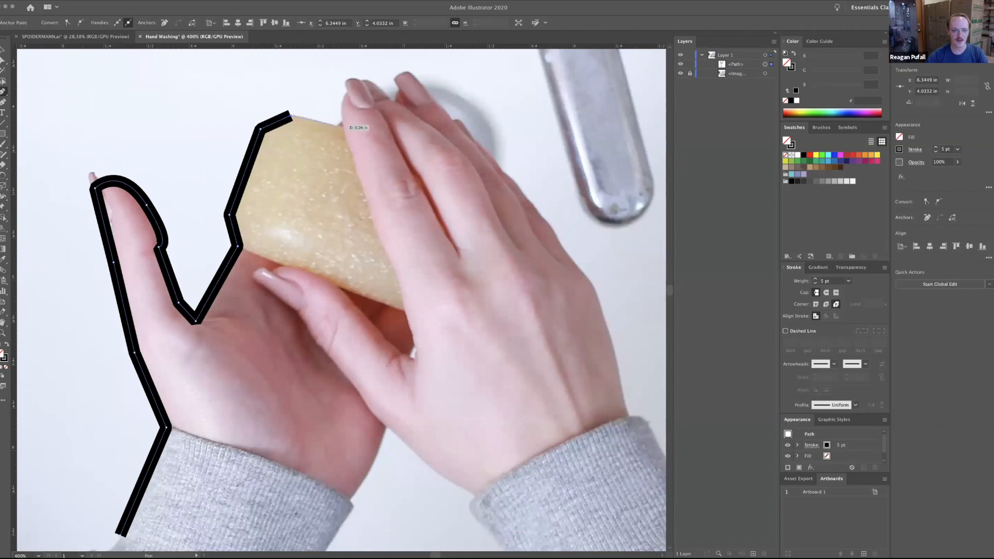
pyautogui.click(337, 123)
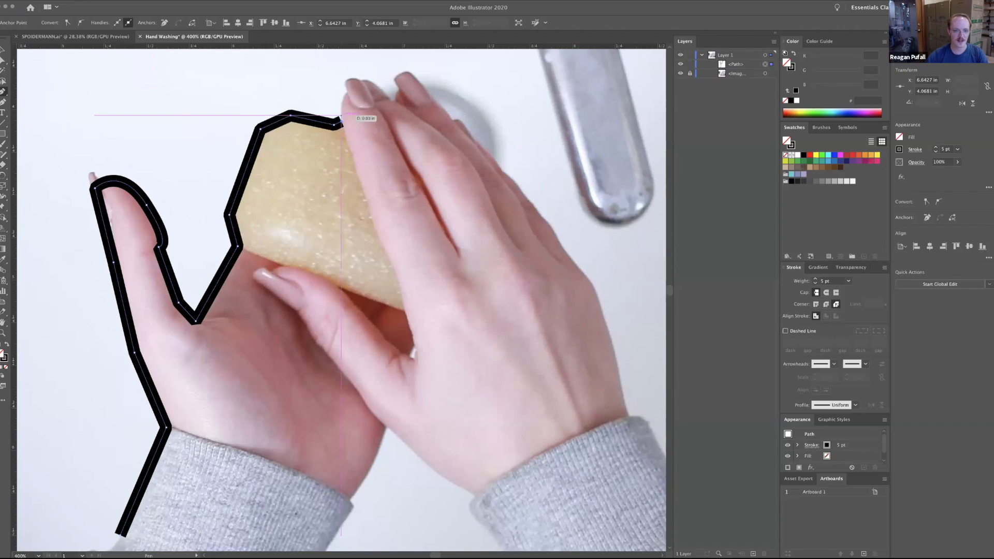
# Trace the right hand's two fingertips and the dip between them with short straight segments.
pyautogui.click(346, 89)
pyautogui.click(351, 78)
pyautogui.click(364, 80)
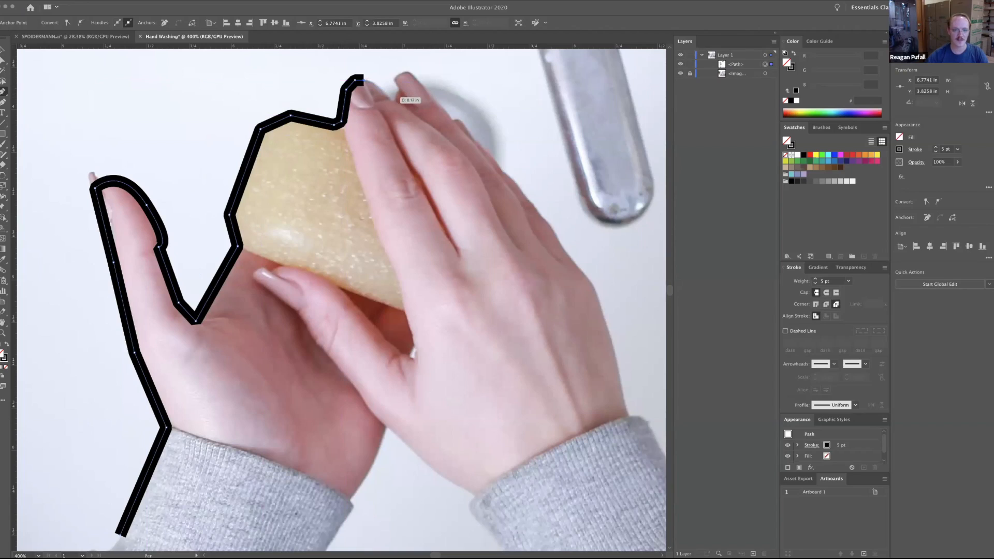
pyautogui.click(387, 97)
pyautogui.click(393, 101)
pyautogui.click(410, 81)
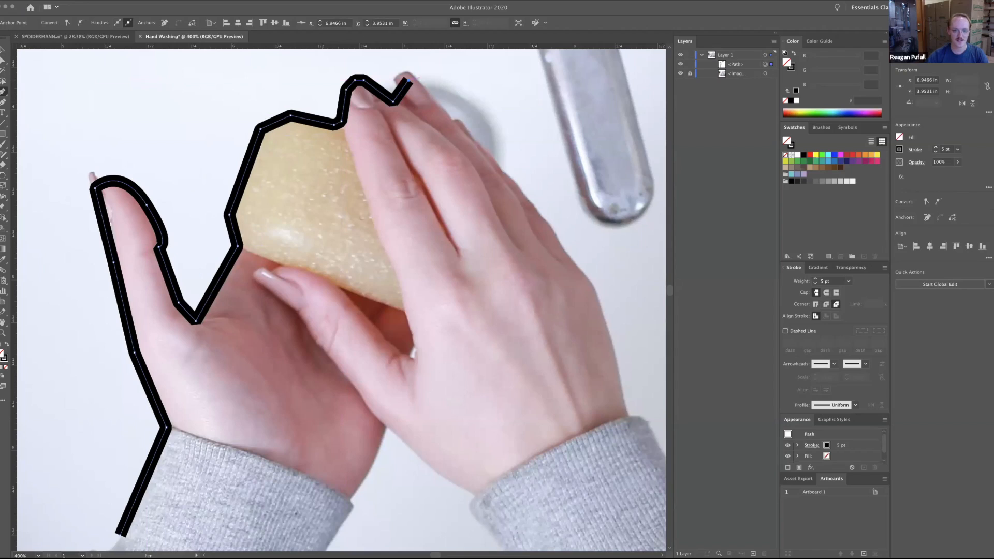
# Trace the outer edge of the right hand from the fingertip down to the sweater cuff.
pyautogui.click(450, 119)
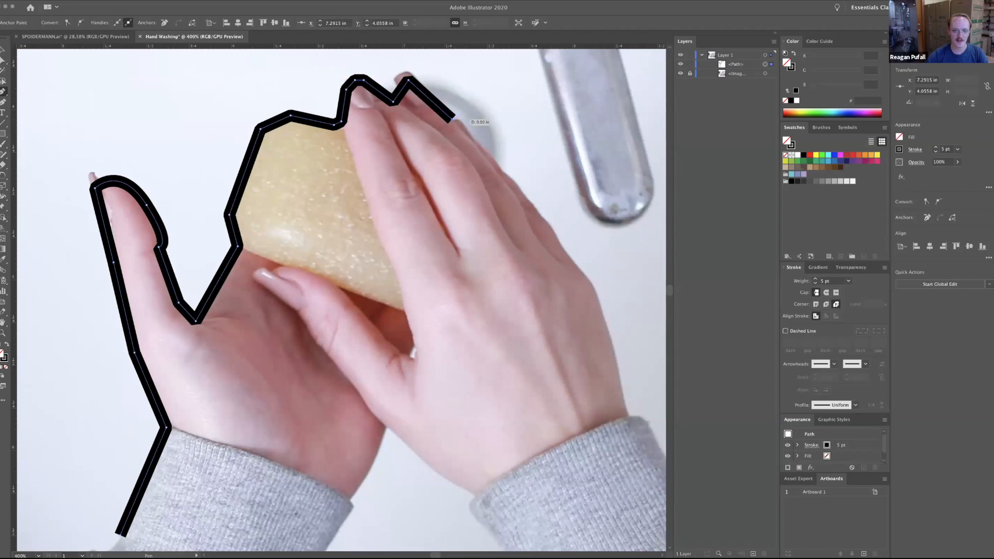
pyautogui.click(454, 120)
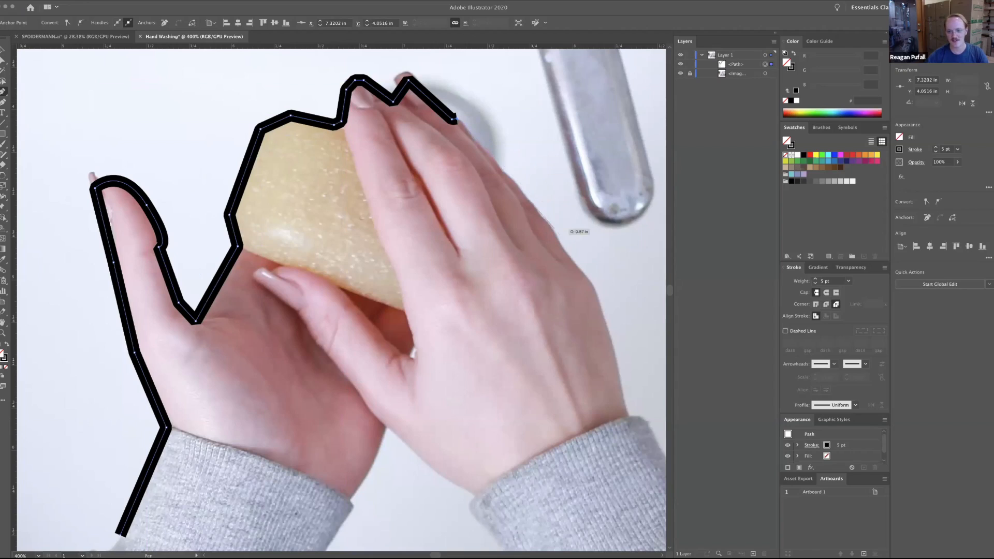
pyautogui.click(549, 226)
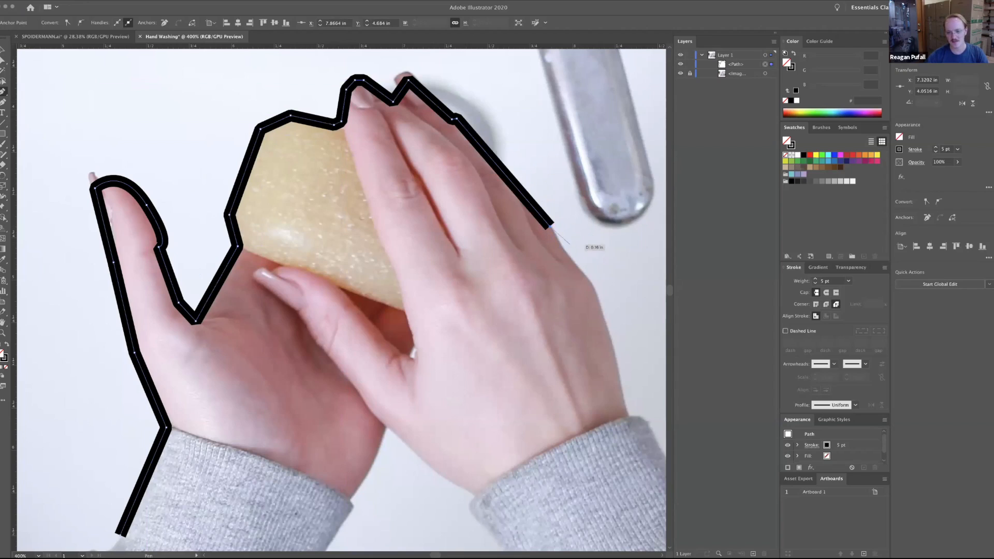
pyautogui.click(593, 282)
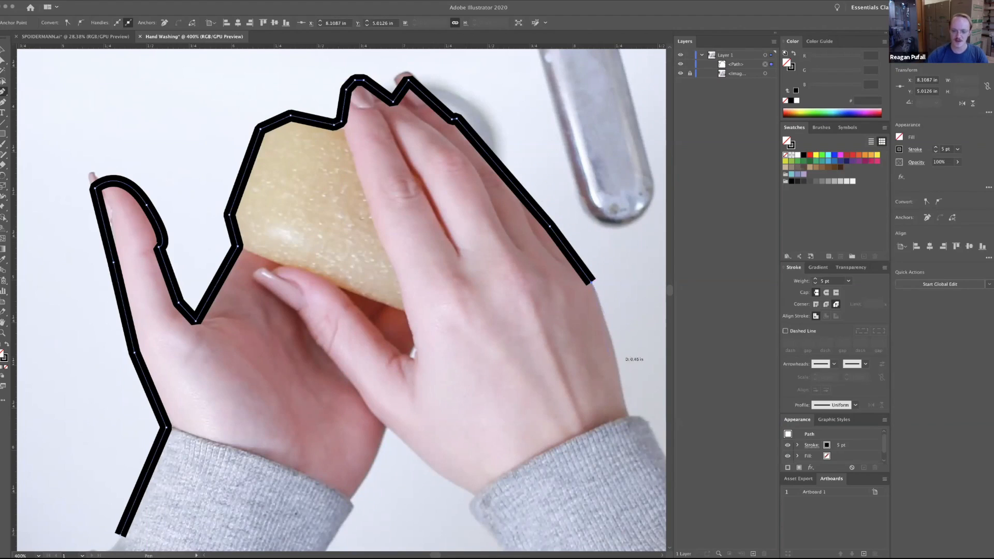
pyautogui.click(628, 412)
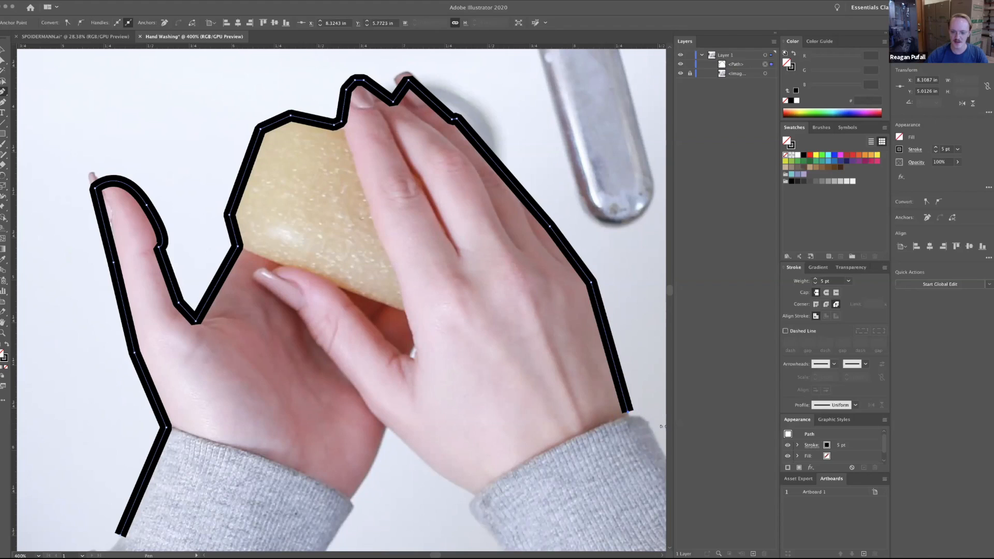
# Carry the outline across the right cuff and back up the inner wrist to where the two hands meet.
pyautogui.scroll(-5, 657, 477)
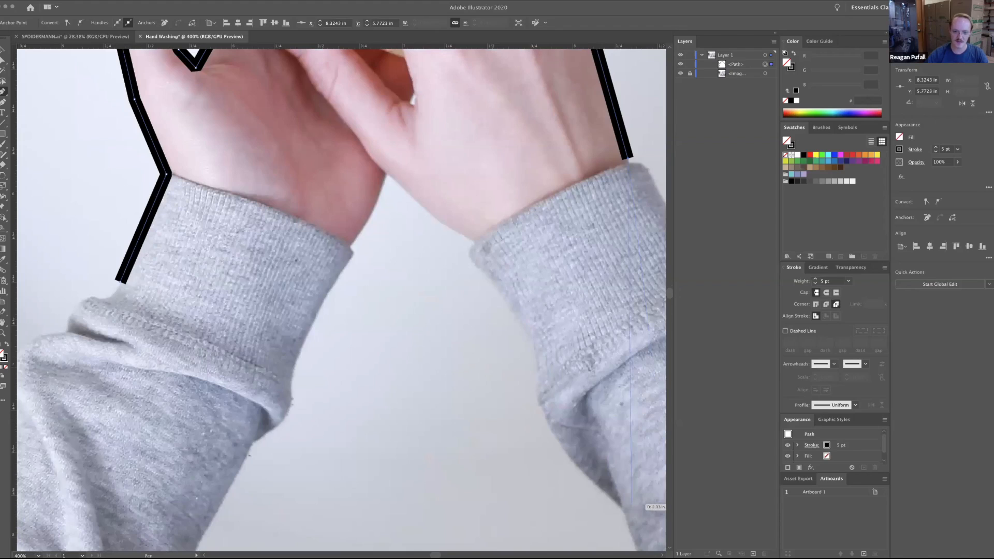
pyautogui.hscroll(3, 621, 440)
pyautogui.scroll(2, 621, 440)
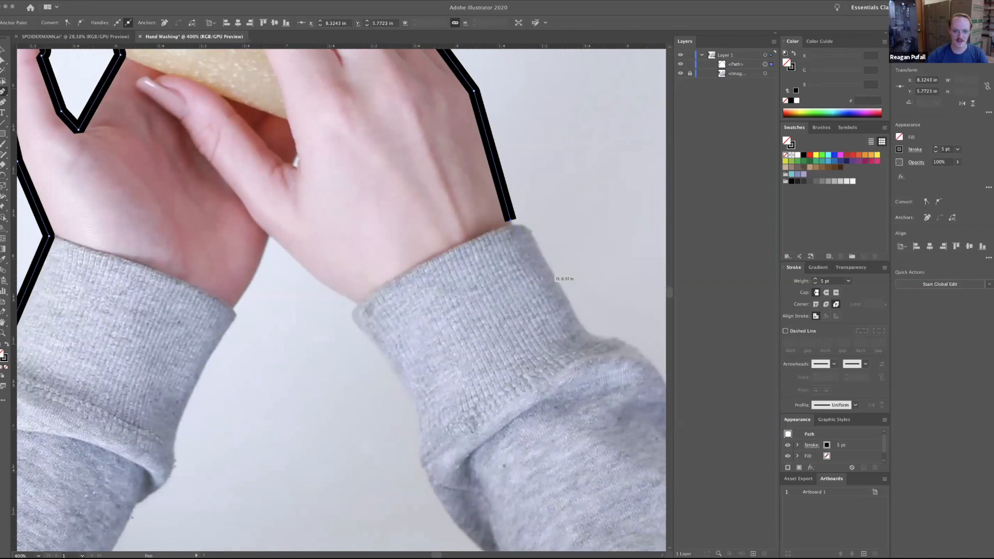
pyautogui.click(539, 276)
pyautogui.click(411, 359)
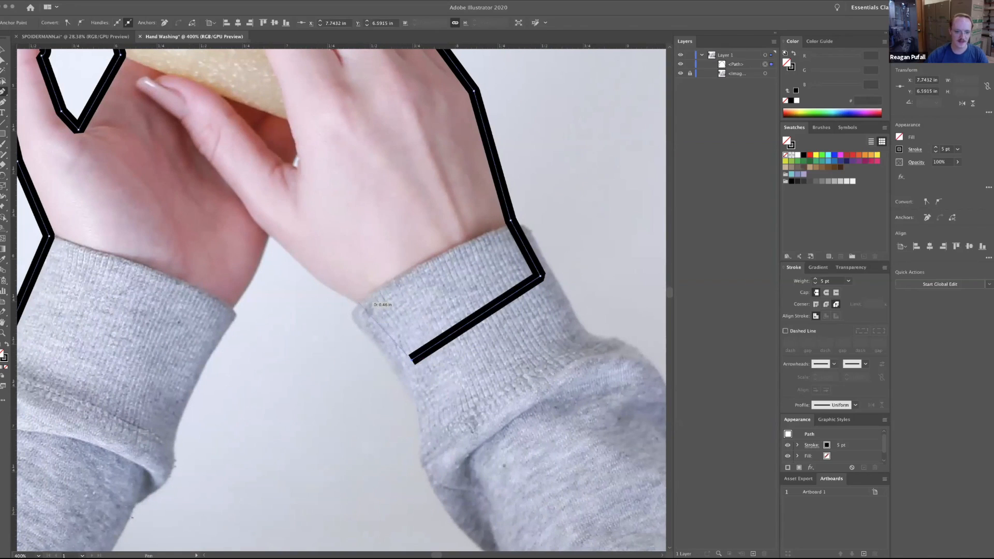
pyautogui.click(356, 304)
pyautogui.click(266, 235)
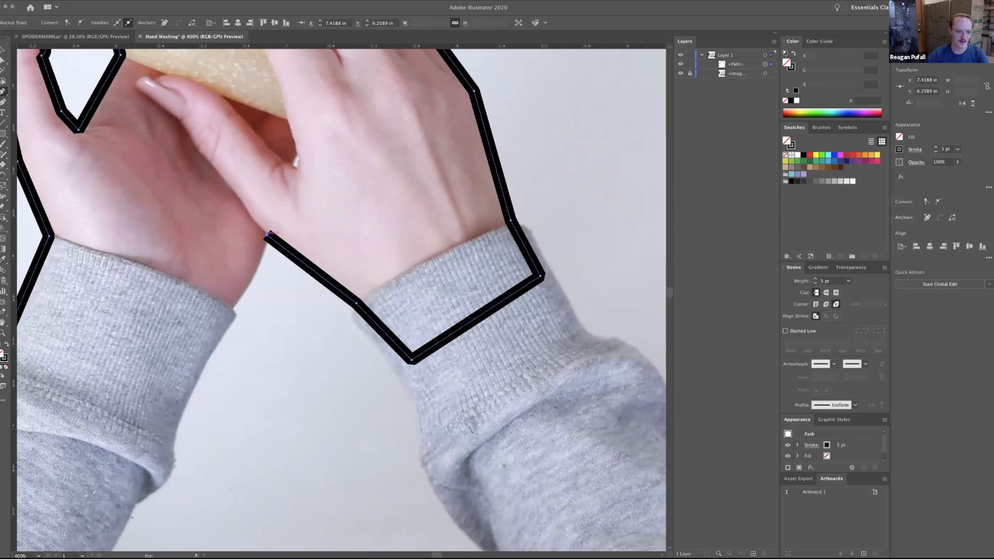
# Trace down the left hand's inner wrist and cuff, and close the outline at its starting anchor point.
pyautogui.click(233, 309)
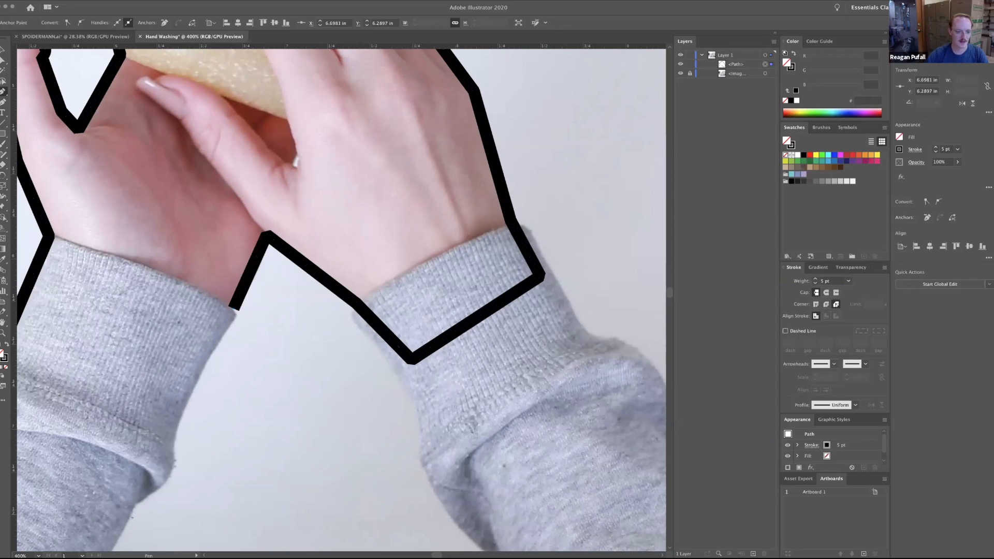
pyautogui.click(171, 422)
pyautogui.moveTo(169, 305); pyautogui.dragTo(352, 339)
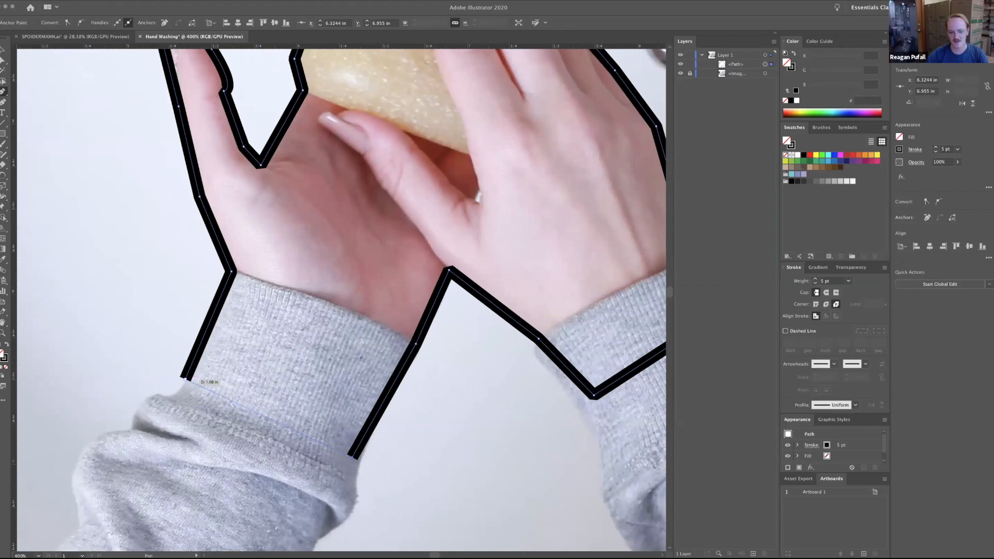
pyautogui.click(185, 379)
pyautogui.moveTo(185, 379); pyautogui.dragTo(90, 499)
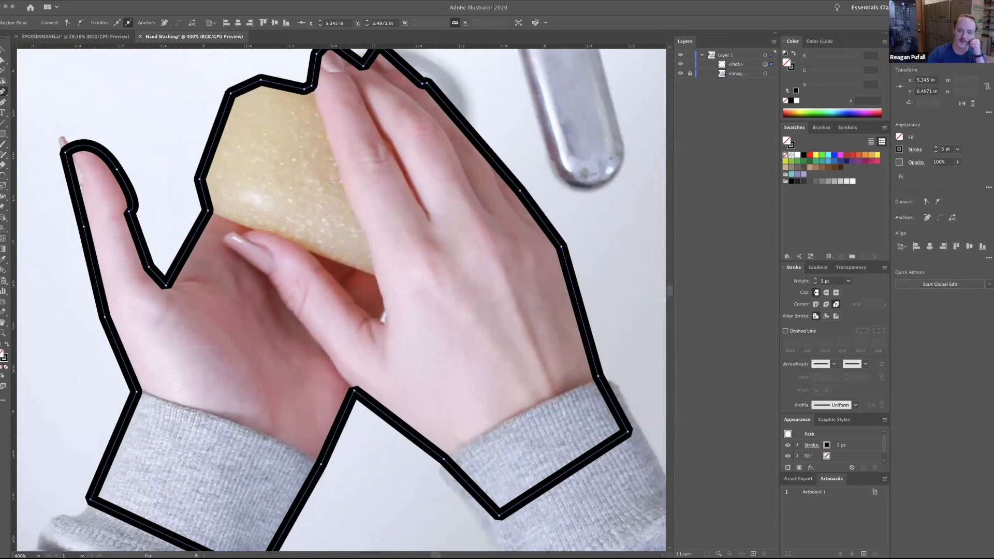
# Bend the outline segments on both sides of the point where the two wrists meet into gentle curves with the Anchor Point tool.
pyautogui.click(3, 91)
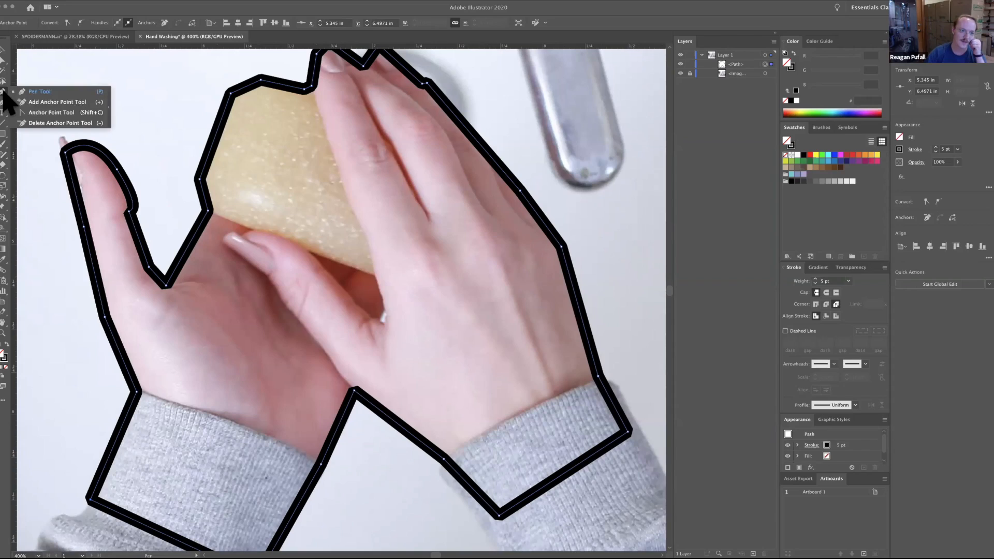
pyautogui.click(52, 113)
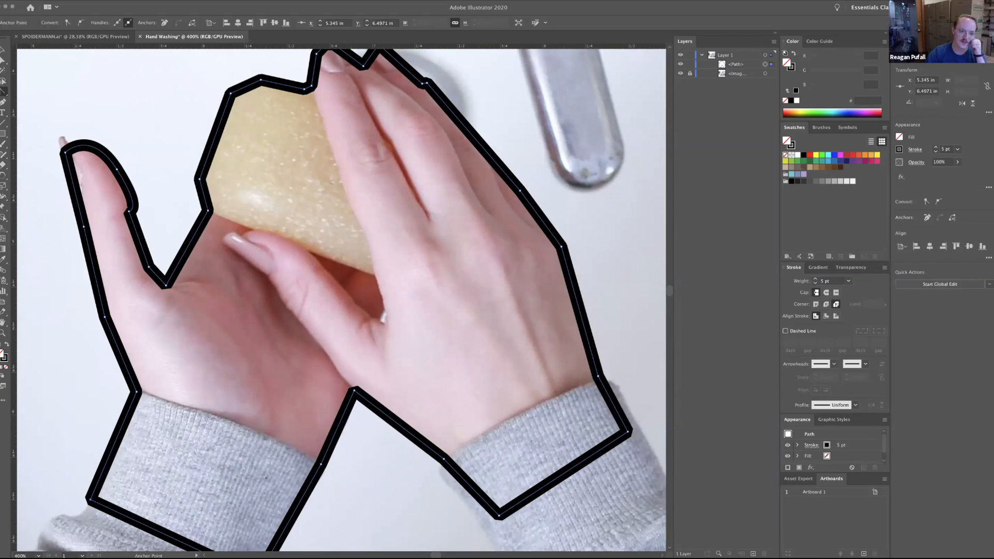
pyautogui.moveTo(186, 248)
pyautogui.mouseDown()
pyautogui.moveTo(200, 259)
pyautogui.moveTo(185, 247)
pyautogui.mouseUp()
pyautogui.moveTo(129, 211); pyautogui.dragTo(143, 210)
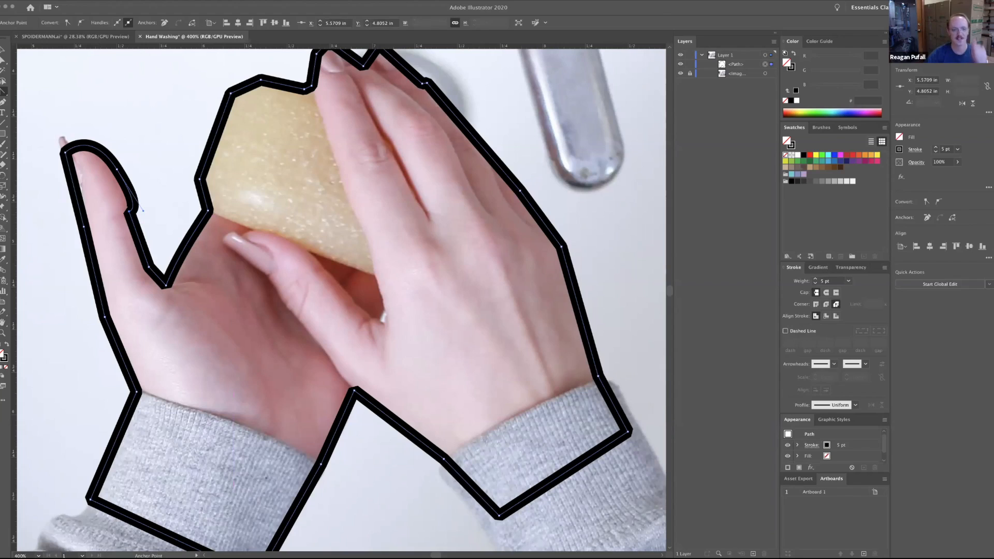
pyautogui.press('space')
pyautogui.moveTo(143, 211); pyautogui.dragTo(159, 213)
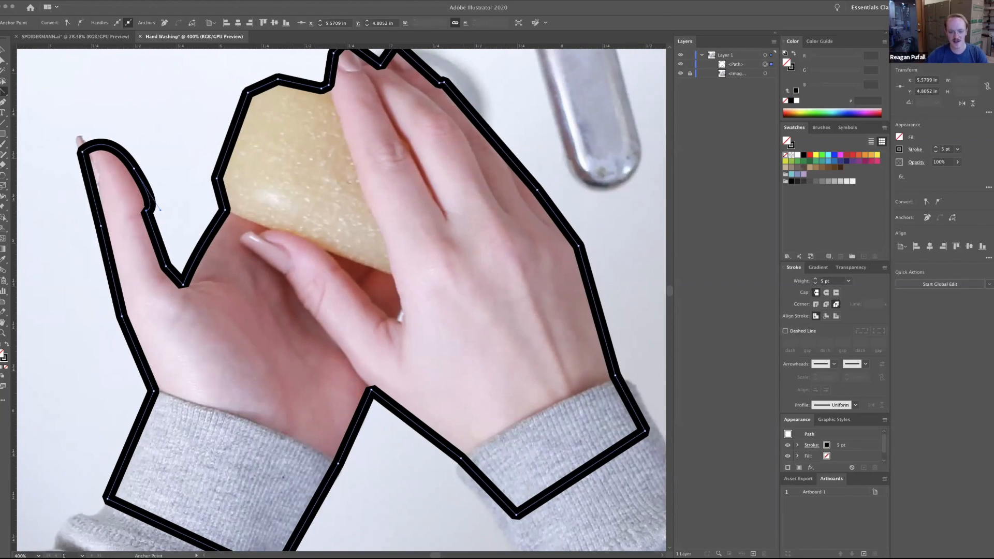
pyautogui.moveTo(416, 424); pyautogui.dragTo(411, 425)
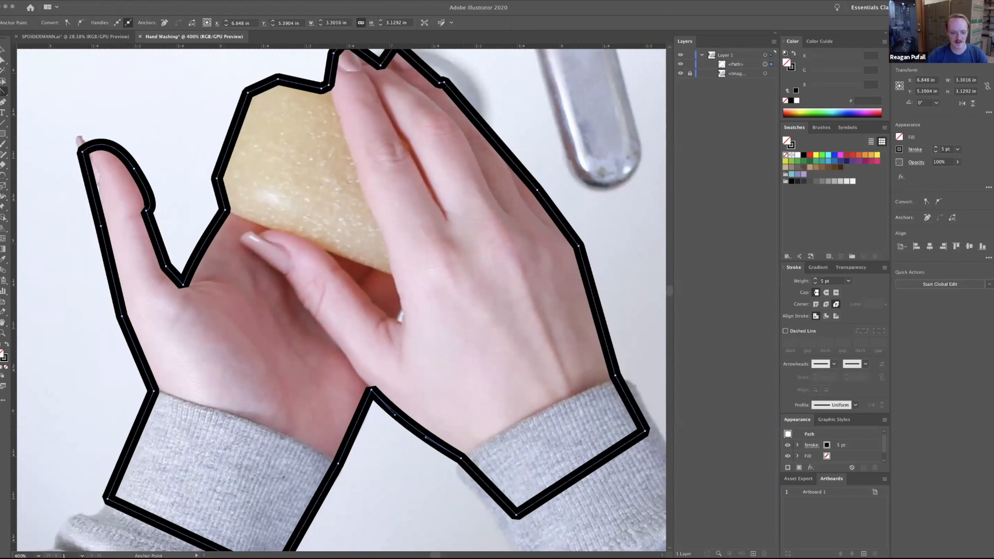
pyautogui.press('space')
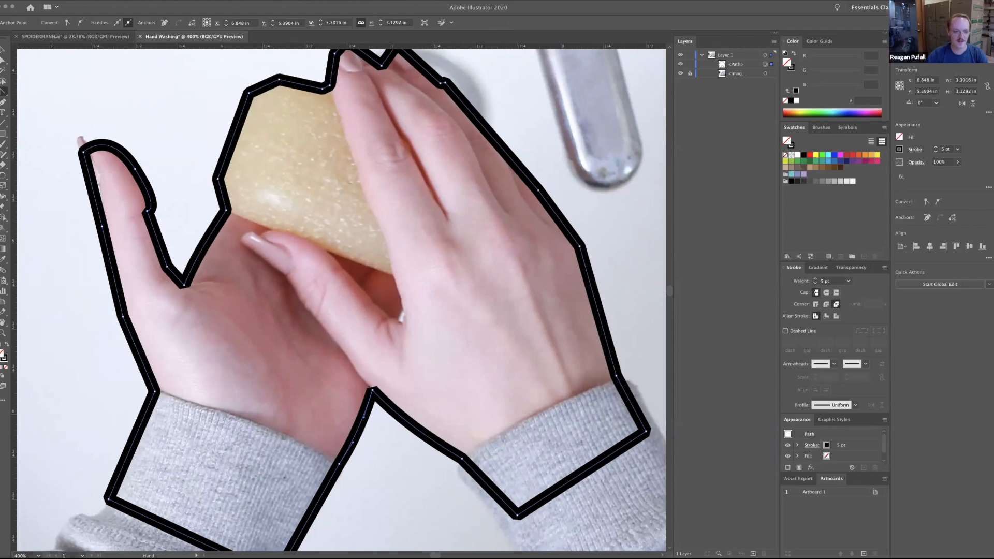
pyautogui.moveTo(360, 426); pyautogui.dragTo(483, 441)
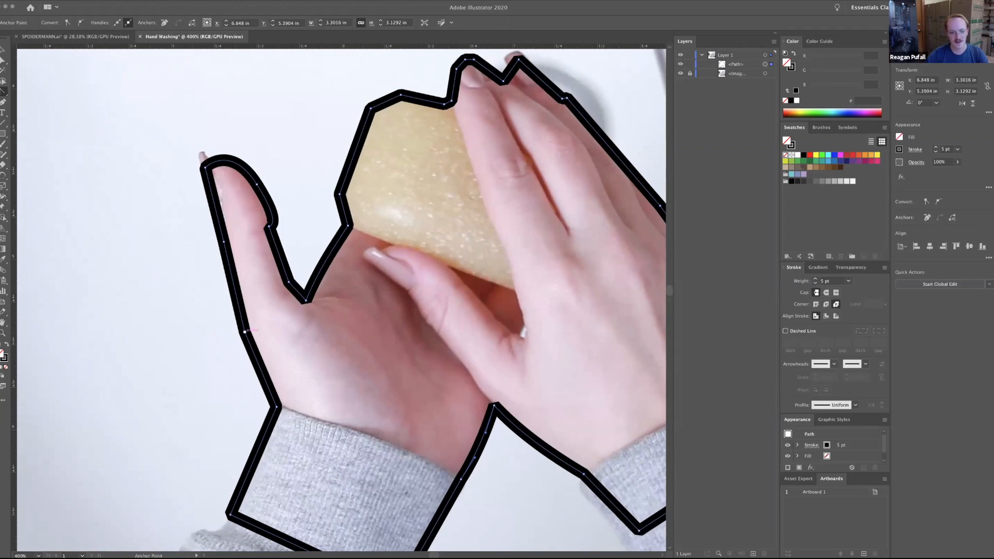
# Curve the left hand's outer edge and both sides of its extended finger to follow the photo.
pyautogui.moveTo(245, 332); pyautogui.dragTo(334, 346)
pyautogui.press('space')
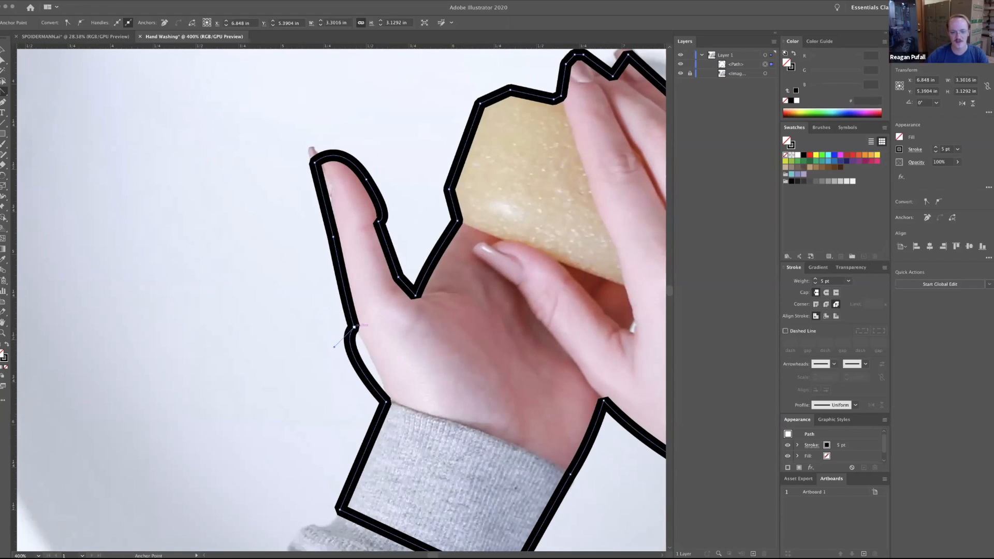
pyautogui.hotkey('ctrl', 'z')
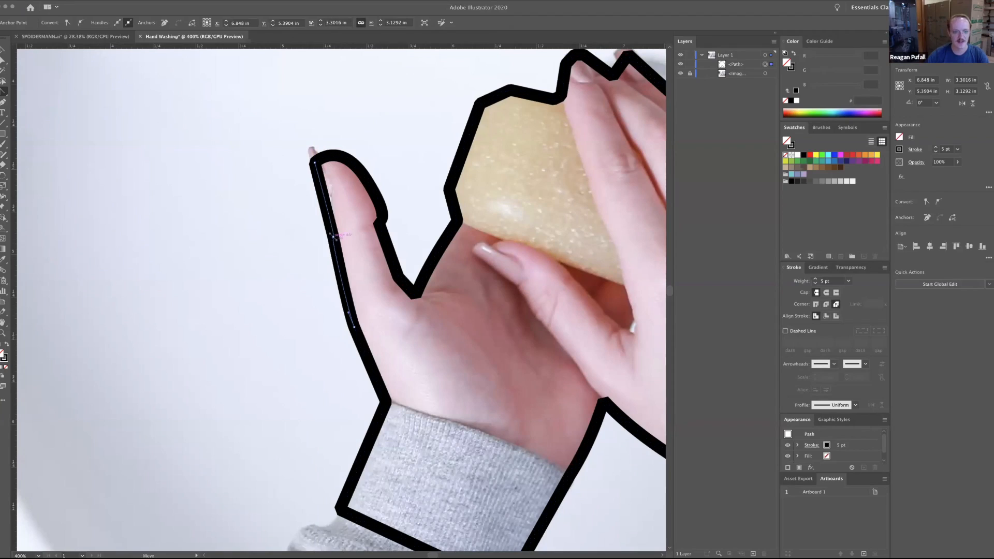
pyautogui.moveTo(333, 236)
pyautogui.mouseDown()
pyautogui.moveTo(342, 227)
pyautogui.moveTo(333, 219)
pyautogui.mouseUp()
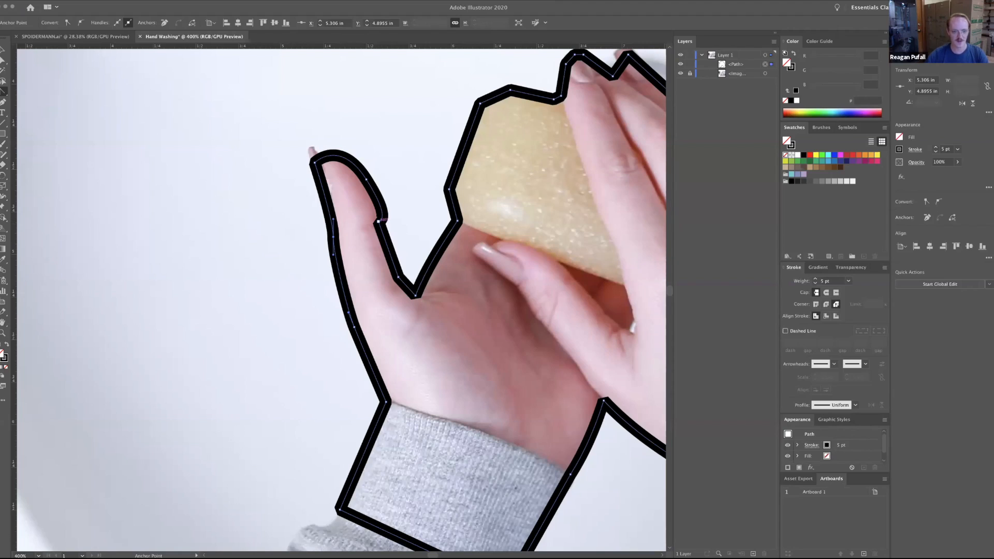
pyautogui.moveTo(378, 220); pyautogui.dragTo(392, 220)
pyautogui.moveTo(392, 219); pyautogui.dragTo(340, 138)
pyautogui.hotkey('ctrl', 'a')
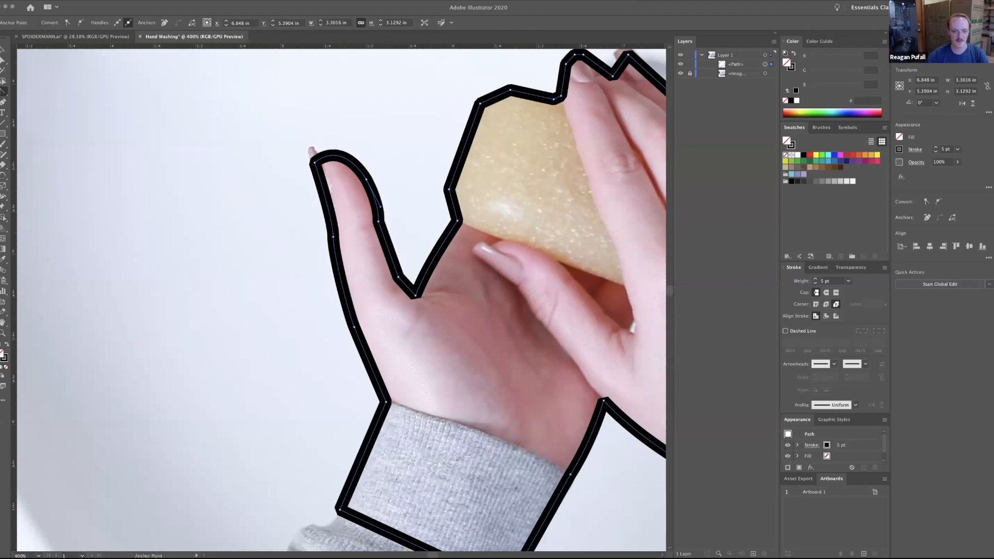
# Round the outline at the soap's lower and upper left corners by bending its short segments outward.
pyautogui.moveTo(453, 203); pyautogui.dragTo(448, 205)
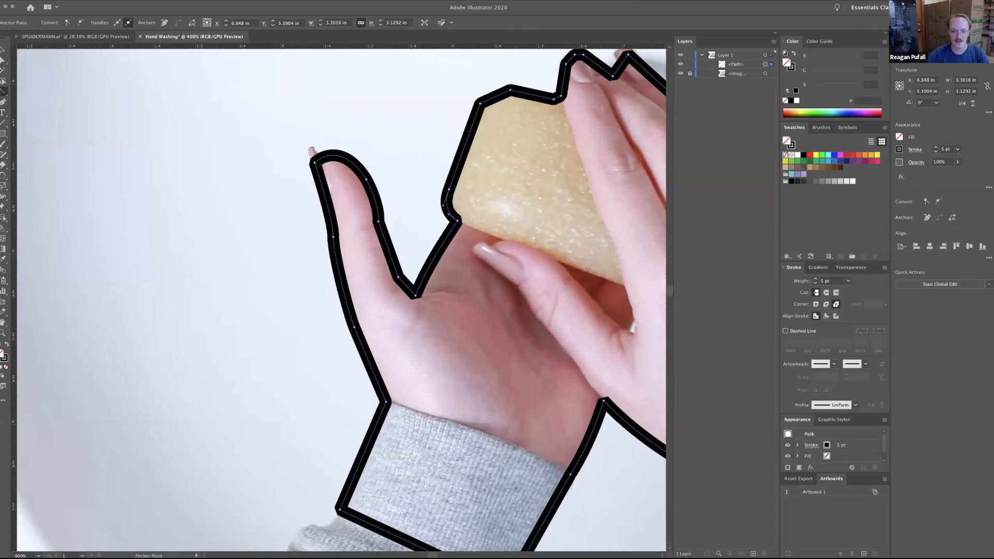
pyautogui.moveTo(448, 205); pyautogui.dragTo(394, 267)
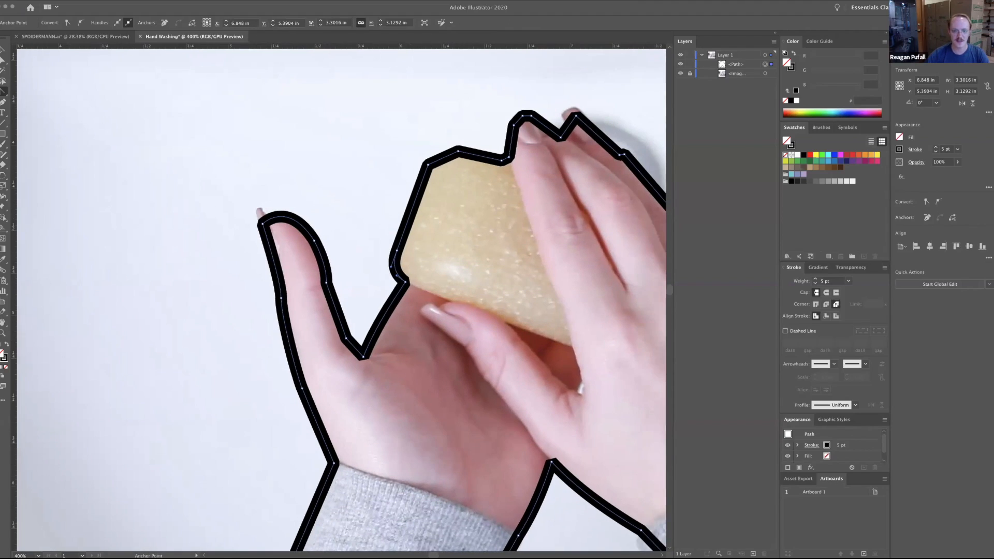
pyautogui.moveTo(445, 156); pyautogui.dragTo(448, 146)
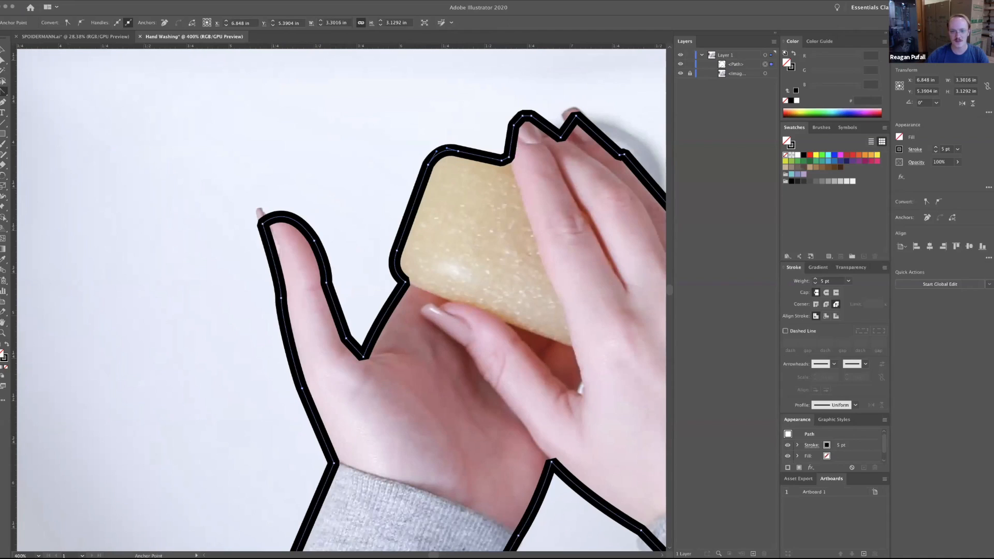
pyautogui.moveTo(517, 259); pyautogui.dragTo(362, 189)
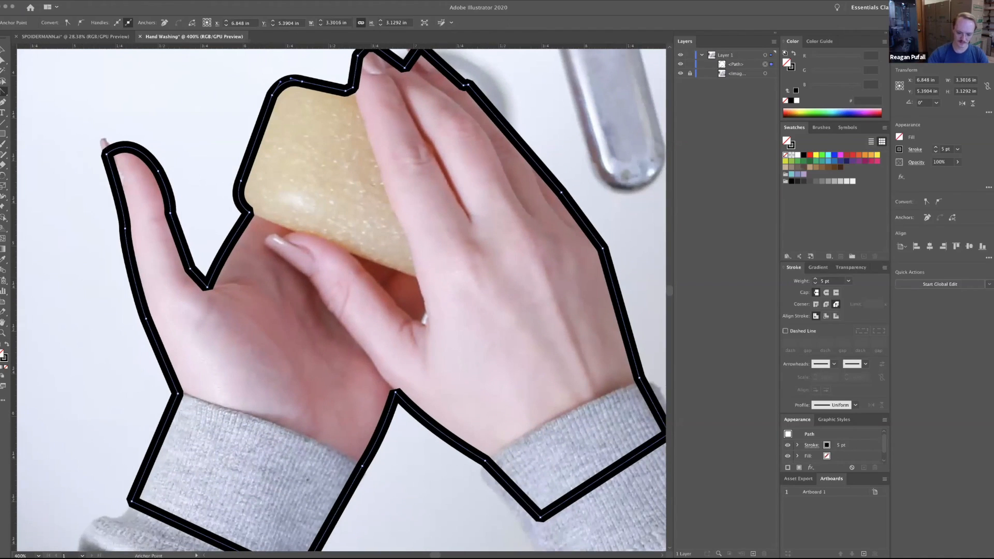
# Round the outline over the right hand's rear fingertip and slightly curve its outer edge above the cuff.
pyautogui.hotkey('ctrl', '-')
pyautogui.hotkey('ctrl', '-')
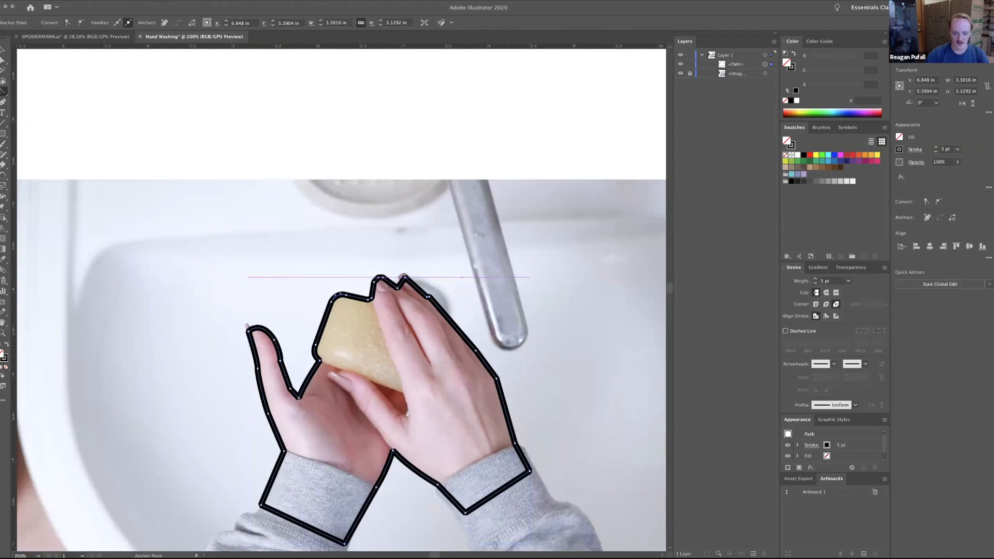
pyautogui.click(403, 277)
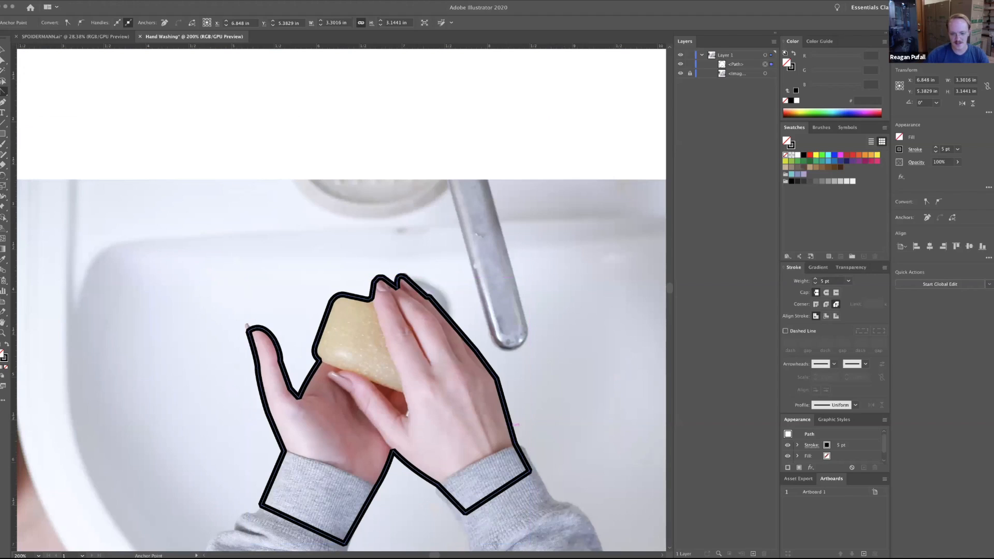
pyautogui.scroll(-4, 342, 300)
pyautogui.hscroll(-2, 341, 300)
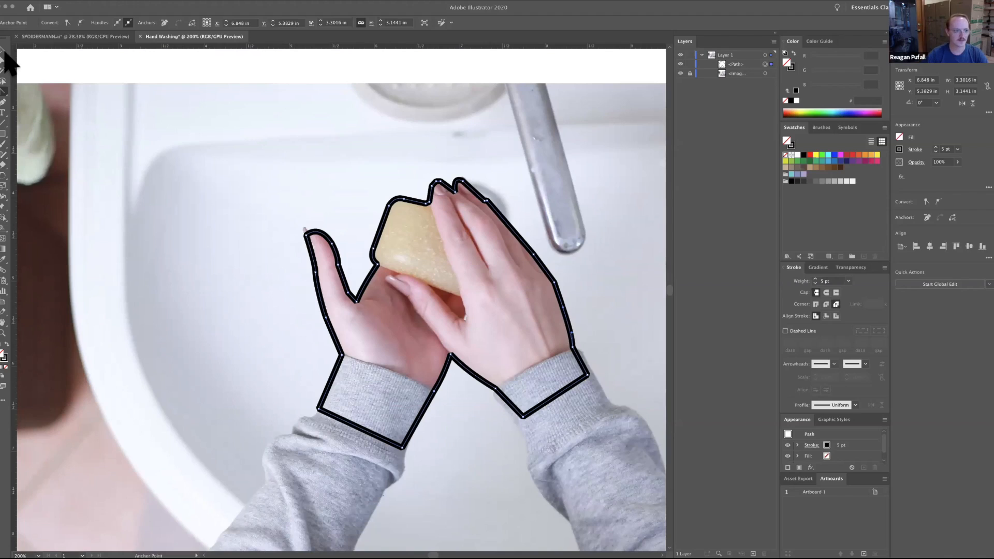
# Draw a separate Pen path from just outside the outline along the soap's lower edge, then up to the notch beside the fingertip.
pyautogui.click(3, 91)
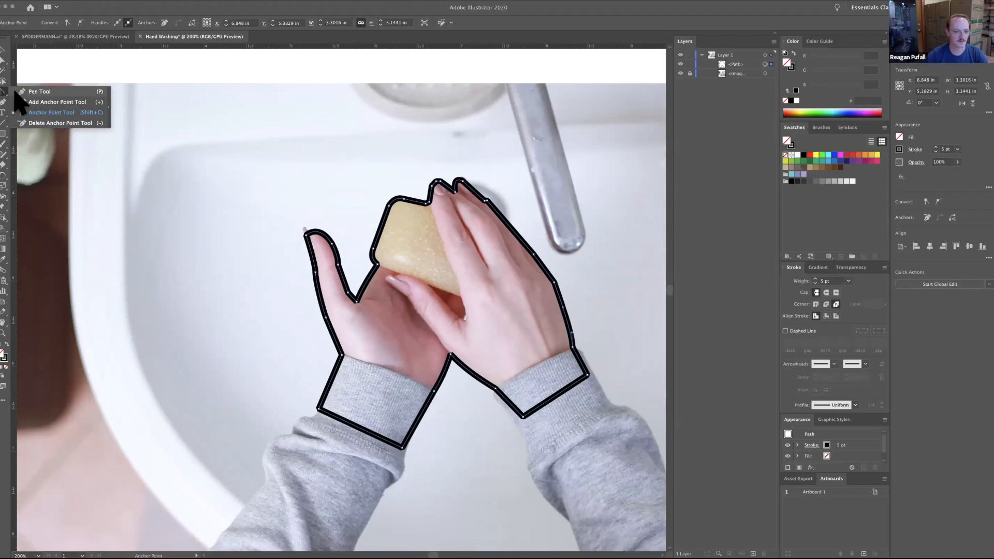
pyautogui.click(21, 91)
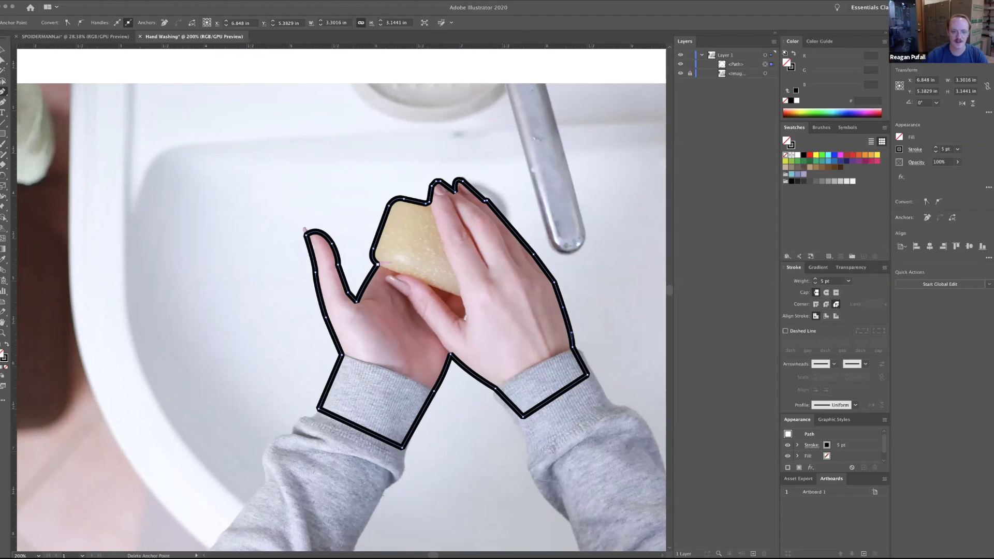
pyautogui.click(377, 264)
pyautogui.hotkey('ctrl', 'z')
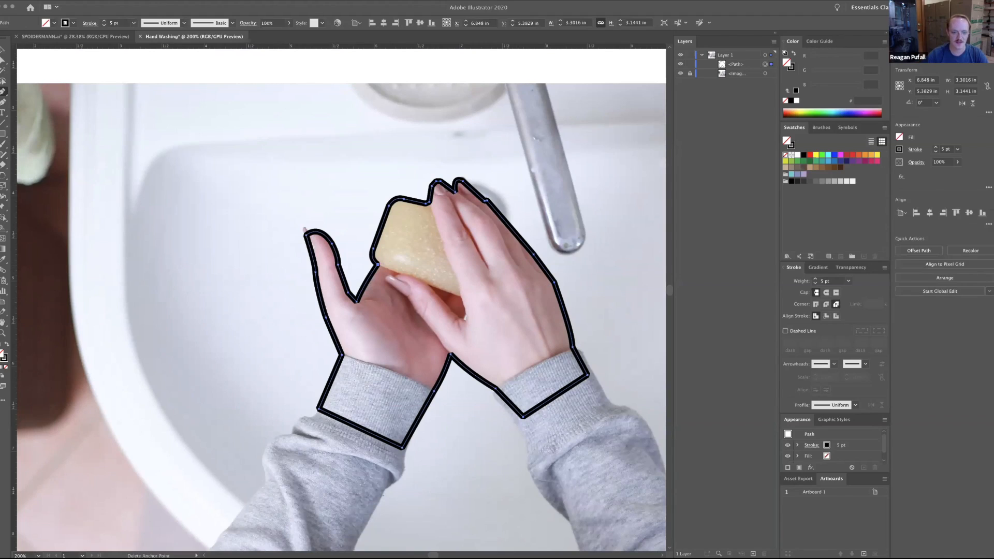
pyautogui.press('a')
pyautogui.press('p')
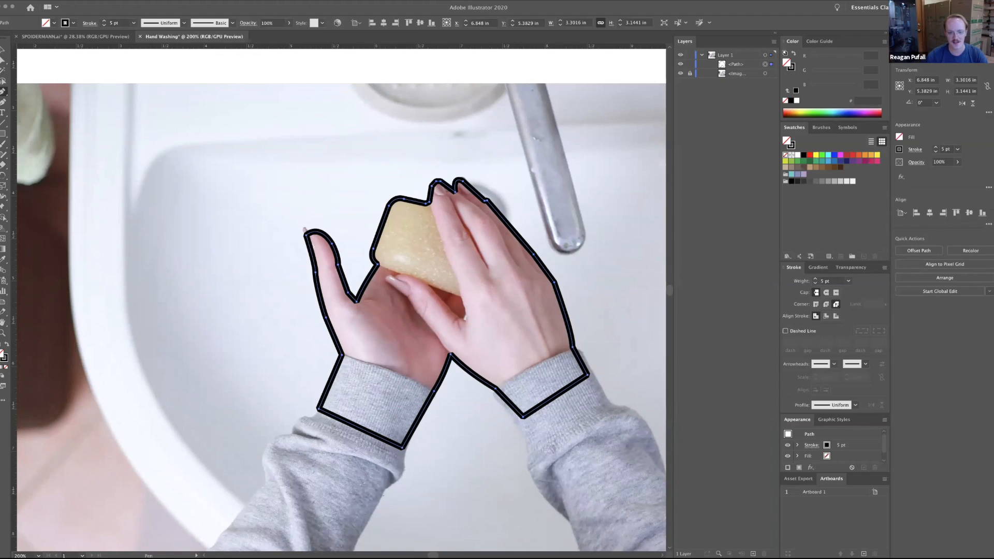
pyautogui.click(360, 262)
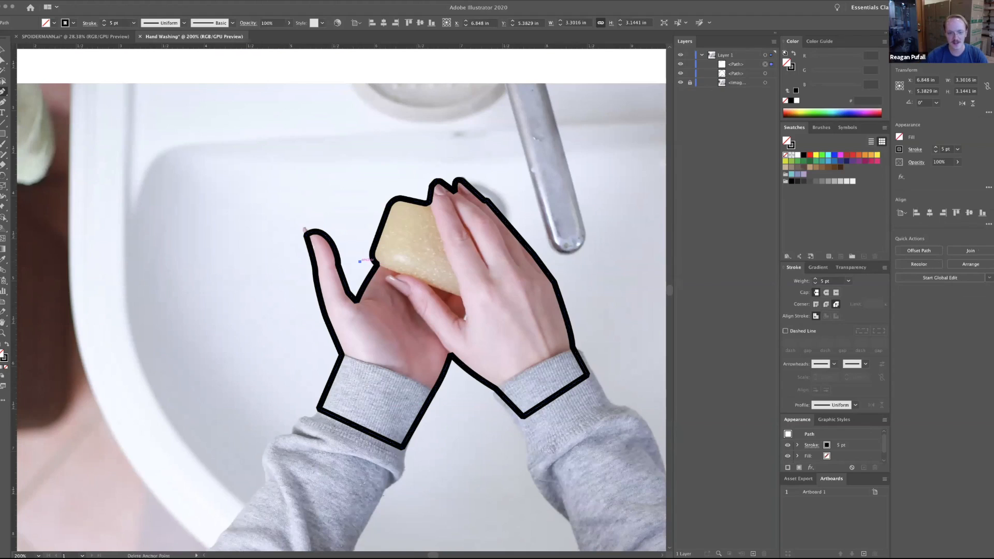
pyautogui.click(378, 265)
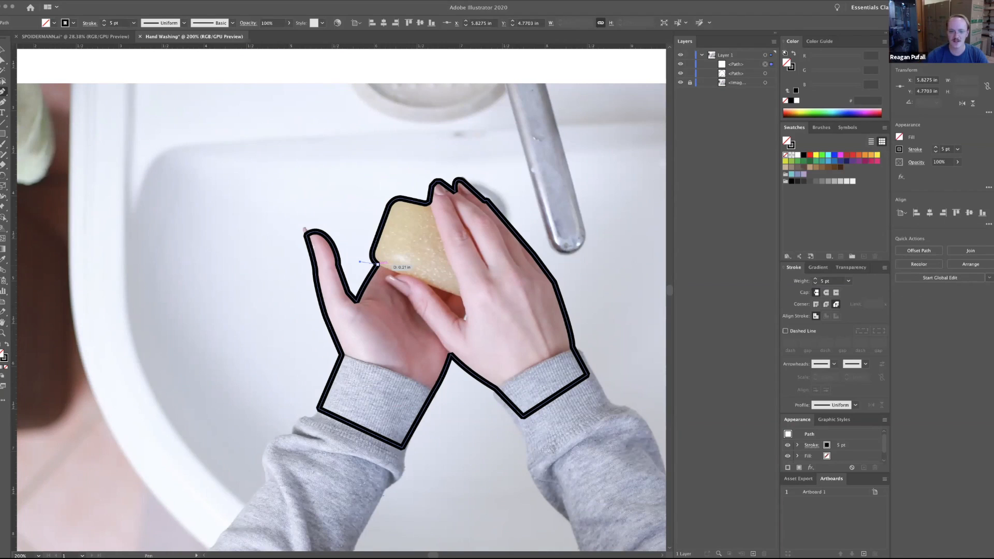
pyautogui.click(377, 265)
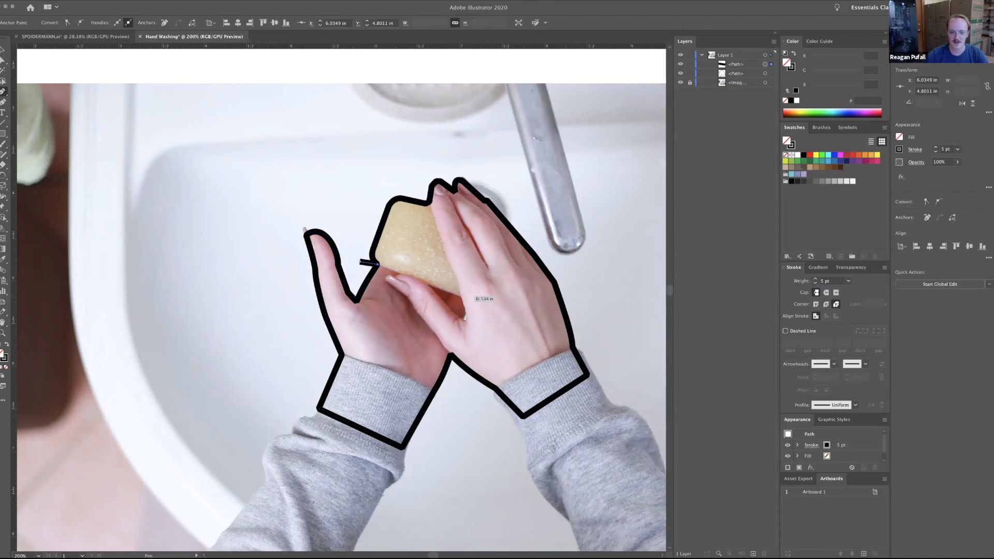
pyautogui.click(459, 296)
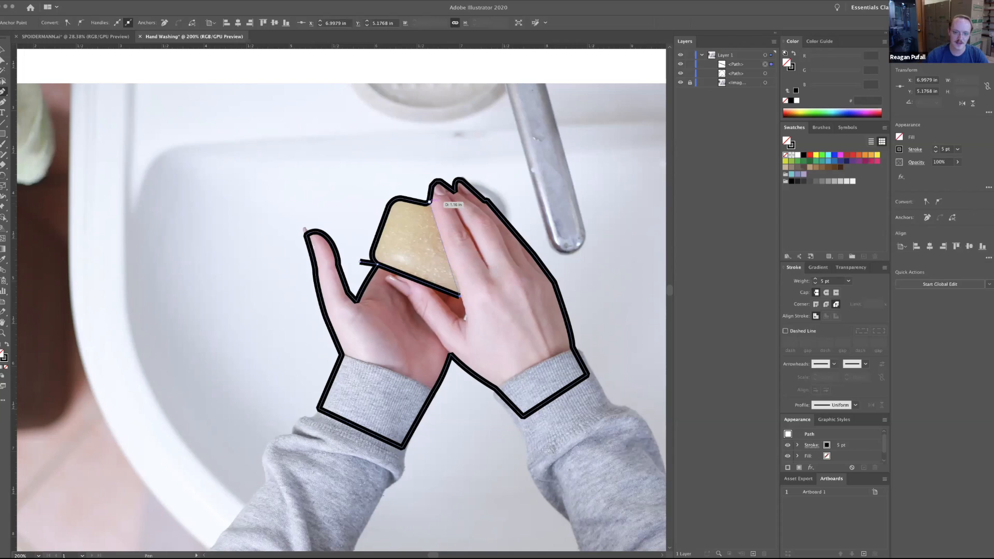
pyautogui.click(430, 202)
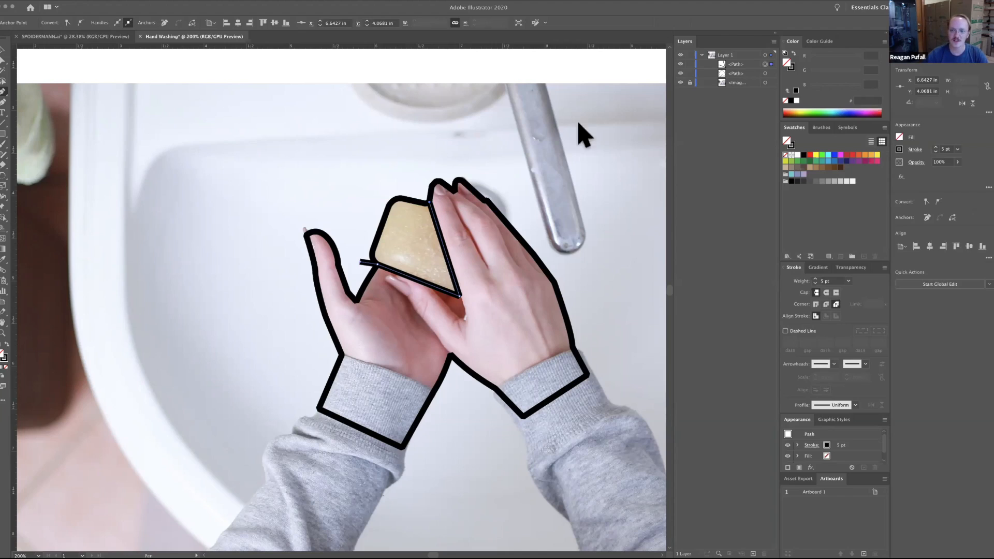
# Toggle the visibility of the hand outline and the soap path to examine which lines belong to each.
pyautogui.click(680, 73)
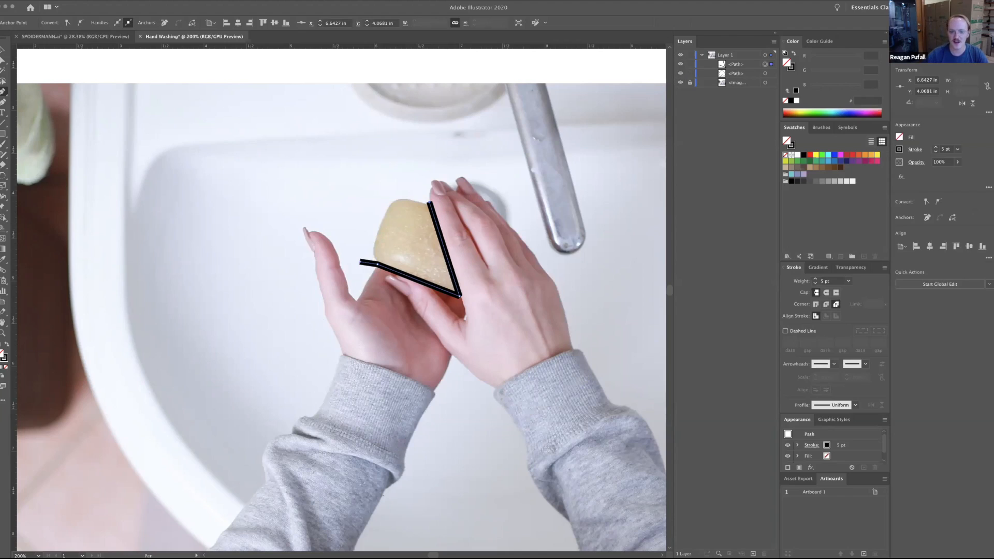
pyautogui.click(680, 73)
pyautogui.click(680, 73)
pyautogui.click(680, 73)
pyautogui.click(680, 64)
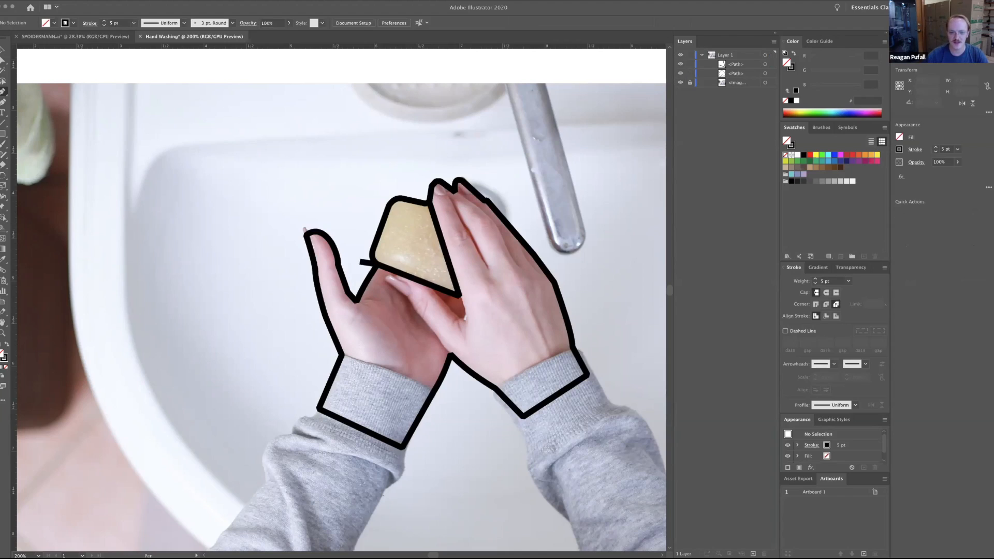
pyautogui.click(680, 64)
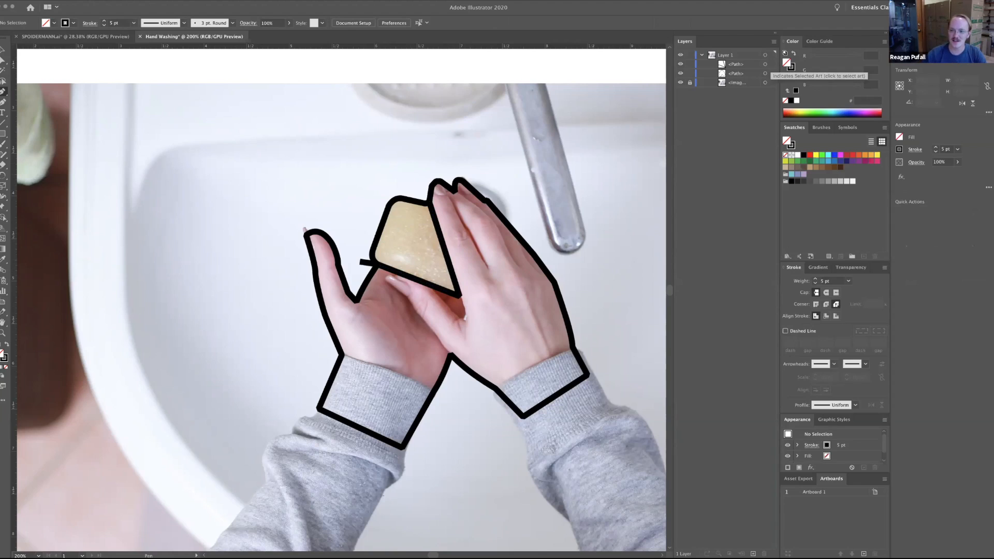
# Select the hand outline and the soap path together with the Selection tool.
pyautogui.click(766, 64)
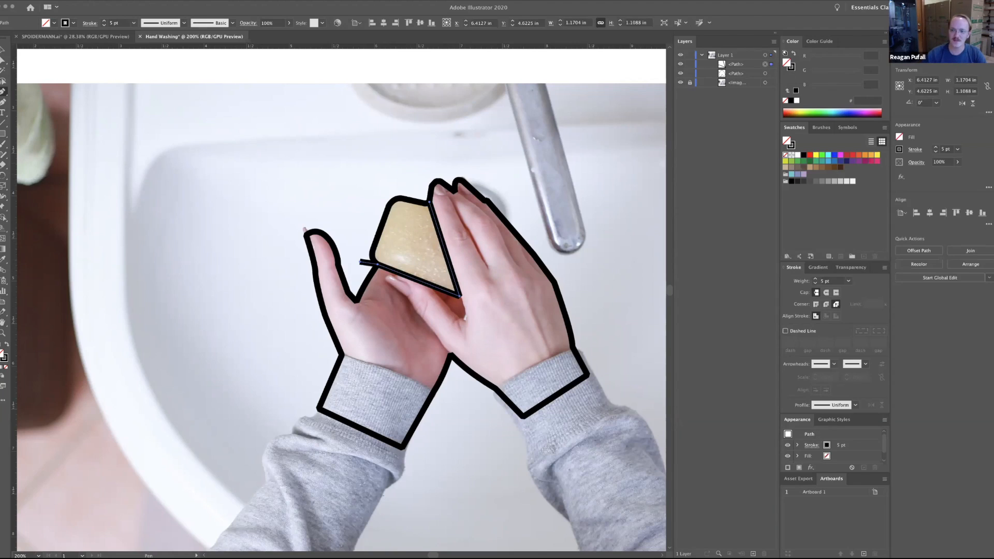
pyautogui.keyDown('shift'); pyautogui.click(765, 73); pyautogui.keyUp('shift')
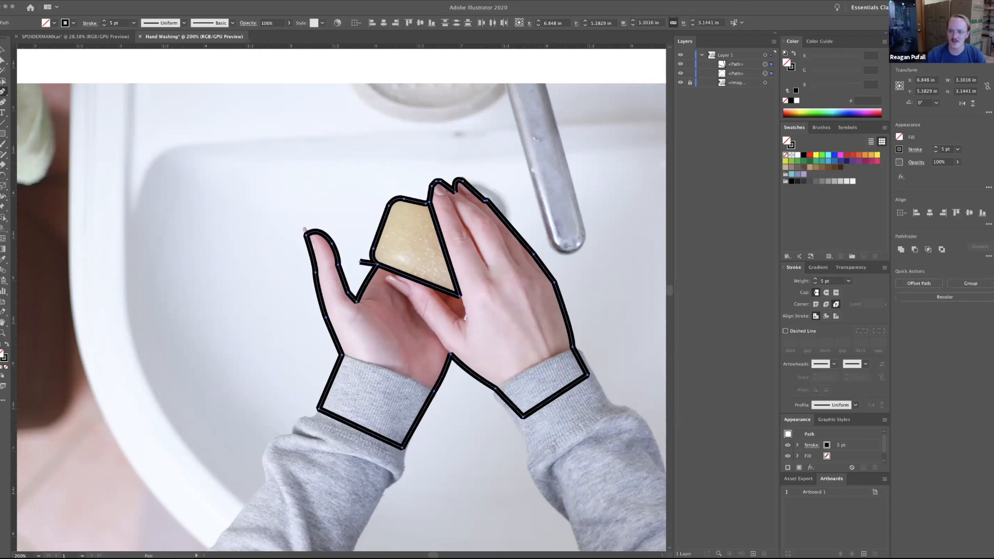
pyautogui.click(3, 50)
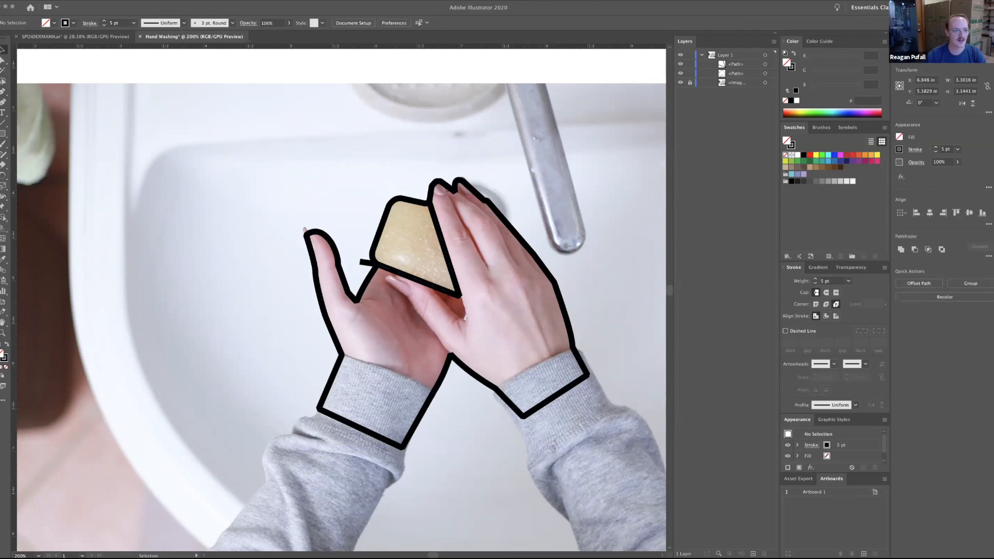
pyautogui.hotkey('ctrl', 'shift', 'a')
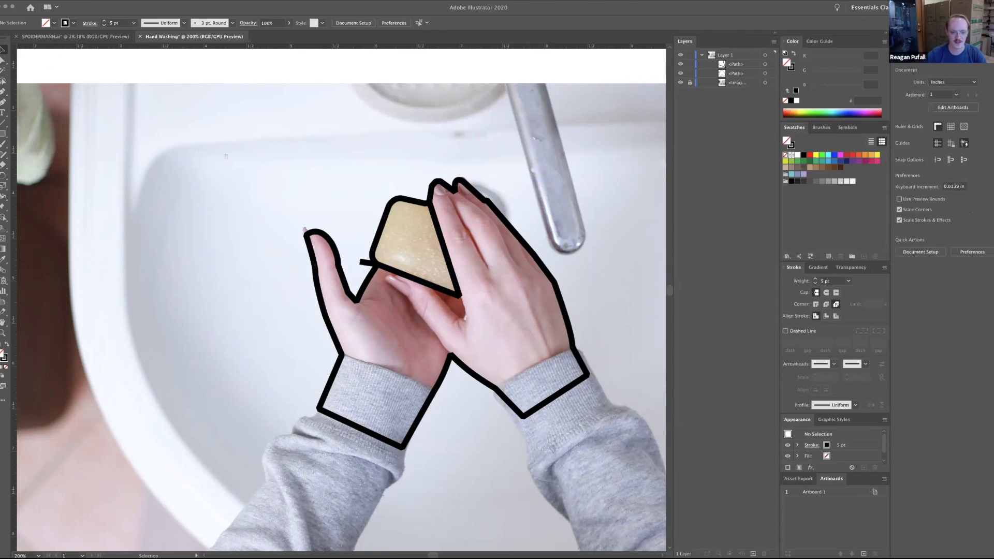
pyautogui.hotkey('ctrl', 'a')
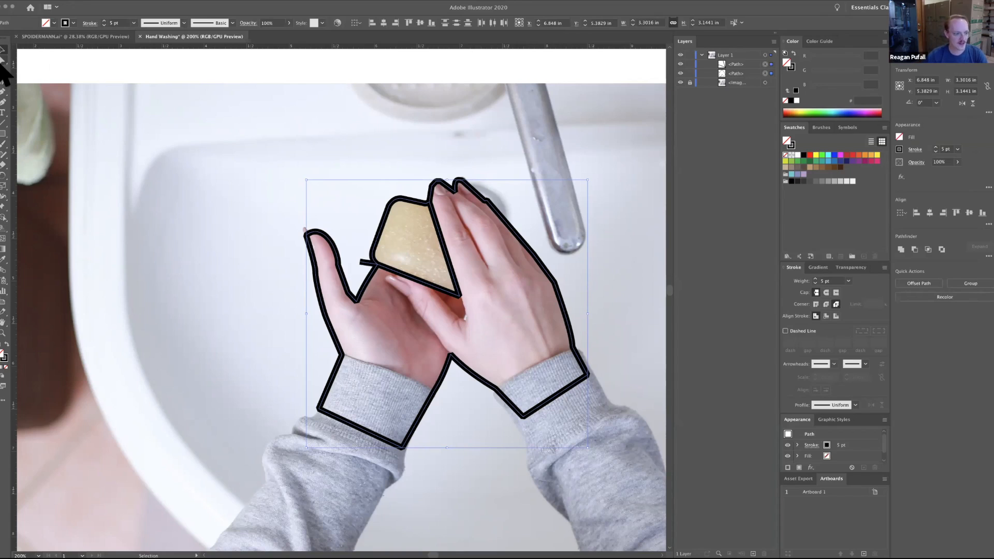
# Separate the soap area from the selected hand outline and soap path with the Shape Builder tool.
pyautogui.click(3, 218)
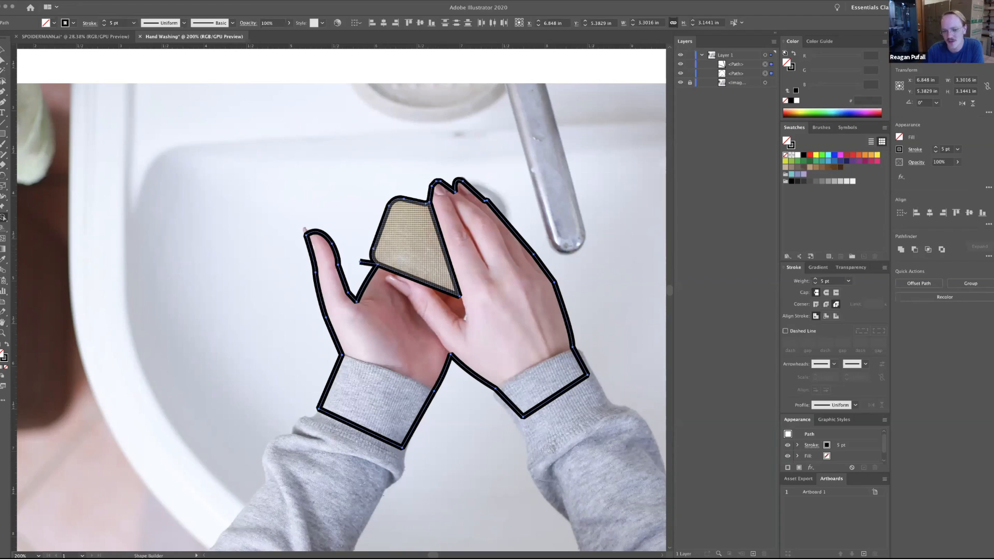
pyautogui.click(411, 249)
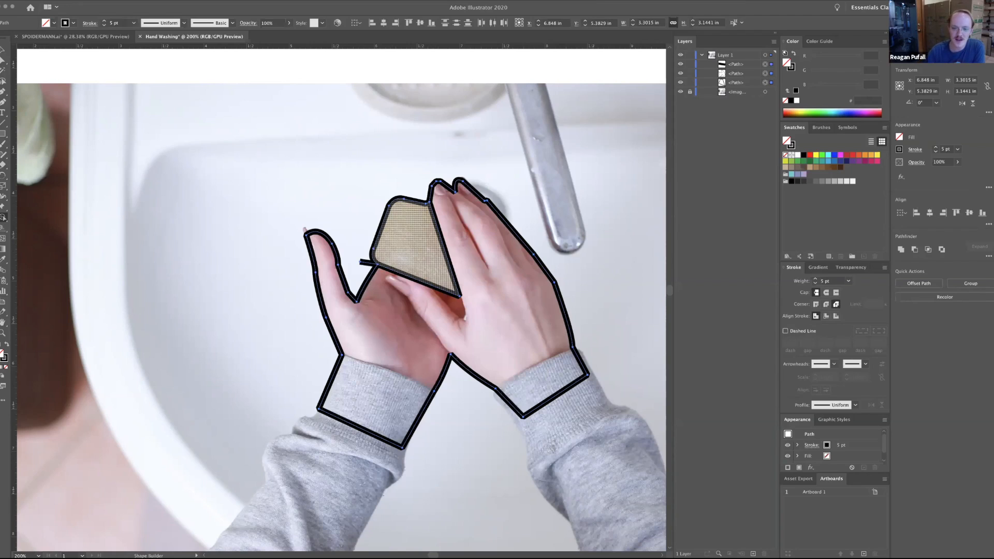
pyautogui.click(3, 51)
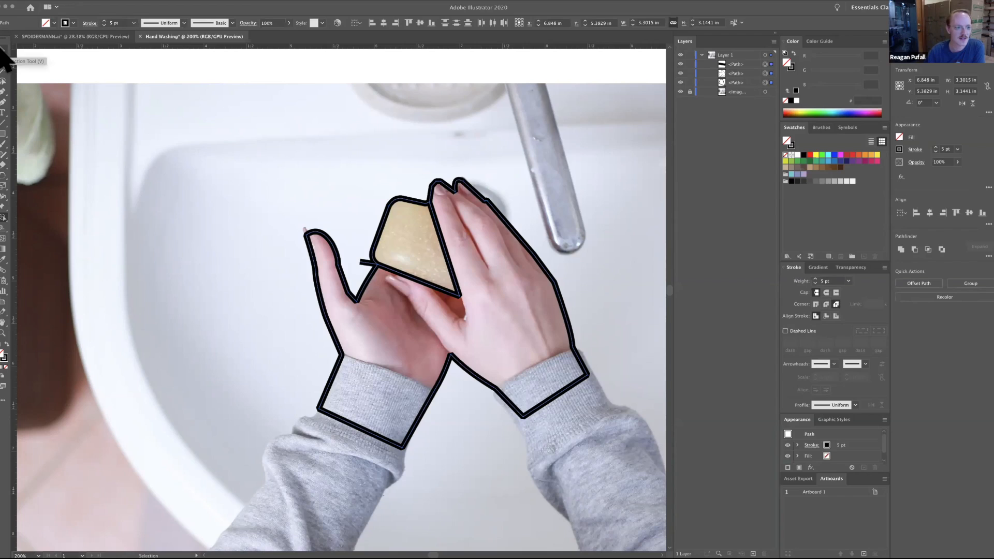
# Identify the leftover line fragment protruding beside the soap by toggling its visibility, and delete that path.
pyautogui.click(689, 92)
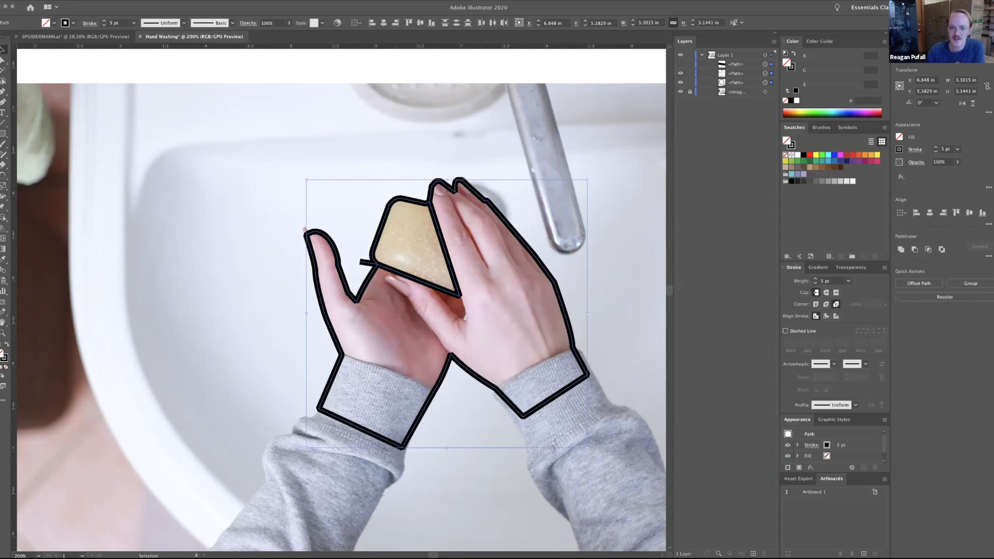
pyautogui.click(680, 64)
pyautogui.click(680, 64)
pyautogui.click(680, 65)
pyautogui.click(680, 64)
pyautogui.click(740, 64)
pyautogui.click(765, 64)
pyautogui.press('Delete')
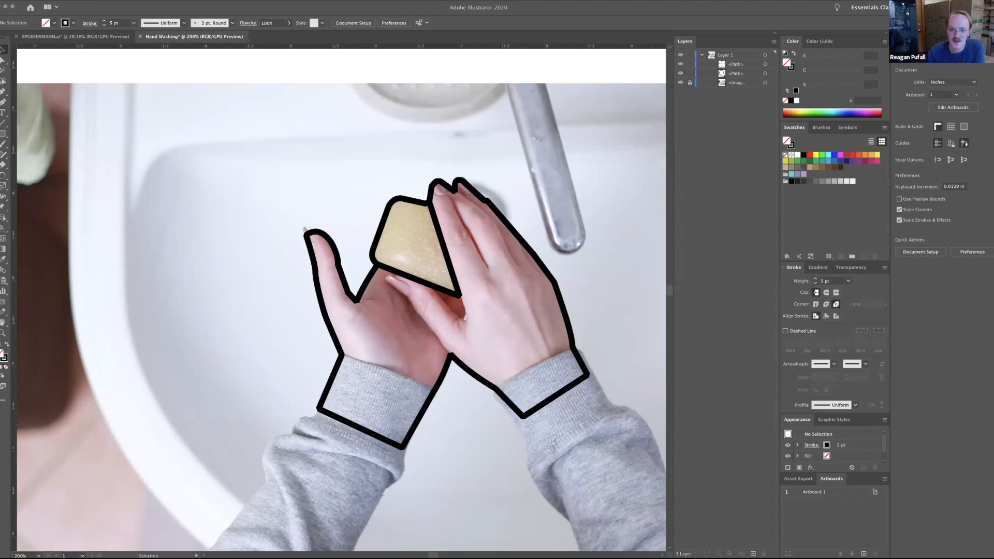
# Toggle the visibility of the hand outline and the soap shape to examine them as separate paths.
pyautogui.click(680, 64)
pyautogui.click(680, 64)
pyautogui.click(680, 73)
pyautogui.click(680, 64)
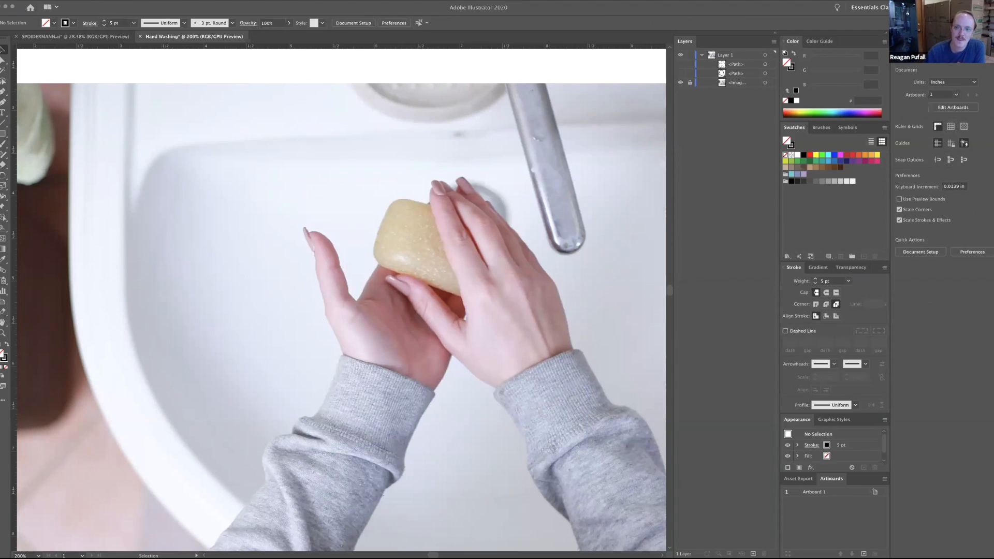
pyautogui.click(681, 74)
pyautogui.click(681, 74)
pyautogui.click(680, 73)
pyautogui.click(680, 74)
pyautogui.click(680, 73)
pyautogui.click(680, 73)
pyautogui.click(680, 64)
pyautogui.click(680, 64)
pyautogui.click(680, 64)
pyautogui.click(680, 64)
pyautogui.click(680, 64)
pyautogui.click(681, 65)
pyautogui.click(680, 64)
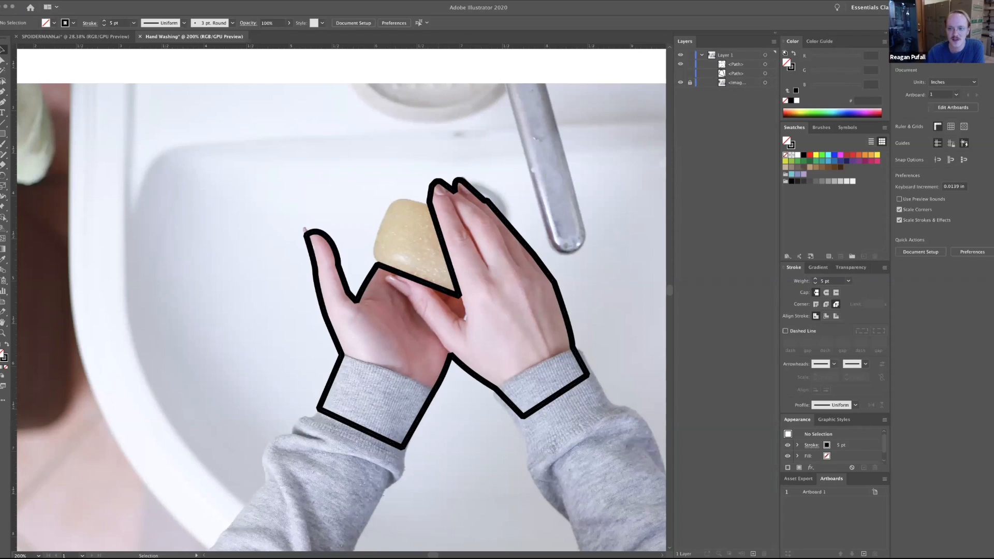
pyautogui.click(680, 73)
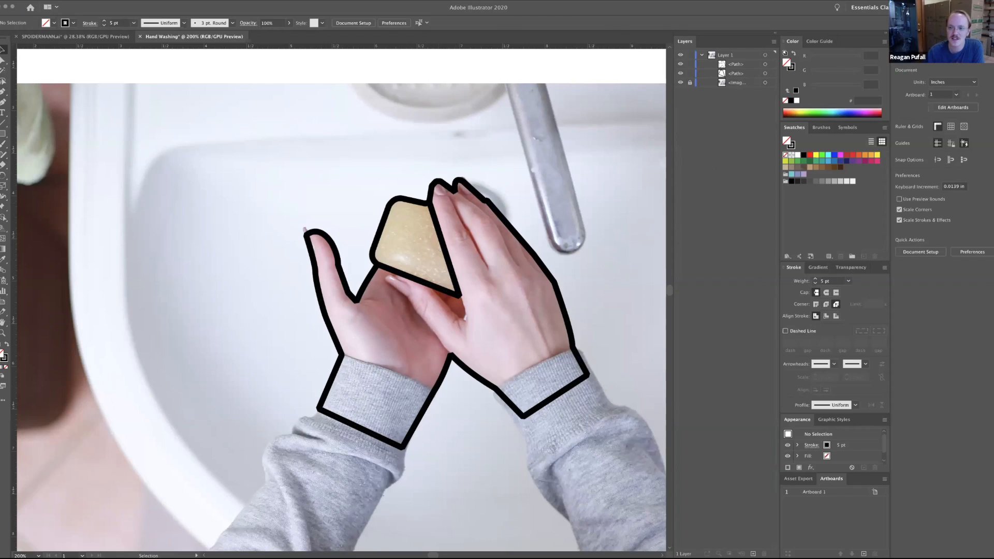
# Fill the soap shape with the orange swatch R=251 G=176 B=59 and deselect it.
pyautogui.click(765, 73)
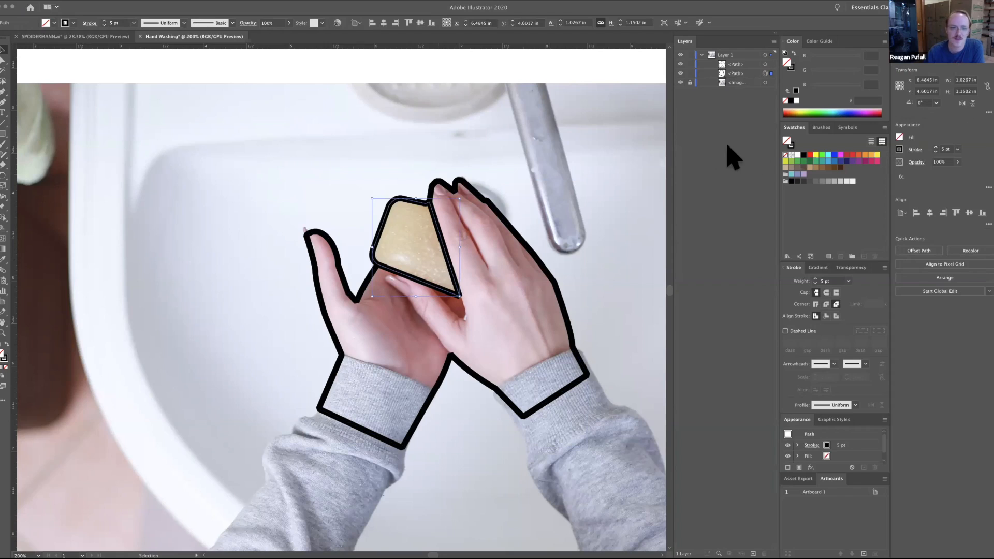
pyautogui.click(54, 23)
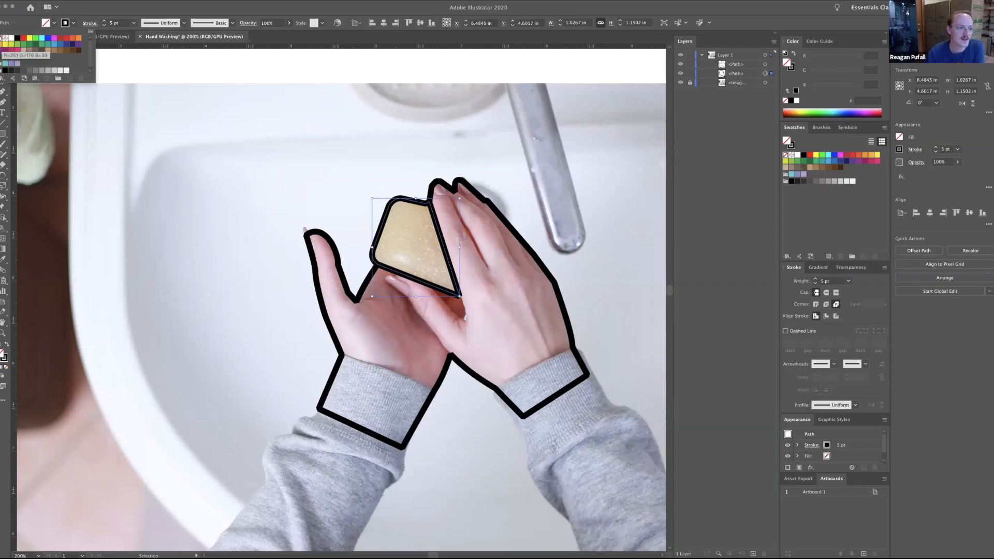
pyautogui.click(4, 44)
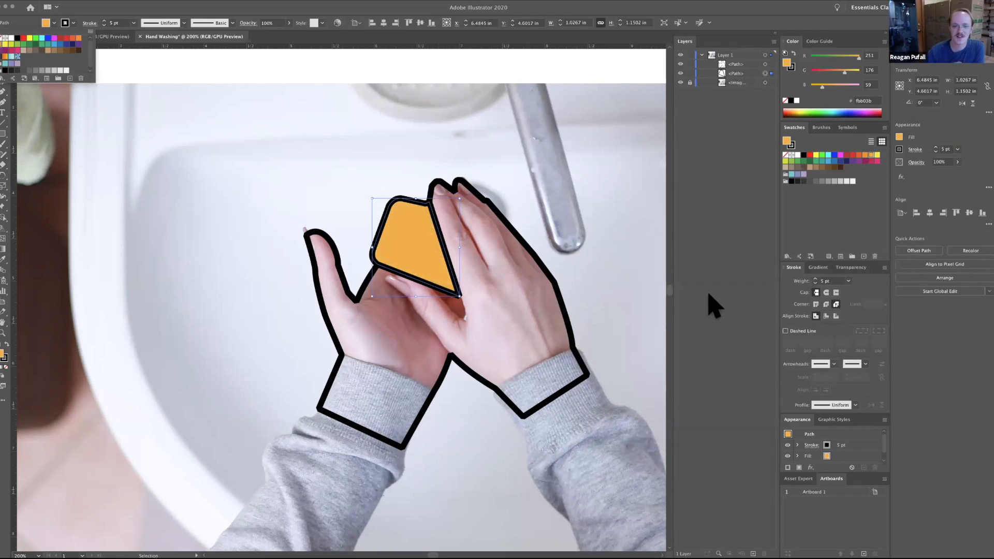
pyautogui.click(709, 294)
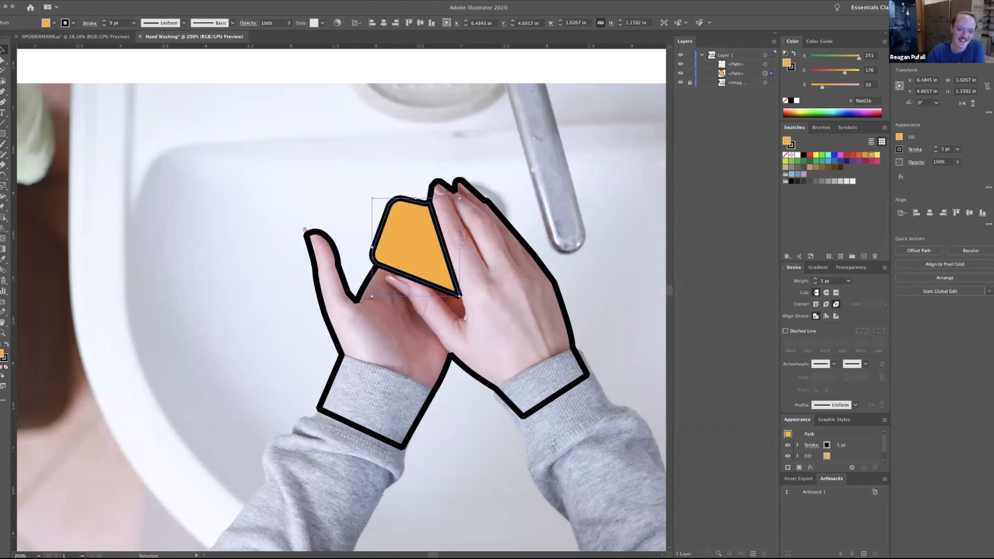
pyautogui.press('super+shift+a')
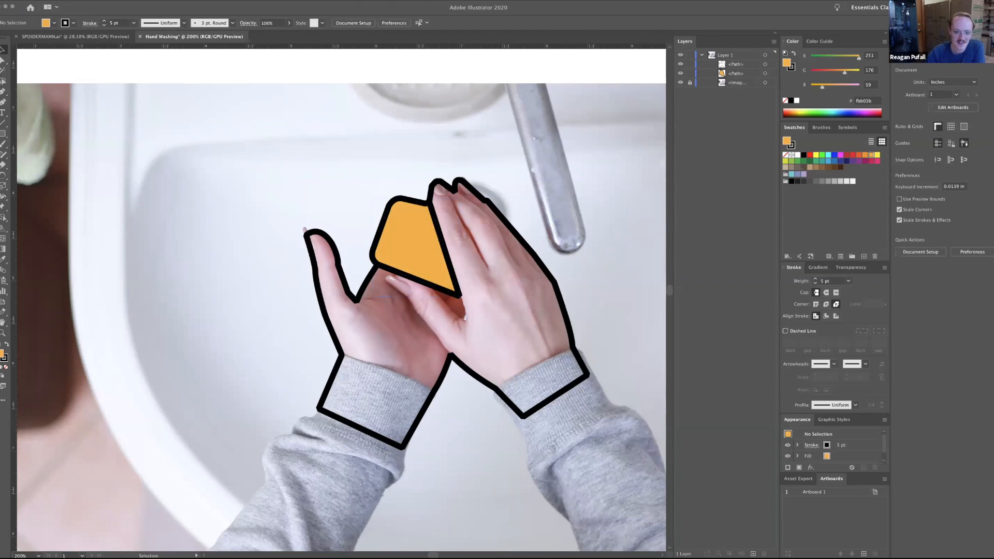
# Draw a Pen path from just outside the notch between the wrists around the right thumb to the soap's lower corner, with no fill.
pyautogui.click(3, 92)
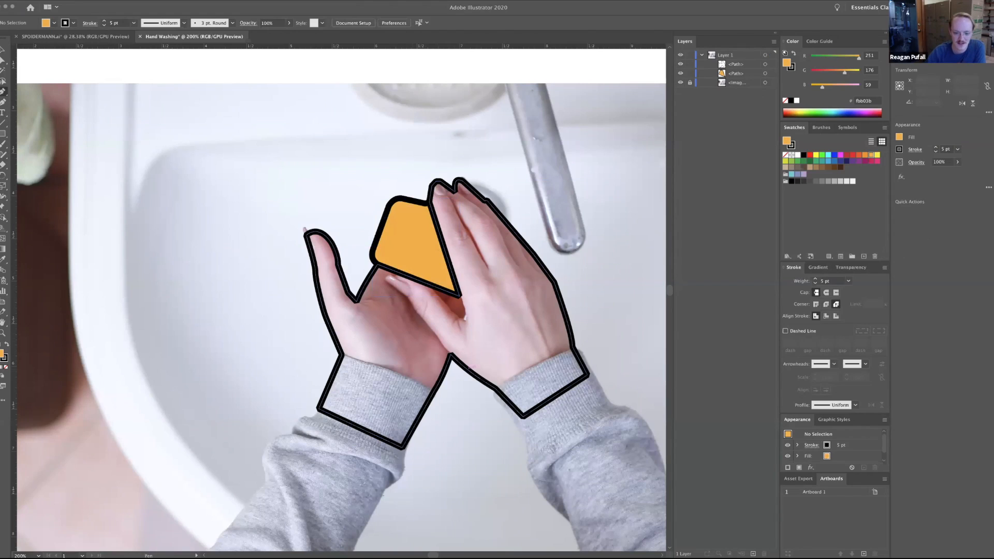
pyautogui.moveTo(451, 355); pyautogui.dragTo(462, 382)
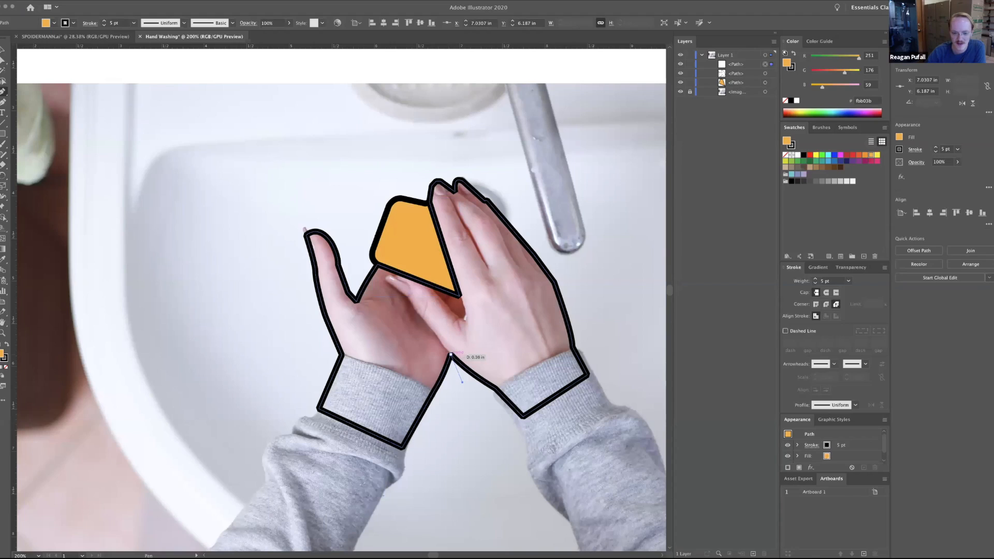
pyautogui.moveTo(461, 383); pyautogui.dragTo(461, 382)
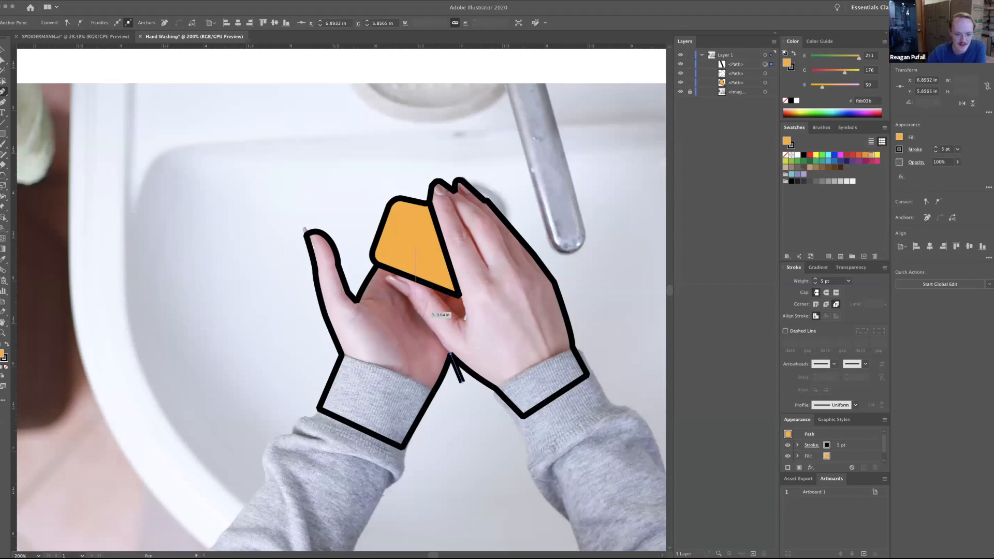
pyautogui.click(416, 311)
pyautogui.click(389, 282)
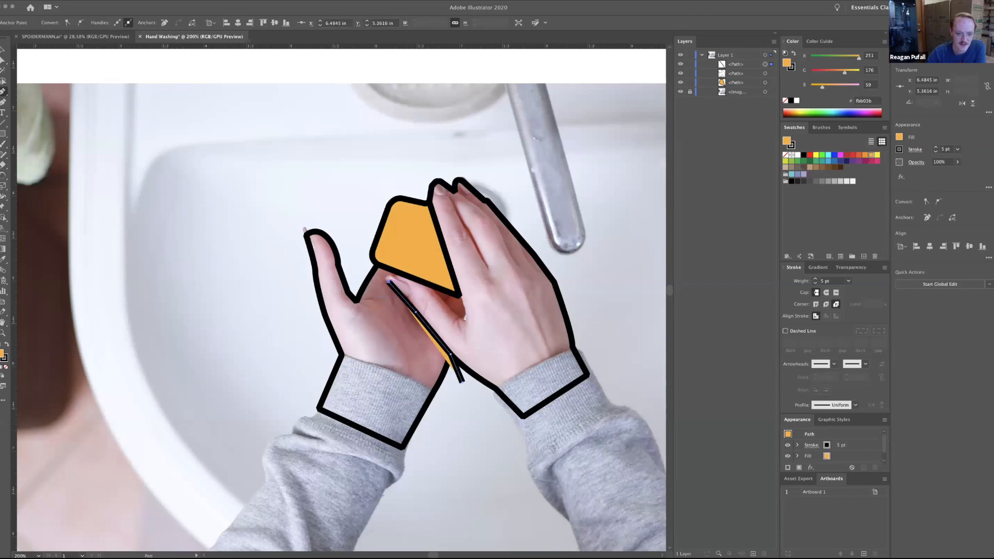
pyautogui.click(396, 273)
pyautogui.click(441, 299)
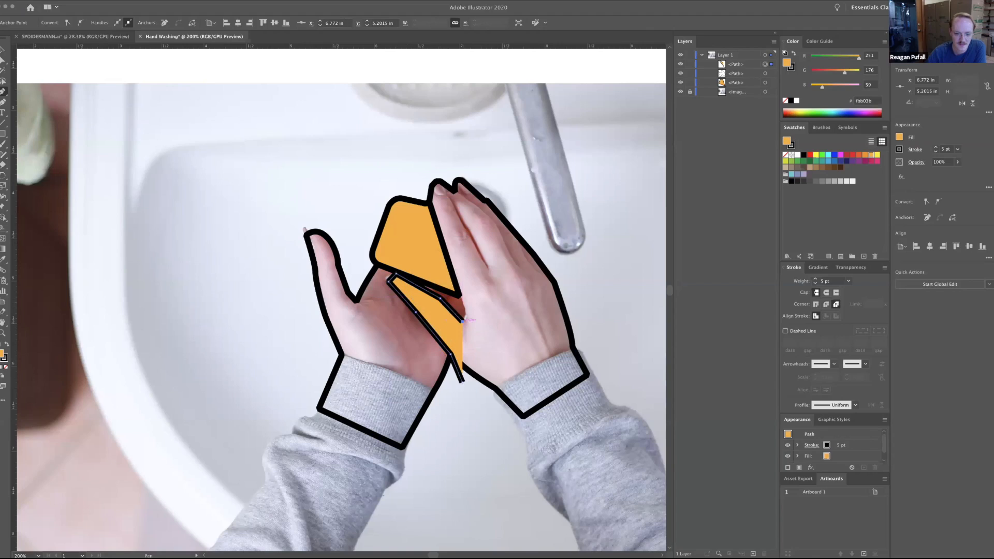
pyautogui.click(460, 296)
pyautogui.click(460, 297)
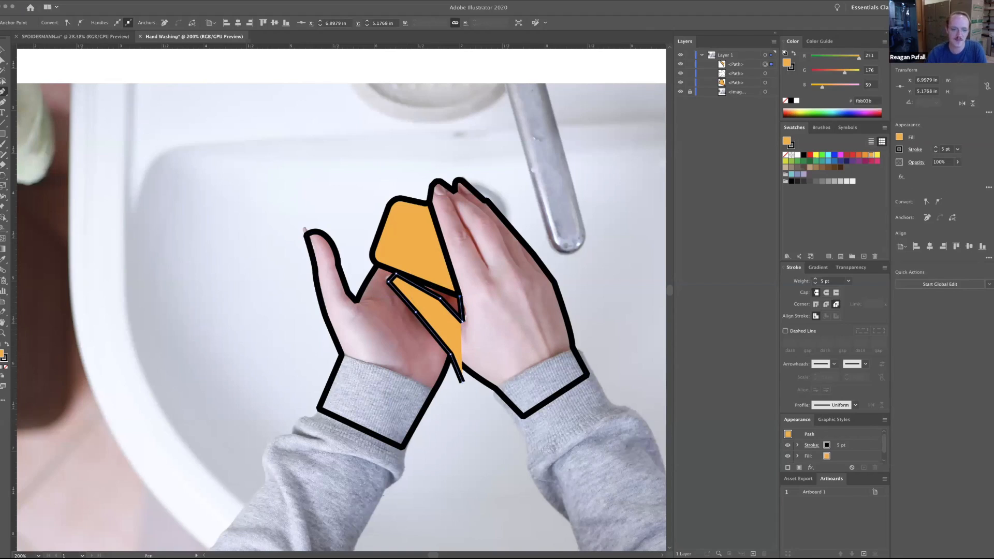
pyautogui.click(6, 368)
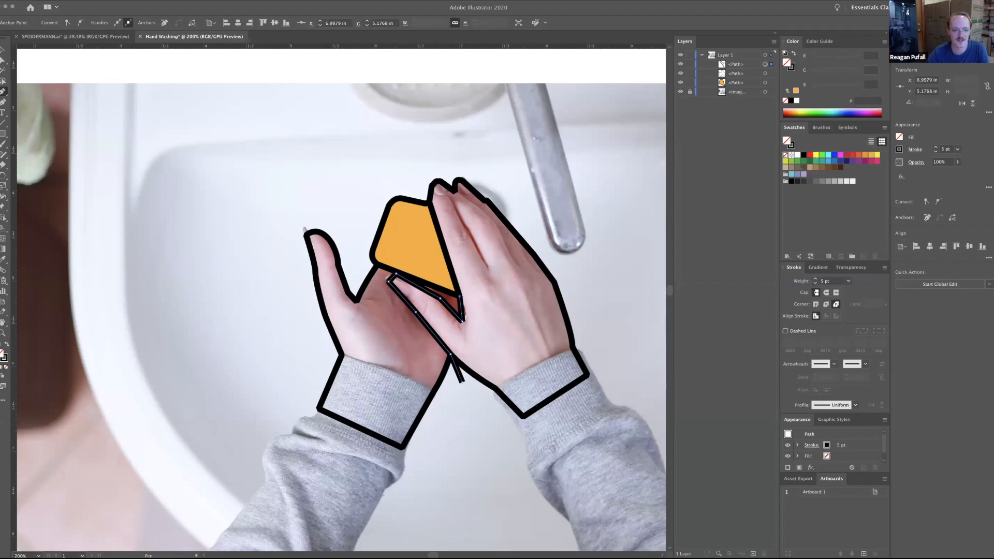
# Curve the thumb path's lower edge and round its tip with the Anchor Point tool.
pyautogui.click(4, 91)
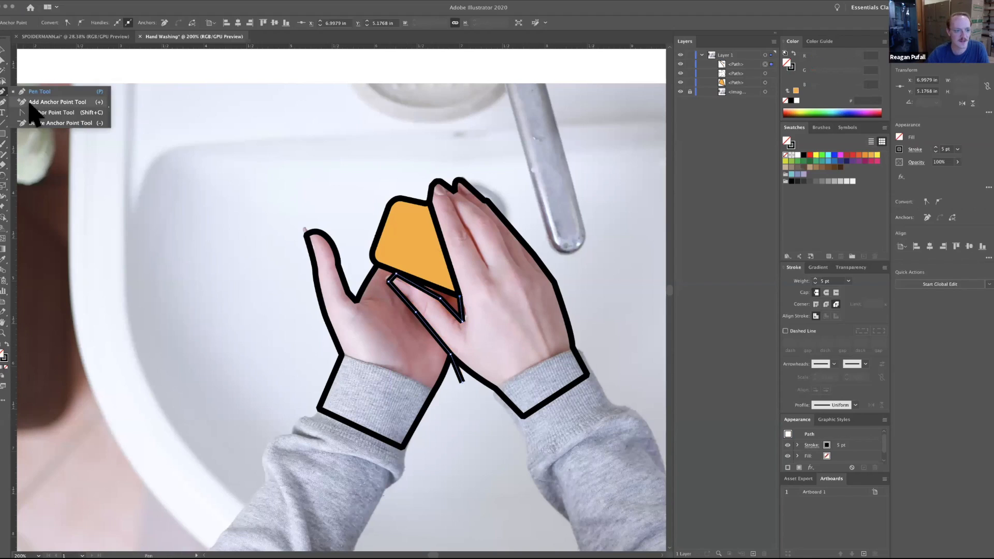
pyautogui.click(37, 112)
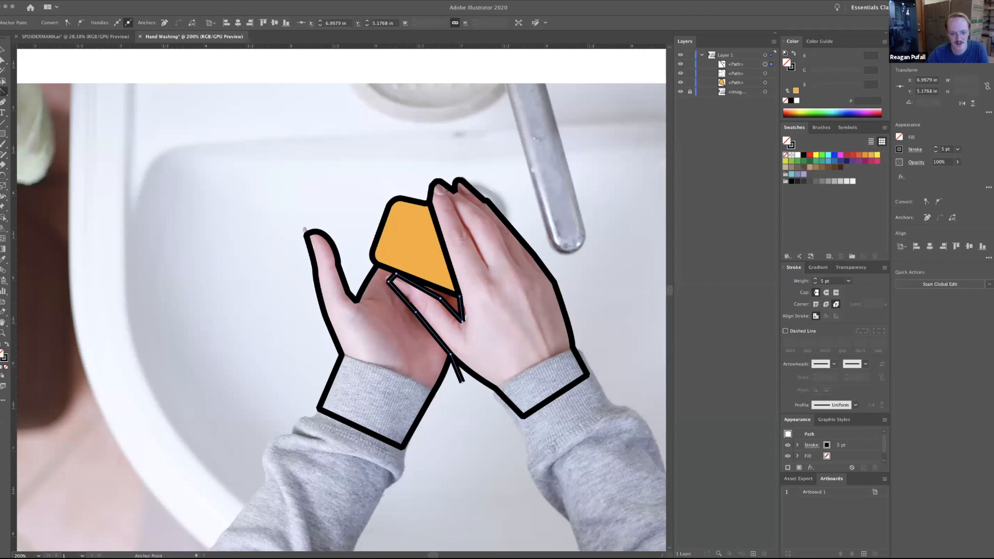
pyautogui.moveTo(428, 328); pyautogui.dragTo(426, 330)
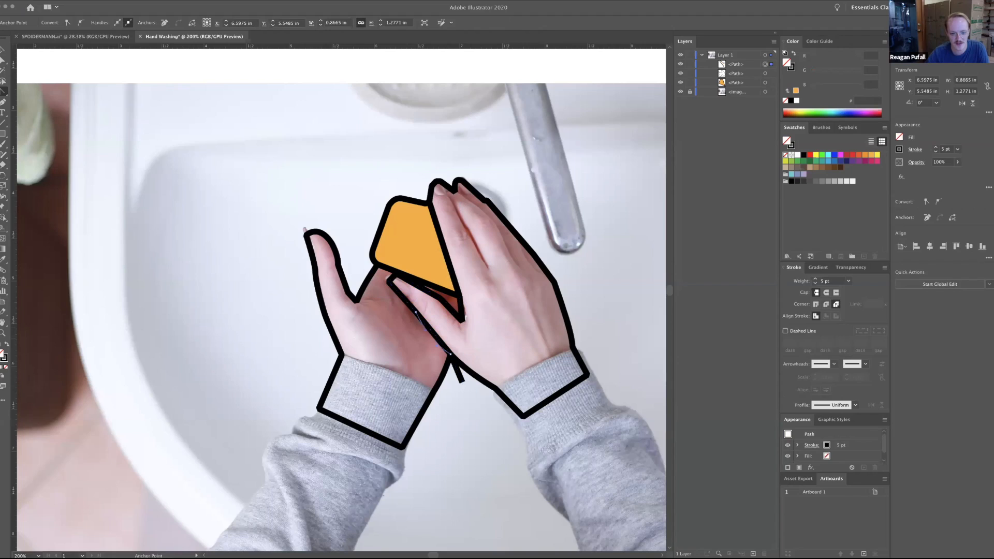
pyautogui.moveTo(389, 281); pyautogui.dragTo(389, 289)
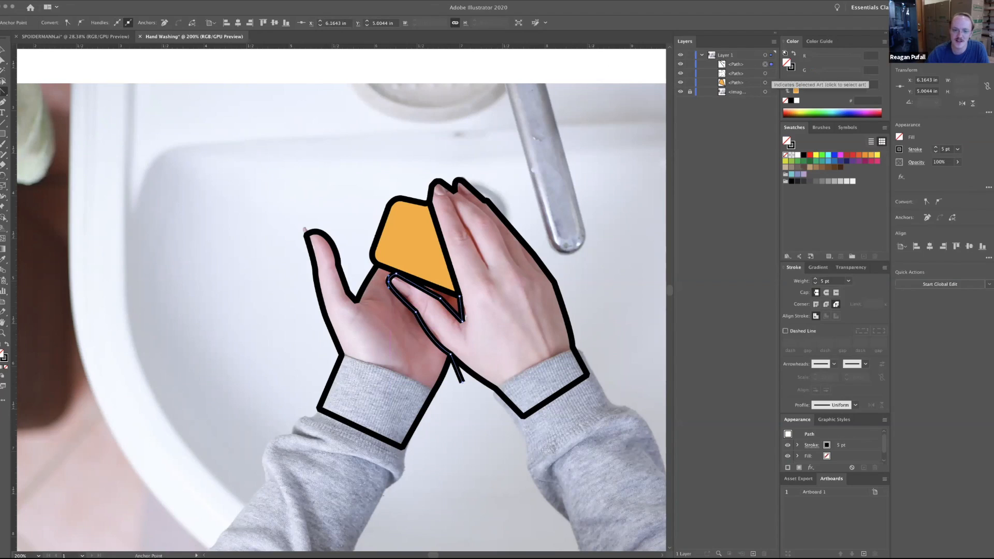
# Select the thumb path and the hand outline together and split off the right hand with the Shape Builder tool.
pyautogui.keyDown('shift'); pyautogui.click(764, 73); pyautogui.keyUp('shift')
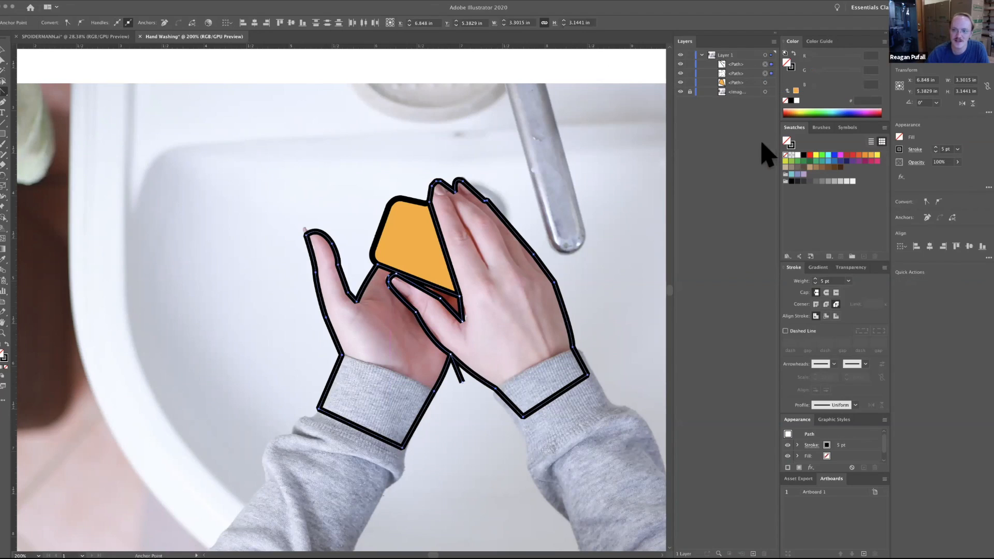
pyautogui.click(680, 64)
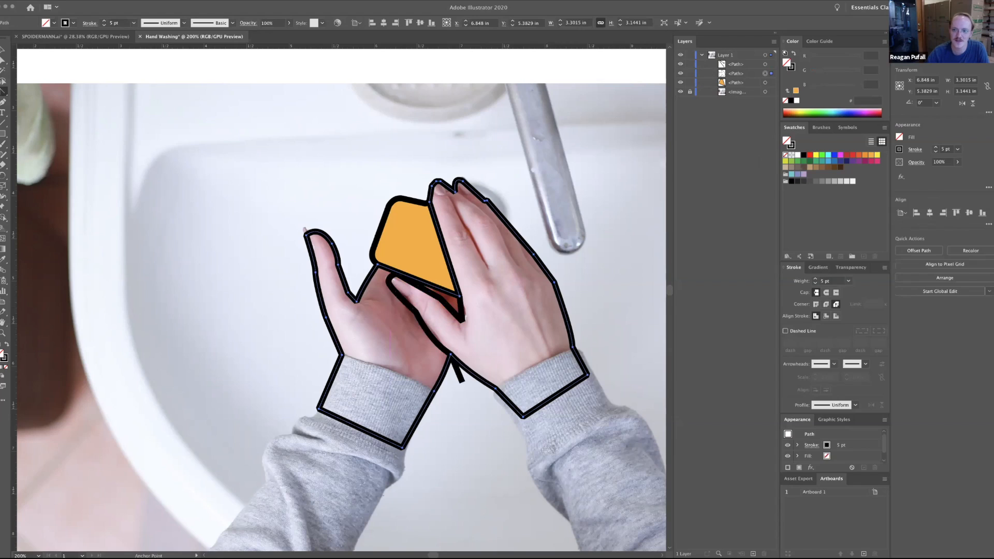
pyautogui.click(681, 73)
pyautogui.click(680, 73)
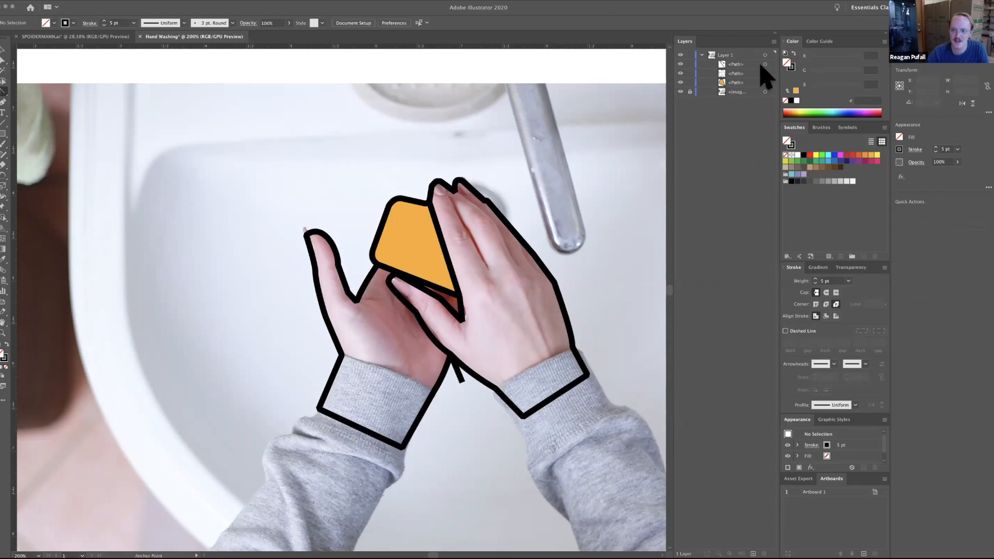
pyautogui.click(765, 63)
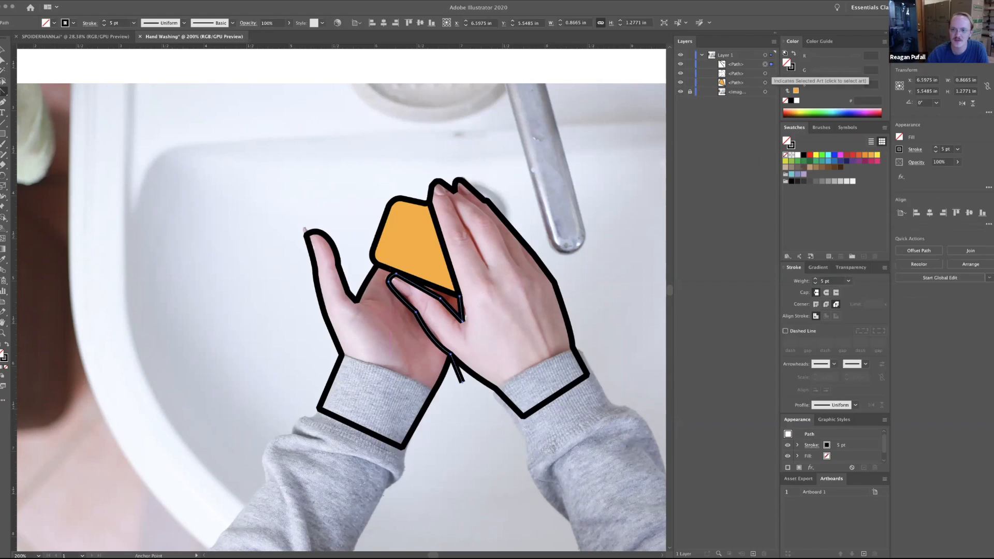
pyautogui.keyDown('shift'); pyautogui.click(771, 73); pyautogui.keyUp('shift')
pyautogui.press('v')
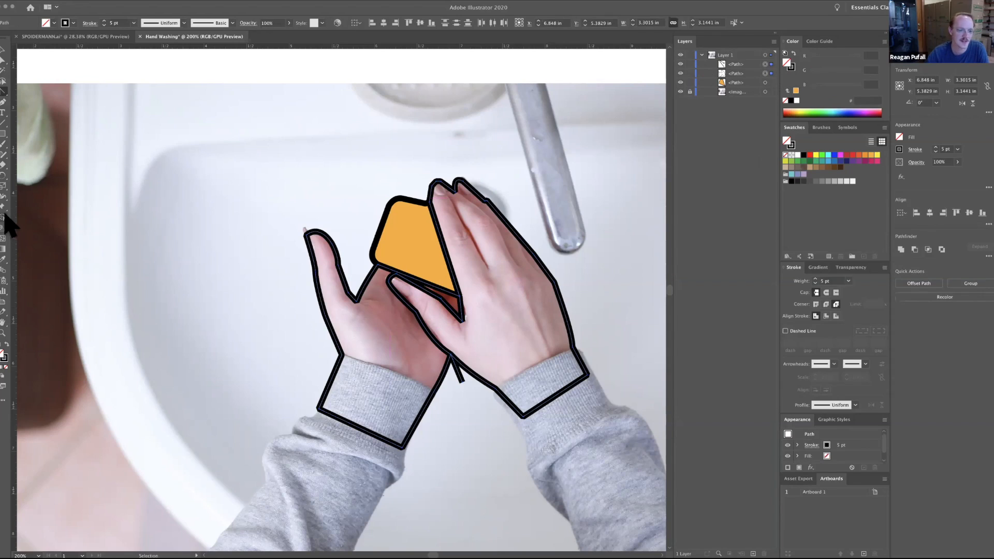
pyautogui.click(3, 217)
pyautogui.click(565, 383)
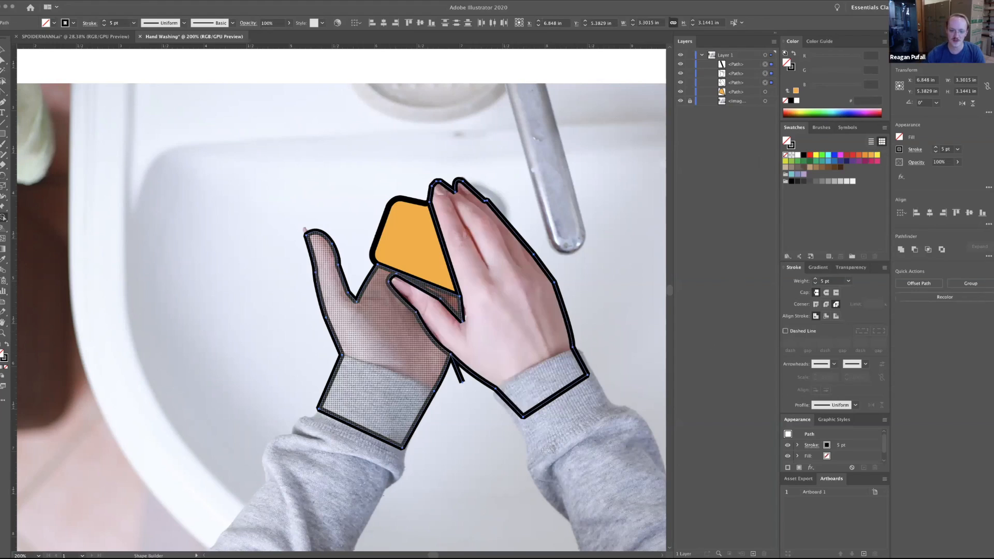
pyautogui.press('v')
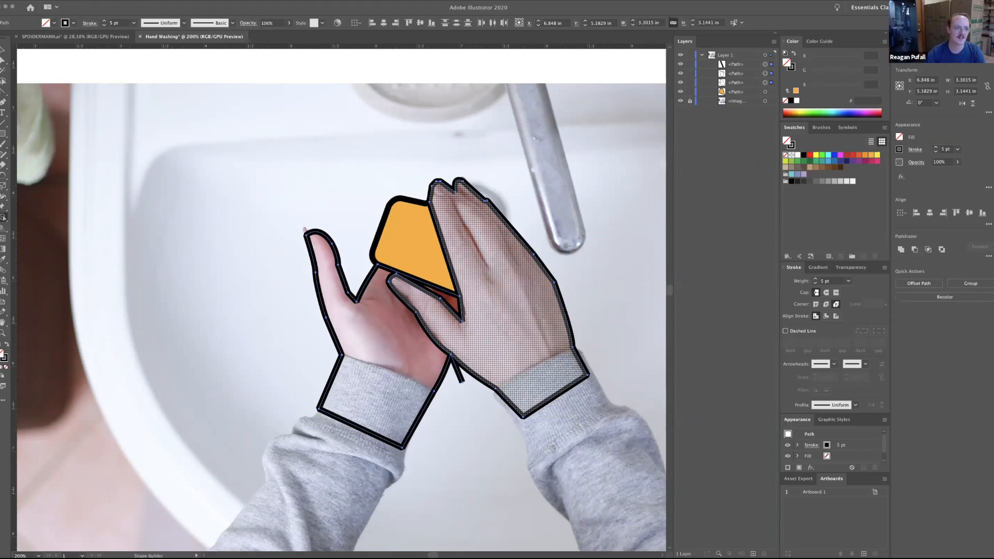
# Draw a straight Pen line on the right hand from the notch between the first two fingertips down to the knuckles.
pyautogui.click(2, 108)
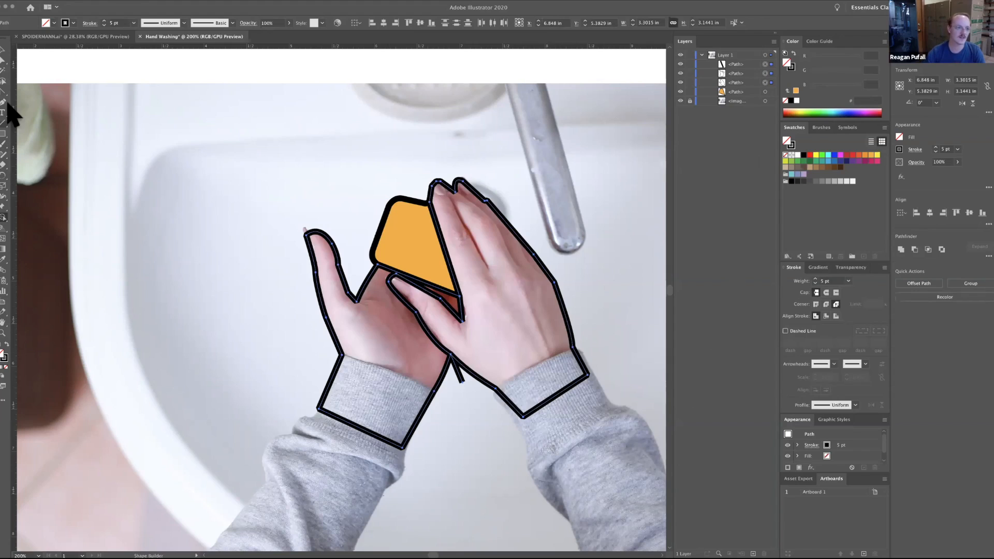
pyautogui.press('v')
pyautogui.moveTo(3, 101); pyautogui.dragTo(32, 91)
pyautogui.click(440, 181)
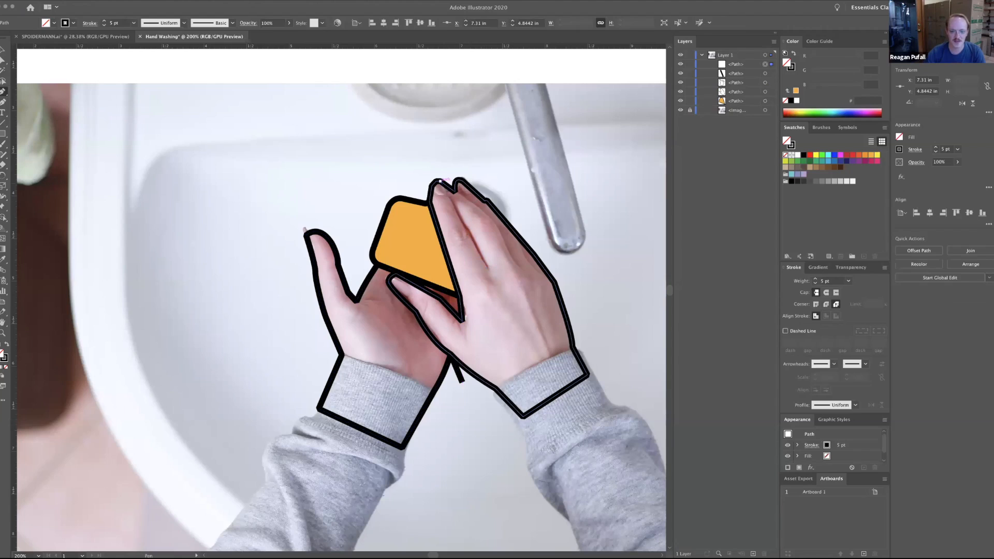
pyautogui.click(486, 268)
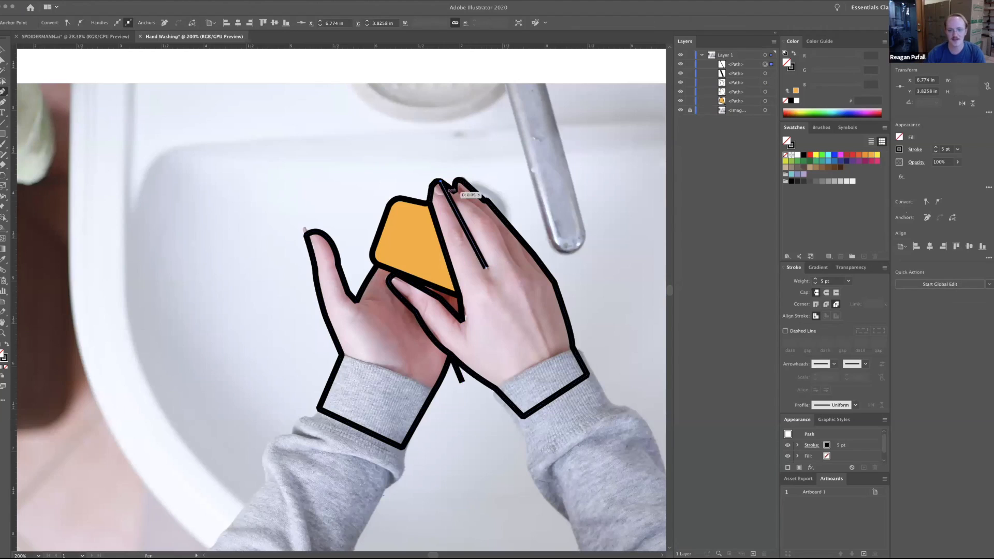
# Draw a bent finger line from the next knuckle gap up to the fingertip notch and a short line beside the hand's outer edge, then deselect.
pyautogui.click(519, 267)
pyautogui.click(490, 220)
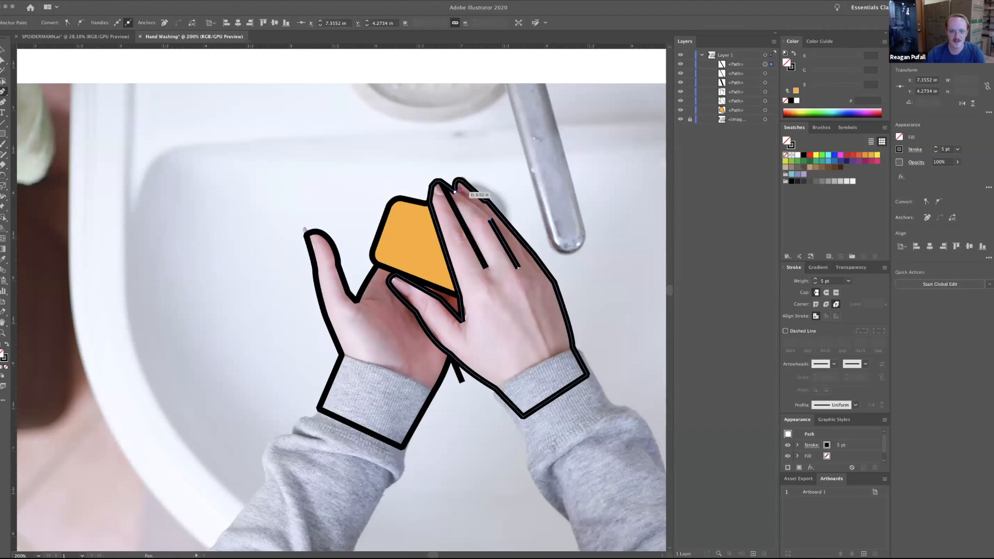
pyautogui.click(455, 192)
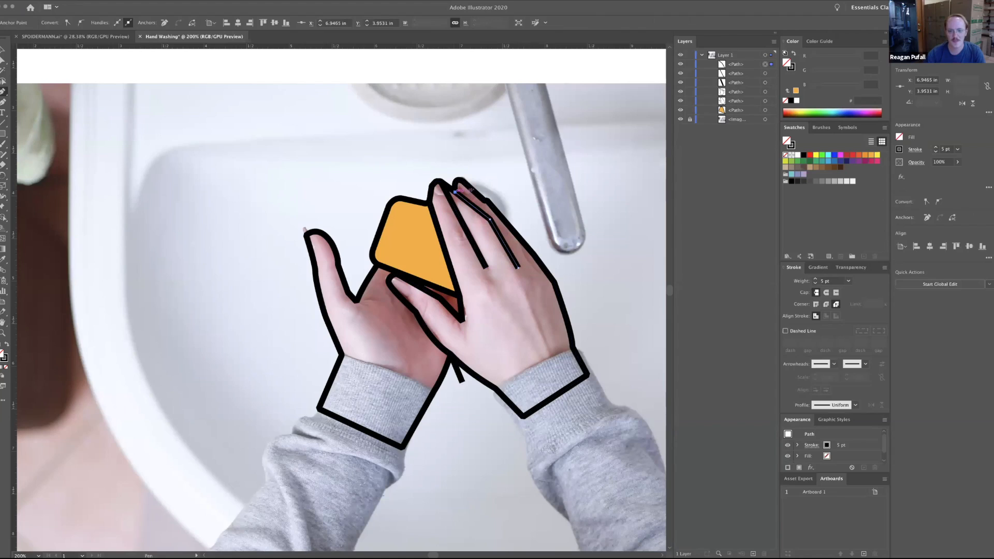
pyautogui.click(539, 270)
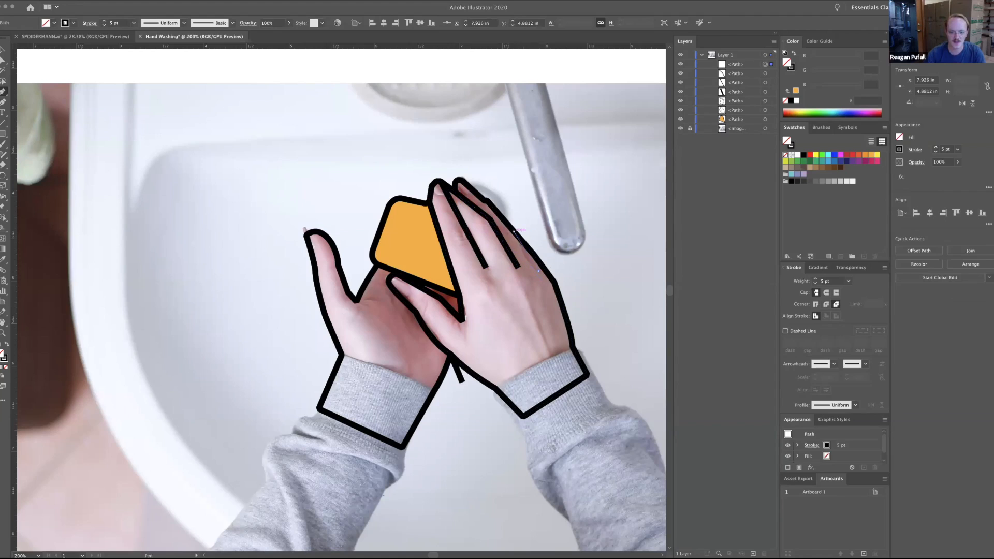
pyautogui.click(514, 231)
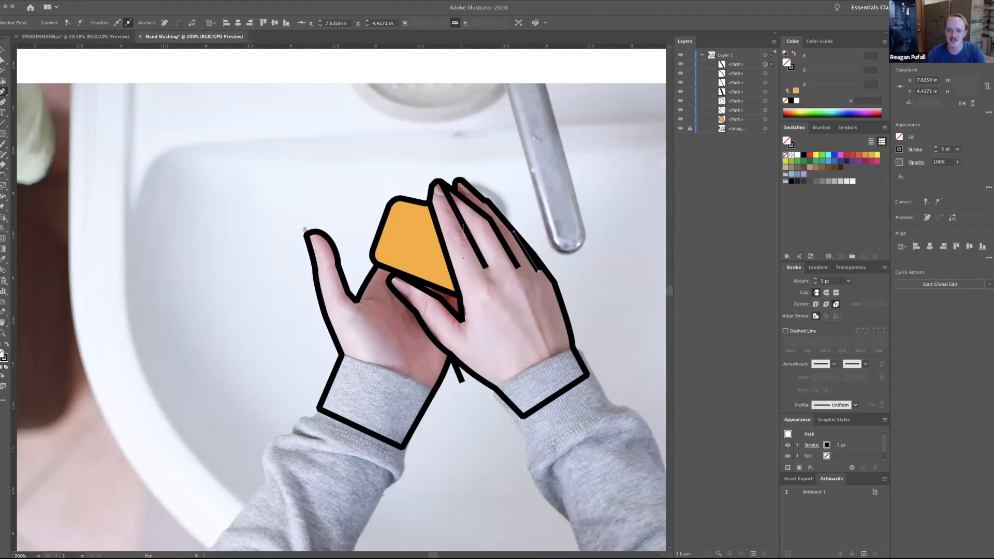
pyautogui.click(680, 64)
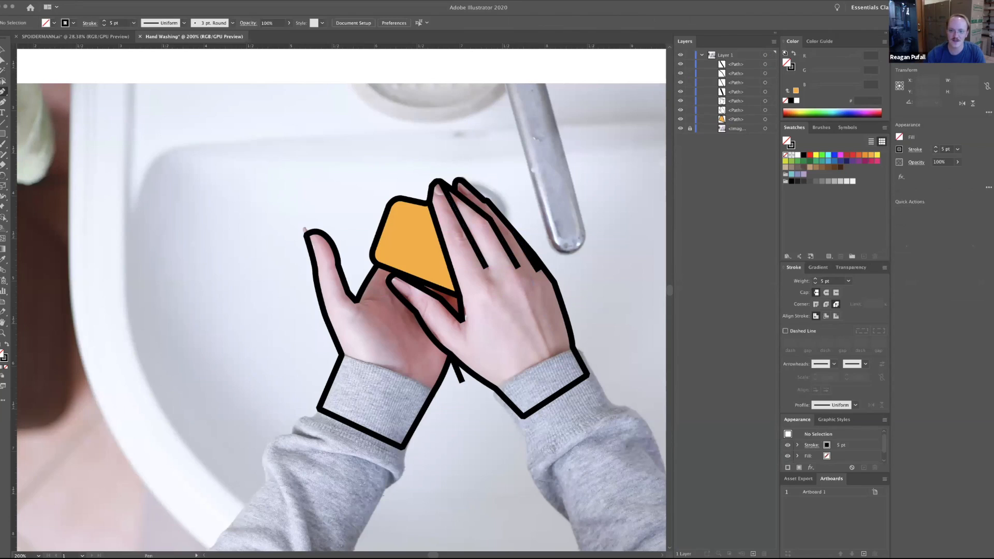
# Select the three finger lines together with the right hand outline and group them.
pyautogui.click(680, 82)
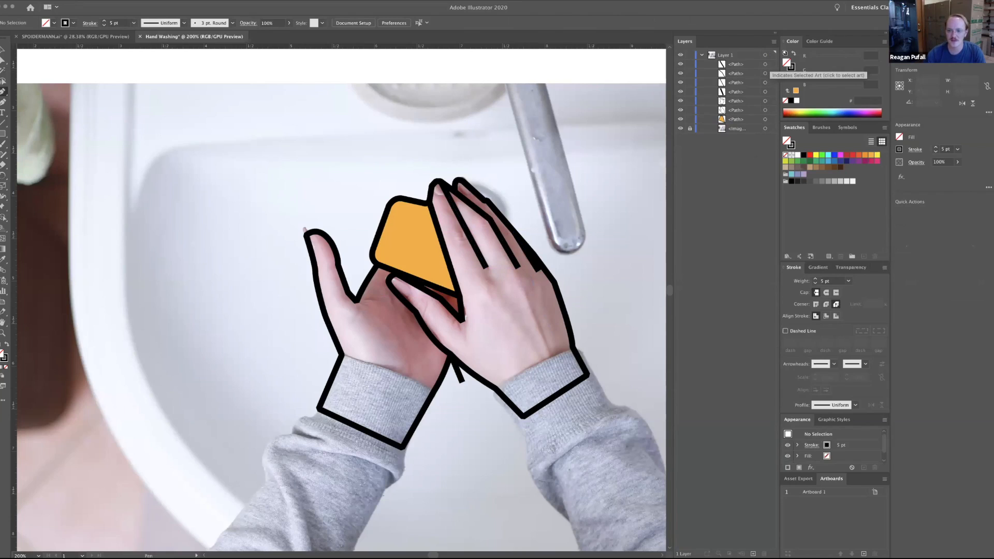
pyautogui.click(766, 65)
pyautogui.keyDown('shift'); pyautogui.click(765, 74); pyautogui.keyUp('shift')
pyautogui.keyDown('shift'); pyautogui.click(765, 82); pyautogui.keyUp('shift')
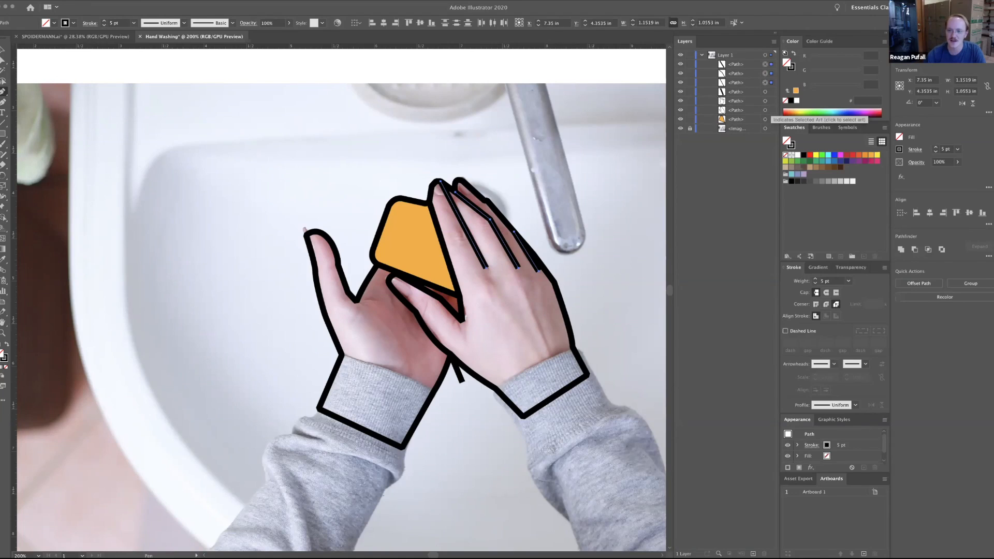
pyautogui.keyDown('shift'); pyautogui.click(765, 110); pyautogui.keyUp('shift')
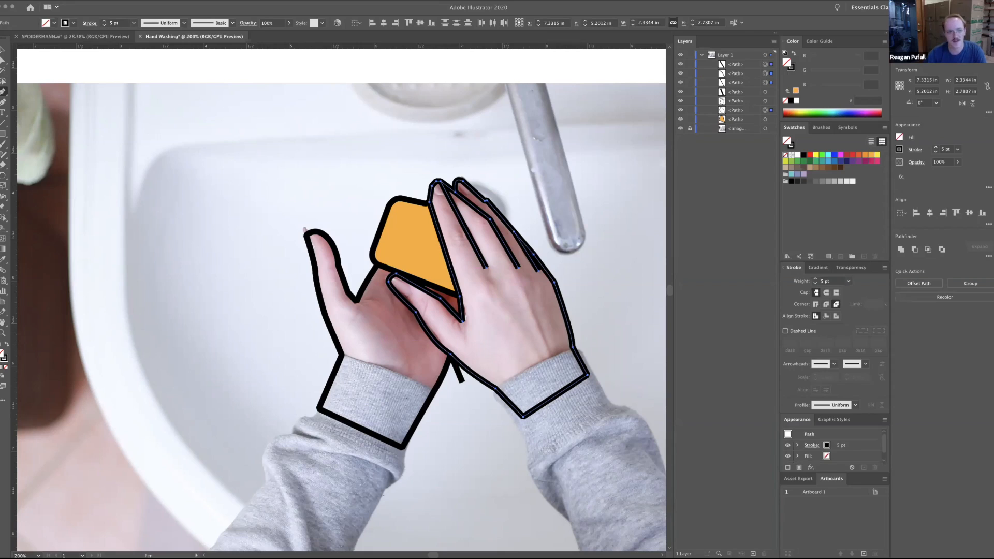
pyautogui.click(78, 1)
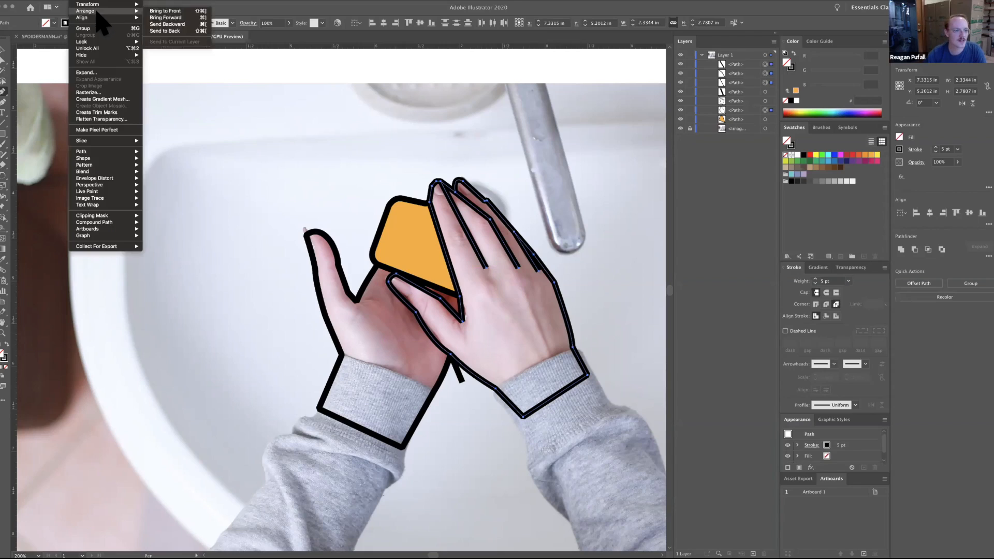
pyautogui.click(96, 29)
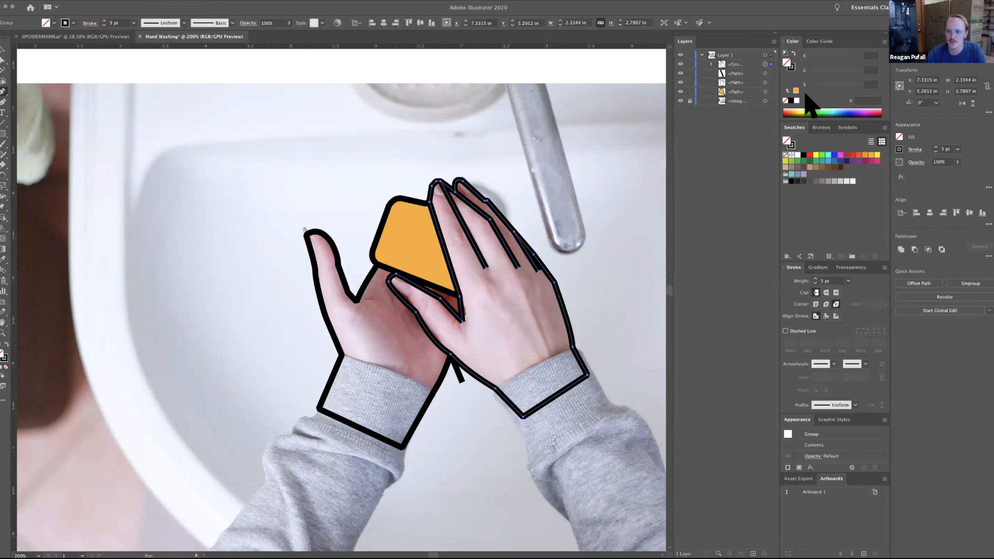
# Inspect the new group's contents and rename the group as the right hand.
pyautogui.click(681, 63)
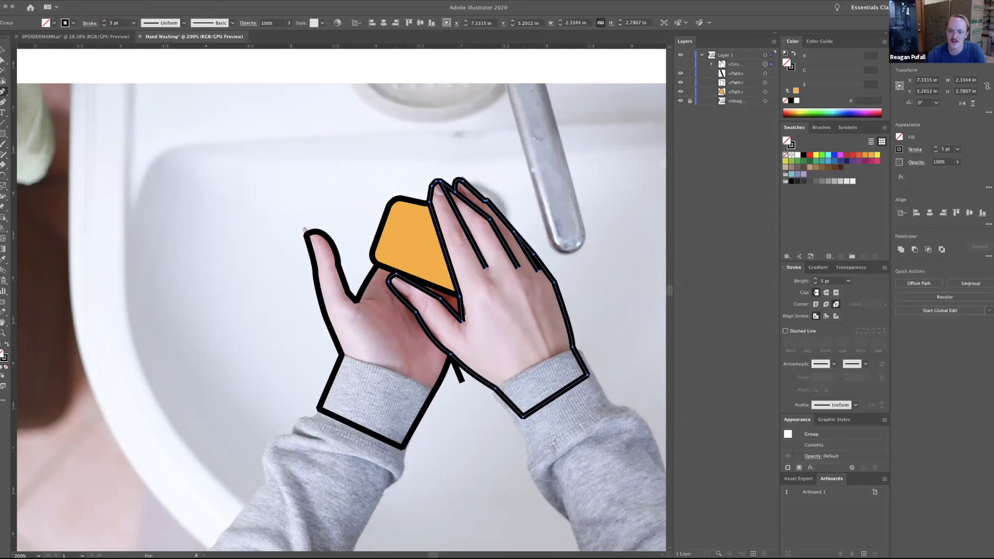
pyautogui.click(681, 64)
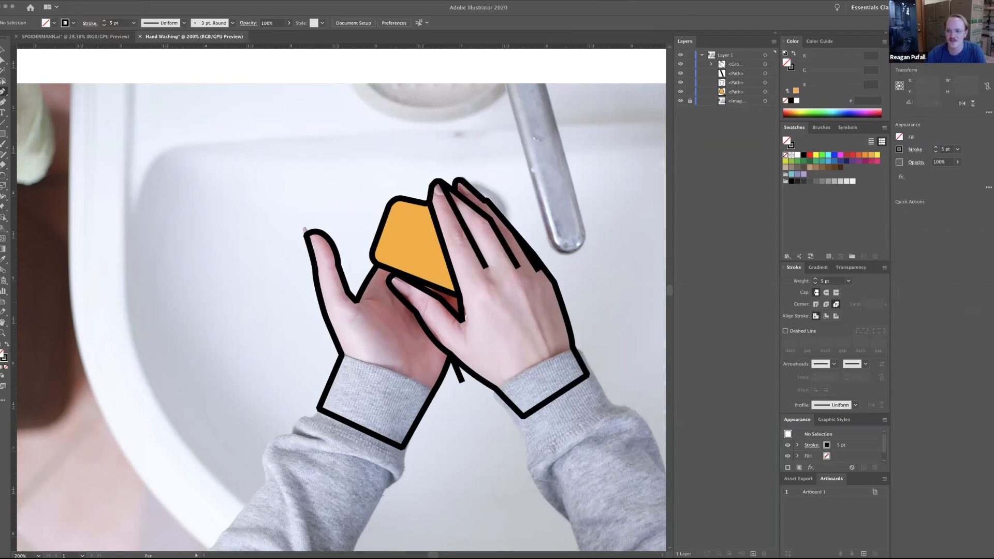
pyautogui.click(712, 64)
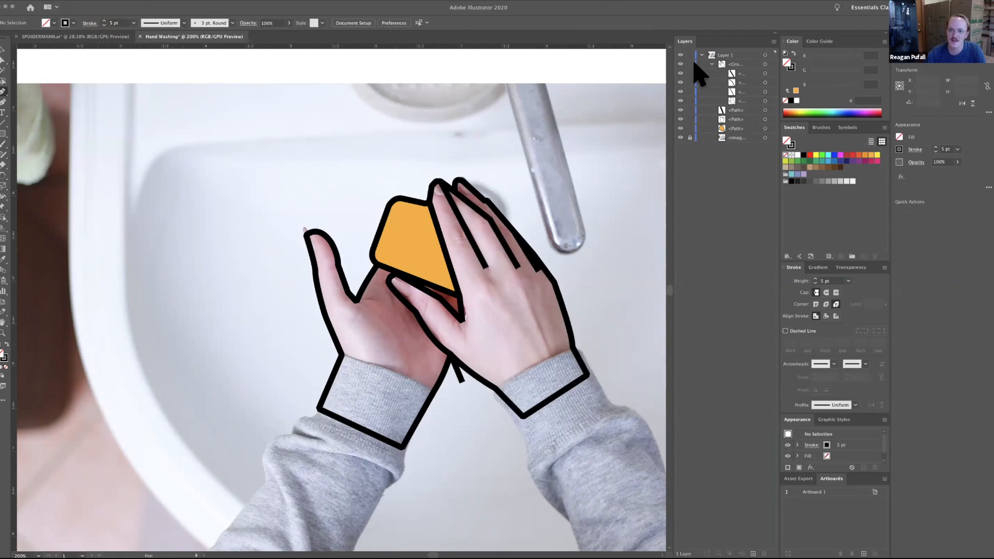
pyautogui.click(711, 64)
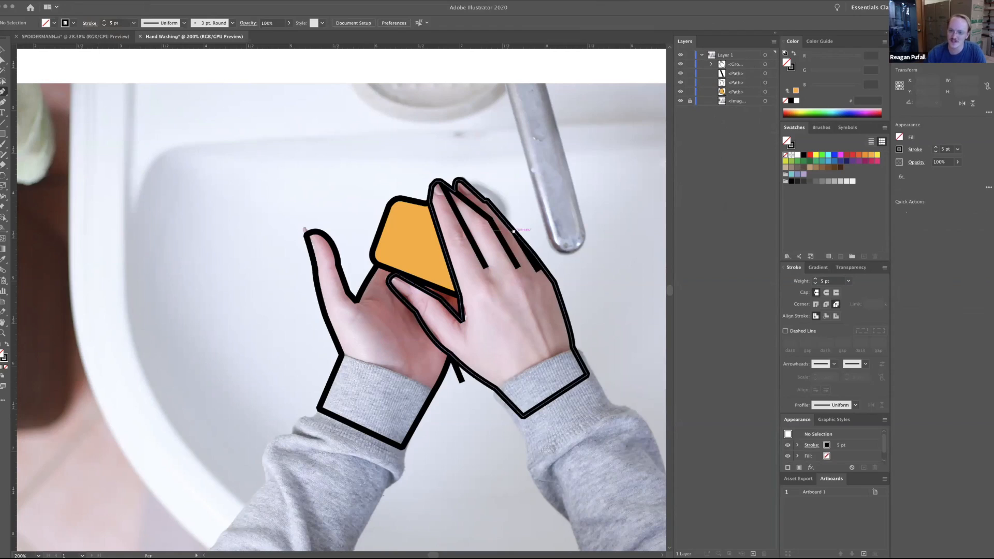
pyautogui.doubleClick(735, 64)
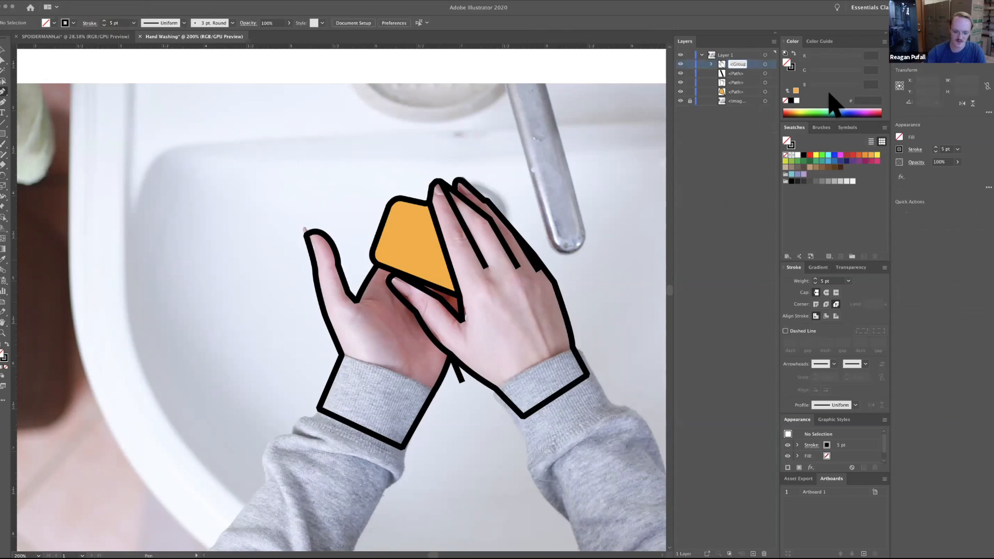
pyautogui.write('Right ...')
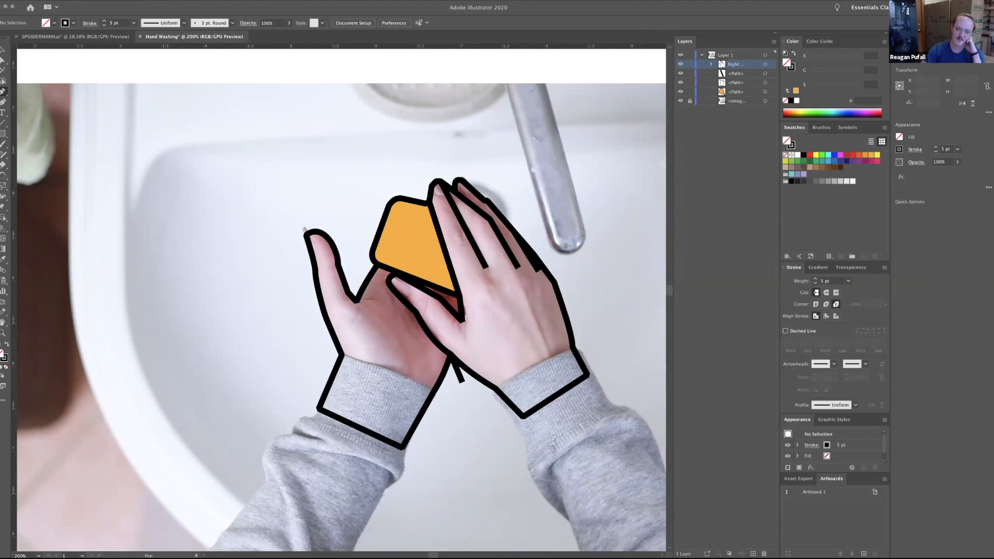
# Add the text "Hand Washing" in the white area above the photo and select it as an object.
pyautogui.press('super+minus')
pyautogui.press('super+minus')
pyautogui.press('super+minus')
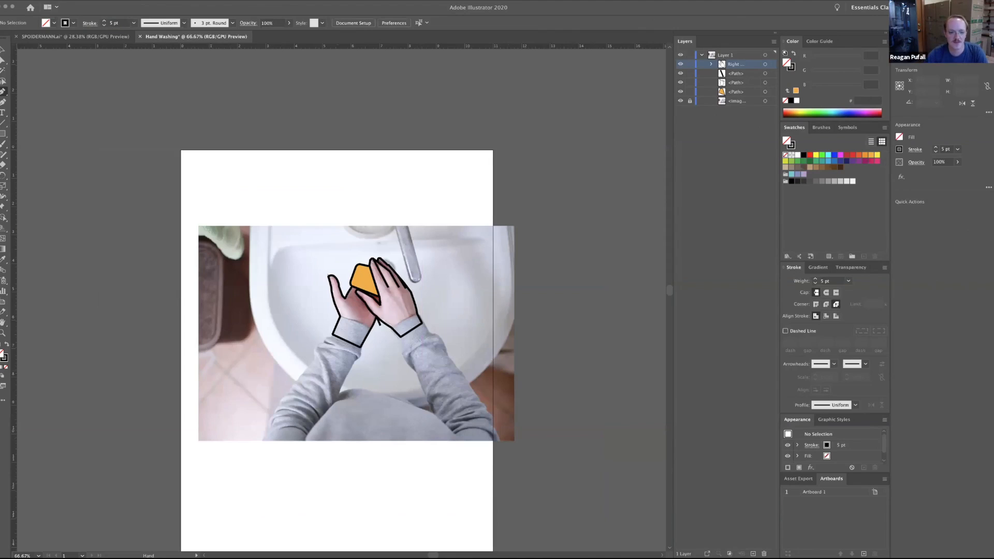
pyautogui.scroll(-3, 337, 310)
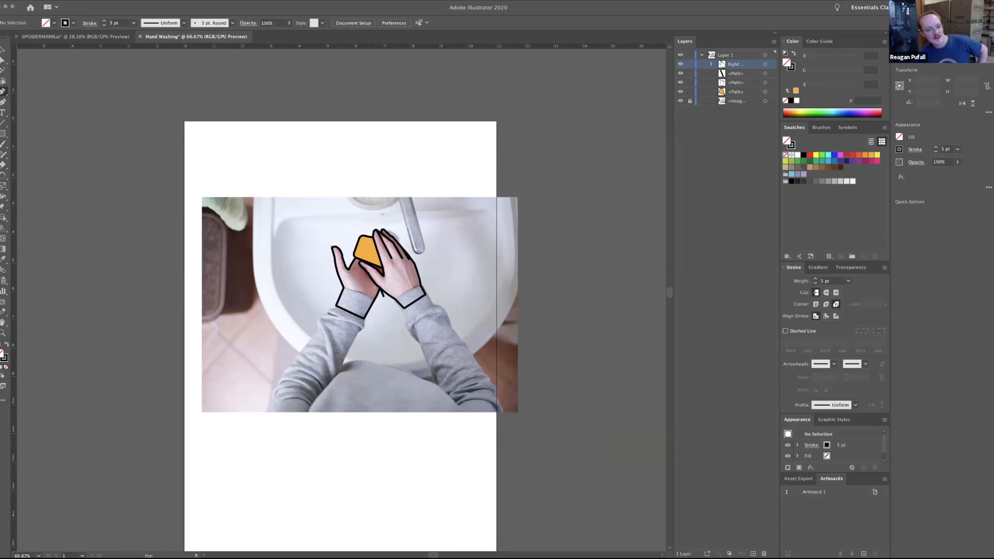
pyautogui.click(3, 114)
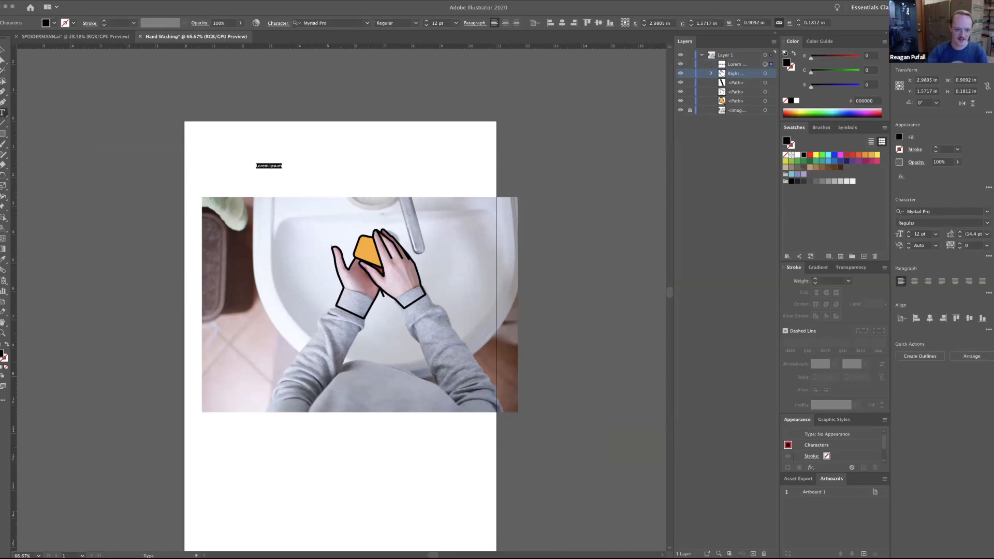
pyautogui.write('Hand Washing')
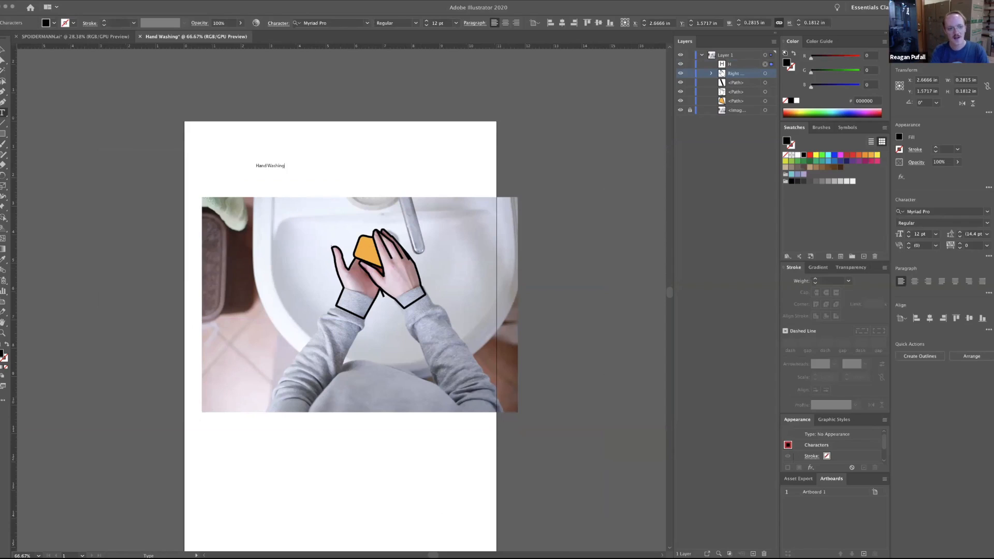
pyautogui.click(3, 50)
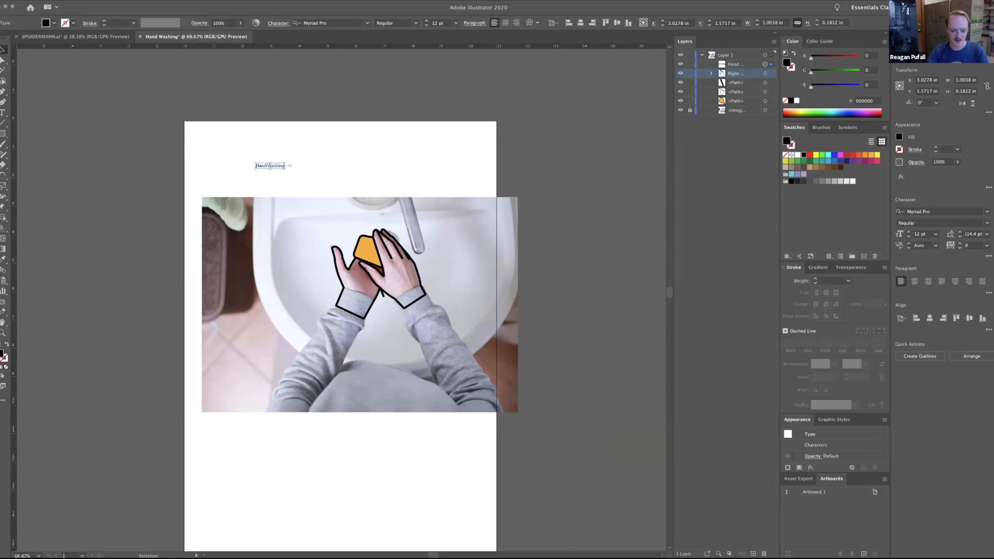
# Scale the Hand Washing title up proportionally to about 59 pt.
pyautogui.press('super+equal')
pyautogui.press('super+equal')
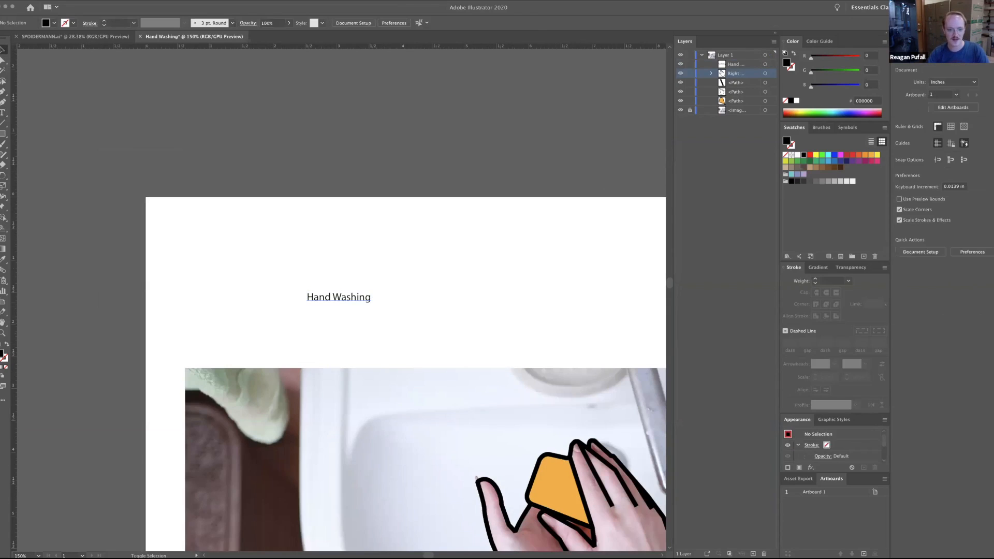
pyautogui.moveTo(371, 304); pyautogui.dragTo(534, 324)
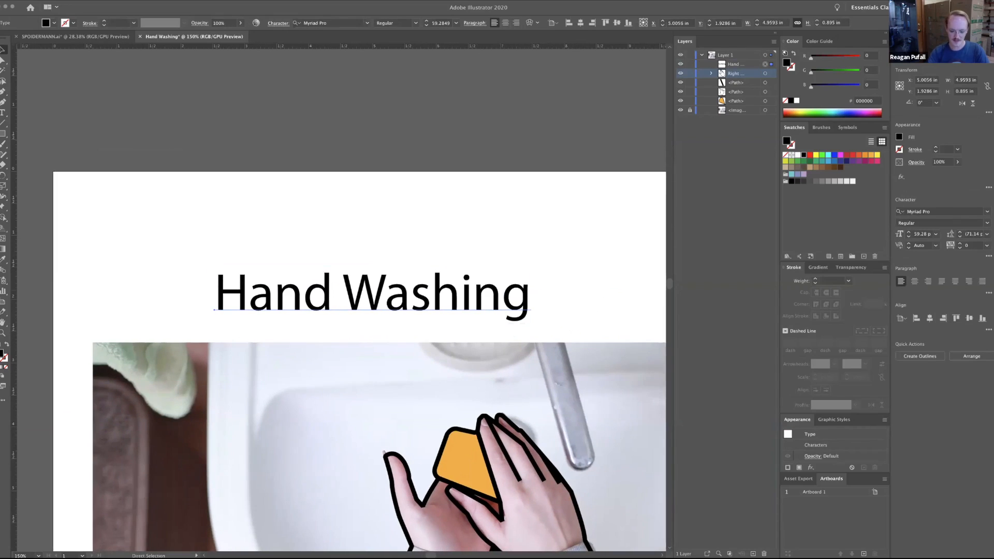
pyautogui.press('super+minus')
pyautogui.press('super+minus')
pyautogui.press('super+minus')
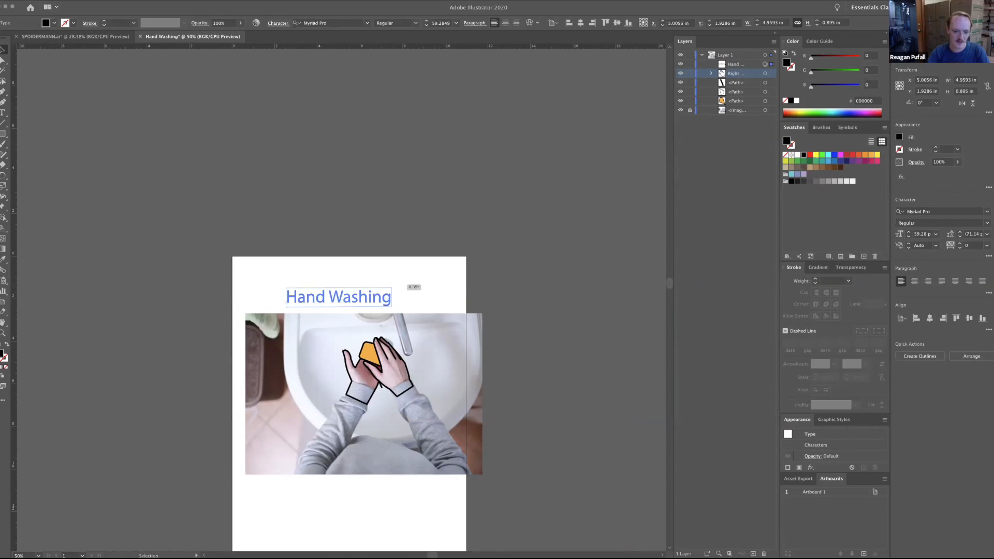
# Try rotating the Hand Washing title counterclockwise by about 40 degrees and undo the rotation.
pyautogui.moveTo(411, 286); pyautogui.dragTo(396, 256)
pyautogui.press('super+z')
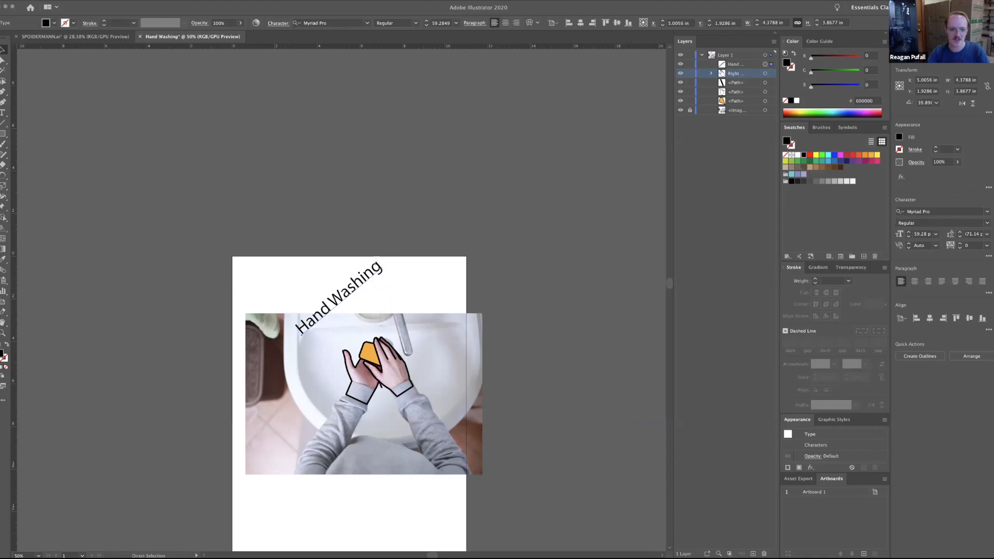
pyautogui.press('super+z')
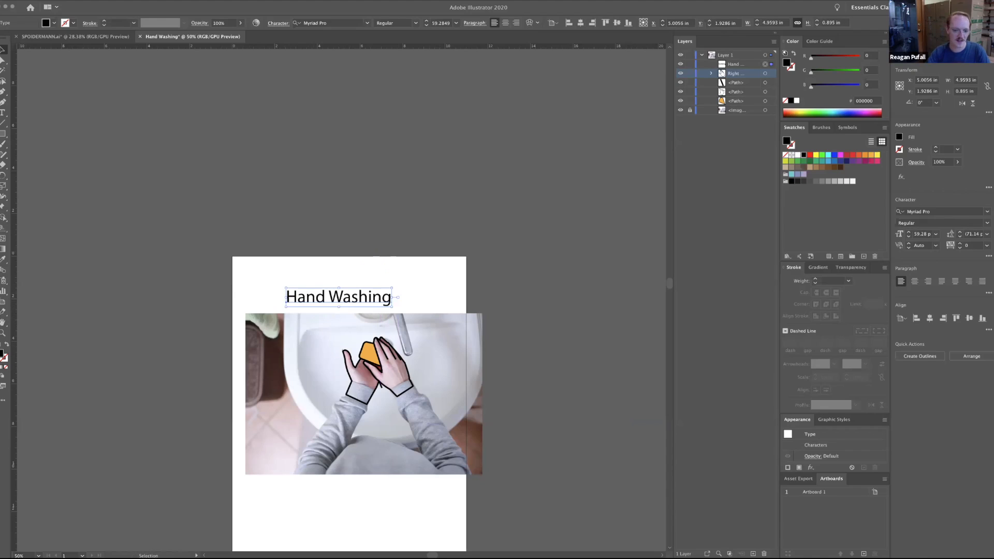
# Enlarge the title to nearly the full page width, about 129 pt, and bring up the complete character settings.
pyautogui.moveTo(338, 307); pyautogui.dragTo(368, 297)
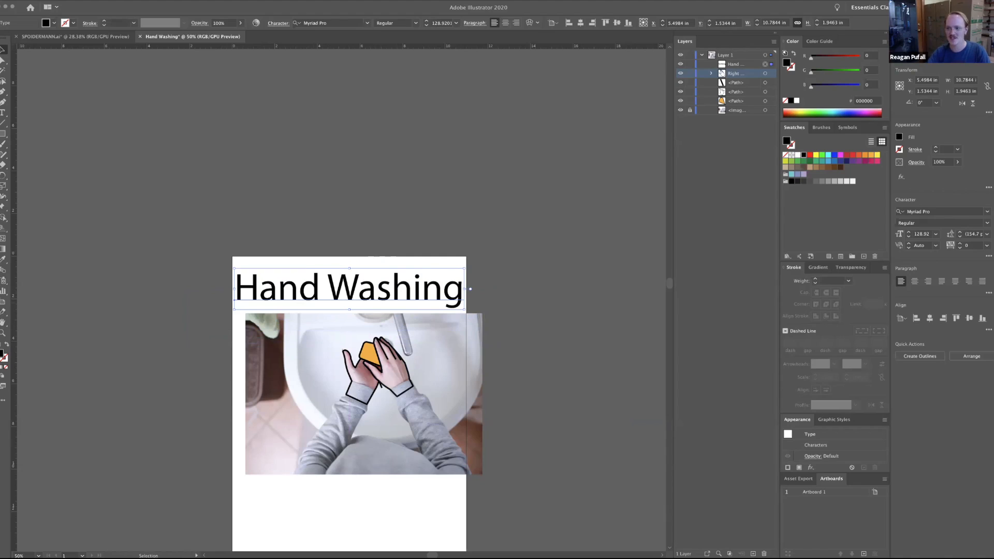
pyautogui.click(179, 1)
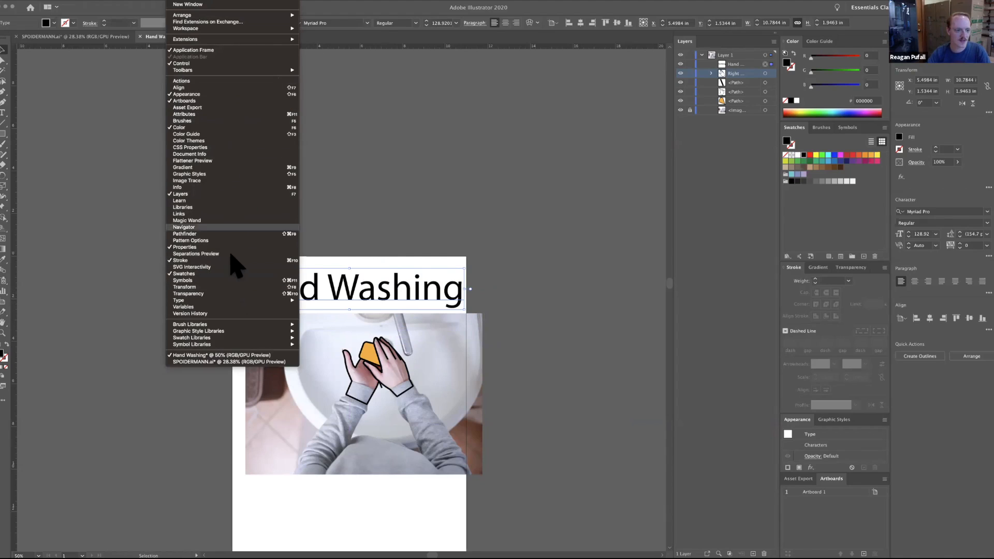
pyautogui.moveTo(231, 301)
pyautogui.click(326, 301)
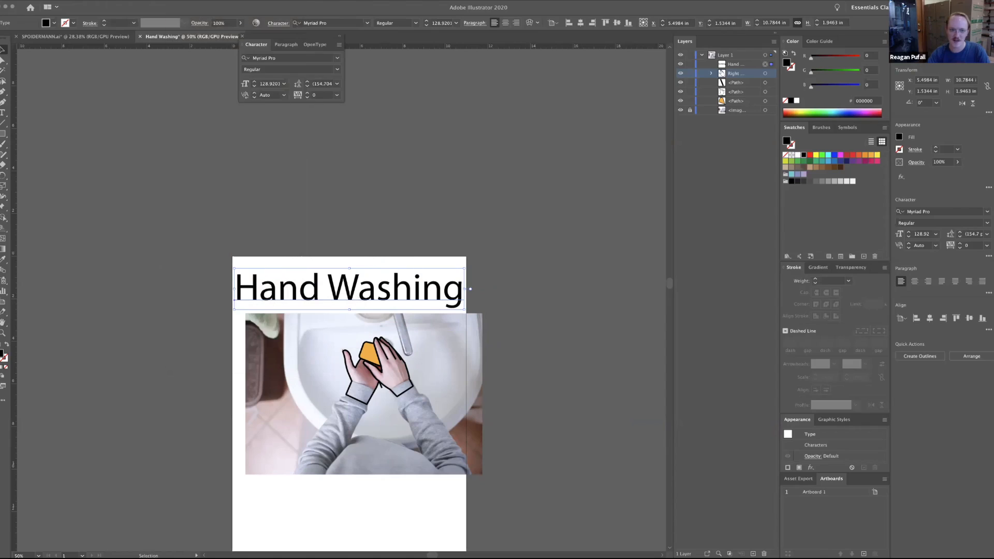
pyautogui.click(339, 45)
pyautogui.click(362, 44)
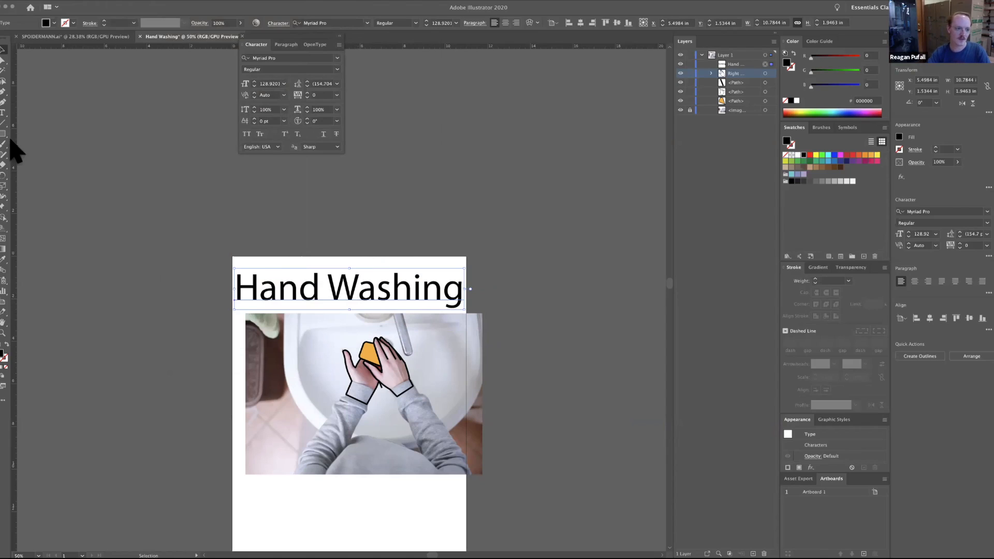
# Set the entire Hand Washing title text to the Bold style of Myriad Pro.
pyautogui.tripleClick(350, 289)
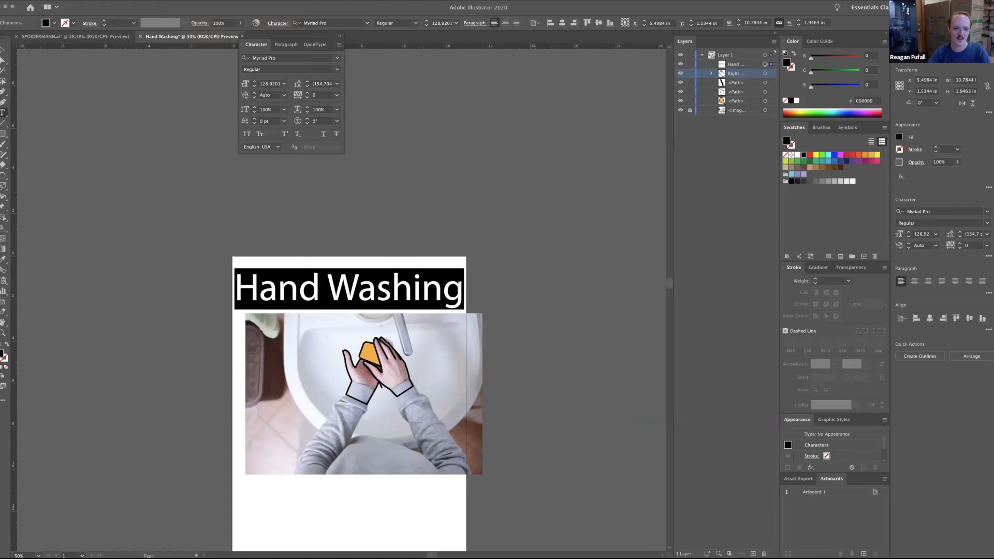
pyautogui.click(308, 70)
pyautogui.click(301, 88)
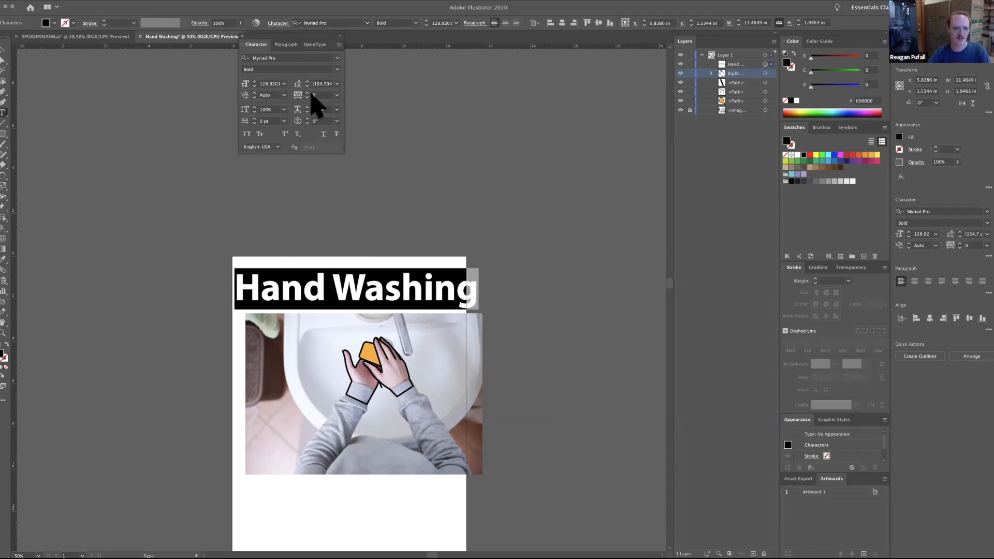
# Tighten the tracking of the whole Hand Washing title to -75.
pyautogui.click(283, 95)
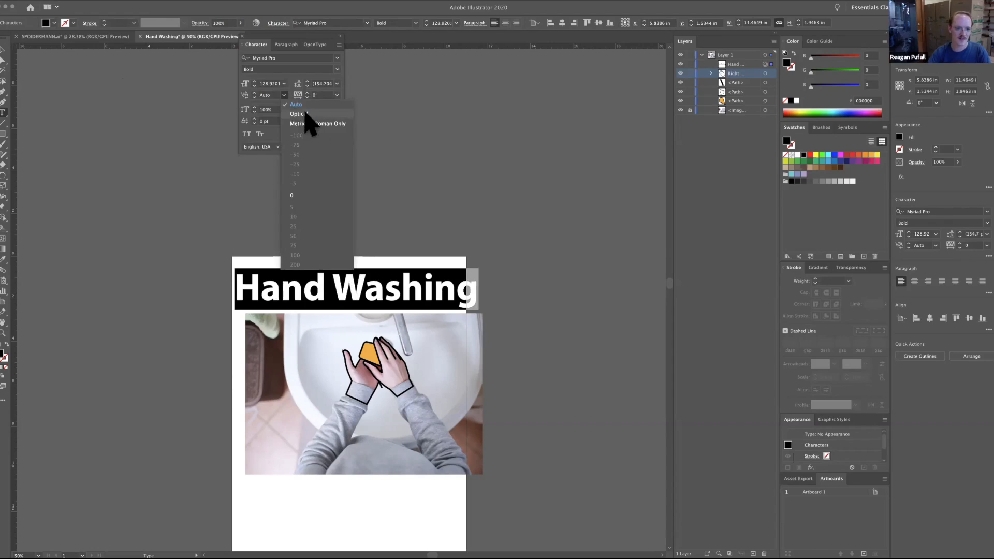
pyautogui.click(338, 94)
pyautogui.click(337, 94)
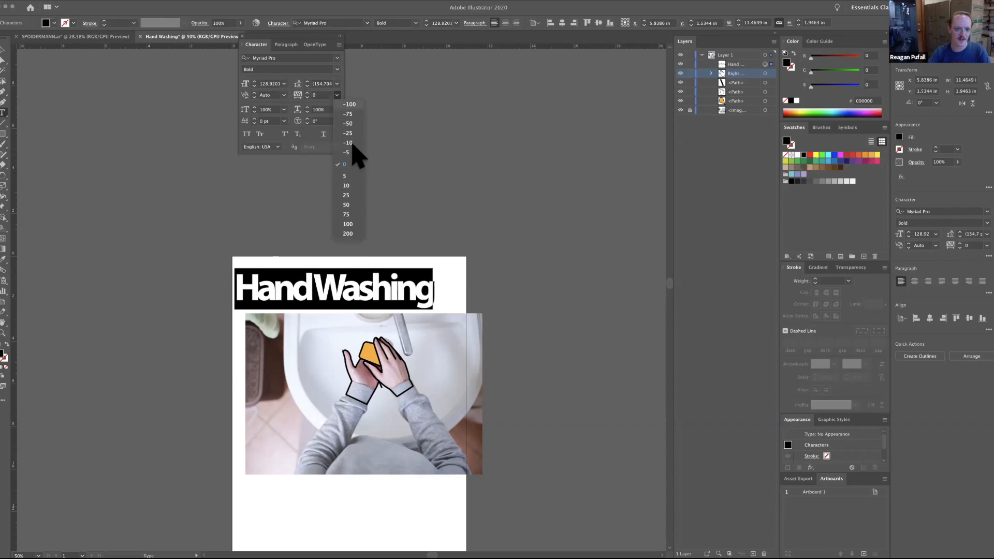
pyautogui.click(356, 114)
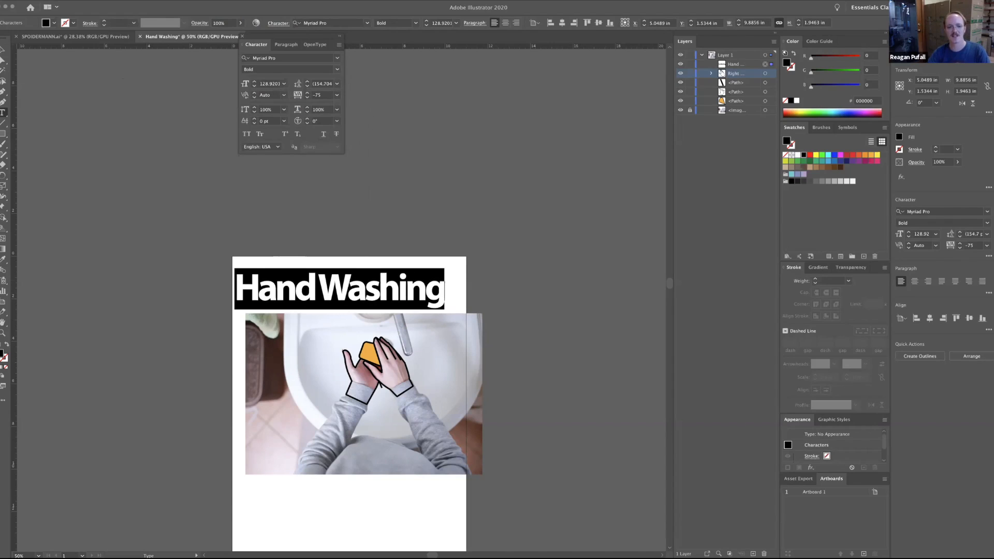
# Try small caps and superscript on the Hand Washing title and set it in All Caps.
pyautogui.click(260, 134)
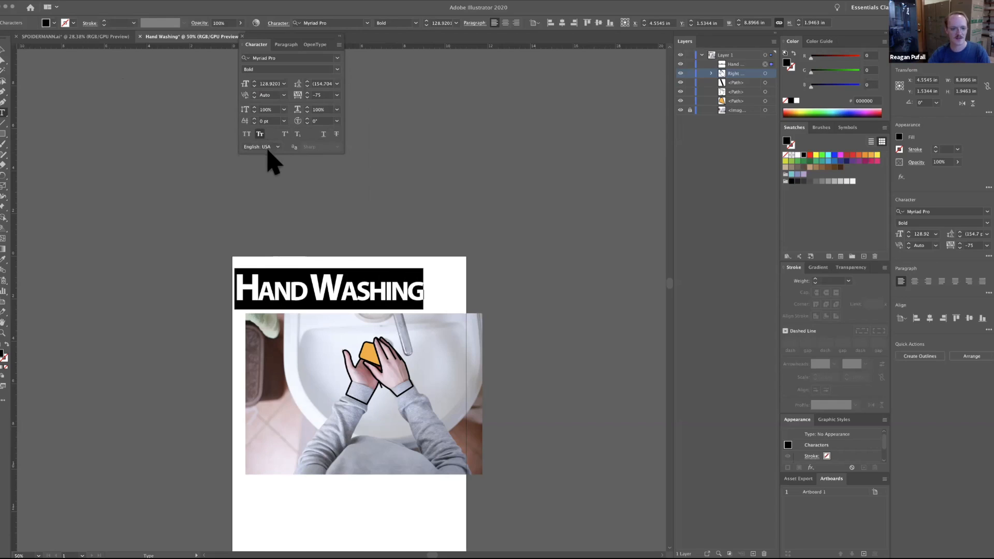
pyautogui.click(247, 135)
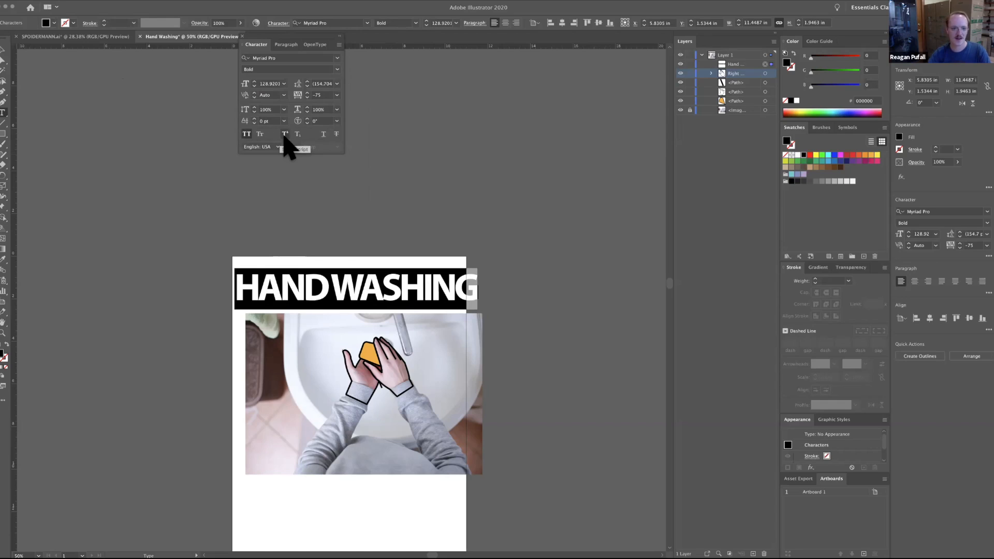
pyautogui.click(285, 134)
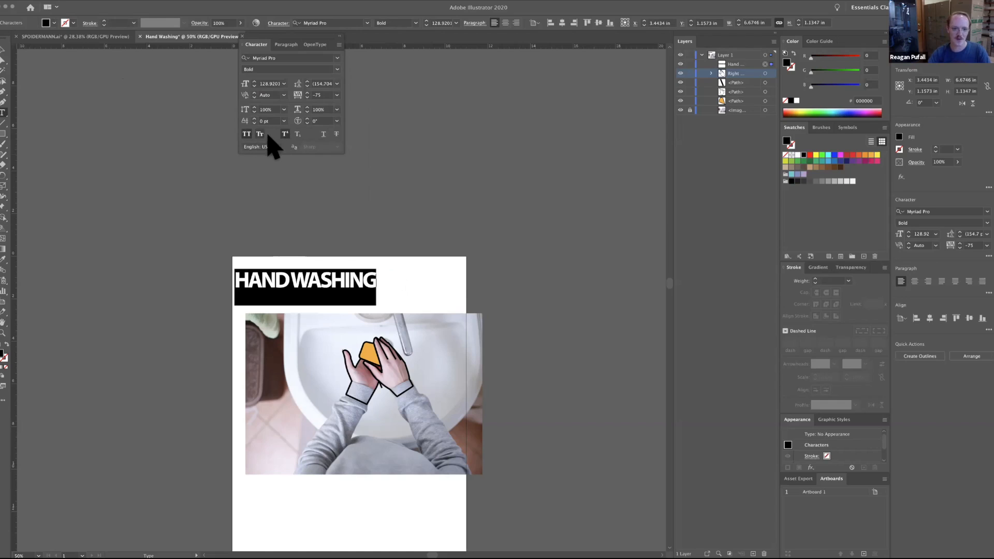
pyautogui.click(285, 134)
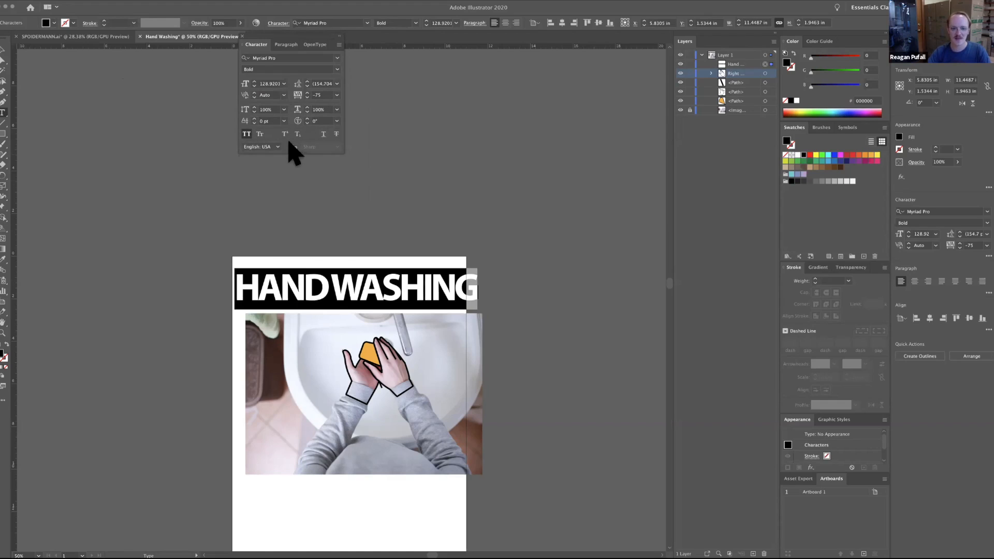
# Close the floating character settings and clear the text selection in the title.
pyautogui.moveTo(287, 48); pyautogui.dragTo(366, 88)
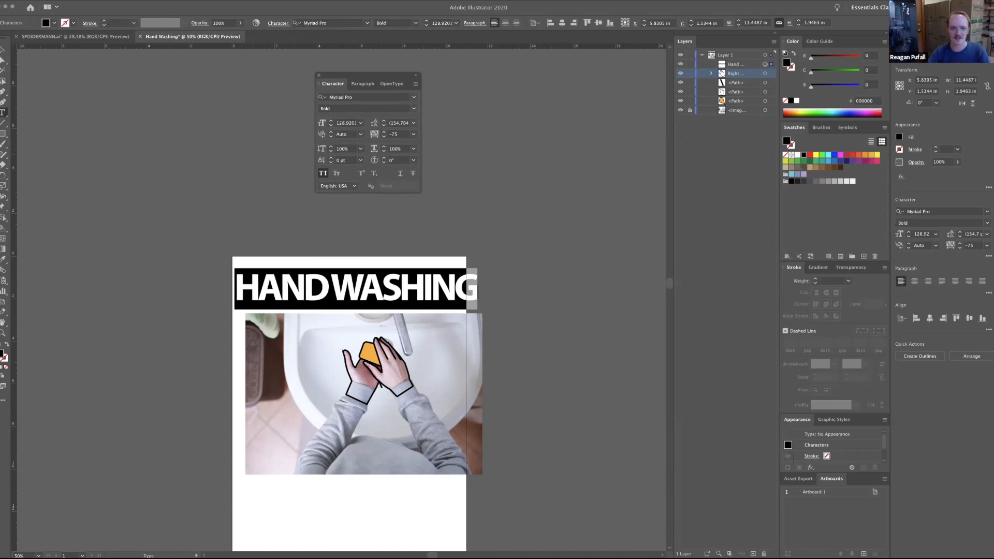
pyautogui.click(179, 0)
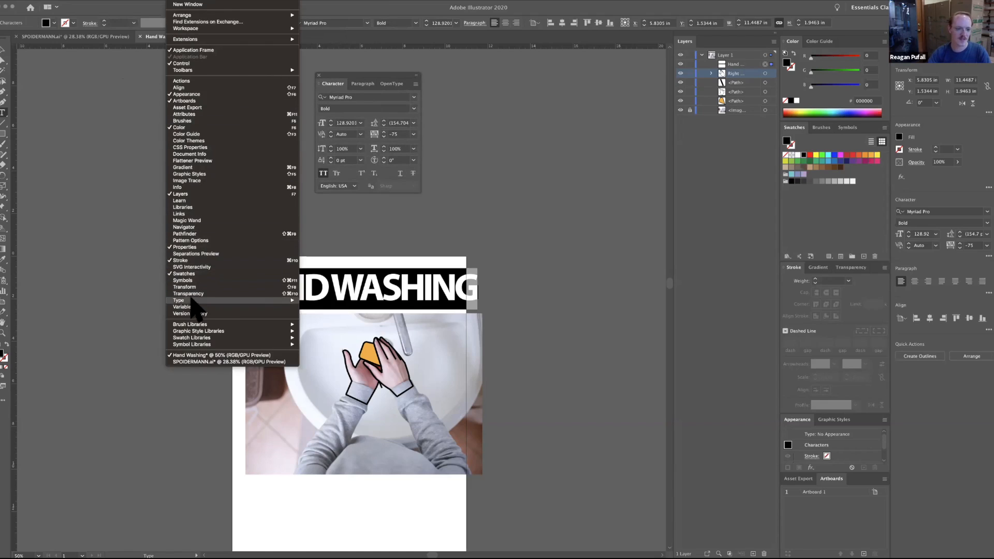
pyautogui.click(351, 11)
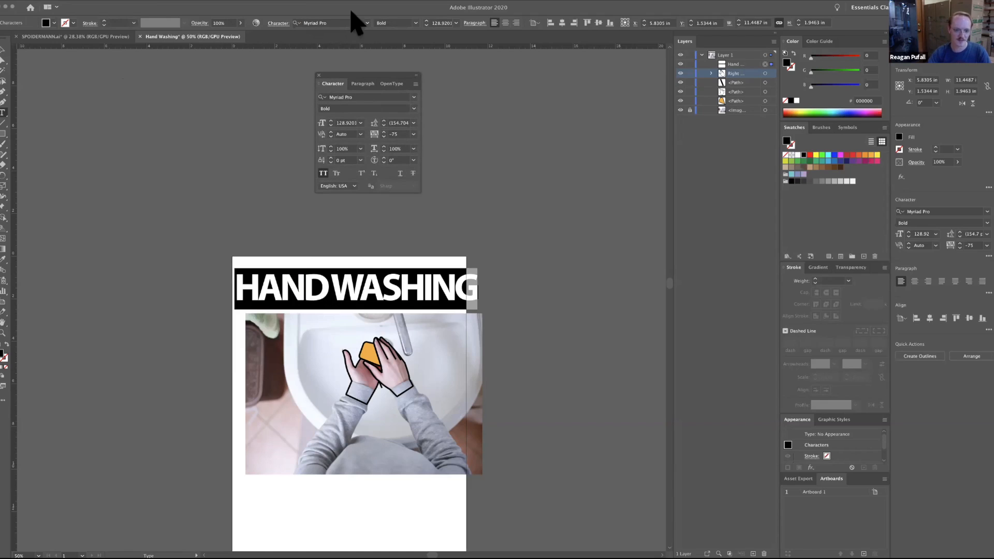
pyautogui.click(318, 75)
pyautogui.press('Escape')
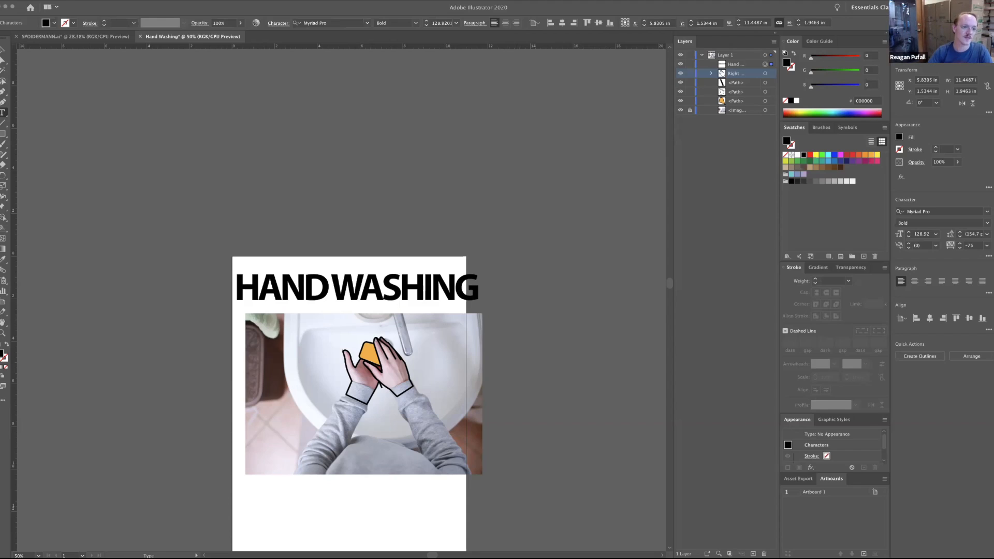
# Save the document as Hand Washing.ai in the Illustrator copy folder, using the Illustrator 2020 version options.
pyautogui.click(45, 0)
pyautogui.click(48, 48)
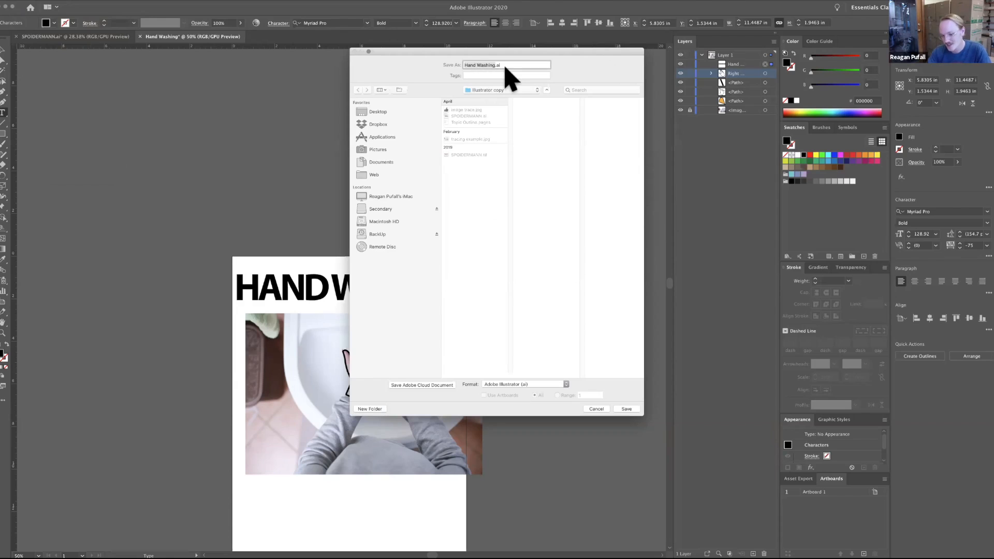
pyautogui.click(627, 409)
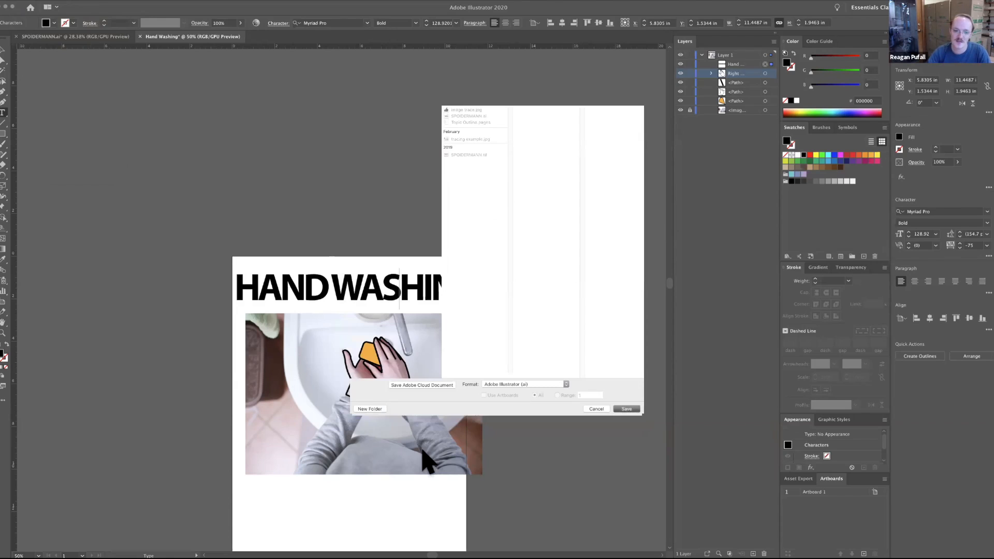
pyautogui.moveTo(788, 273); pyautogui.dragTo(360, 160)
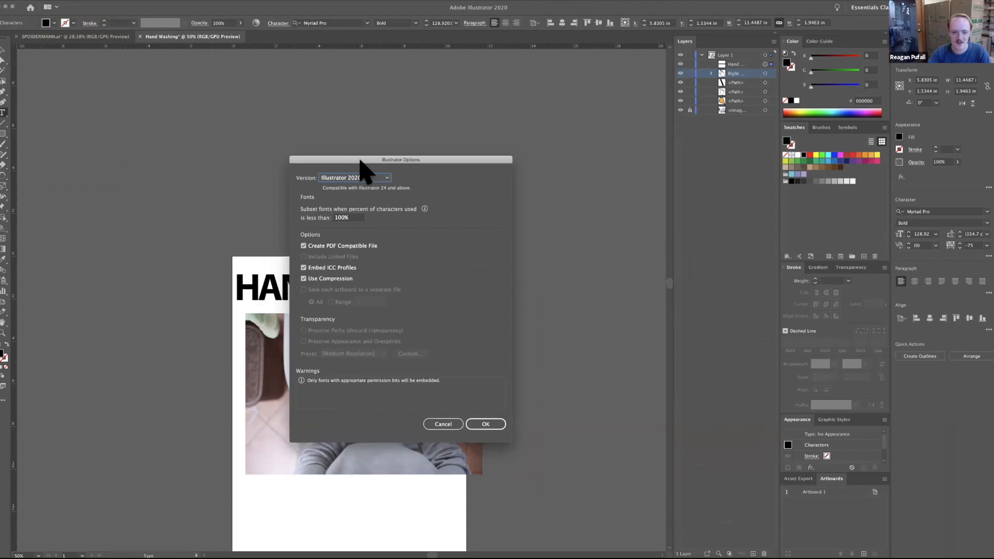
pyautogui.press('Return')
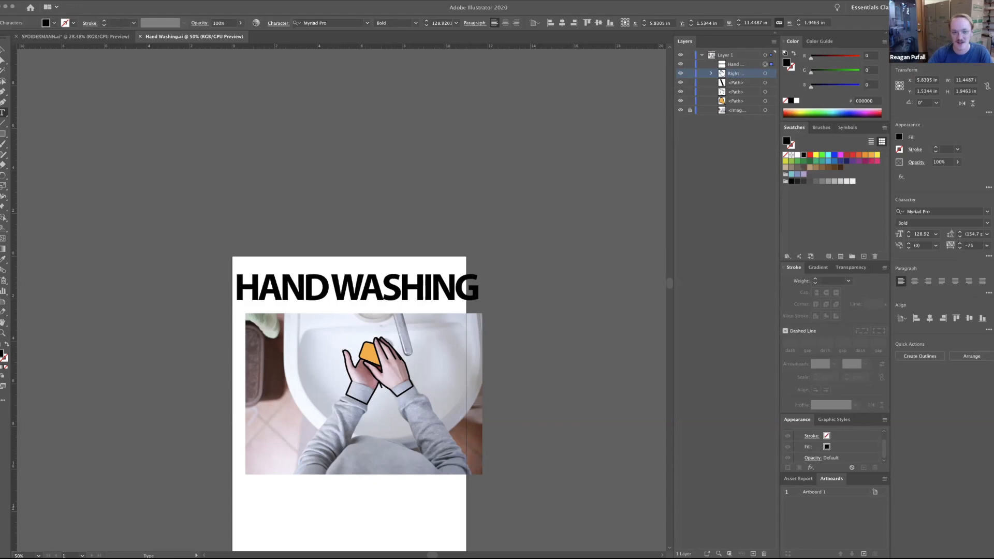
# Set up an export of the artwork to the Illustrator copy folder as Hand Washing.jpg in JPEG format.
pyautogui.click(48, 0)
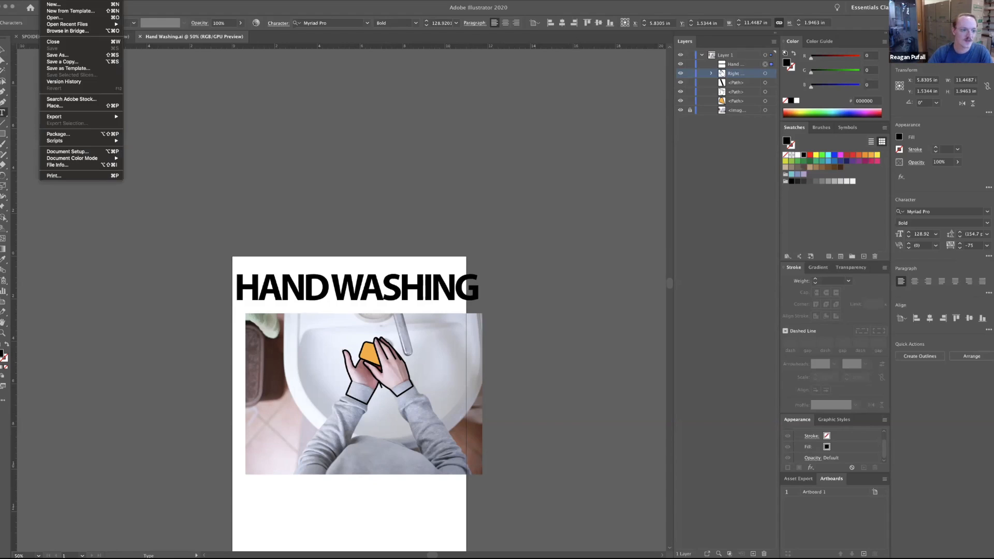
pyautogui.moveTo(104, 116)
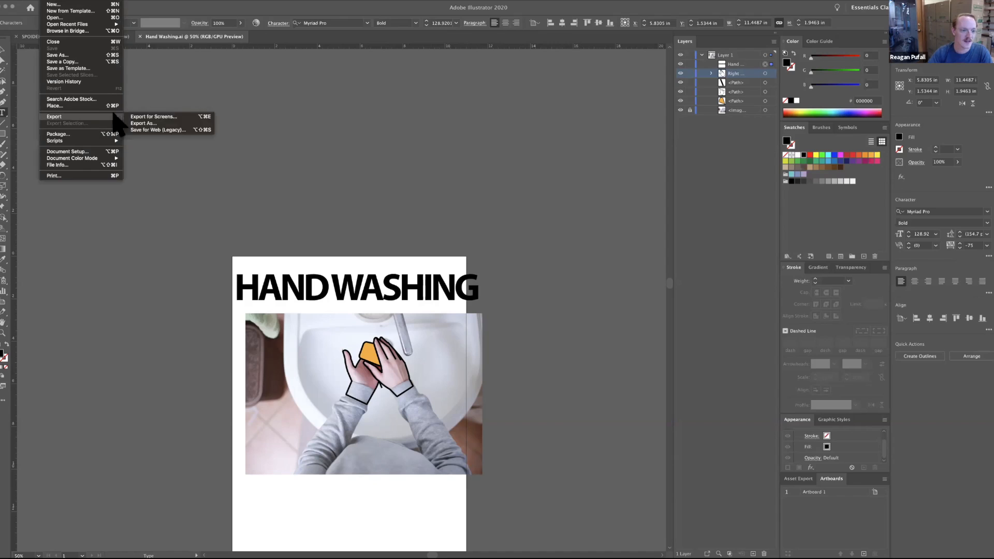
pyautogui.click(178, 124)
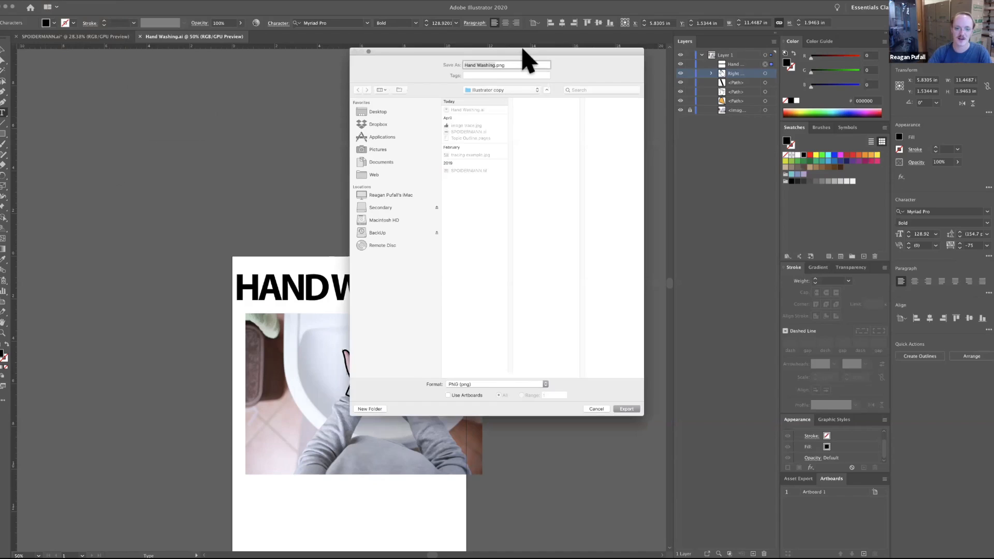
pyautogui.click(525, 384)
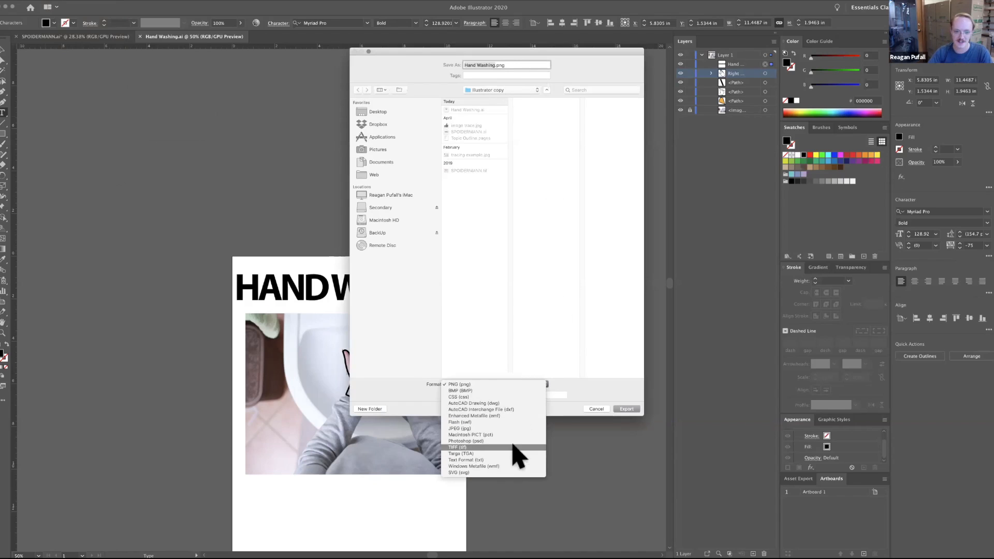
pyautogui.click(449, 50)
pyautogui.moveTo(450, 50); pyautogui.dragTo(660, 70)
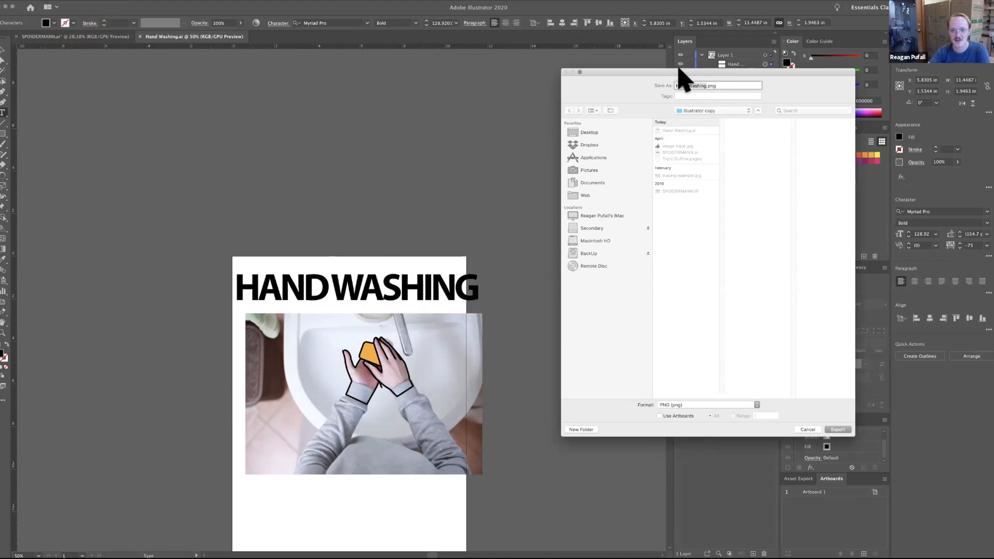
pyautogui.moveTo(632, 72); pyautogui.dragTo(507, 59)
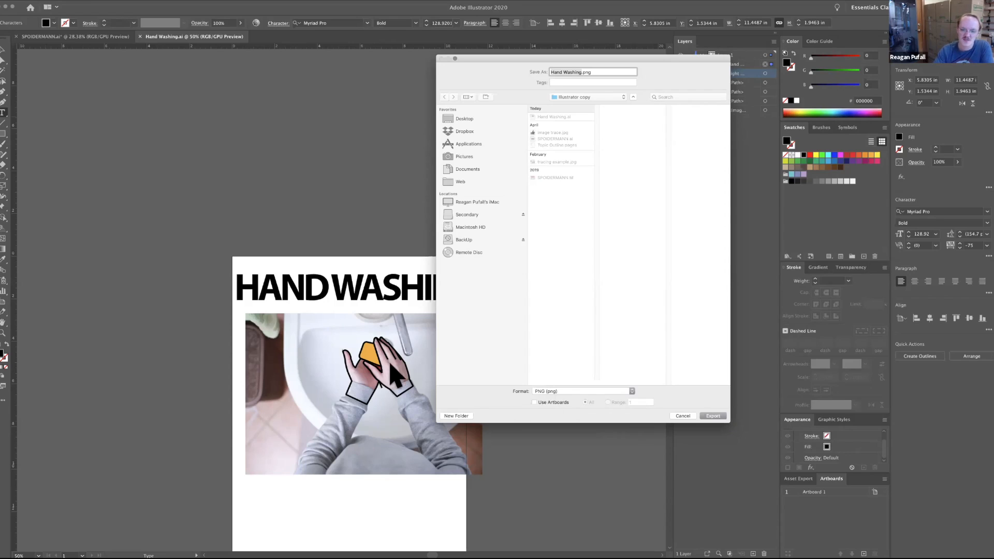
pyautogui.click(544, 392)
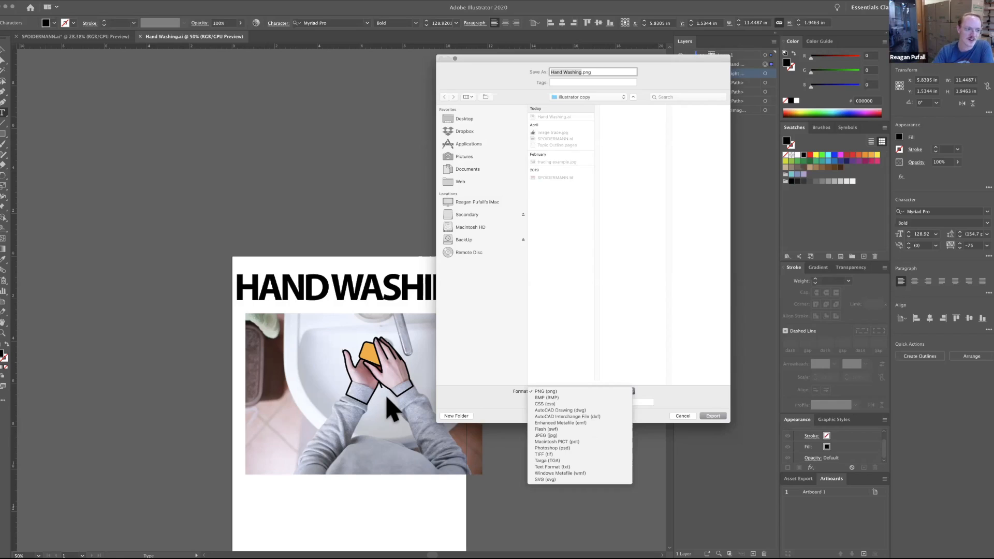
pyautogui.click(548, 436)
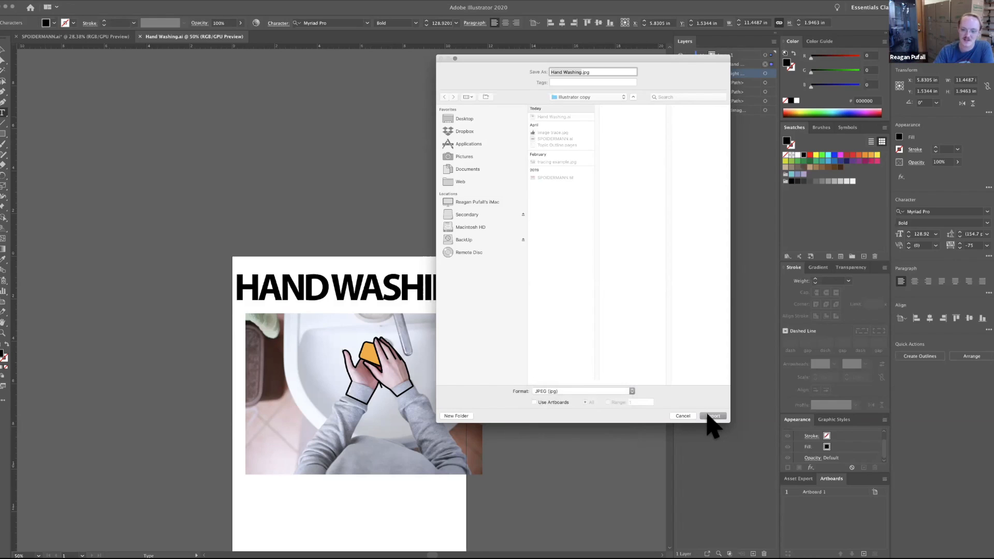
pyautogui.press('Return')
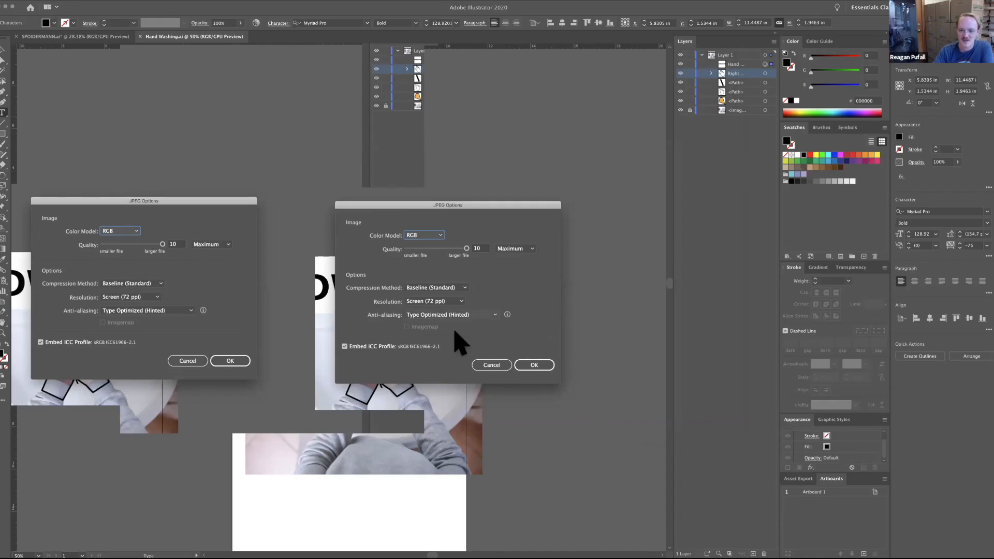
# Finish the JPEG export with RGB color, maximum quality 10 and Screen (72 ppi) resolution.
pyautogui.click(466, 249)
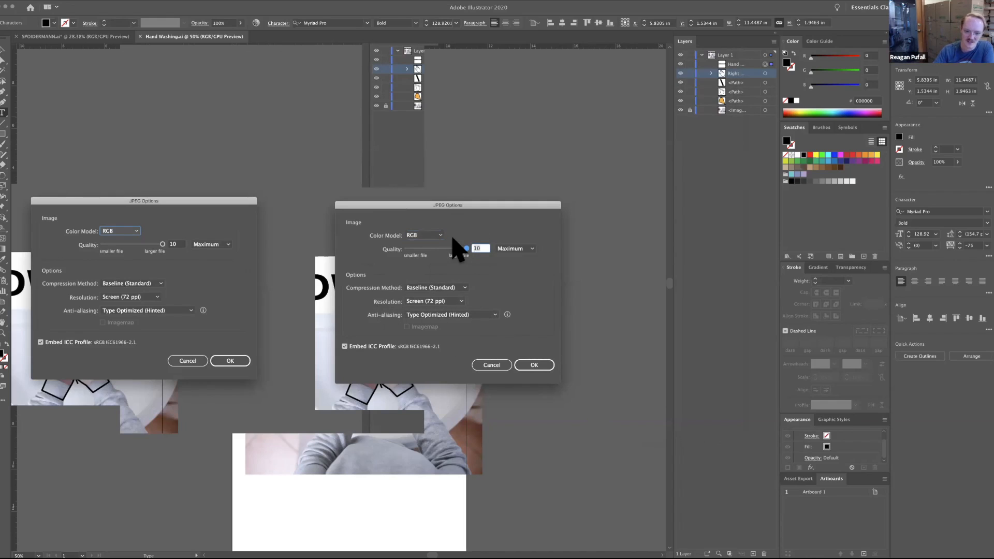
pyautogui.click(461, 301)
pyautogui.click(454, 336)
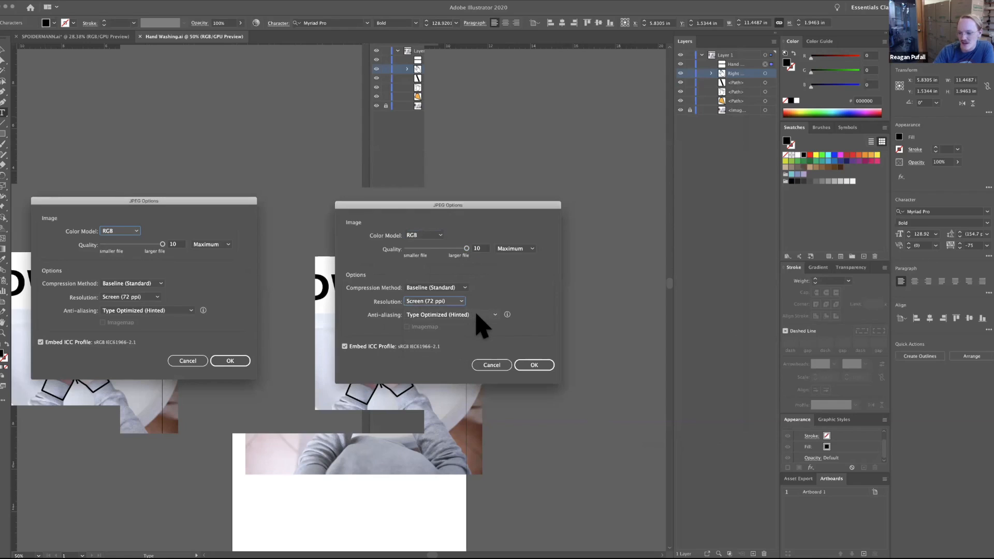
pyautogui.click(536, 368)
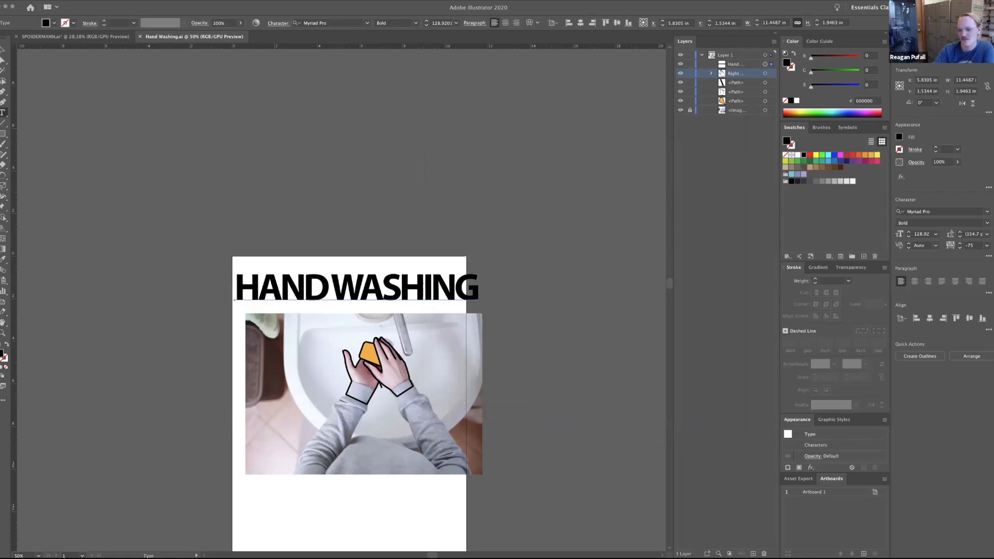
# Review the file formats available for exporting the artwork and cancel the export.
pyautogui.click(46, 0)
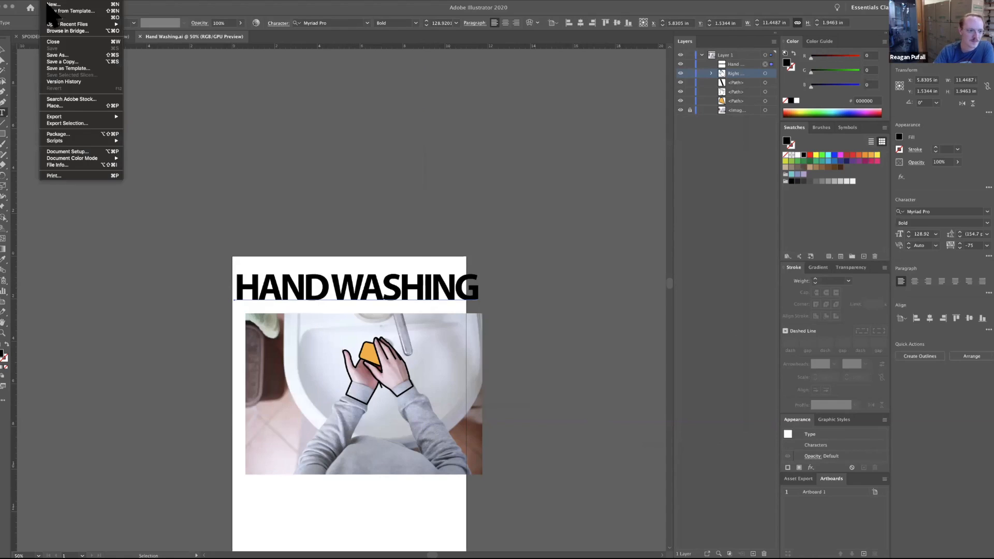
pyautogui.moveTo(62, 116)
pyautogui.click(168, 123)
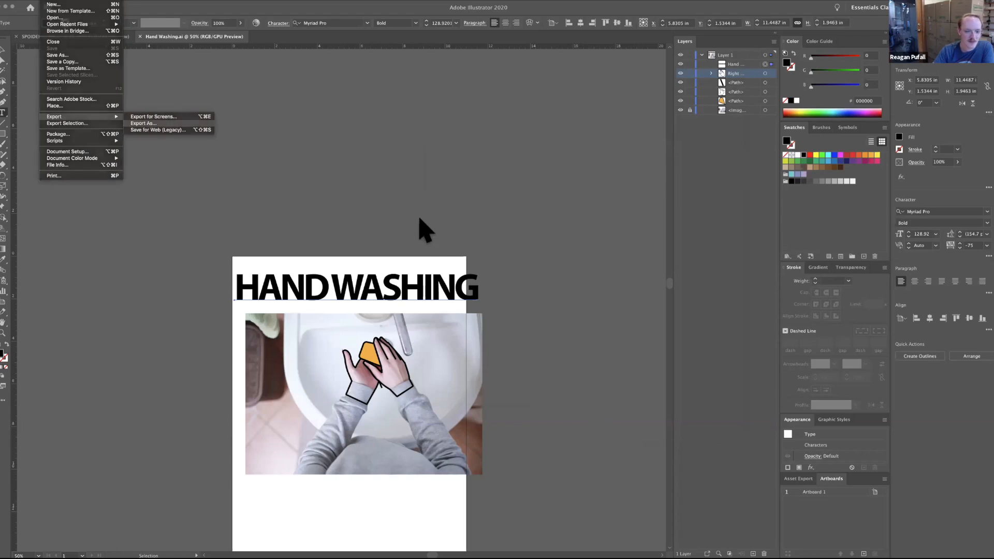
pyautogui.click(491, 386)
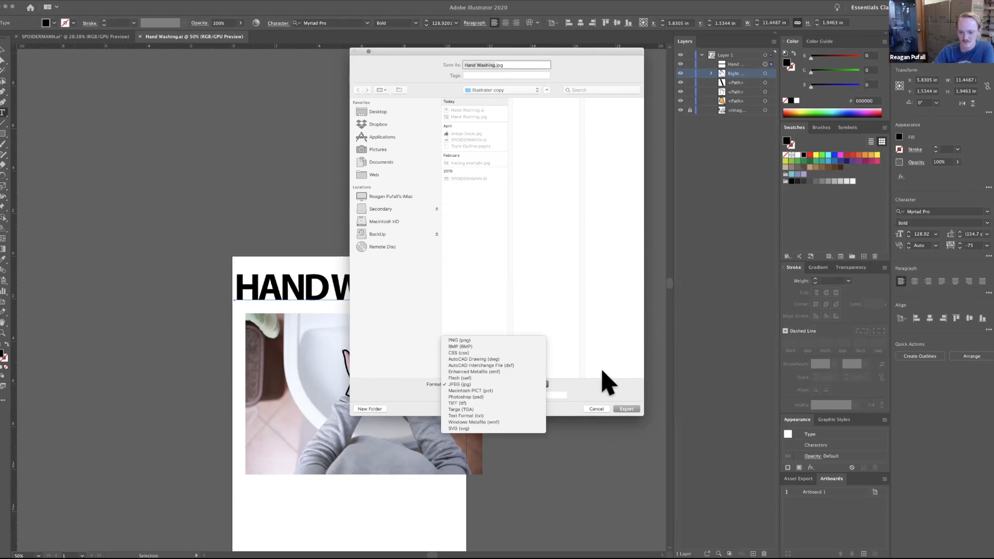
pyautogui.click(601, 394)
pyautogui.click(595, 408)
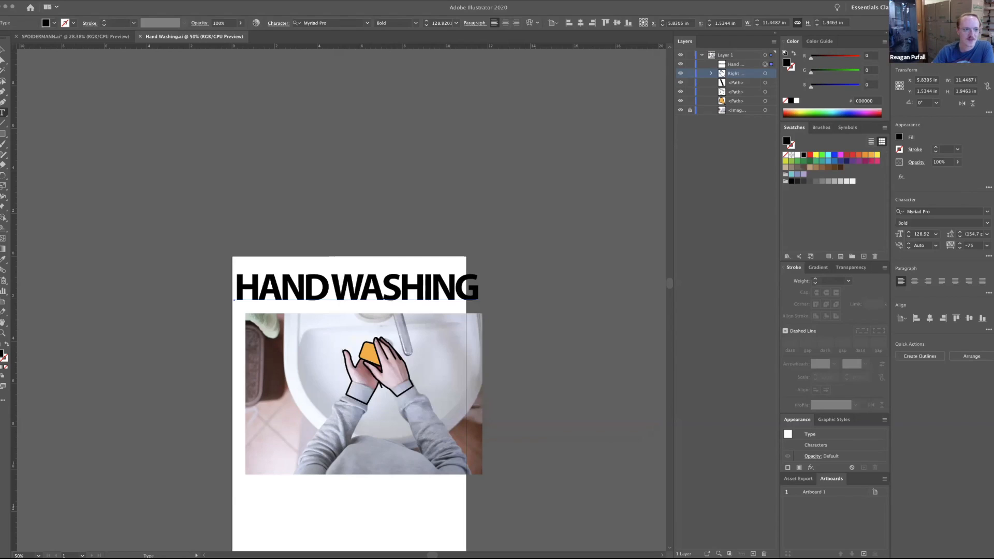
# Review the file formats available for saving the Hand Washing document under Save As.
pyautogui.click(52, 2)
pyautogui.click(79, 55)
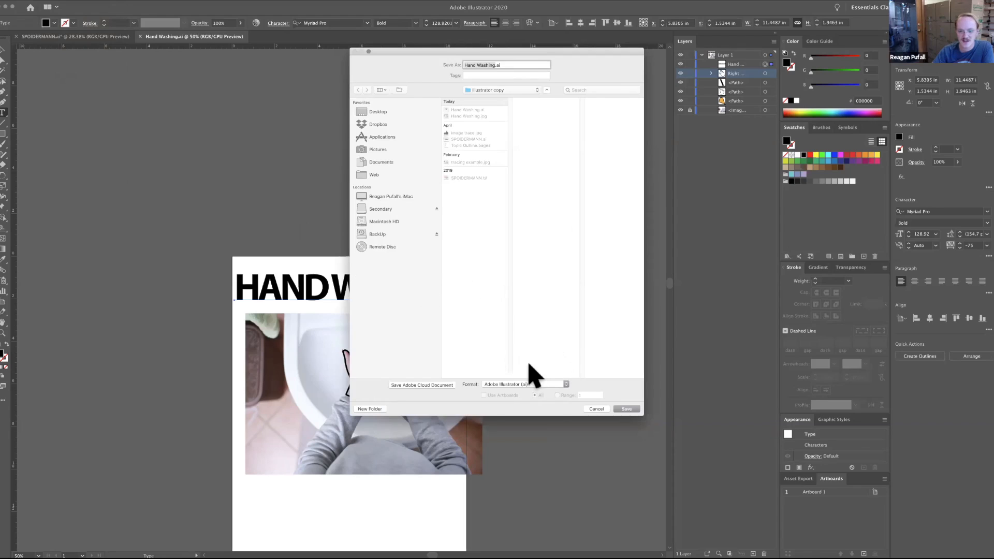
pyautogui.click(530, 383)
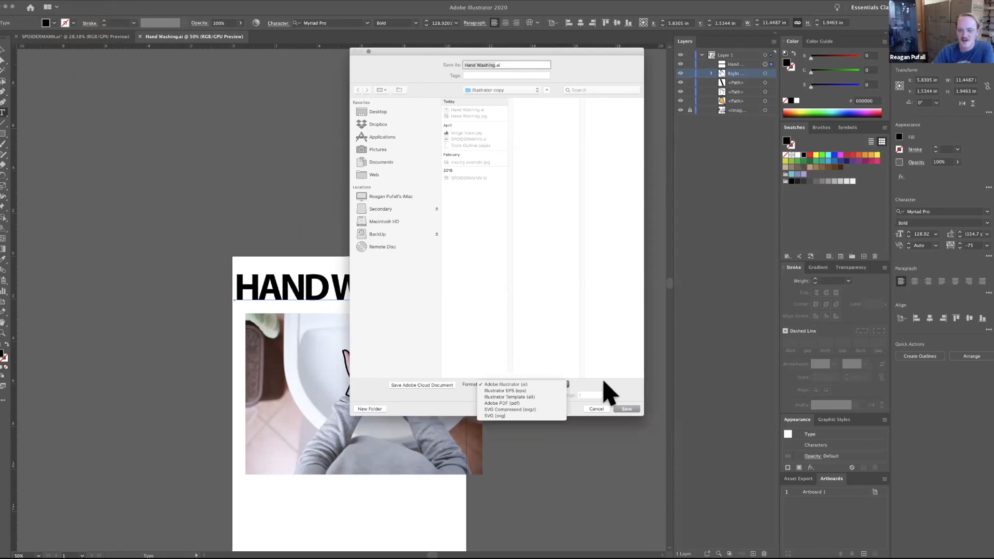
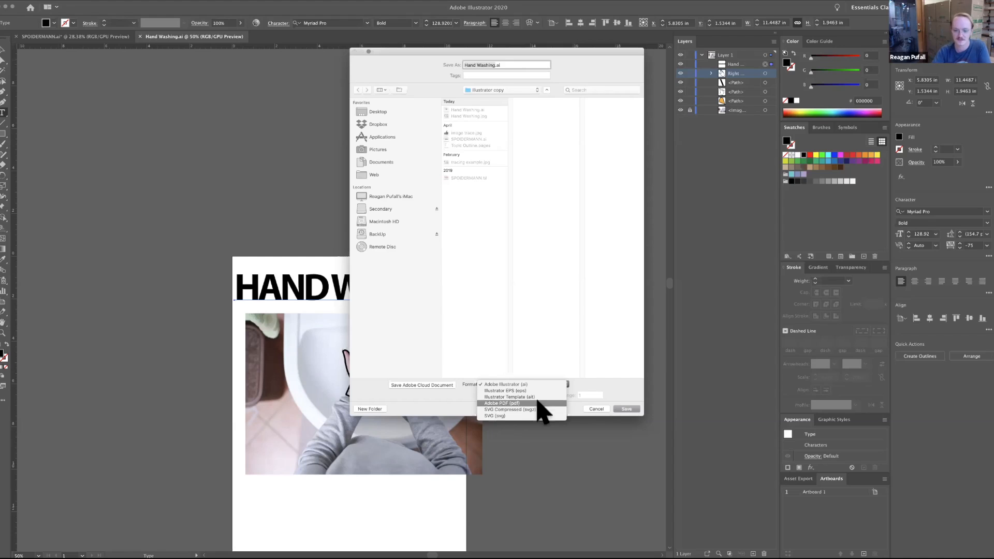
# Finish reviewing the save formats and cancel Save As without saving the Hand Washing document.
pyautogui.click(602, 394)
pyautogui.click(596, 409)
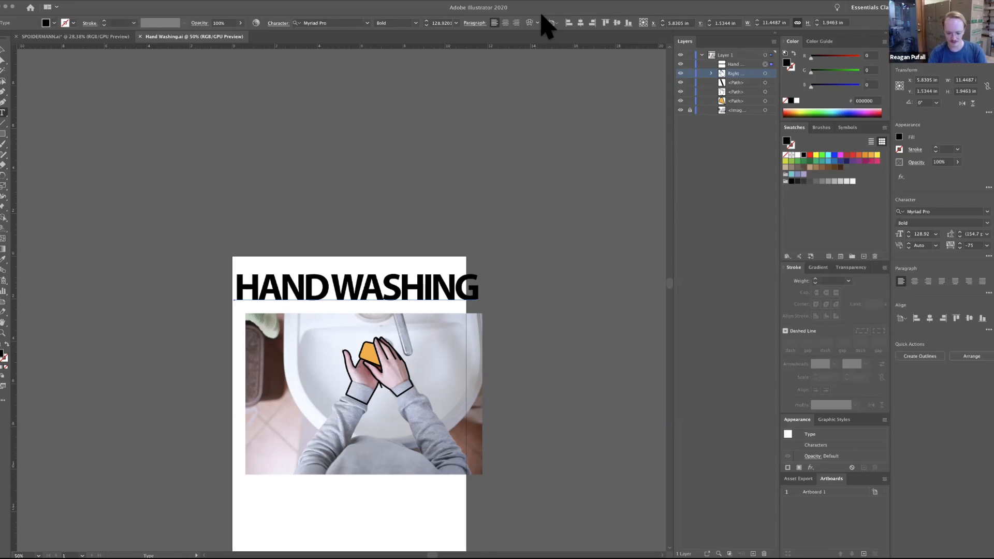
# Try to move the first finger line of the upper hand with Direct Selection, and undo the change.
pyautogui.press('super+equal')
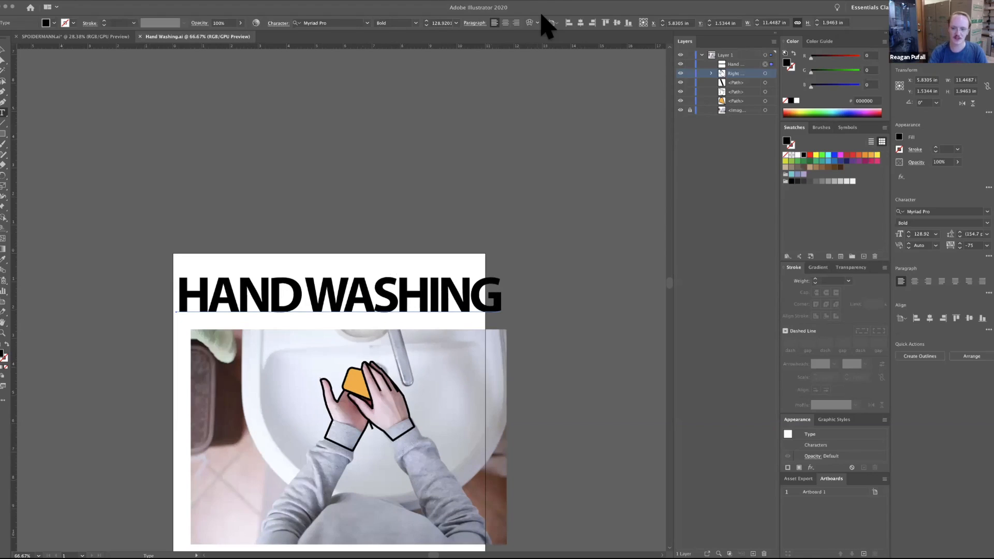
pyautogui.press('super+equal')
pyautogui.press('super+equal')
pyautogui.press('super+equal')
pyautogui.press('super+equal')
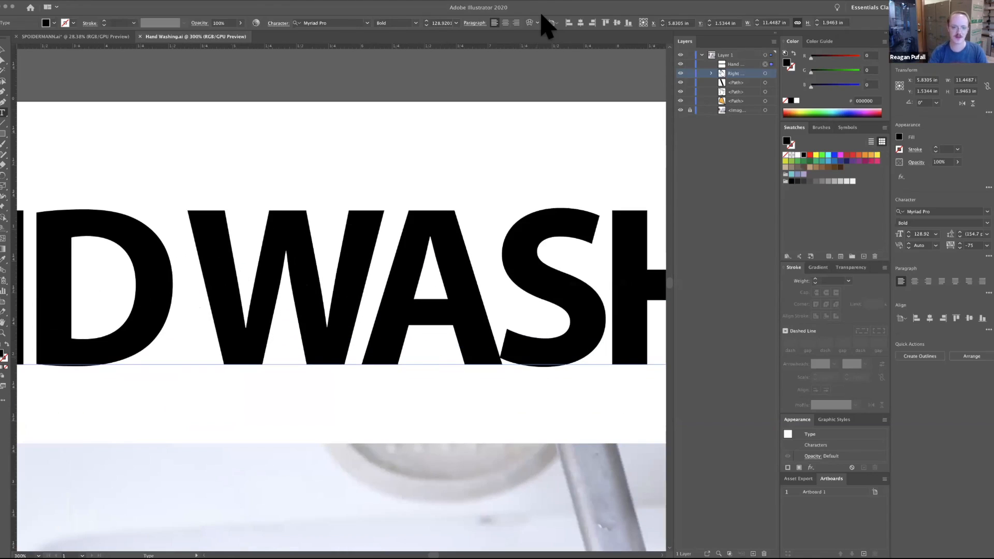
pyautogui.scroll(-10, 342, 300)
pyautogui.moveTo(342, 300); pyautogui.dragTo(339, 295)
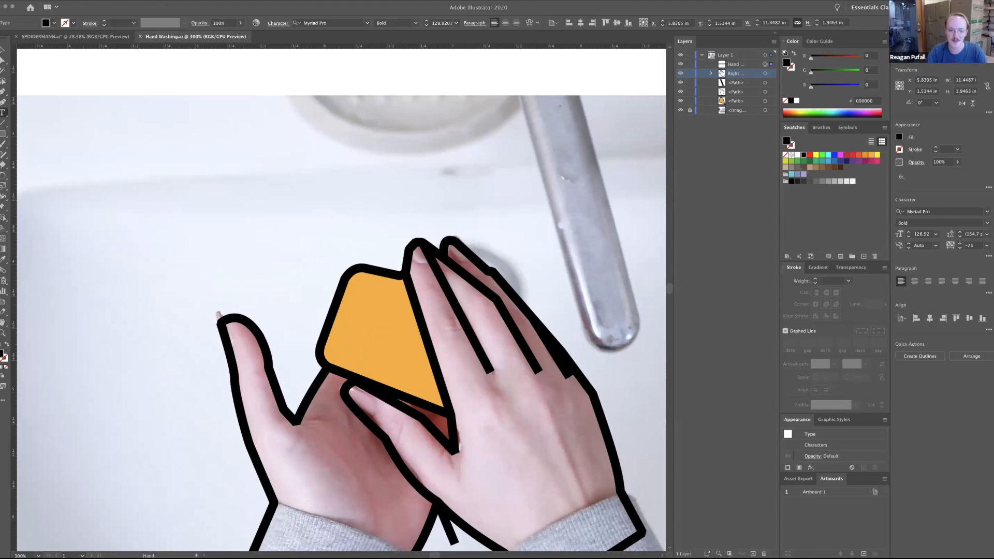
pyautogui.scroll(-1, 342, 309)
pyautogui.moveTo(342, 332); pyautogui.dragTo(309, 232)
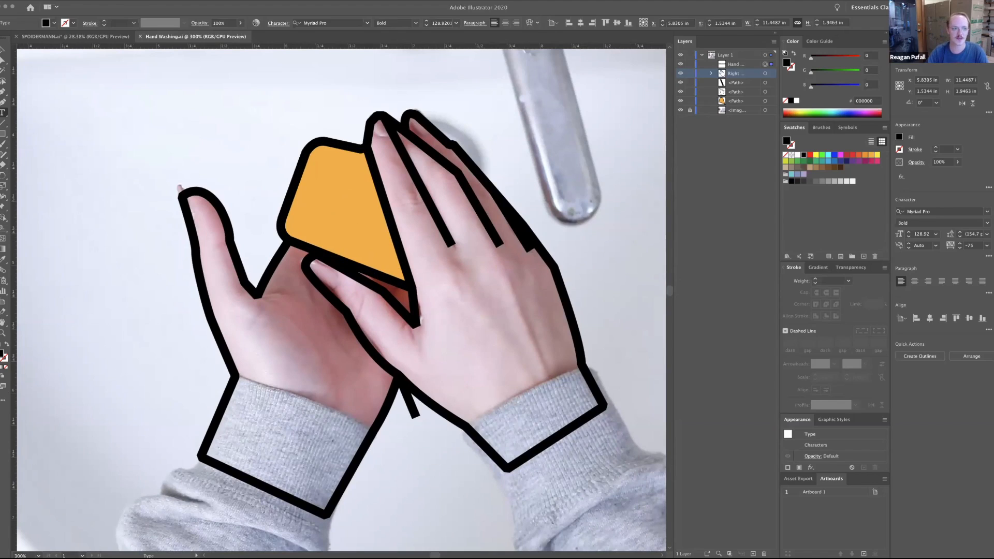
pyautogui.click(2, 56)
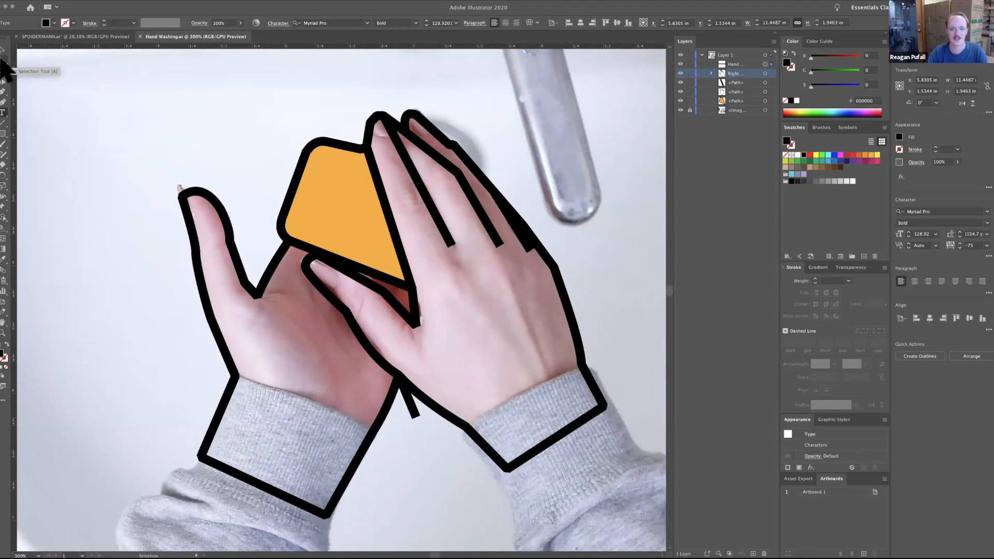
pyautogui.click(3, 60)
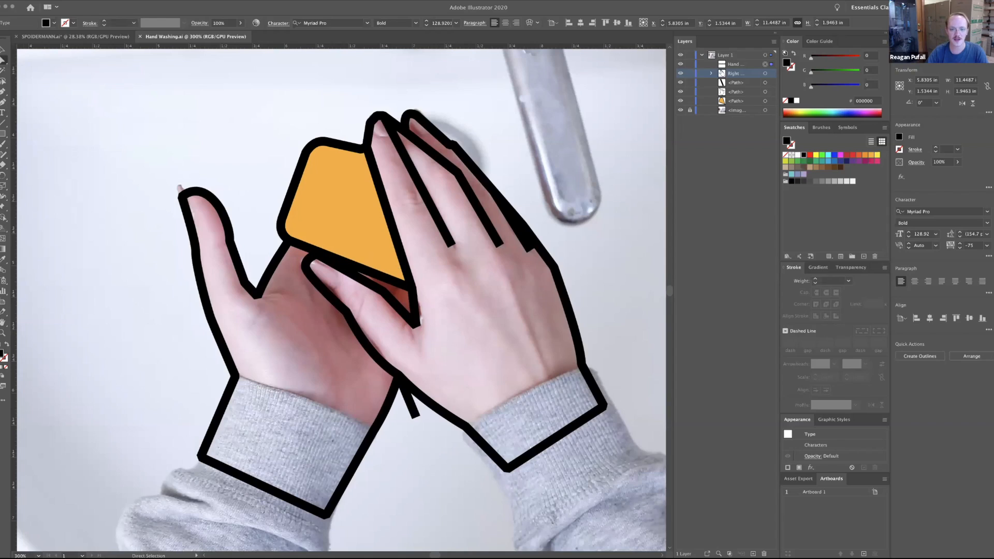
pyautogui.click(417, 180)
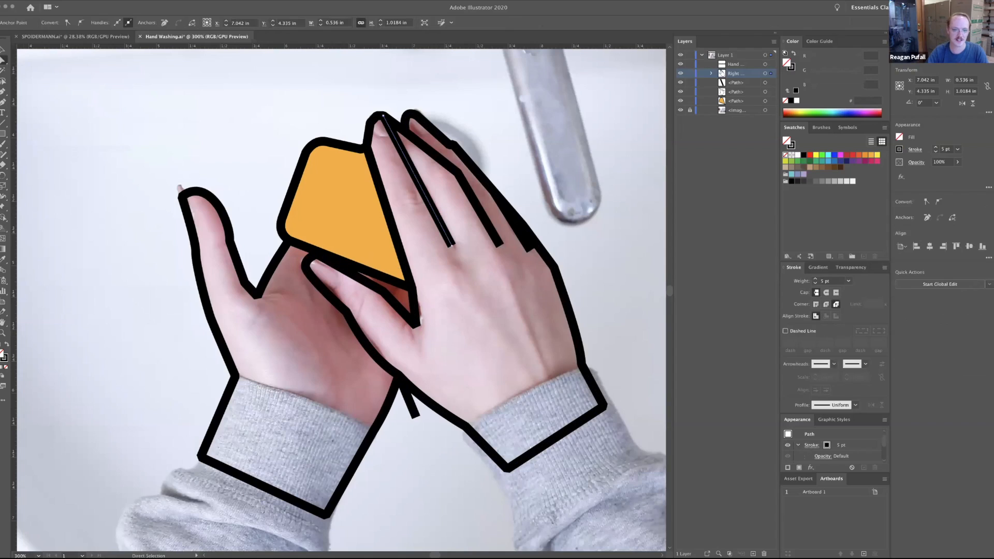
pyautogui.moveTo(426, 190); pyautogui.dragTo(561, 202)
pyautogui.hotkey('ctrl', 'z')
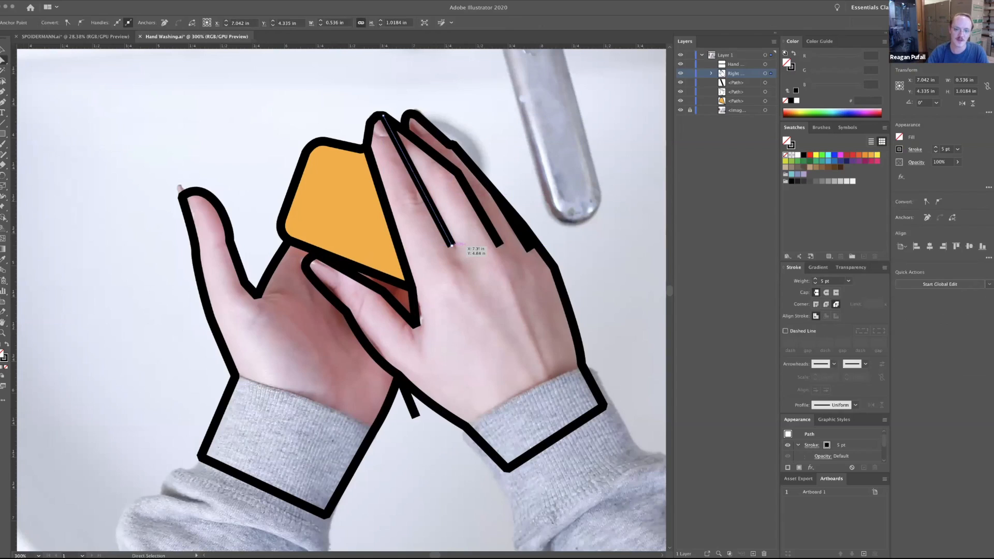
# Try pulling the lower anchor point of that finger line toward the knuckles, undo the move and clear the selection.
pyautogui.click(452, 245)
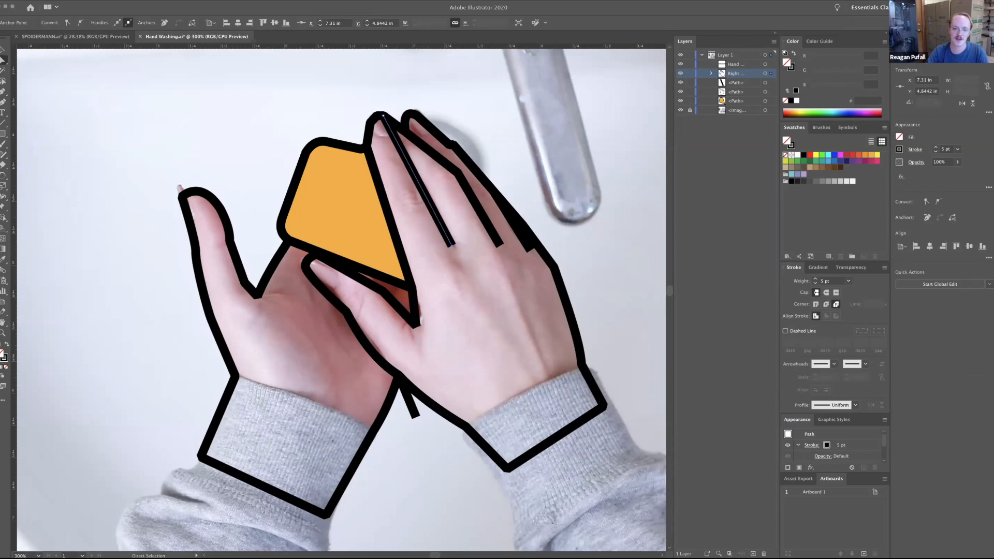
pyautogui.moveTo(453, 244); pyautogui.dragTo(495, 281)
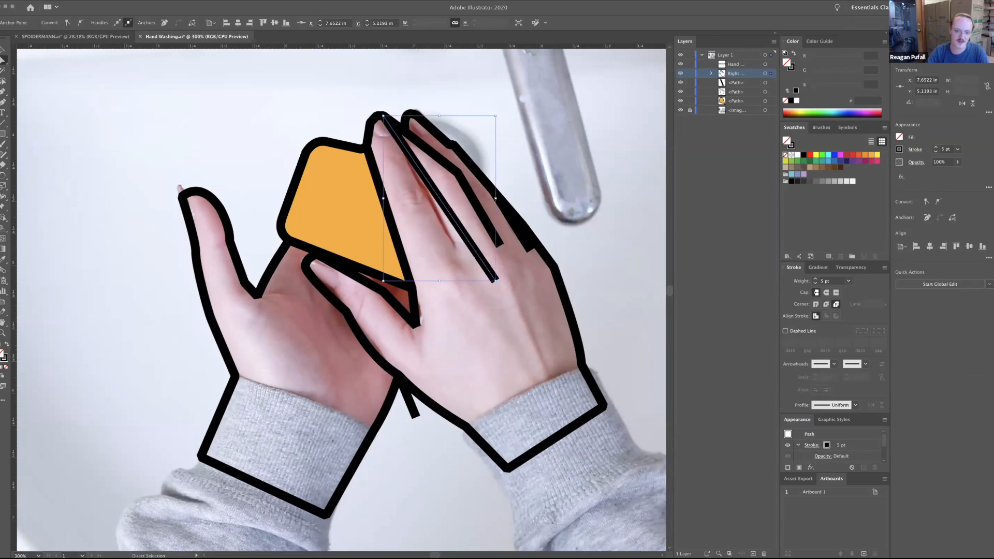
pyautogui.press('super+z')
pyautogui.press('super+z')
pyautogui.press('super+shift+a')
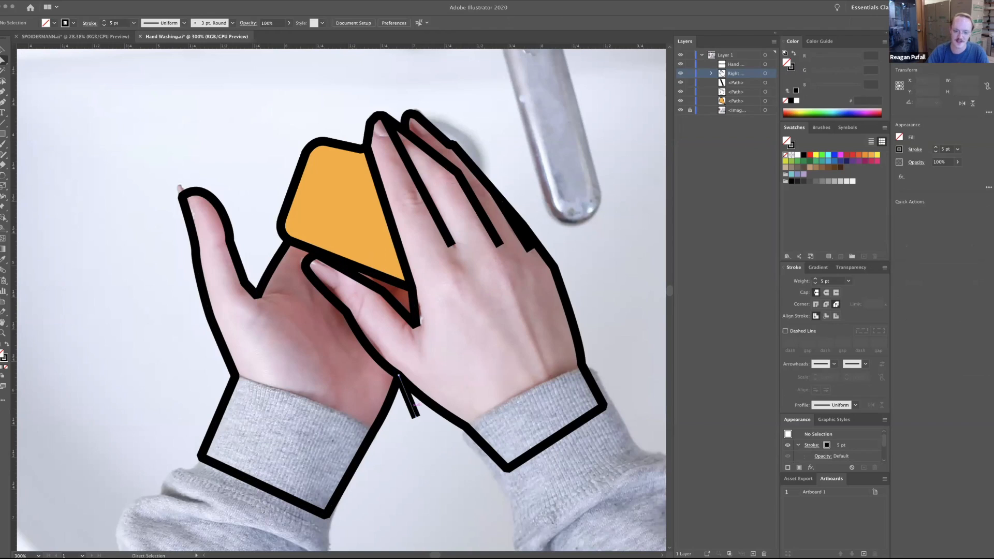
# Delete the stray line segment below the crossing of the hands along with its leftover points, and undo the deletions.
pyautogui.click(410, 402)
pyautogui.press('Delete')
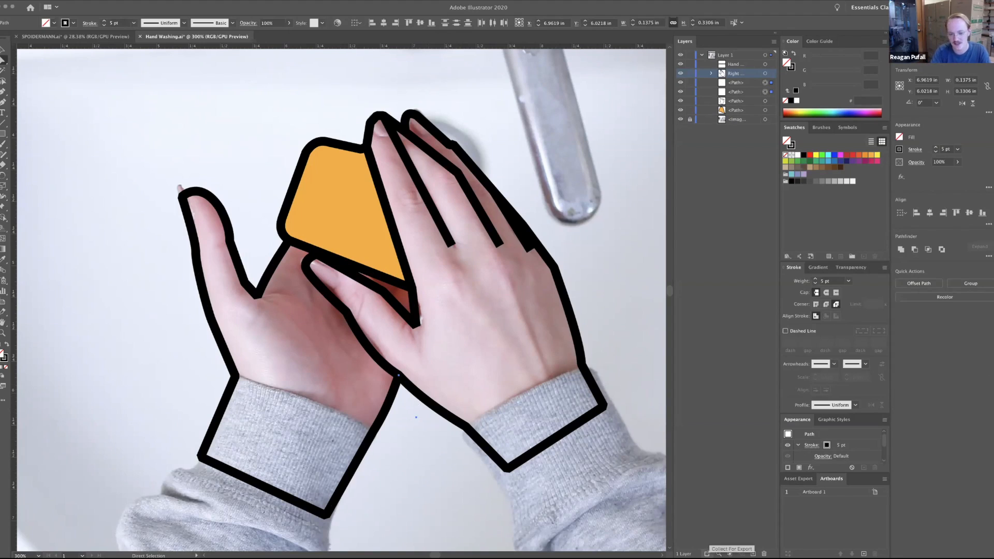
pyautogui.press('Delete')
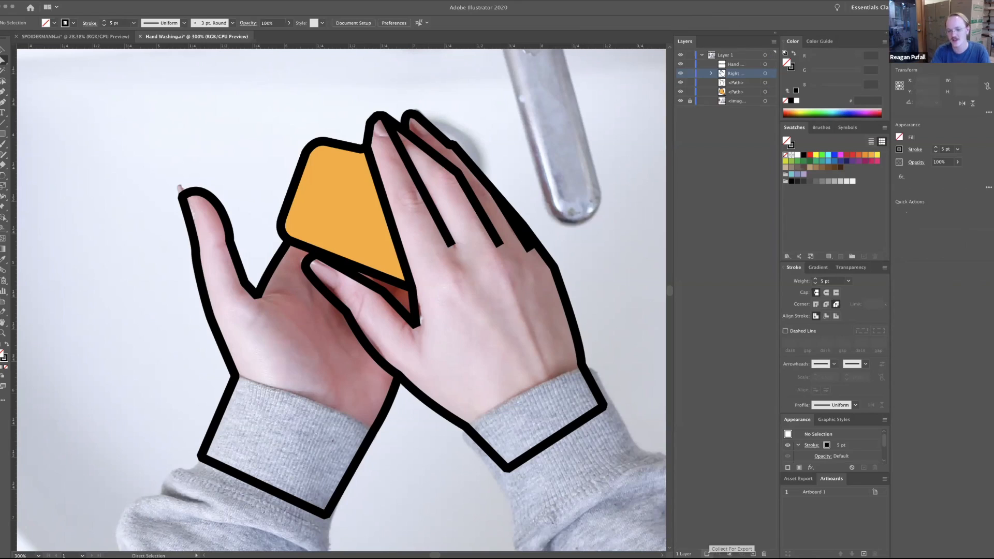
pyautogui.press('super+z')
pyautogui.press('super+z')
pyautogui.press('super+z')
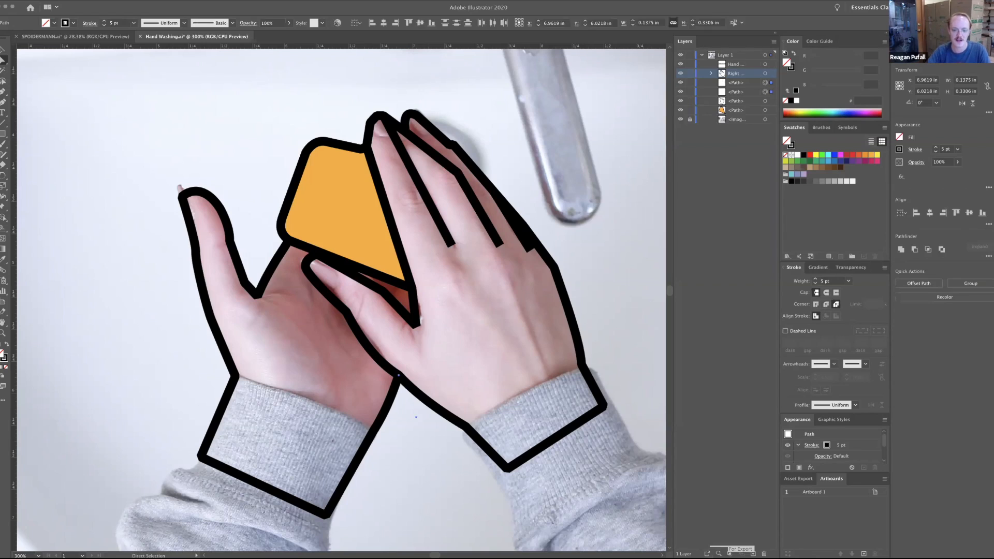
# Remove the short stray line sticking out between the two wrists.
pyautogui.click(413, 401)
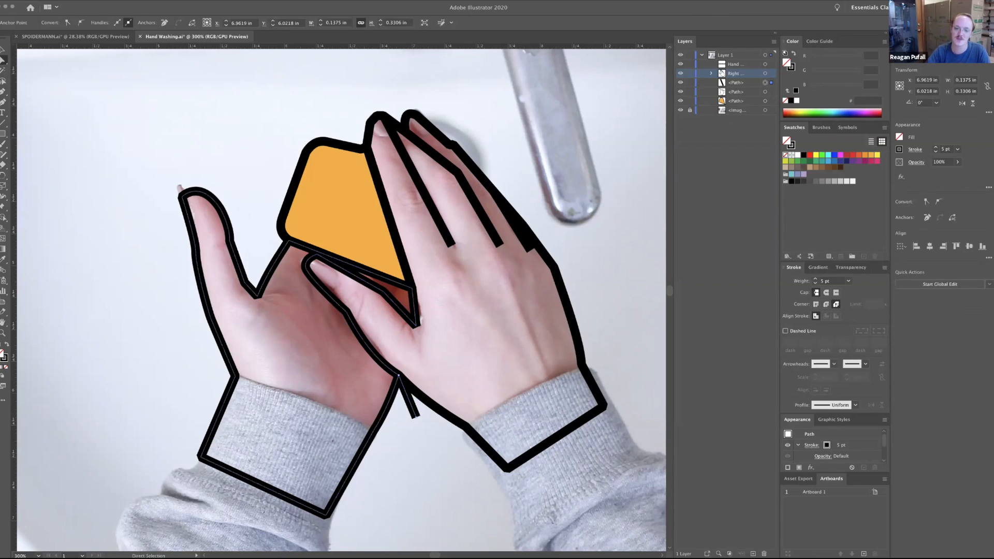
pyautogui.press('Delete')
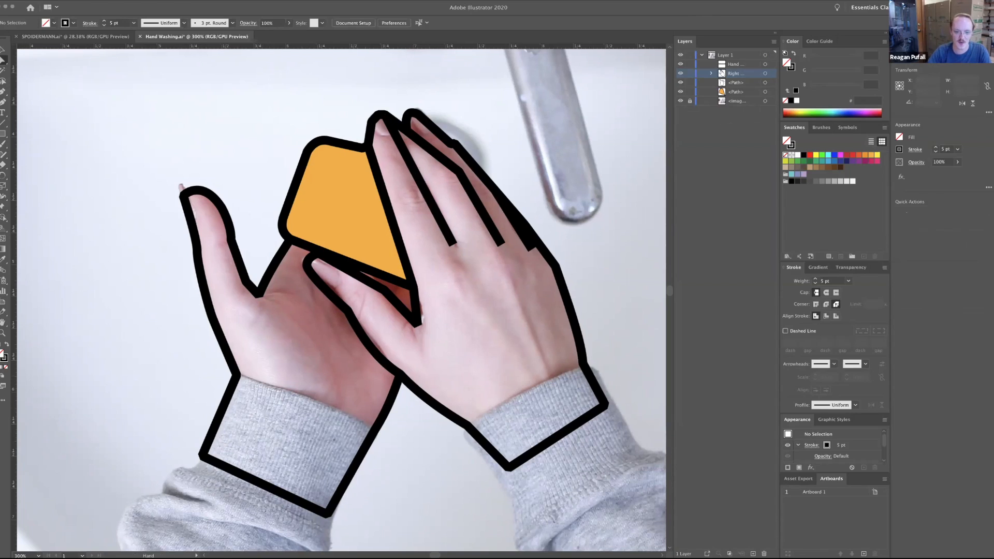
# Draw a slanted line segment about 3.1 in long in the blank area below the photo, and undo it.
pyautogui.scroll(-3, 342, 298)
pyautogui.hscroll(-2, 342, 298)
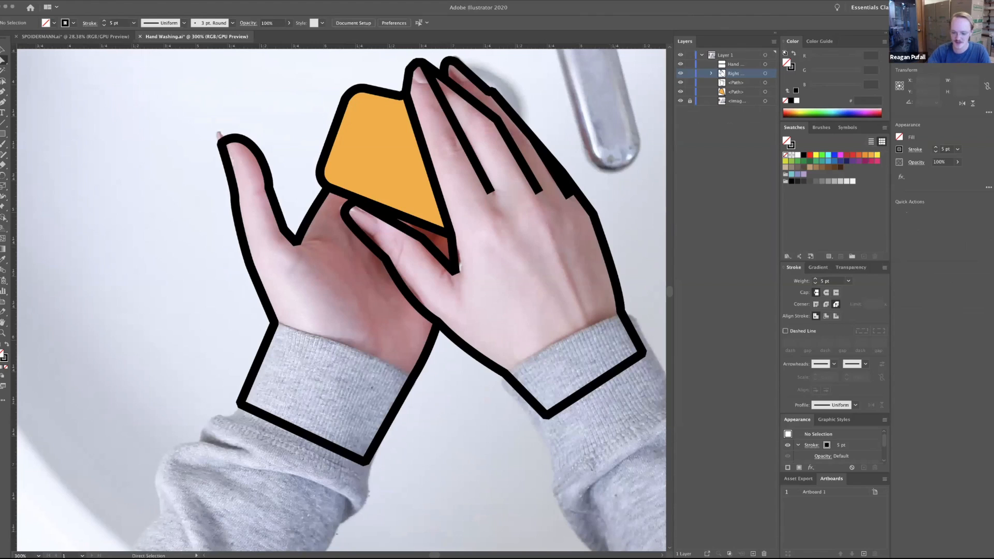
pyautogui.hotkey('ctrl', '-')
pyautogui.hotkey('ctrl', '-')
pyautogui.hotkey('ctrl', '-')
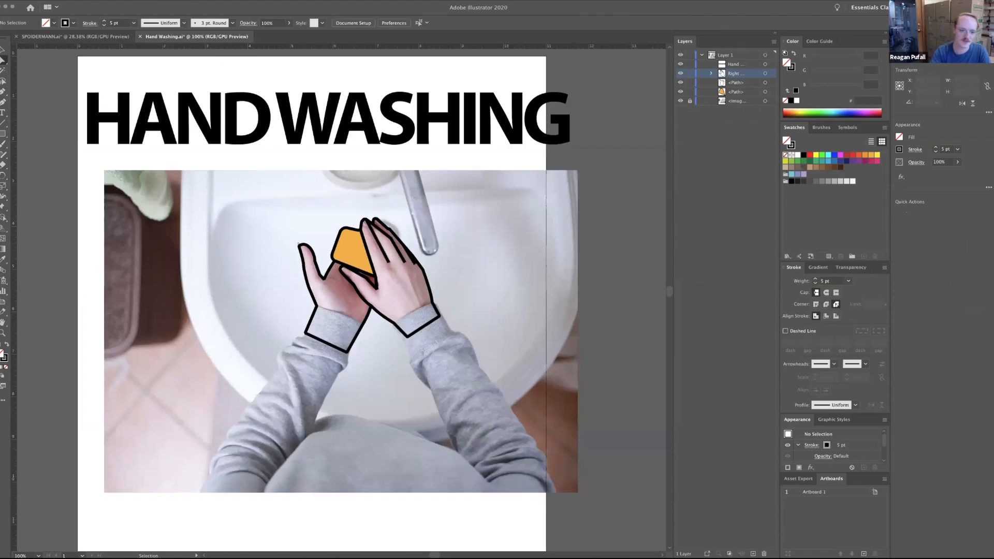
pyautogui.hotkey('ctrl', '-')
pyautogui.scroll(-3, 337, 298)
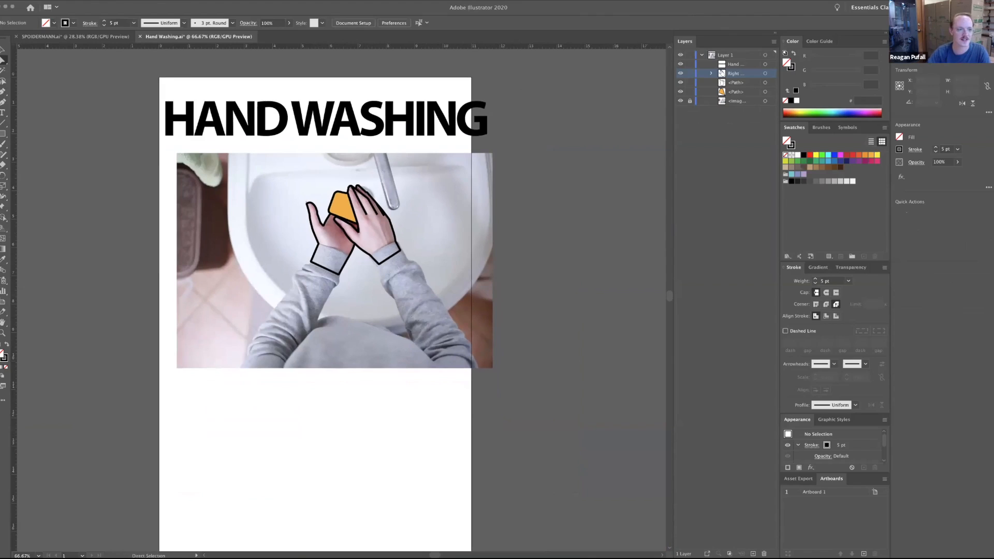
pyautogui.click(3, 122)
pyautogui.moveTo(238, 417); pyautogui.dragTo(323, 444)
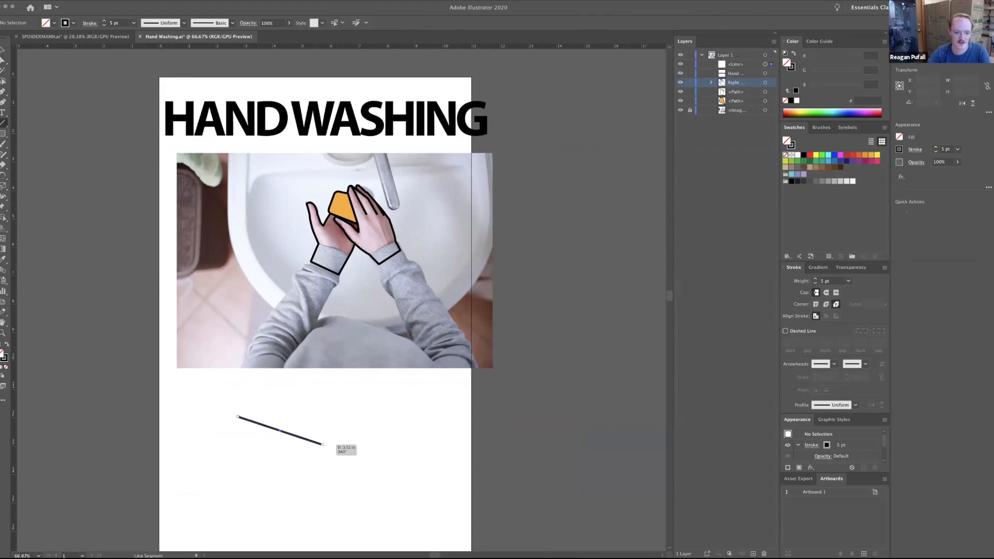
pyautogui.press('super+z')
# Place a single Pen tool anchor point below the photo and undo it.
pyautogui.click(3, 92)
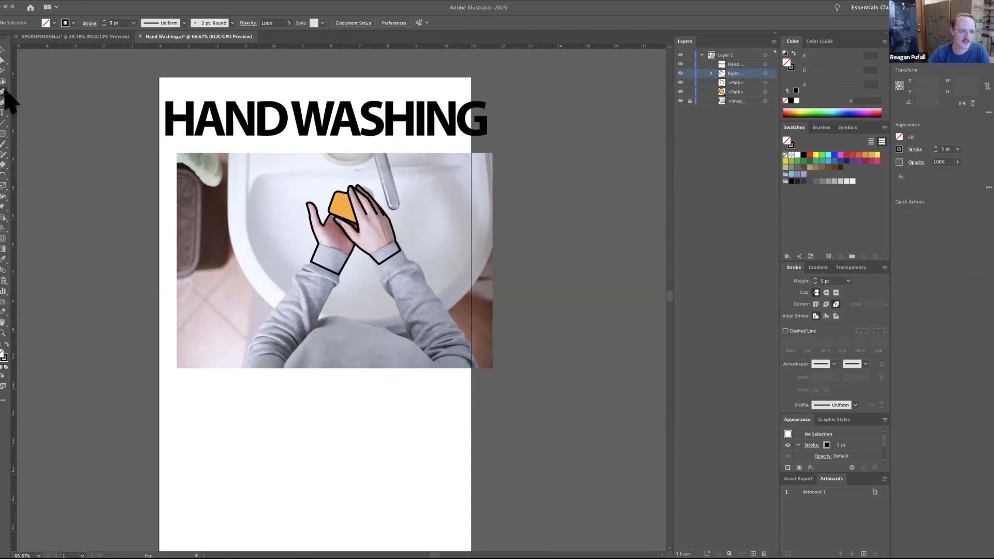
pyautogui.click(267, 448)
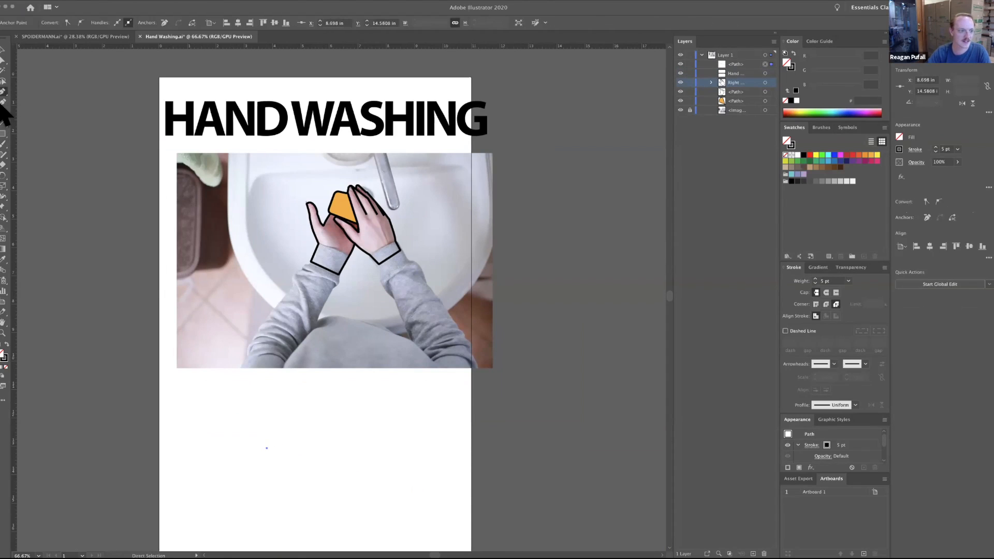
pyautogui.press('super+z')
# Open the Arc tool's segment options and cancel them without drawing an arc.
pyautogui.click(5, 123)
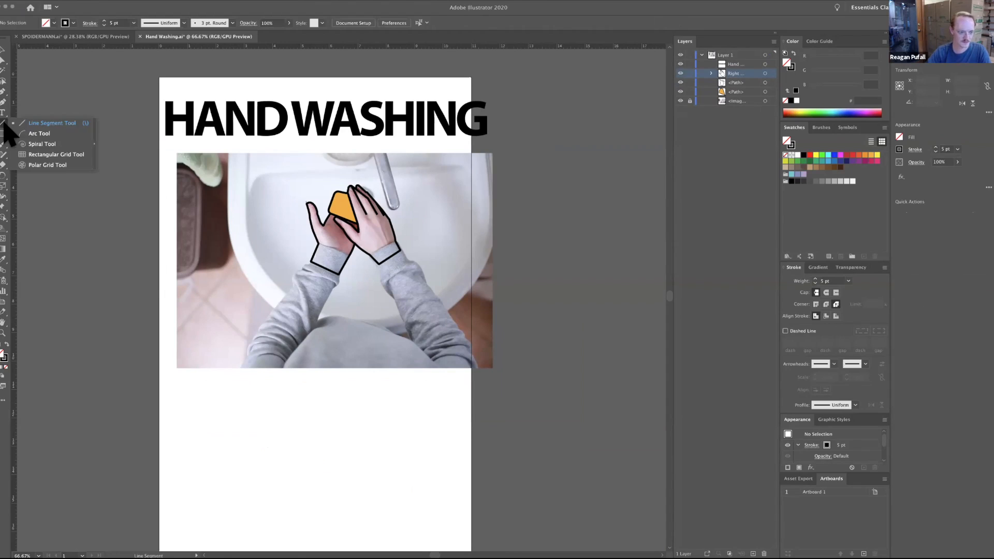
pyautogui.click(40, 133)
pyautogui.click(306, 202)
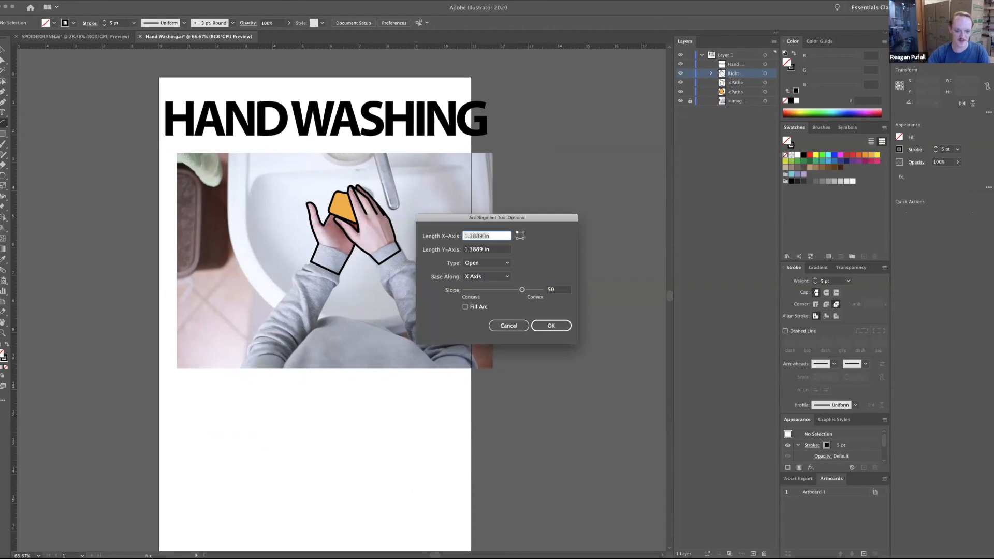
pyautogui.click(517, 328)
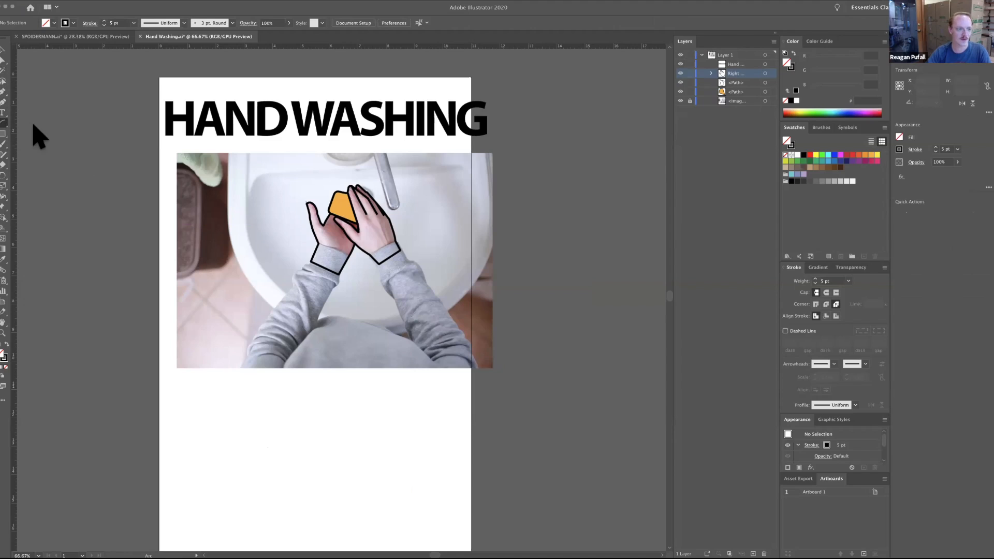
# Create a 2 by 2 in square below the photo by entering exact rectangle dimensions, and delete it.
pyautogui.click(3, 133)
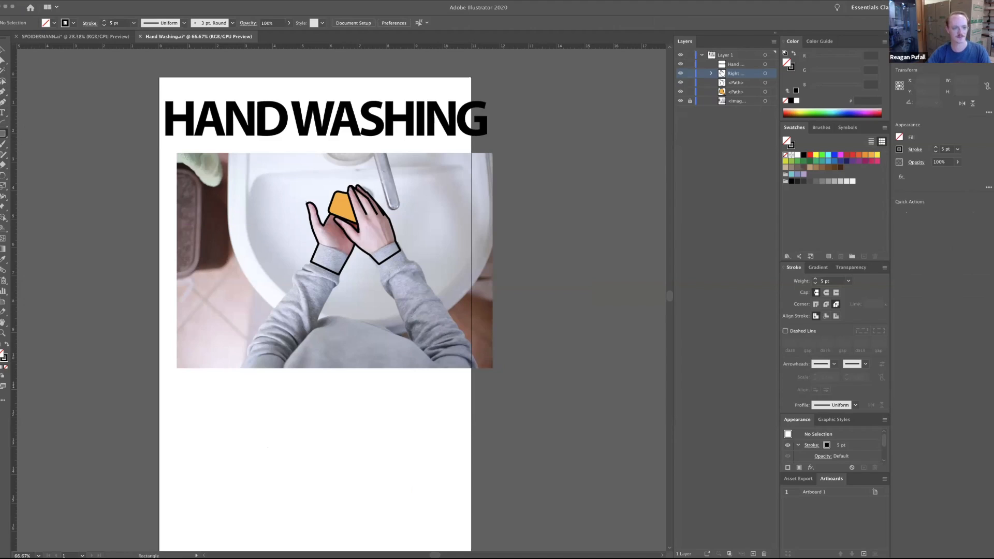
pyautogui.click(353, 262)
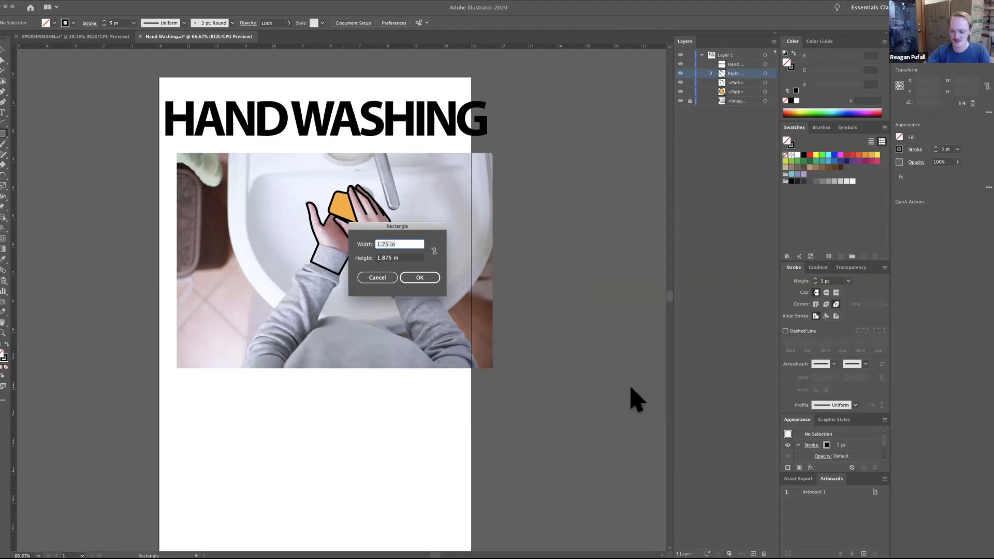
pyautogui.write('2')
pyautogui.press('Tab')
pyautogui.write('2')
pyautogui.press('Return')
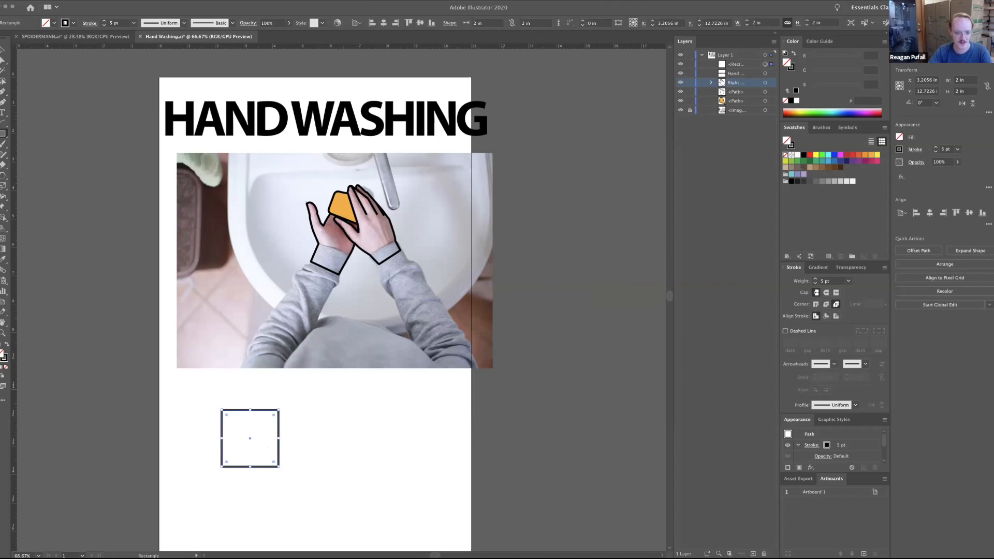
pyautogui.press('BackSpace')
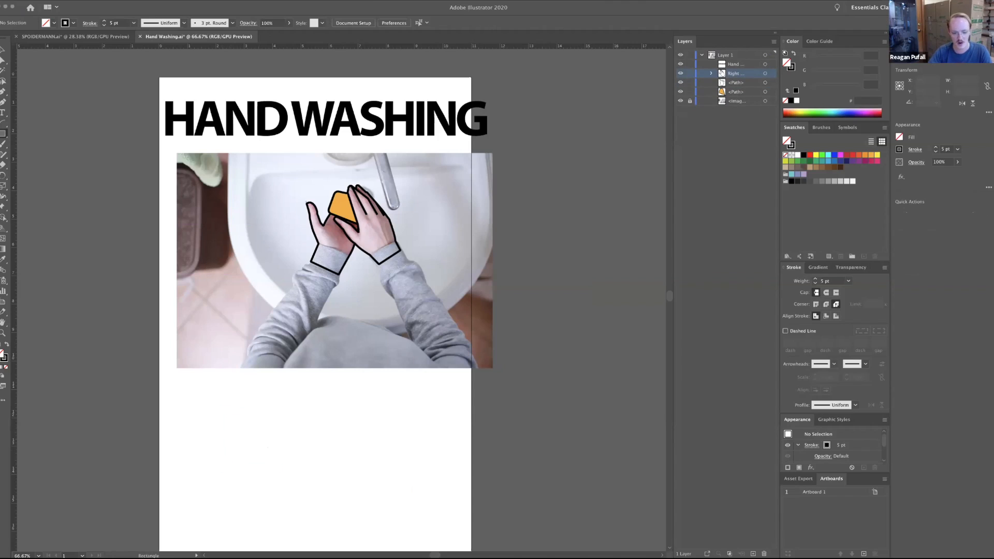
# Draw a square about 3.15 in wide with the Rectangle tool in the blank area below the photo.
pyautogui.moveTo(198, 386); pyautogui.dragTo(259, 445)
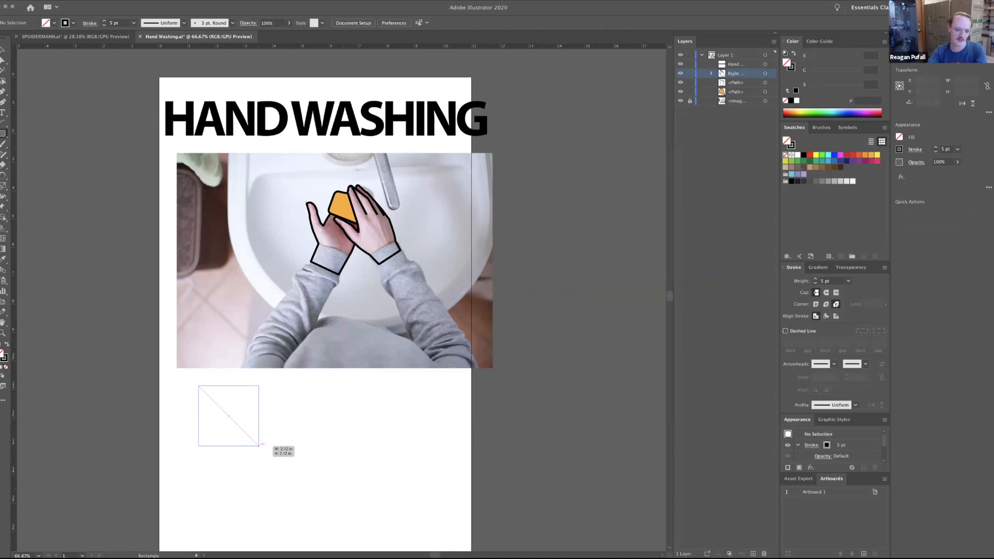
pyautogui.moveTo(259, 445)
pyautogui.mouseDown()
pyautogui.moveTo(270, 456)
pyautogui.moveTo(269, 449)
pyautogui.moveTo(435, 456)
pyautogui.moveTo(334, 444)
pyautogui.moveTo(370, 462)
pyautogui.moveTo(443, 445)
pyautogui.moveTo(328, 489)
pyautogui.moveTo(333, 466)
pyautogui.moveTo(295, 470)
pyautogui.moveTo(288, 497)
pyautogui.moveTo(307, 481)
pyautogui.moveTo(324, 512)
pyautogui.moveTo(238, 423)
pyautogui.moveTo(300, 464)
pyautogui.moveTo(236, 424)
pyautogui.moveTo(288, 474)
pyautogui.mouseUp()
pyautogui.press('alt')
pyautogui.press('shift')
pyautogui.press('shift')
pyautogui.press('alt')
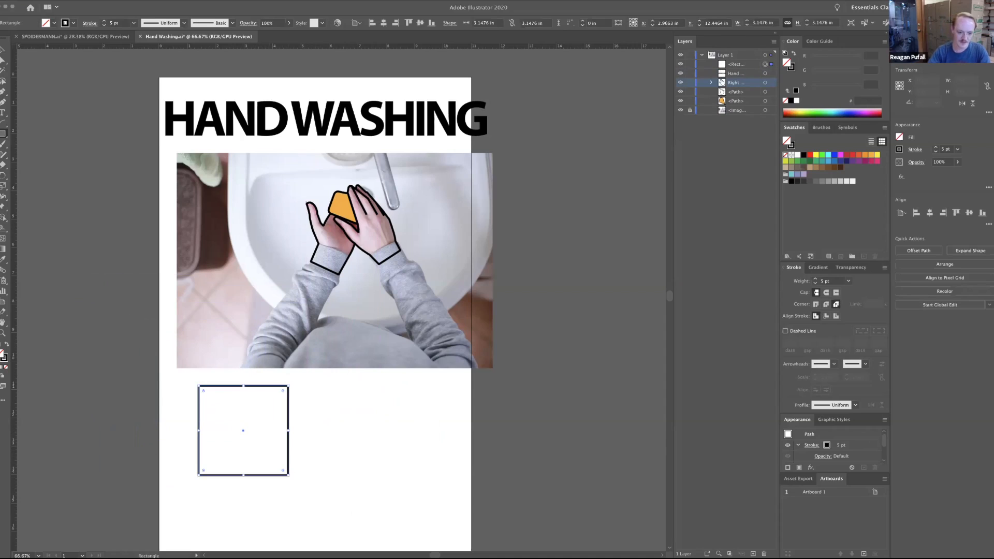
# Round all four corners of the square to a radius of about 0.46 in.
pyautogui.click(3, 50)
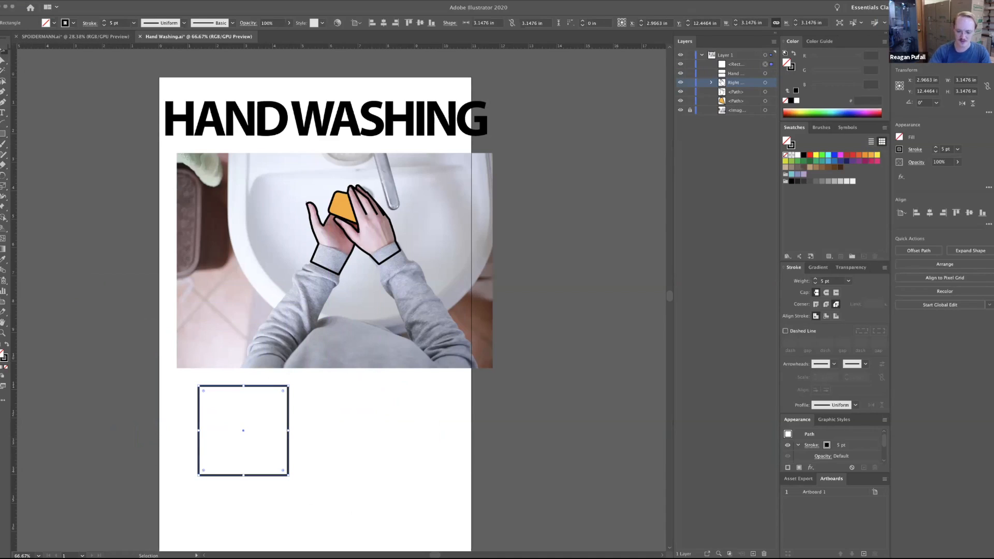
pyautogui.press('super+equal')
pyautogui.press('super+equal')
pyautogui.press('super+equal')
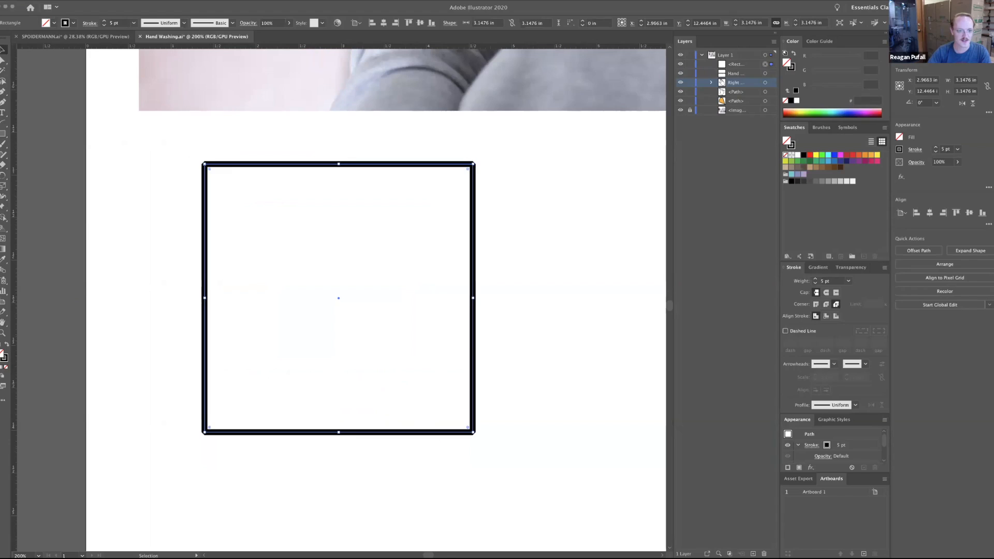
pyautogui.moveTo(209, 167); pyautogui.dragTo(243, 203)
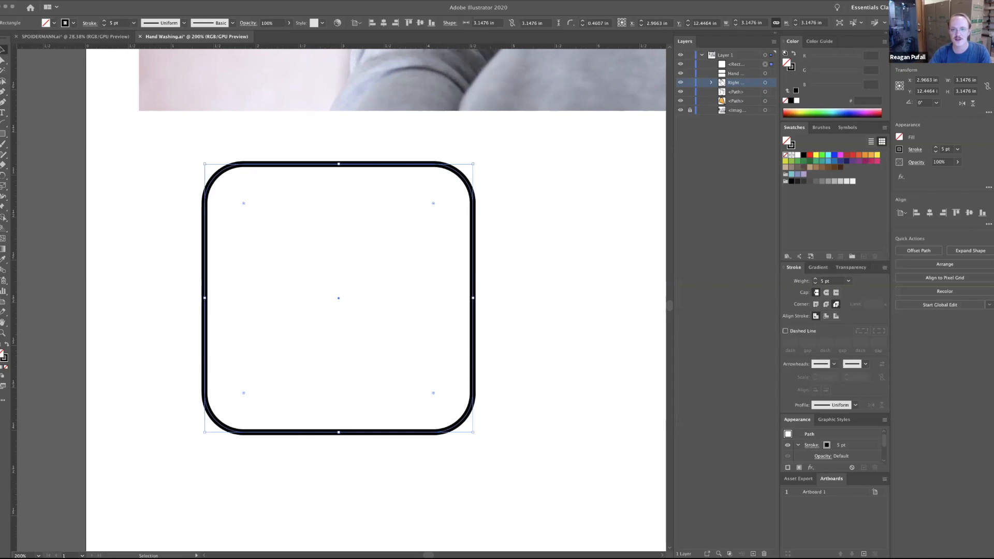
# Change the square's rounded corners to chamfered corners, set the corner size to 0.5 in, and deselect the shape.
pyautogui.click(570, 23)
pyautogui.click(580, 33)
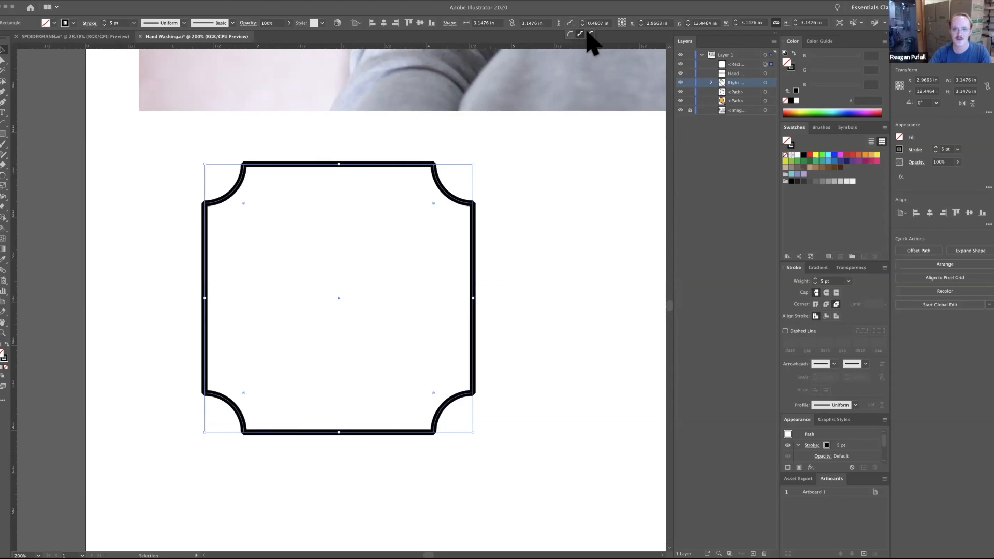
pyautogui.click(590, 34)
pyautogui.write('1')
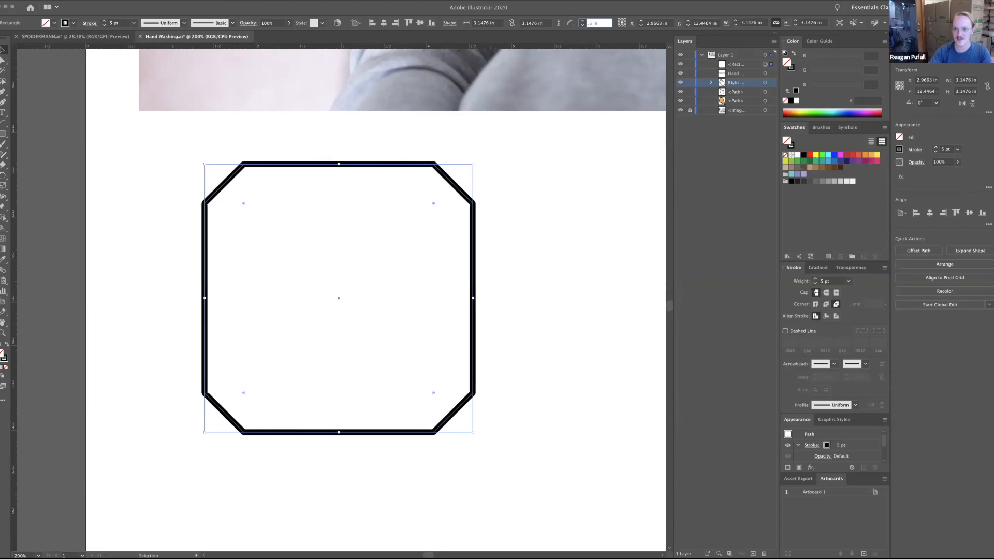
pyautogui.press('Return')
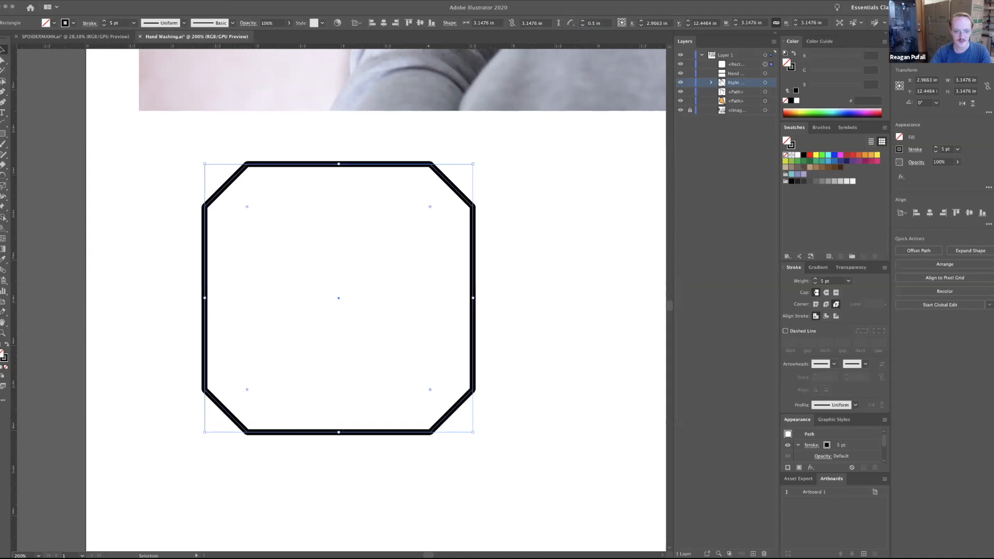
pyautogui.press('super+shift+a')
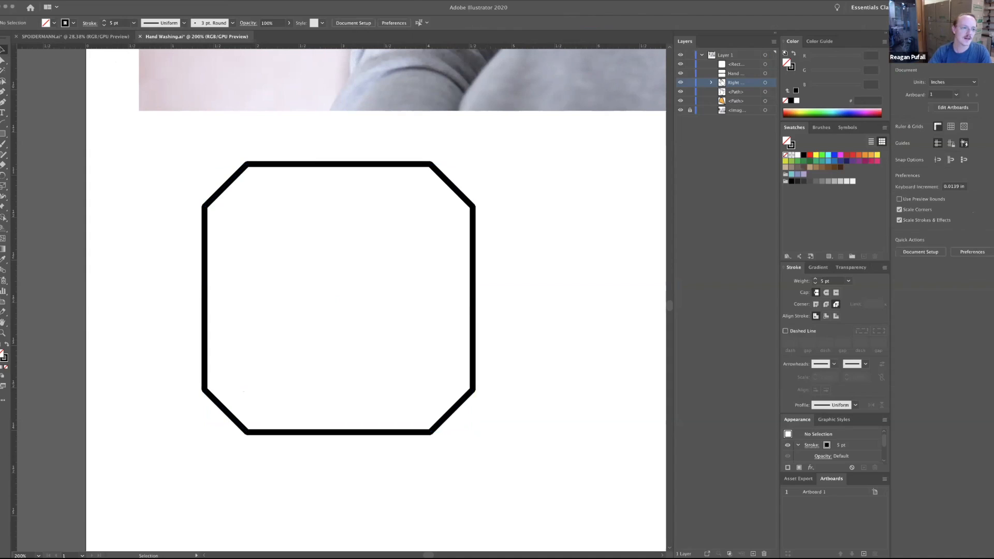
# Draw a circle about 1.71 in across with the Ellipse tool and centre it inside the chamfered square.
pyautogui.click(3, 133)
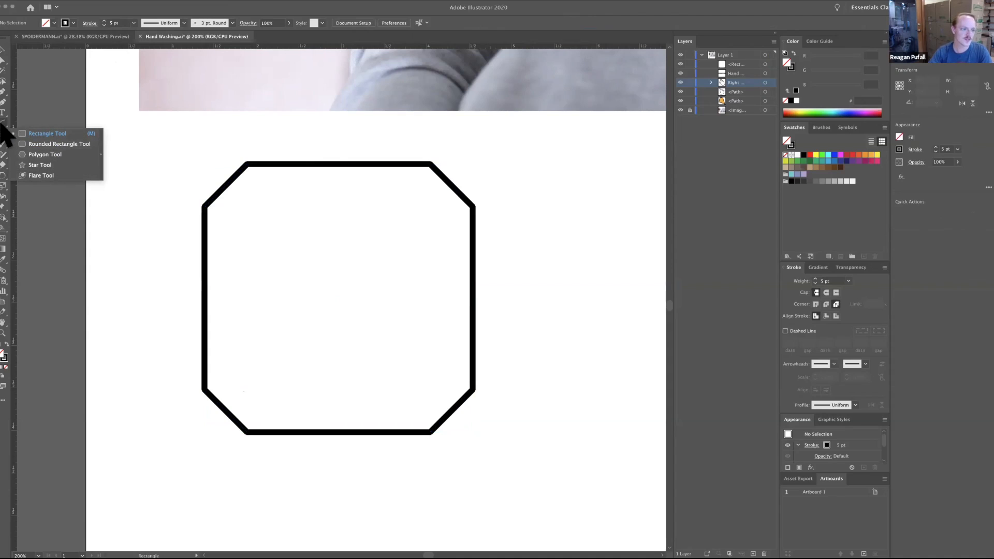
pyautogui.click(3, 144)
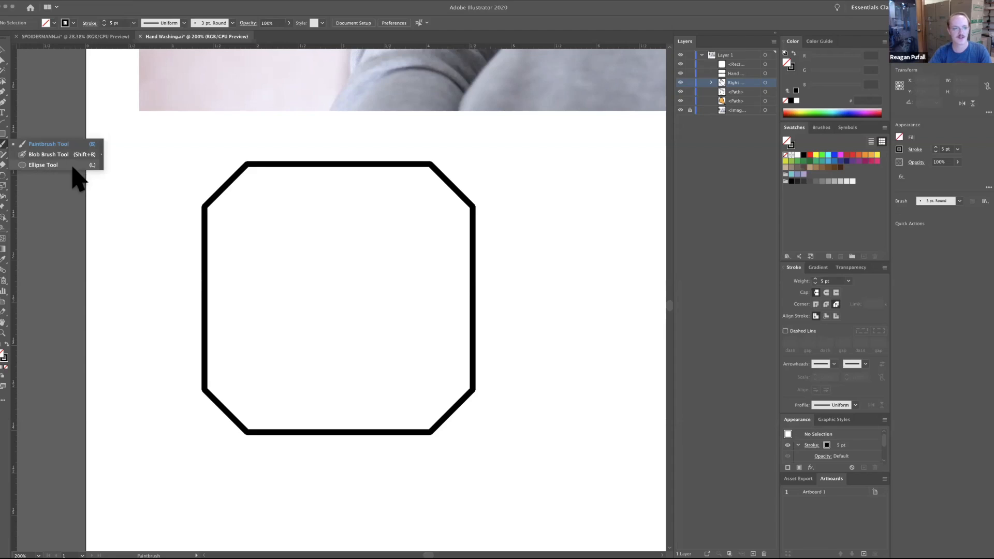
pyautogui.click(52, 165)
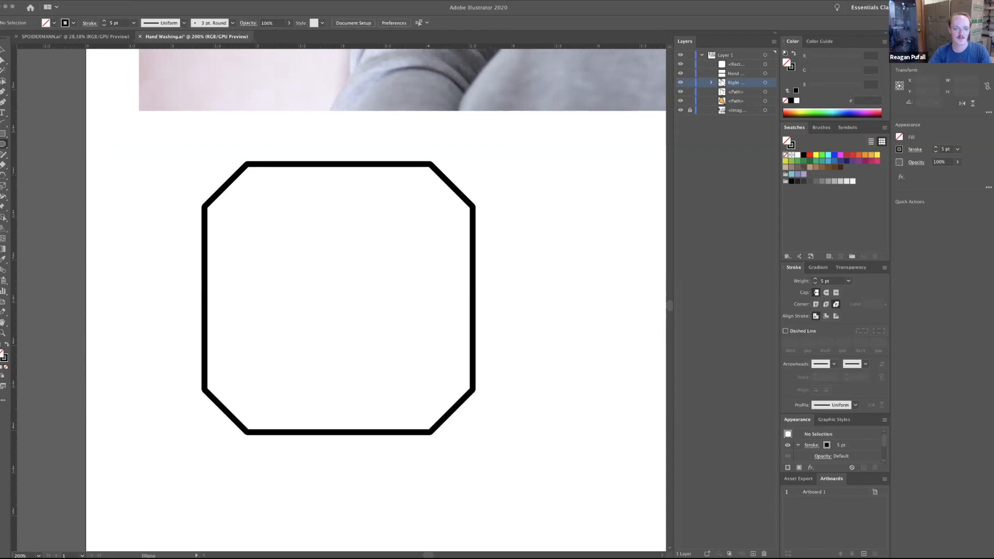
pyautogui.moveTo(300, 245); pyautogui.dragTo(373, 318)
pyautogui.press('v')
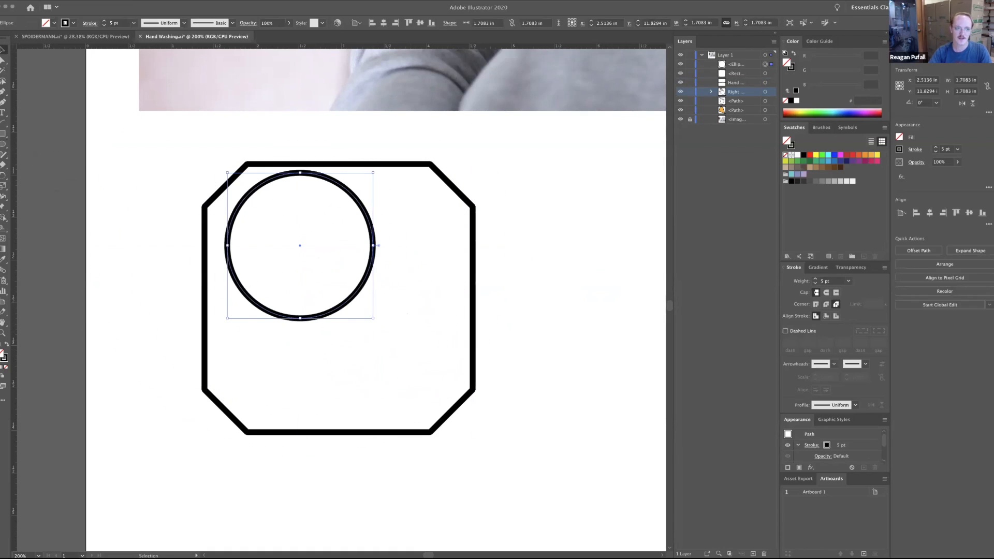
pyautogui.moveTo(260, 185); pyautogui.dragTo(313, 229)
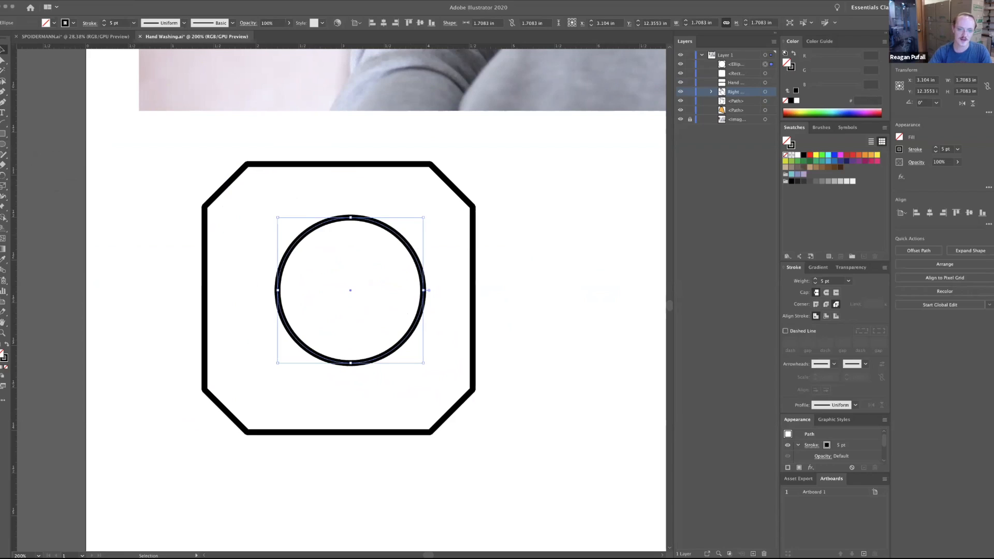
pyautogui.moveTo(398, 230)
pyautogui.mouseDown()
pyautogui.moveTo(328, 224)
pyautogui.moveTo(333, 204)
pyautogui.moveTo(386, 217)
pyautogui.moveTo(386, 239)
pyautogui.mouseUp()
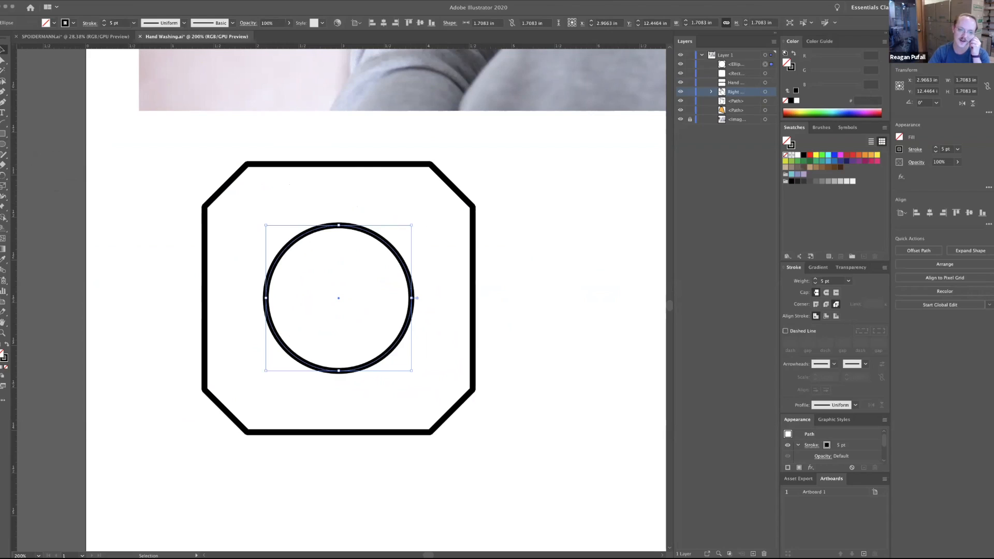
pyautogui.press('super+shift+a')
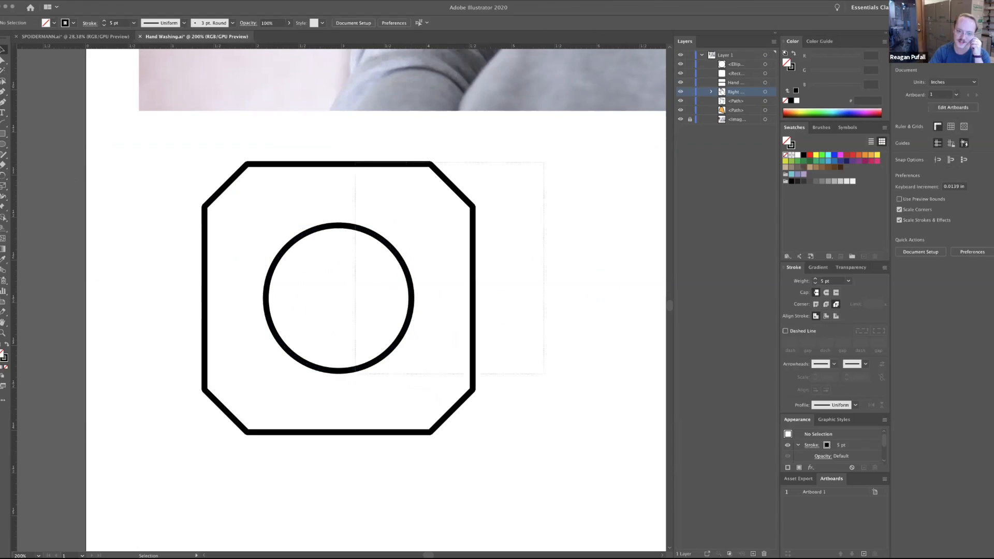
# Select the chamfered square and the circle together and group them.
pyautogui.moveTo(544, 163); pyautogui.dragTo(345, 392)
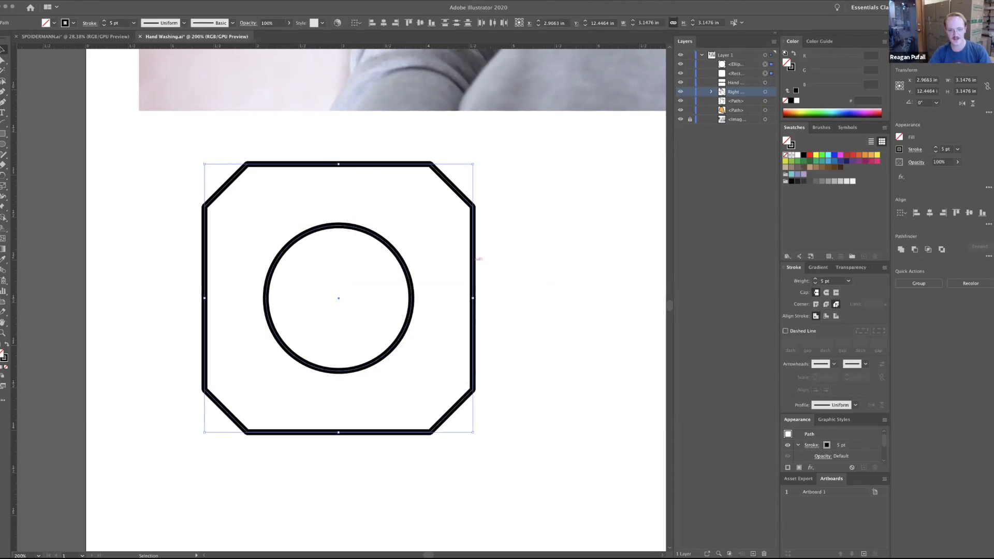
pyautogui.press('super+shift+a')
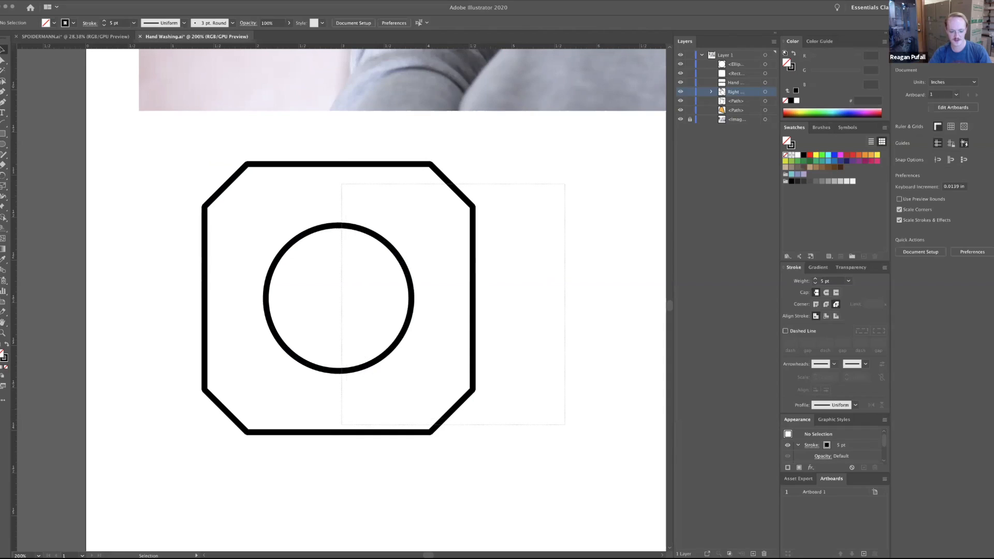
pyautogui.moveTo(565, 185); pyautogui.dragTo(342, 424)
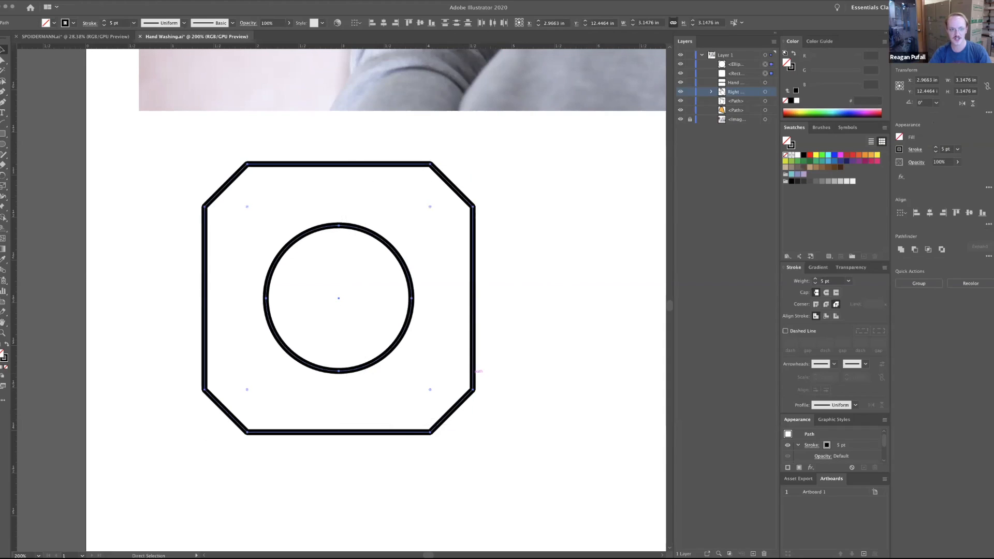
pyautogui.click(80, 1)
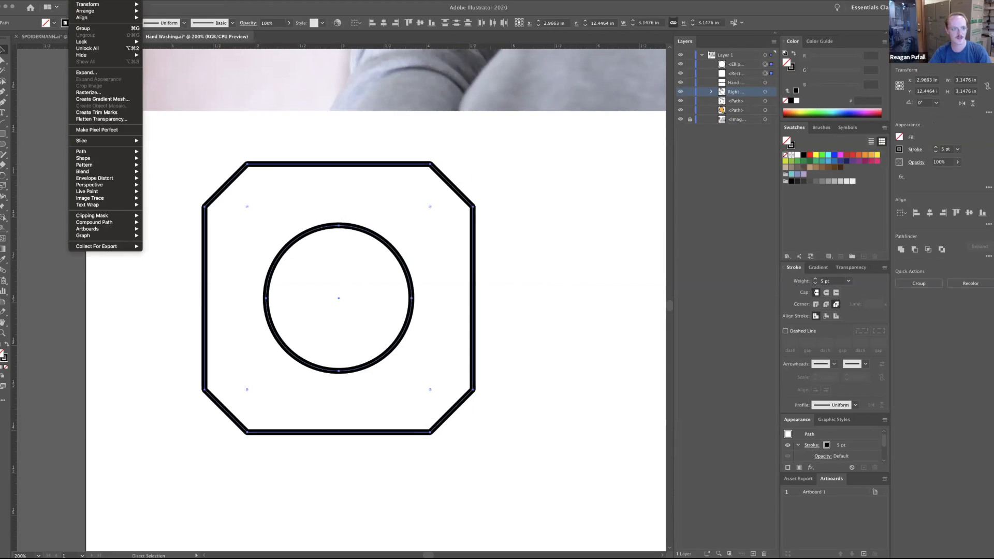
pyautogui.press('super+g')
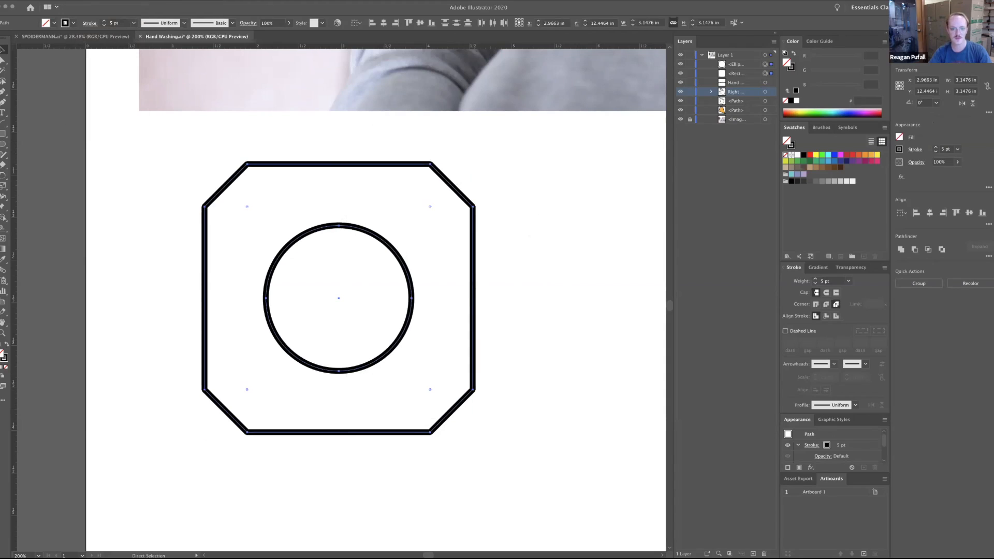
pyautogui.press('v')
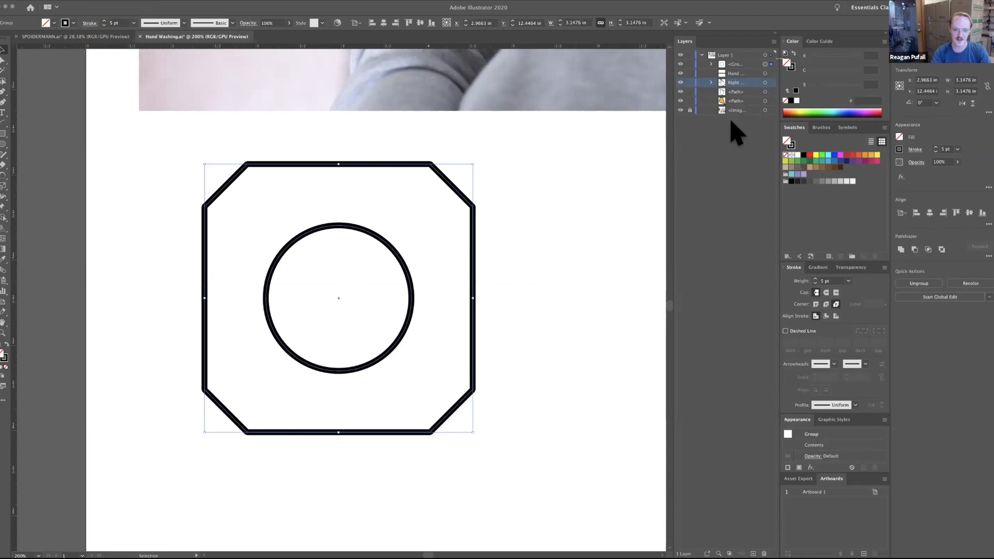
# Move the group up over the photo, then centre it horizontally and vertically on the artboard.
pyautogui.press('super+0')
pyautogui.press('a')
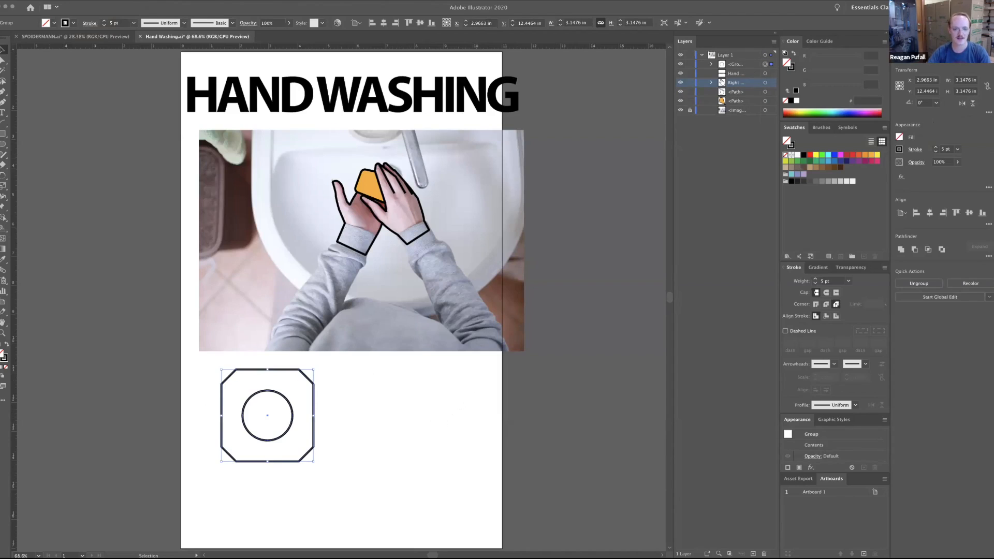
pyautogui.moveTo(314, 389); pyautogui.dragTo(393, 318)
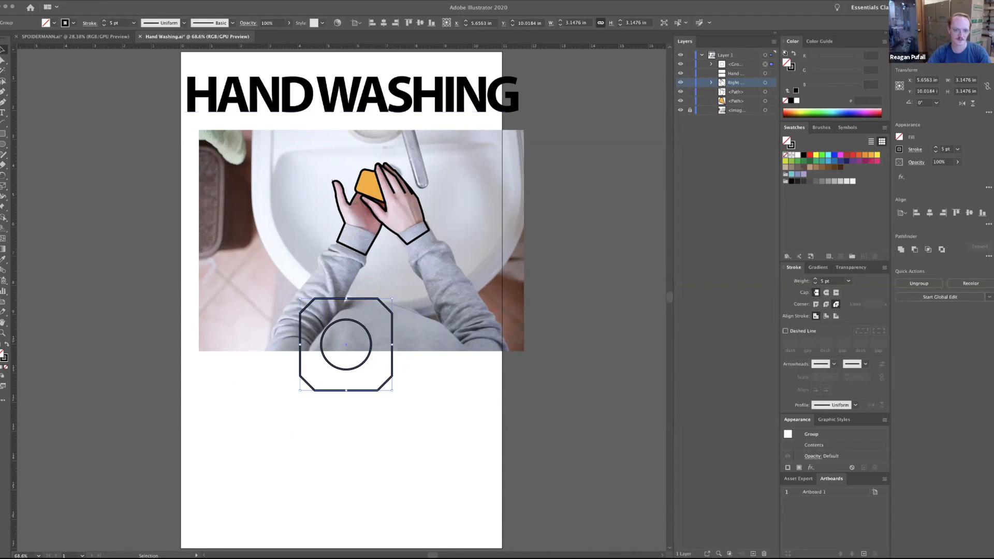
pyautogui.click(357, 24)
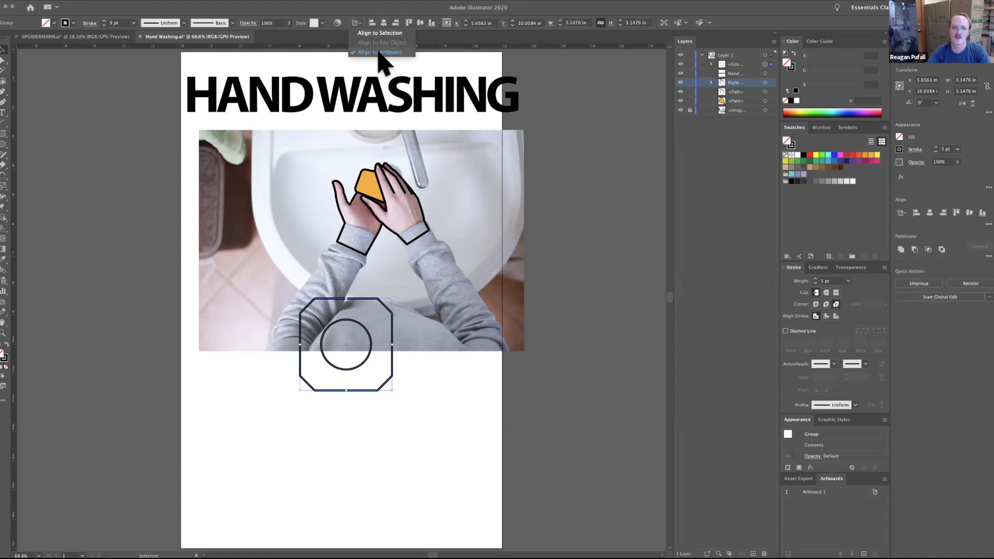
pyautogui.click(381, 53)
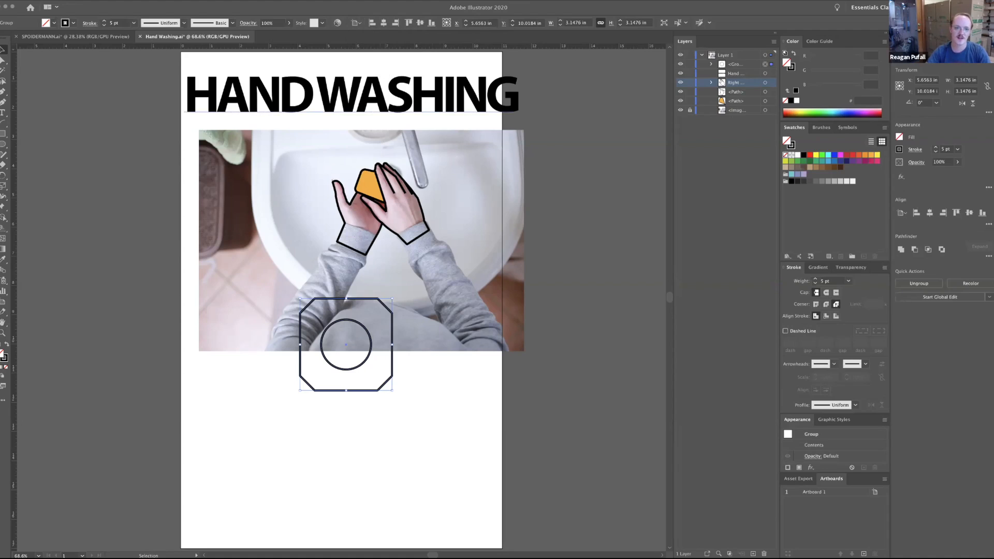
pyautogui.click(383, 23)
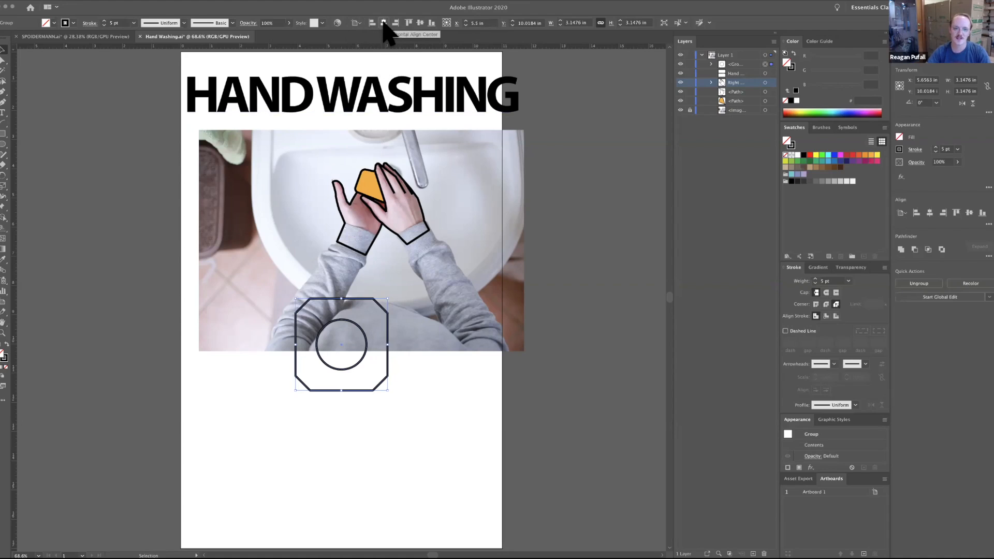
pyautogui.click(420, 24)
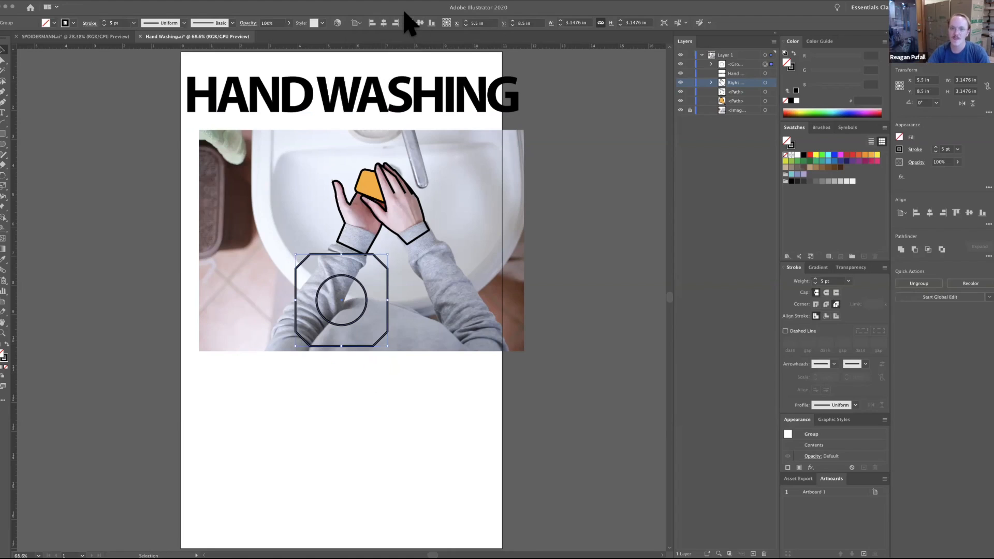
# Align the group to the artboard's left edge while switching its reference point between left-middle and centre.
pyautogui.click(444, 25)
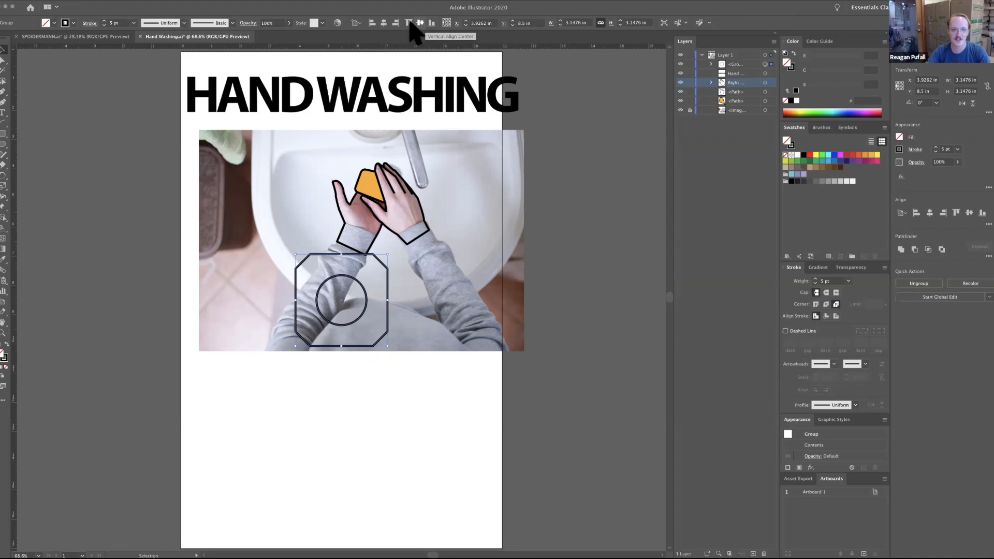
pyautogui.click(371, 23)
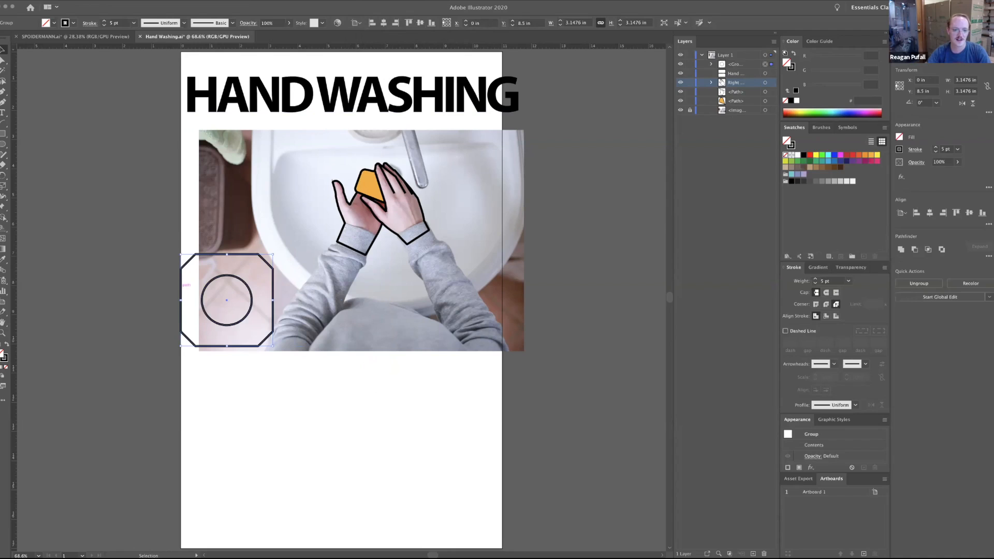
pyautogui.click(446, 22)
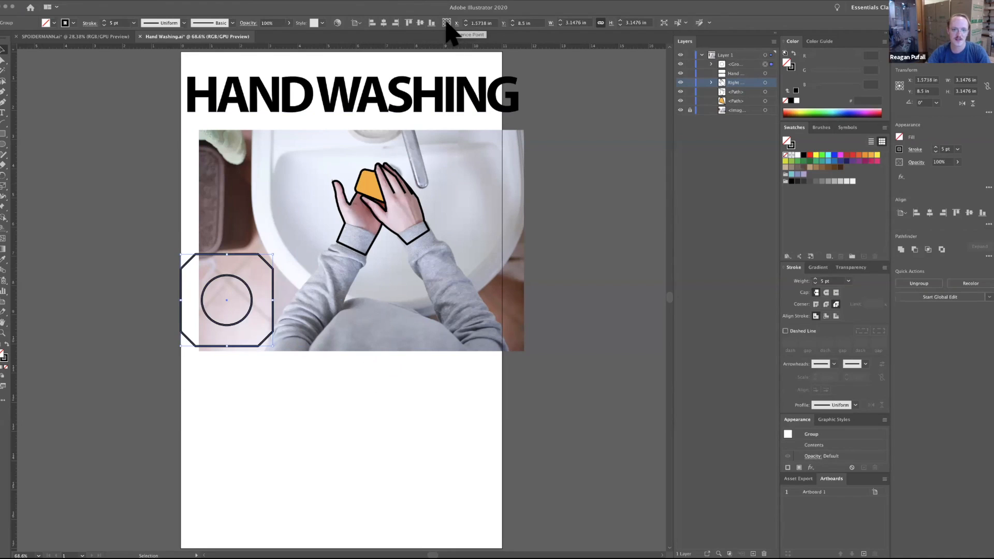
pyautogui.click(384, 22)
pyautogui.click(372, 23)
# Move the group partly off the artboard, set its reference point to the top-left corner, and position it at X 0, Y 0.
pyautogui.moveTo(257, 306); pyautogui.dragTo(209, 306)
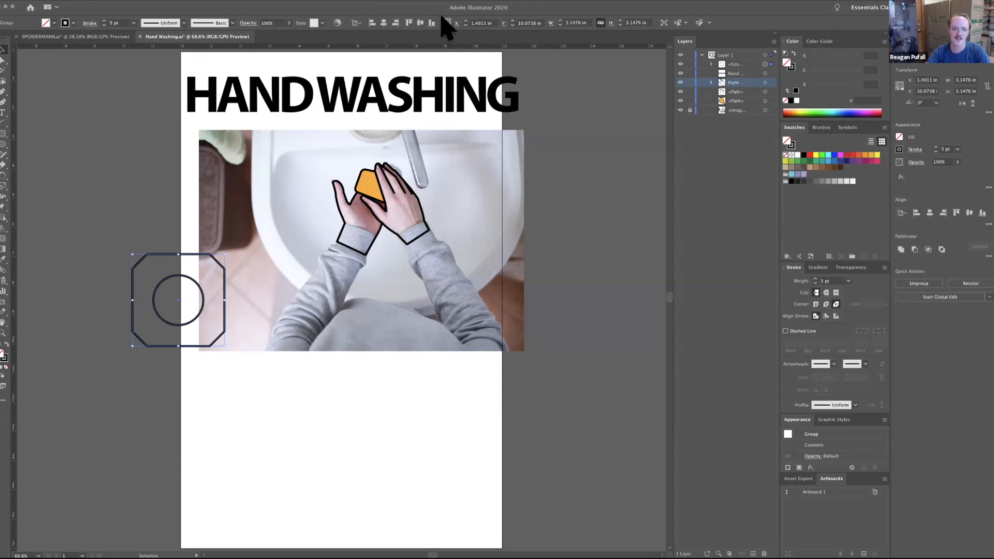
pyautogui.click(444, 20)
pyautogui.scroll(1, 341, 300)
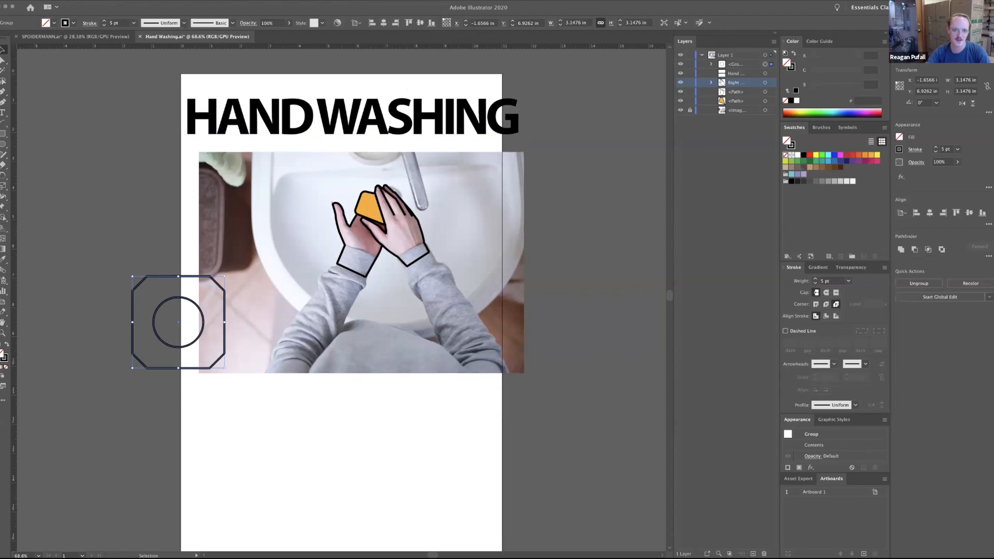
pyautogui.press('a')
pyautogui.click(5, 48)
pyautogui.doubleClick(487, 24)
pyautogui.write('0')
pyautogui.press('Tab')
pyautogui.write('0')
pyautogui.press('Tab')
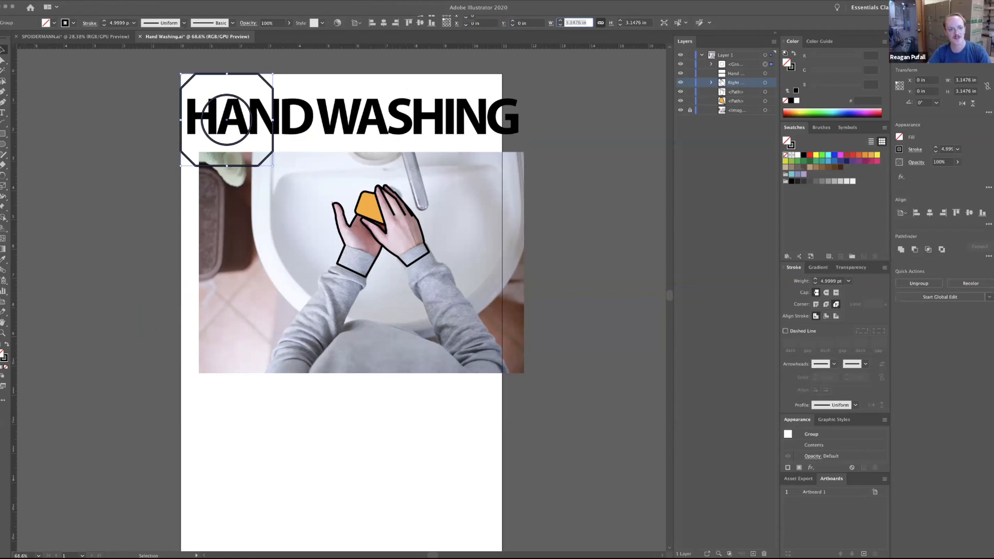
# Set the group's reference point to its centre, position it at X 0, Y 0, and deselect it.
pyautogui.click(446, 25)
pyautogui.click(446, 22)
pyautogui.click(473, 24)
pyautogui.write('0')
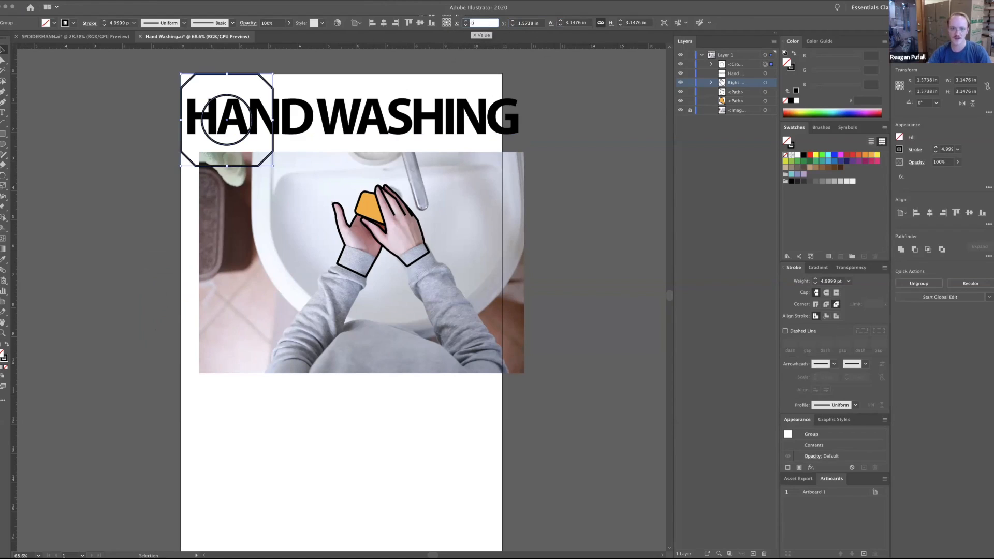
pyautogui.press('Tab')
pyautogui.write('0')
pyautogui.press('Tab')
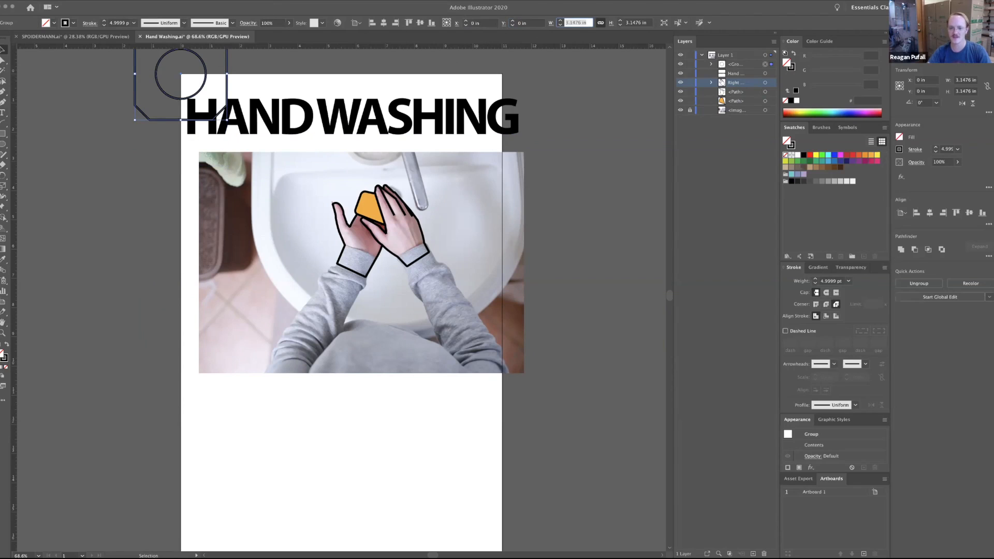
pyautogui.click(564, 155)
pyautogui.moveTo(564, 155); pyautogui.dragTo(580, 270)
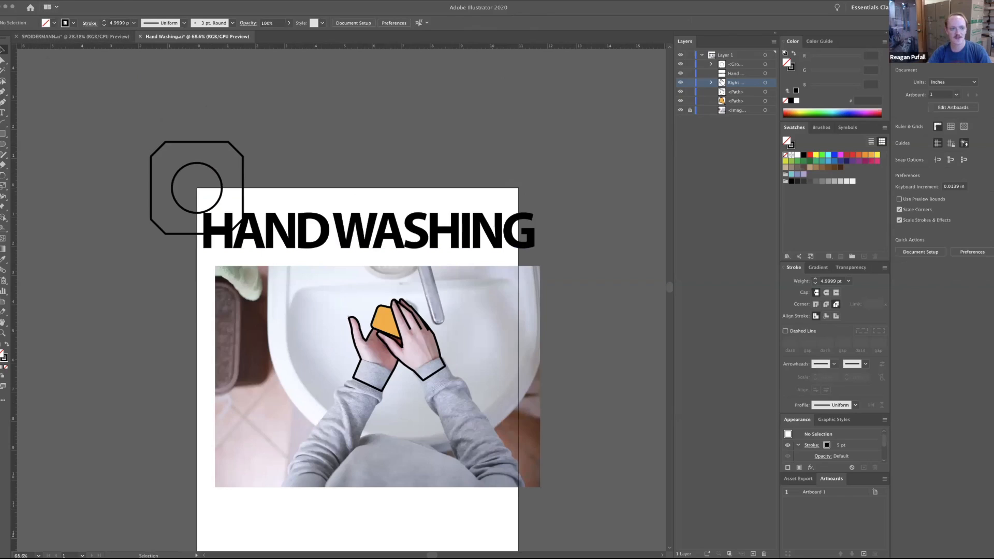
# Save the document and export it in JPEG format as Hand Washing.jpg in the Illustrator copy folder.
pyautogui.click(51, 2)
pyautogui.click(88, 151)
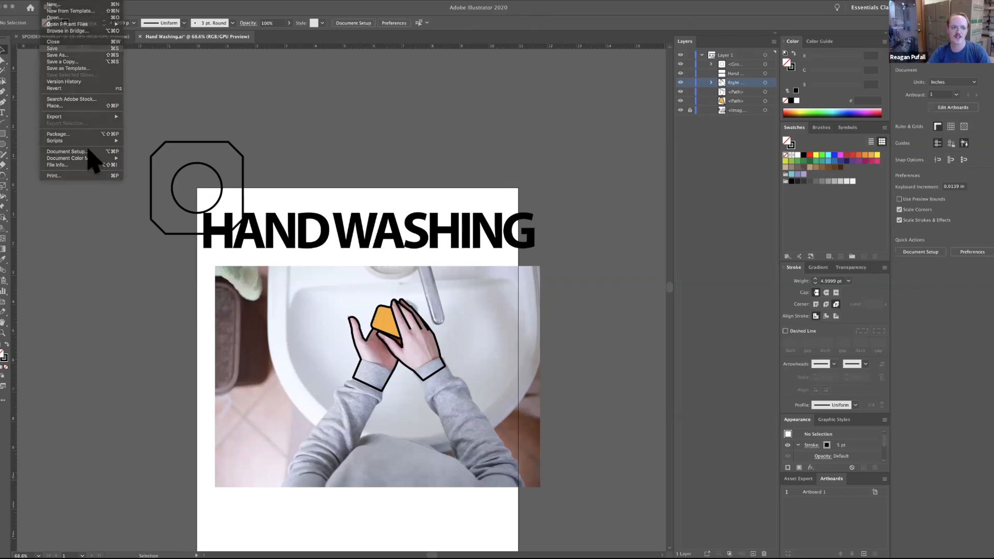
pyautogui.click(67, 1)
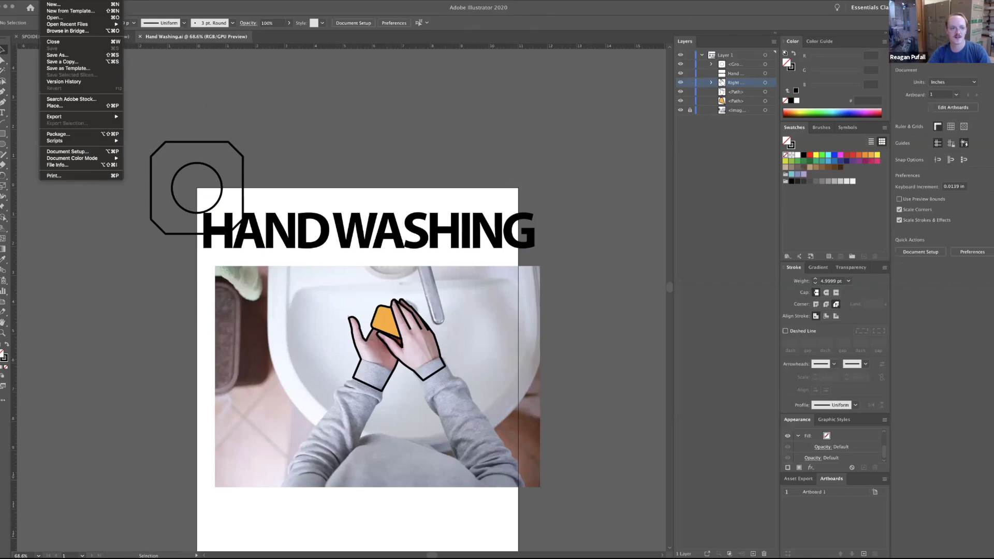
pyautogui.moveTo(51, 1)
pyautogui.moveTo(78, 117)
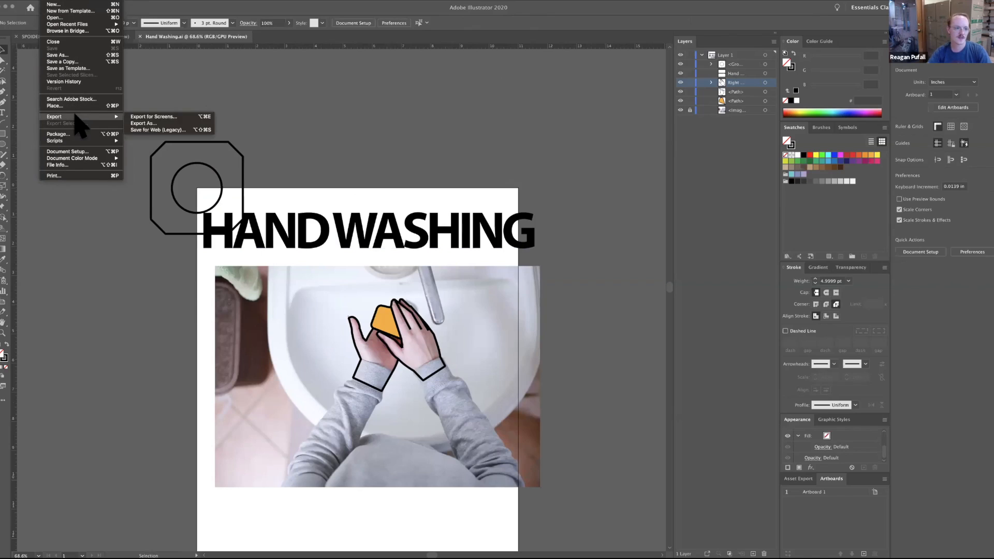
pyautogui.click(143, 123)
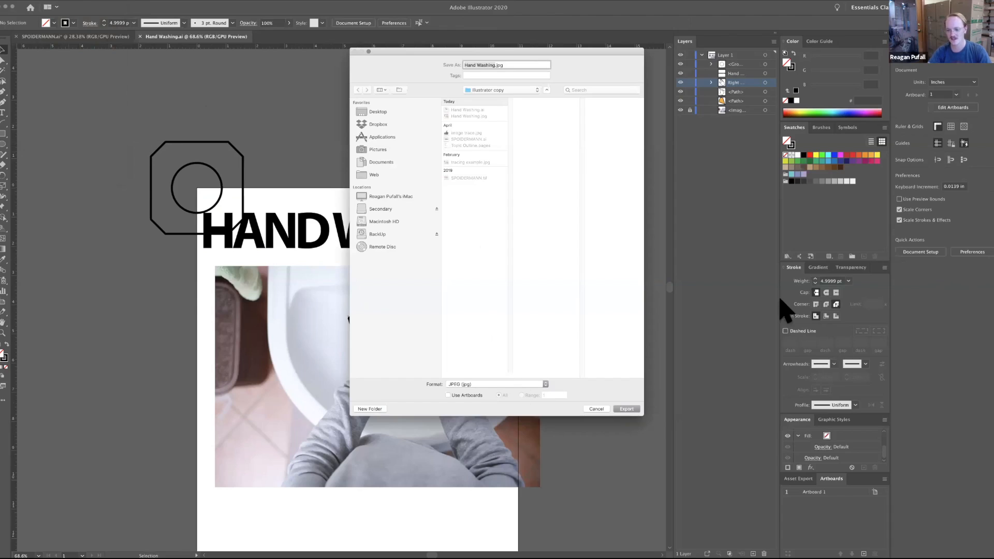
pyautogui.click(626, 409)
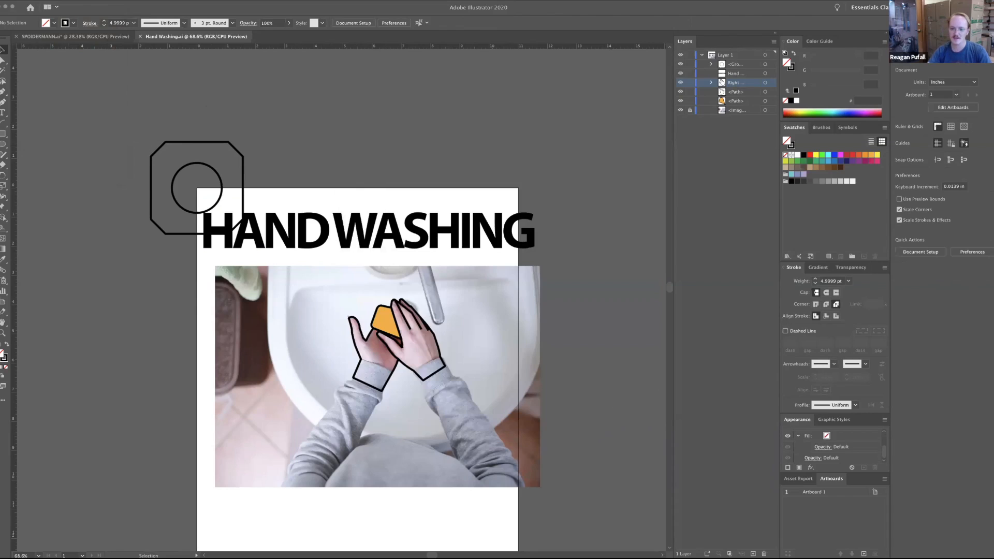